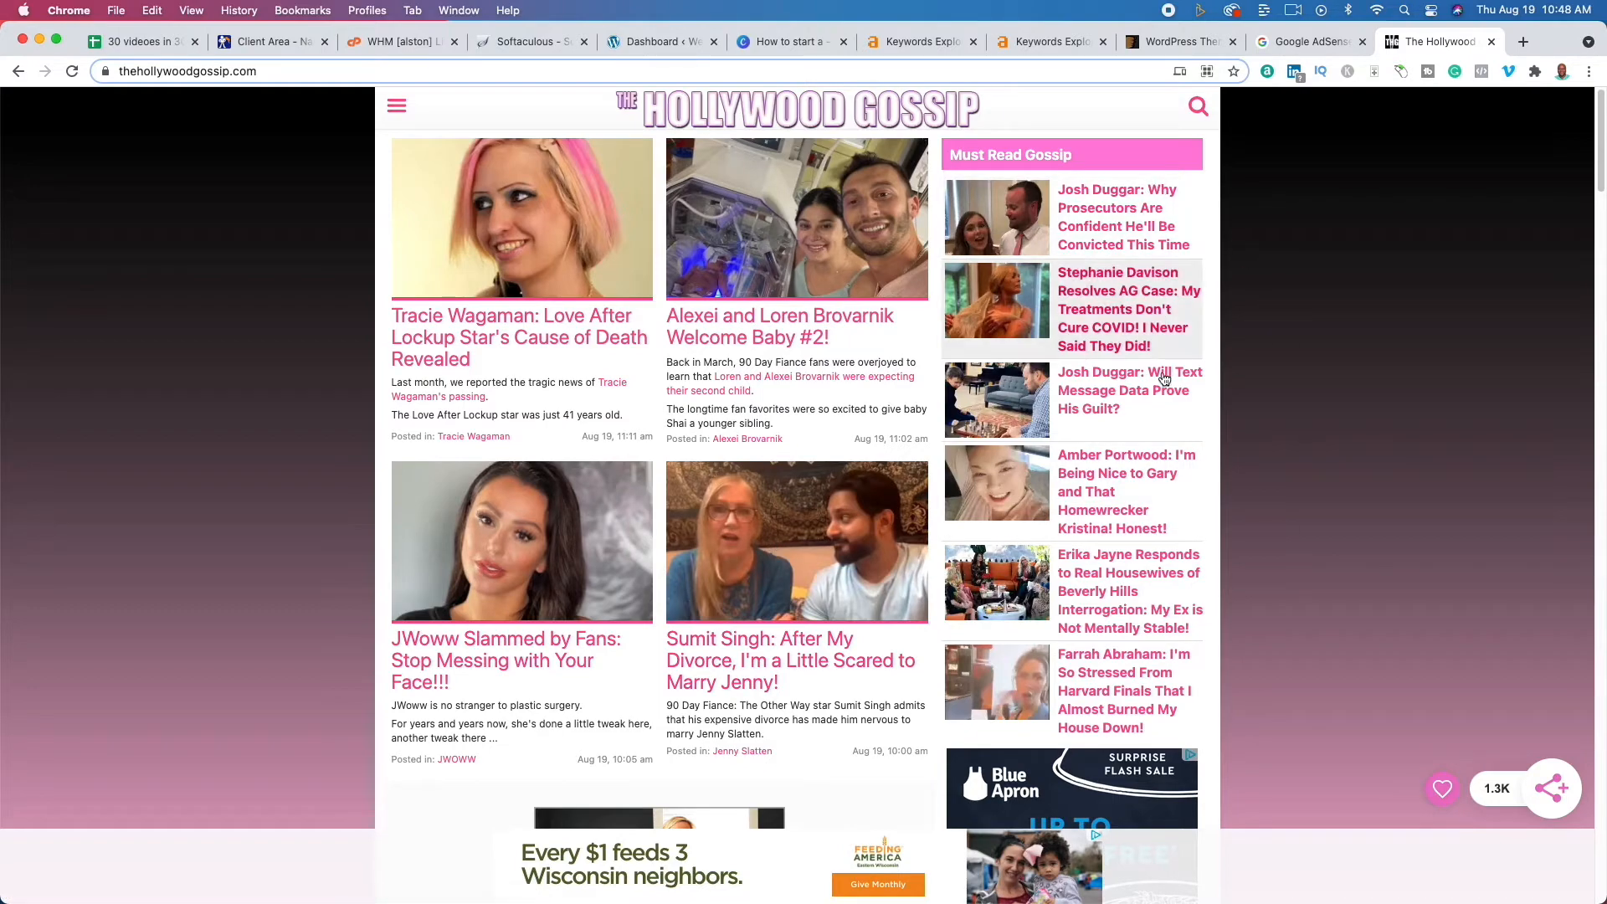
- Examine The Hollywood Gossip homepage for its article layout, story topics and ad placement
{"action": "scroll", "coordinate": [420, 590], "scroll_direction": "down", "scroll_amount": 9}
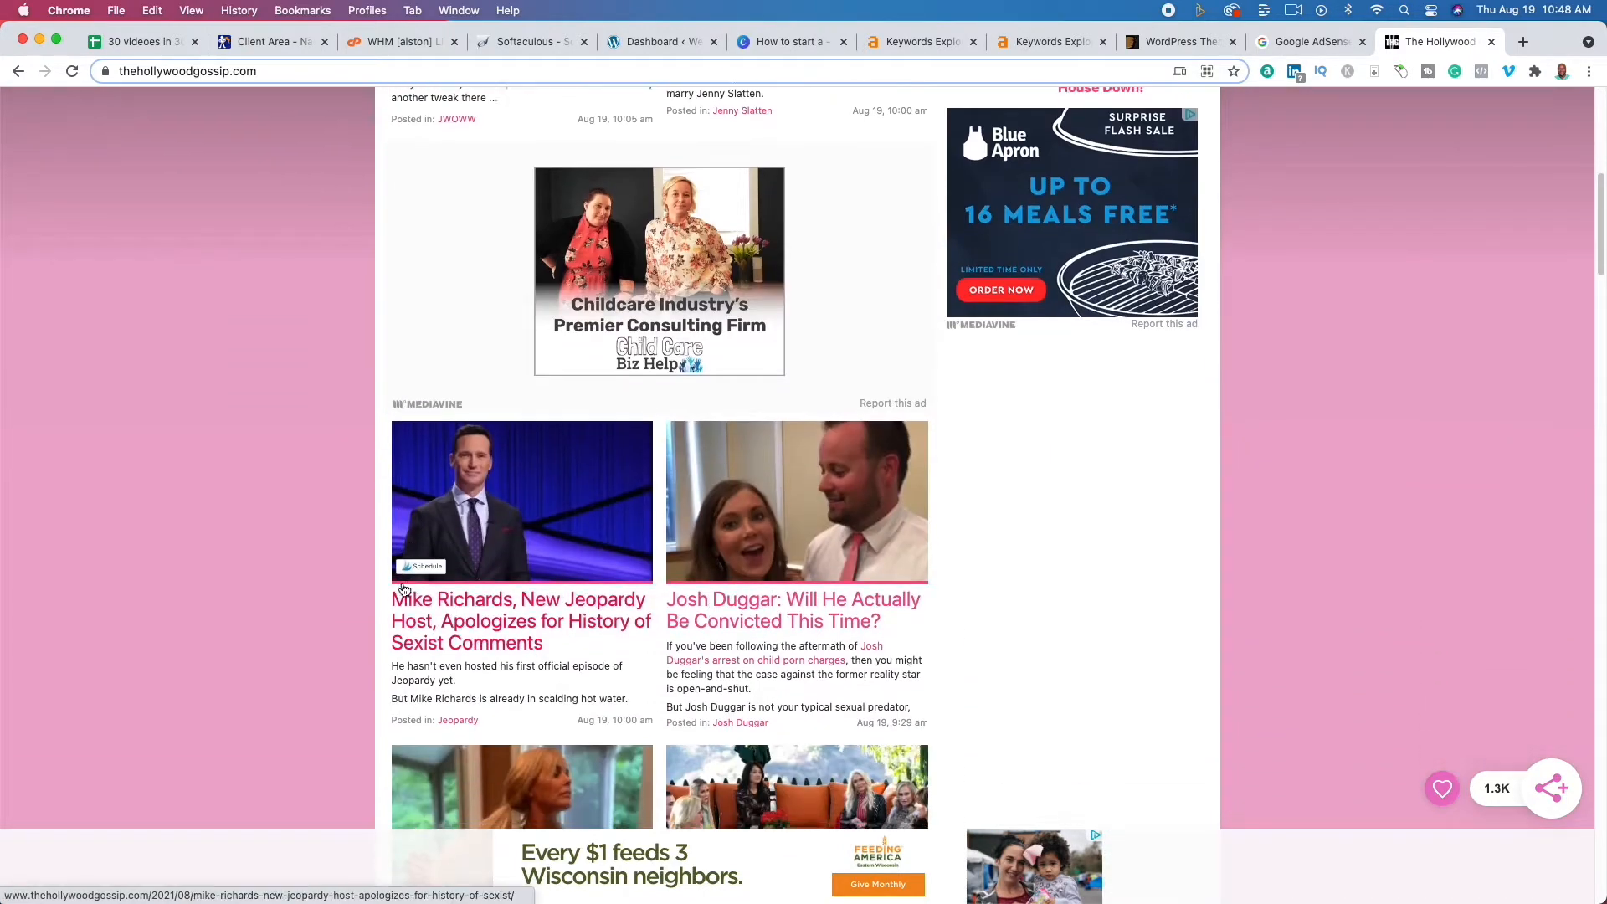
{"action": "scroll", "coordinate": [404, 590], "scroll_direction": "down", "scroll_amount": 7}
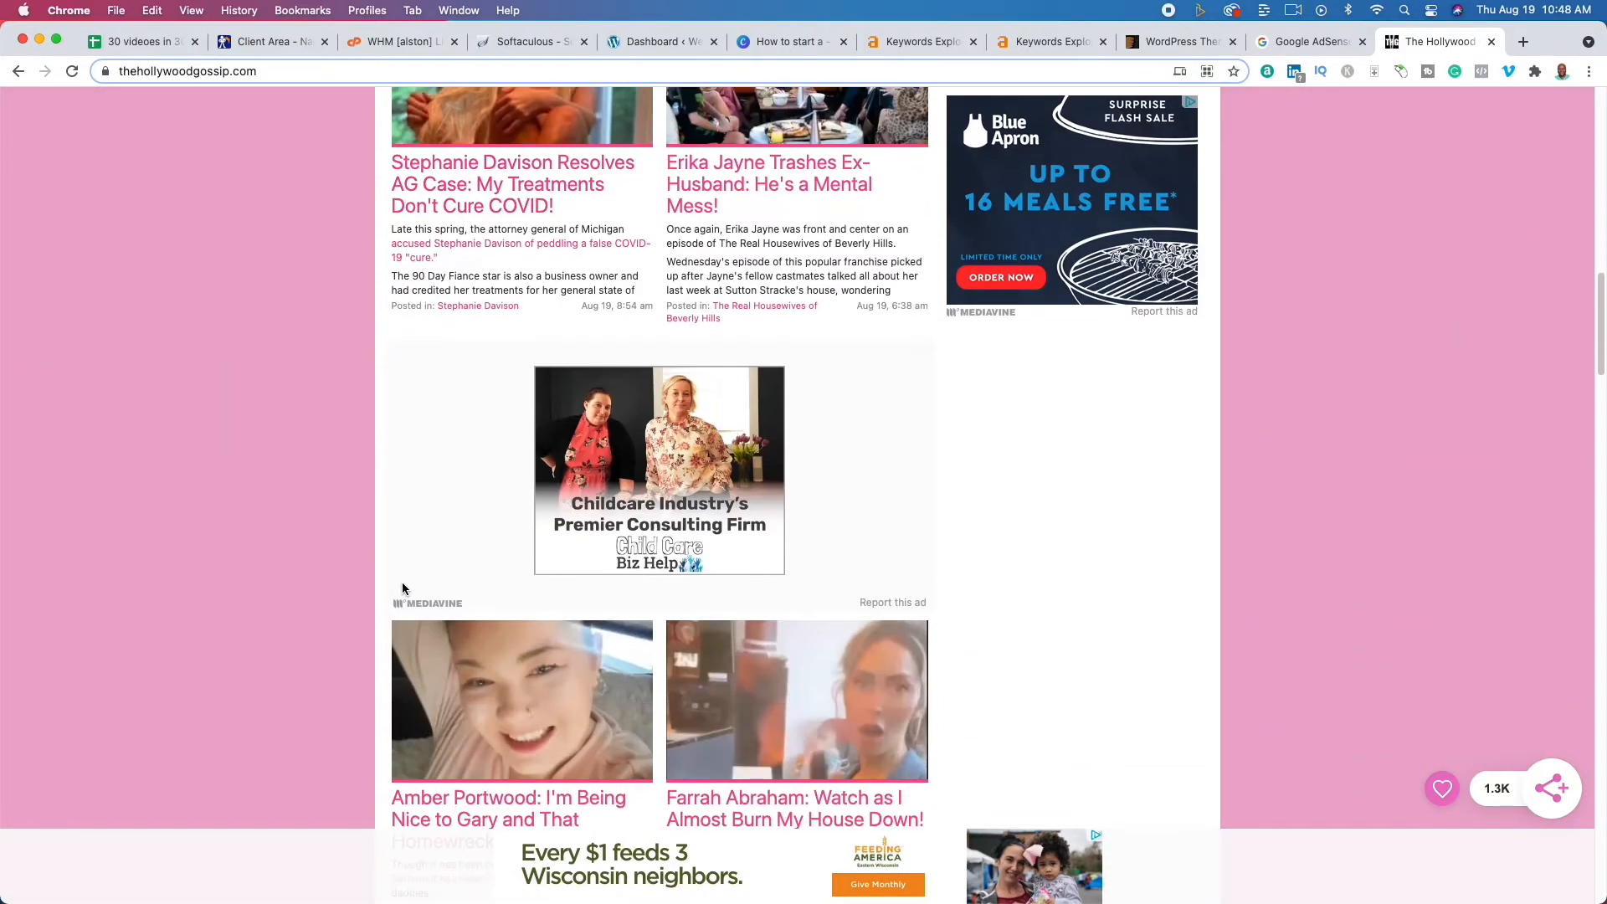
{"action": "scroll", "coordinate": [403, 589], "scroll_direction": "down", "scroll_amount": 7}
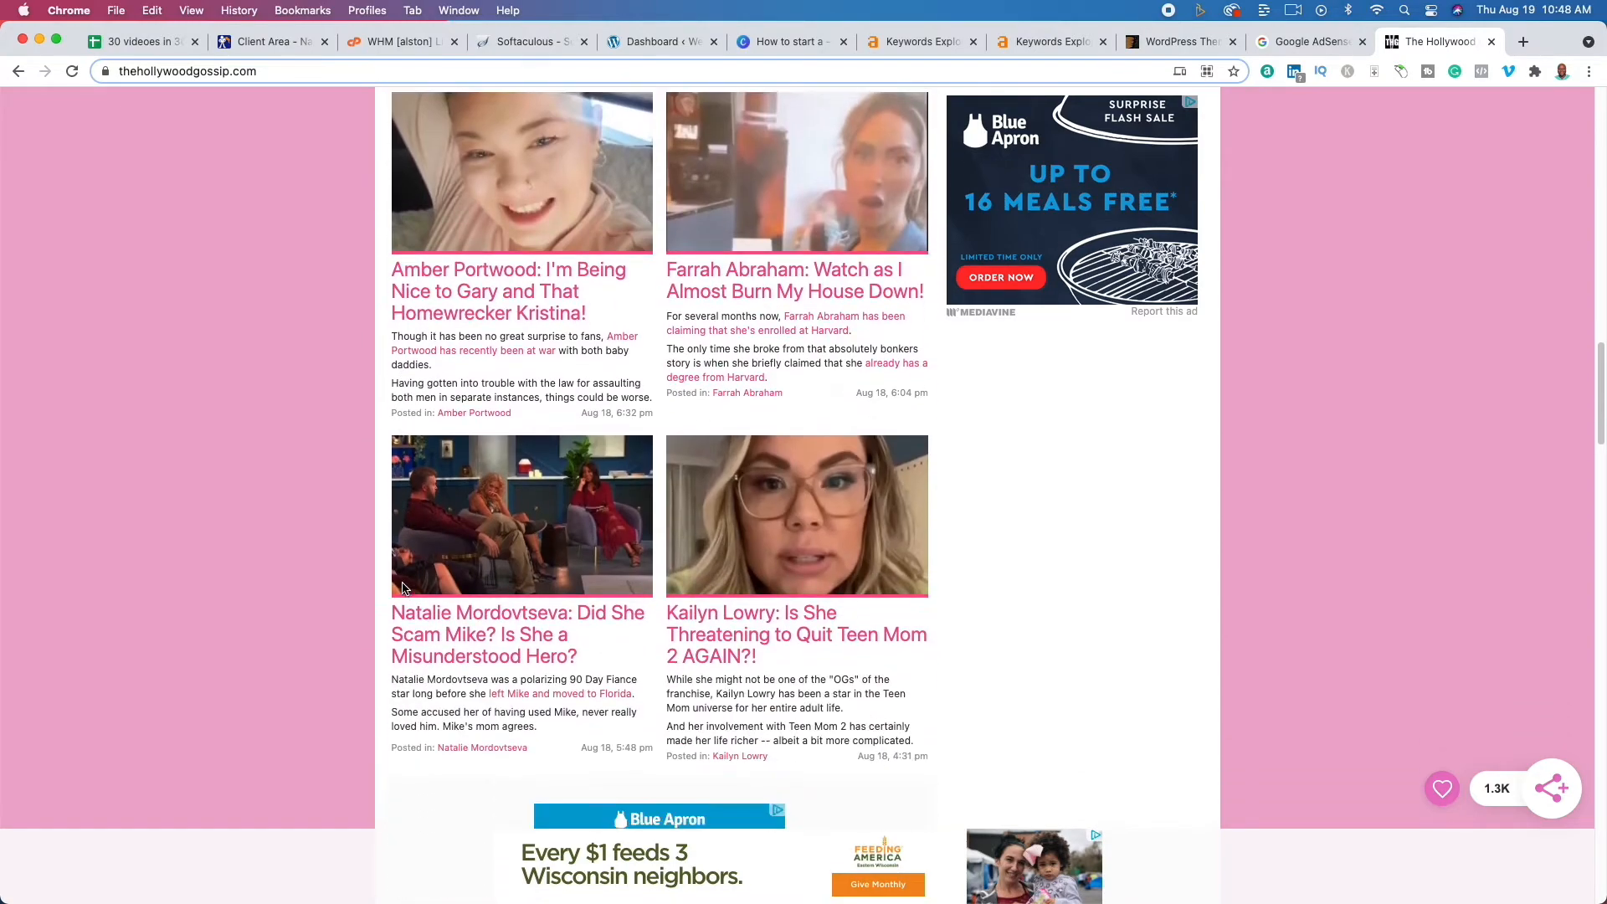
{"action": "scroll", "coordinate": [403, 588], "scroll_direction": "down", "scroll_amount": 10}
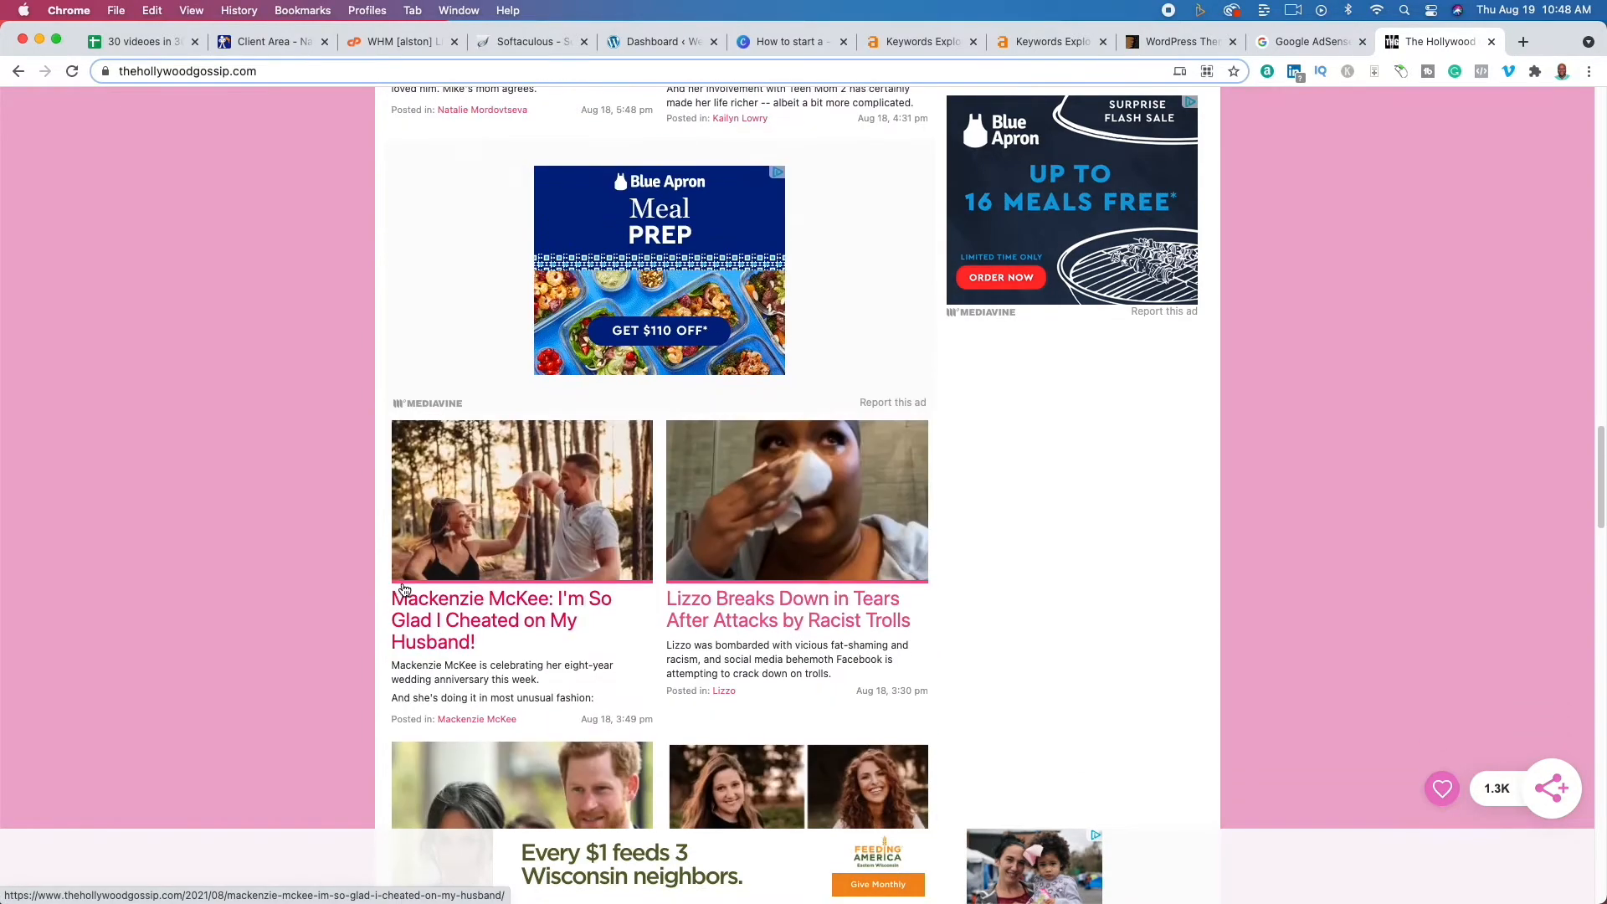
{"action": "scroll", "coordinate": [403, 589], "scroll_direction": "down", "scroll_amount": 1}
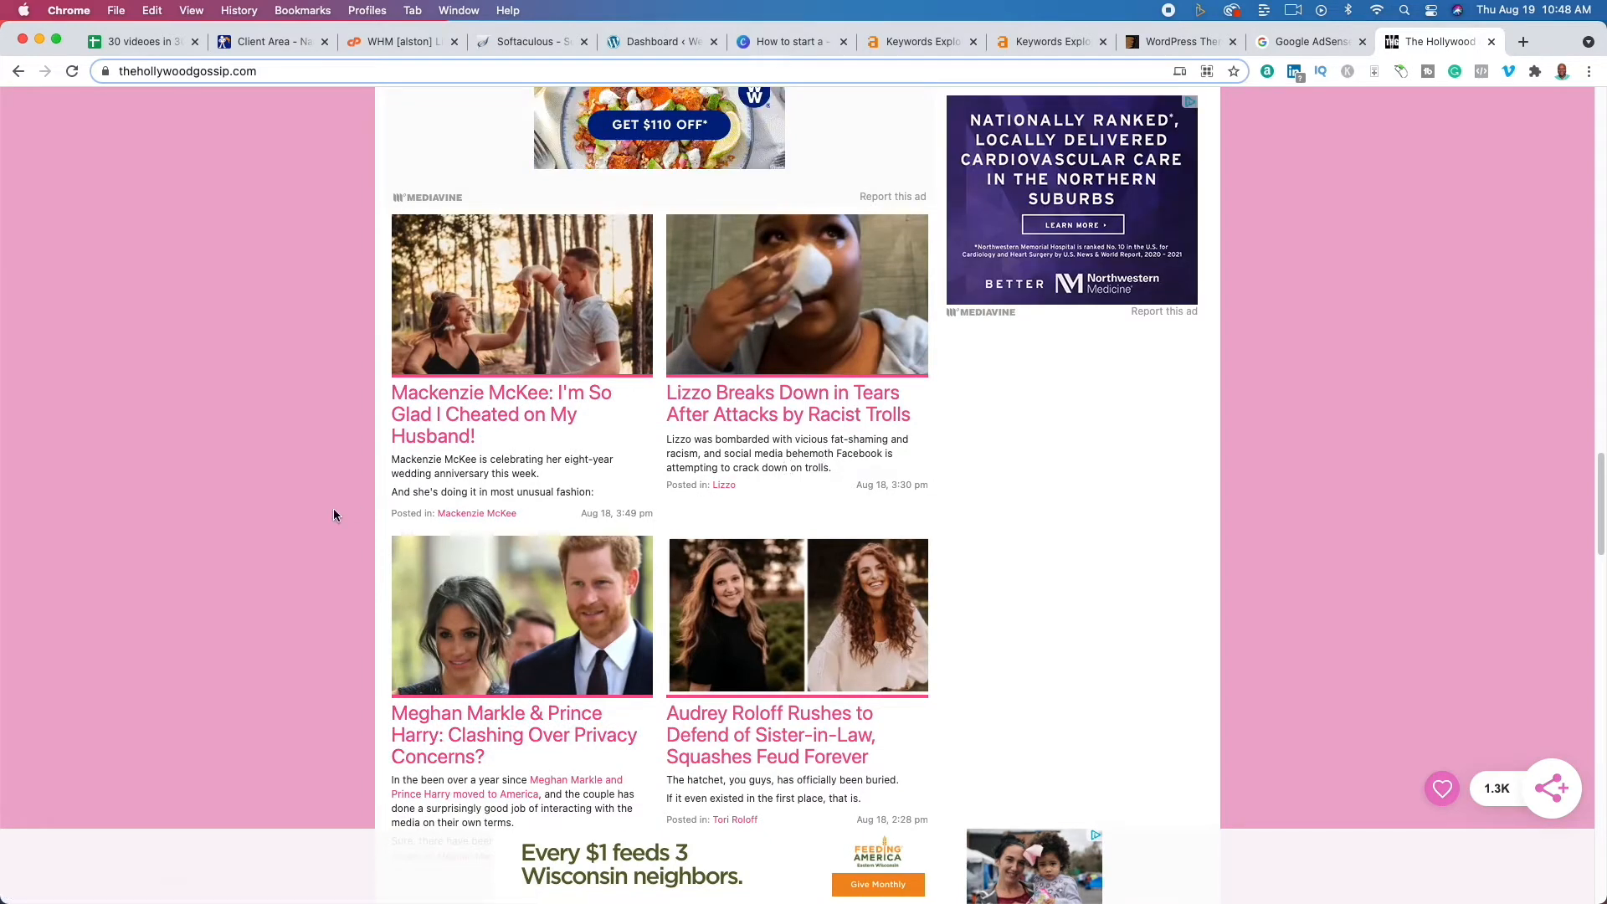
{"action": "scroll", "coordinate": [369, 595], "scroll_direction": "down", "scroll_amount": 1}
{"action": "scroll", "coordinate": [368, 603], "scroll_direction": "down", "scroll_amount": 6}
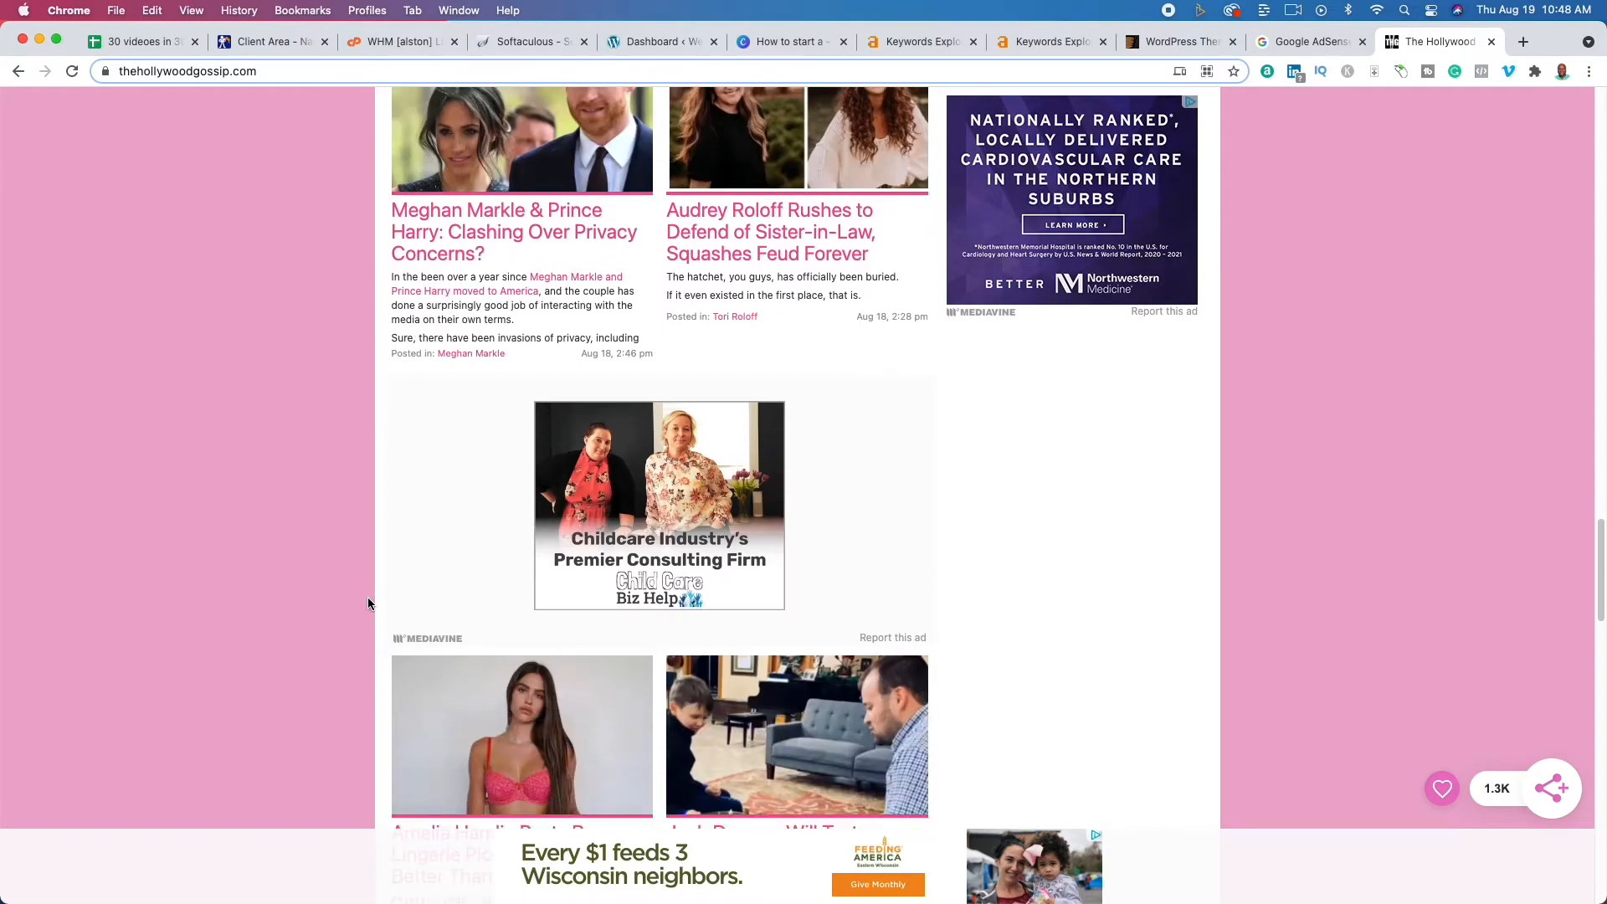
{"action": "scroll", "coordinate": [368, 604], "scroll_direction": "down", "scroll_amount": 7}
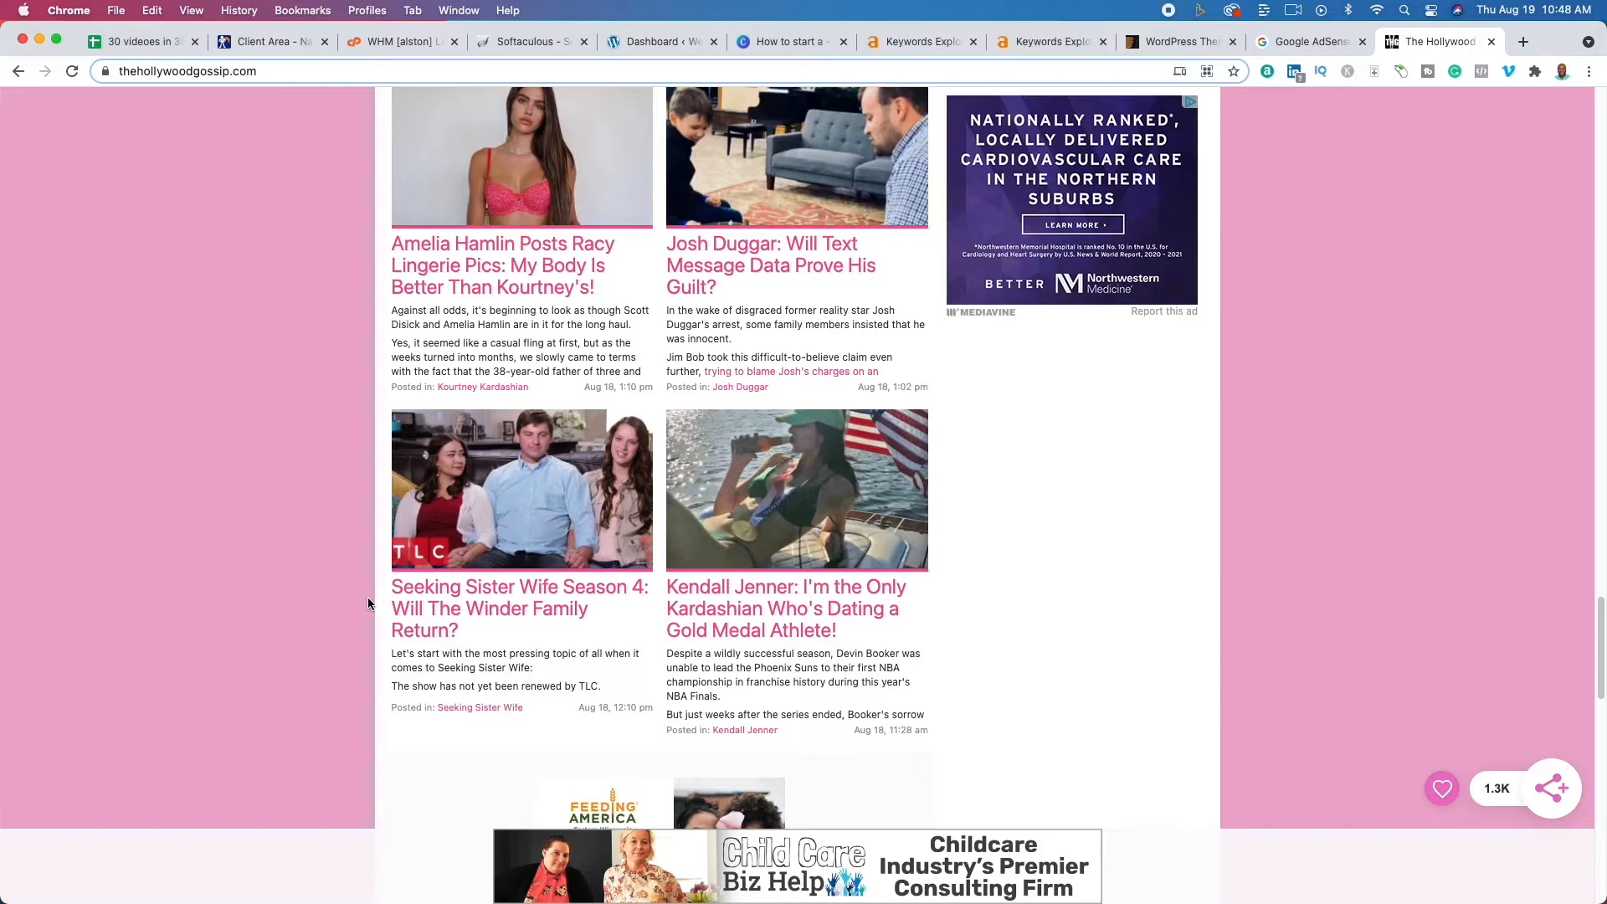
{"action": "scroll", "coordinate": [368, 603], "scroll_direction": "down", "scroll_amount": 10}
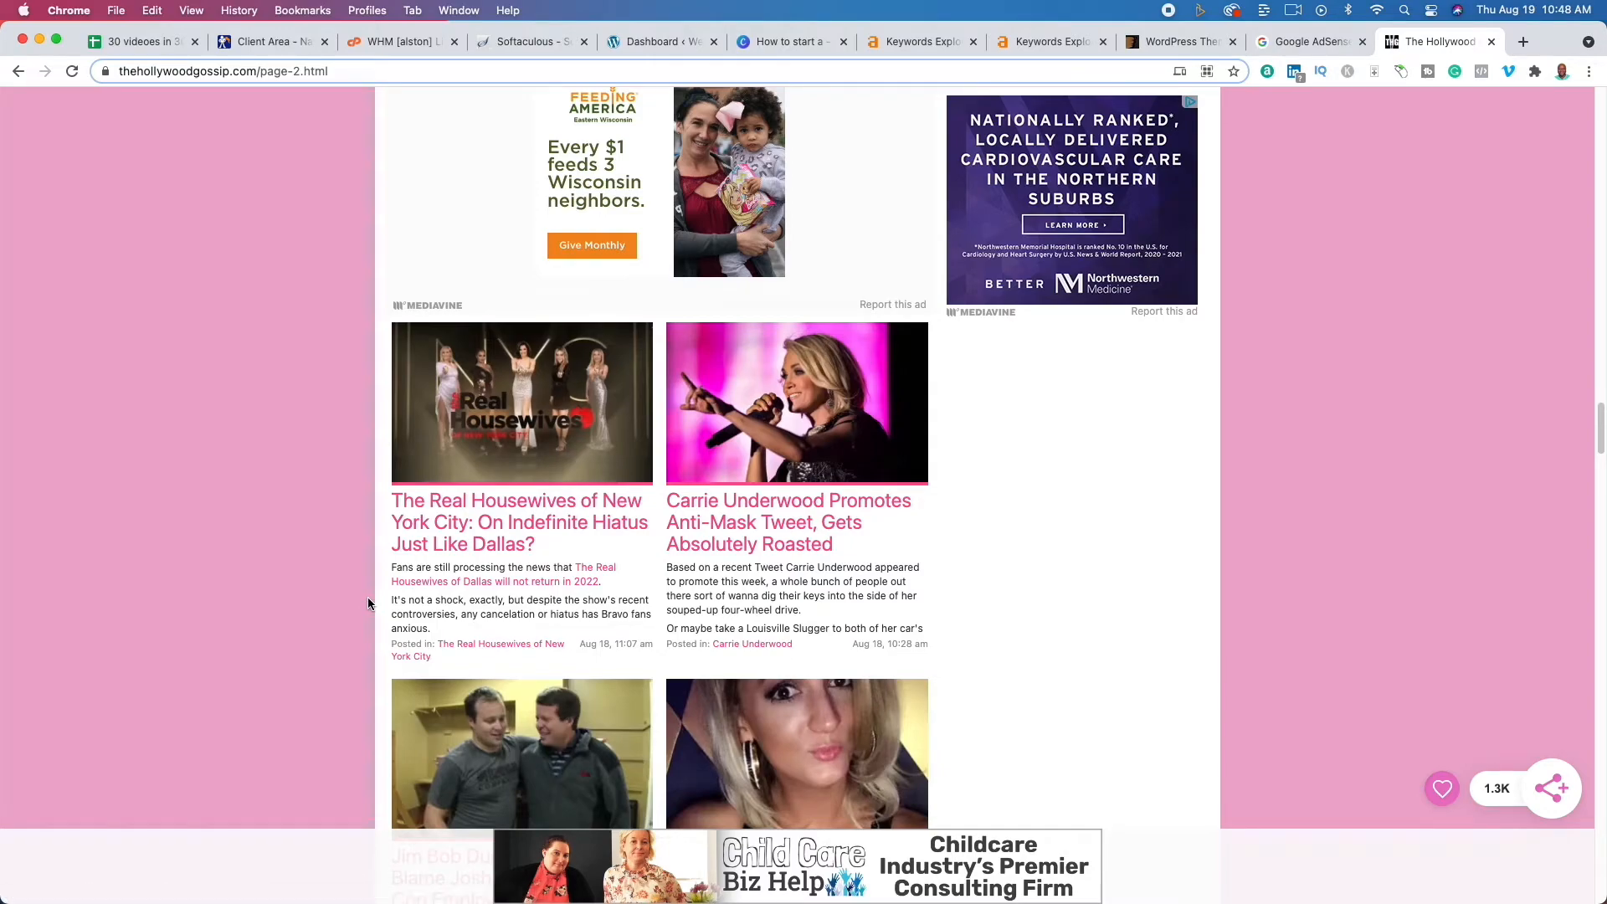
{"action": "scroll", "coordinate": [400, 645], "scroll_direction": "up", "scroll_amount": 10}
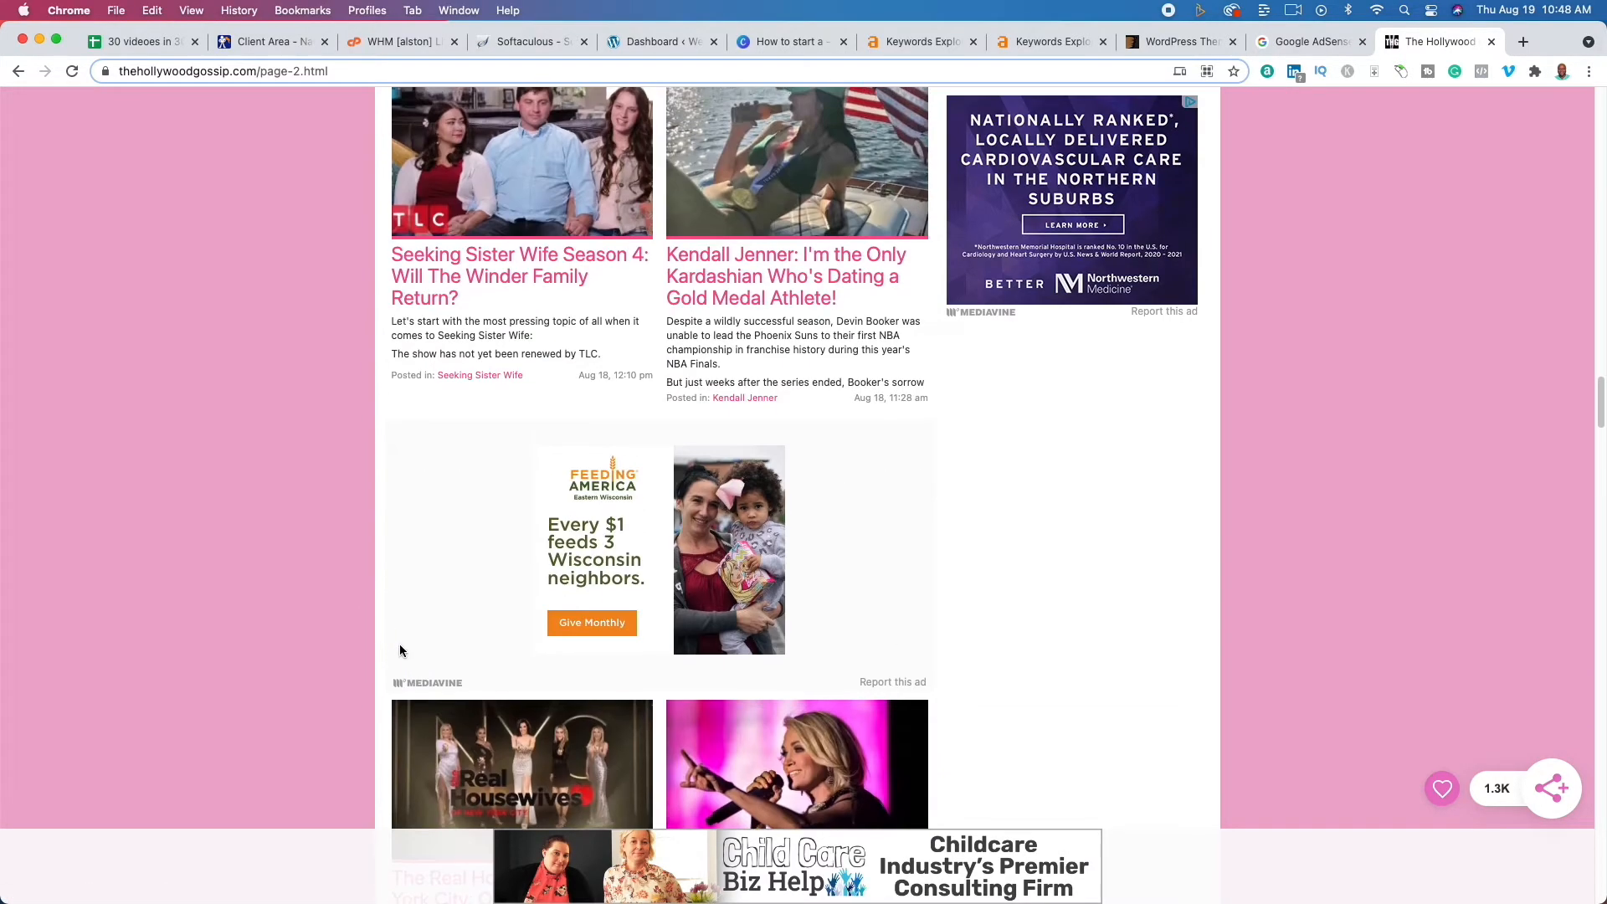
{"action": "scroll", "coordinate": [400, 654], "scroll_direction": "up", "scroll_amount": 20}
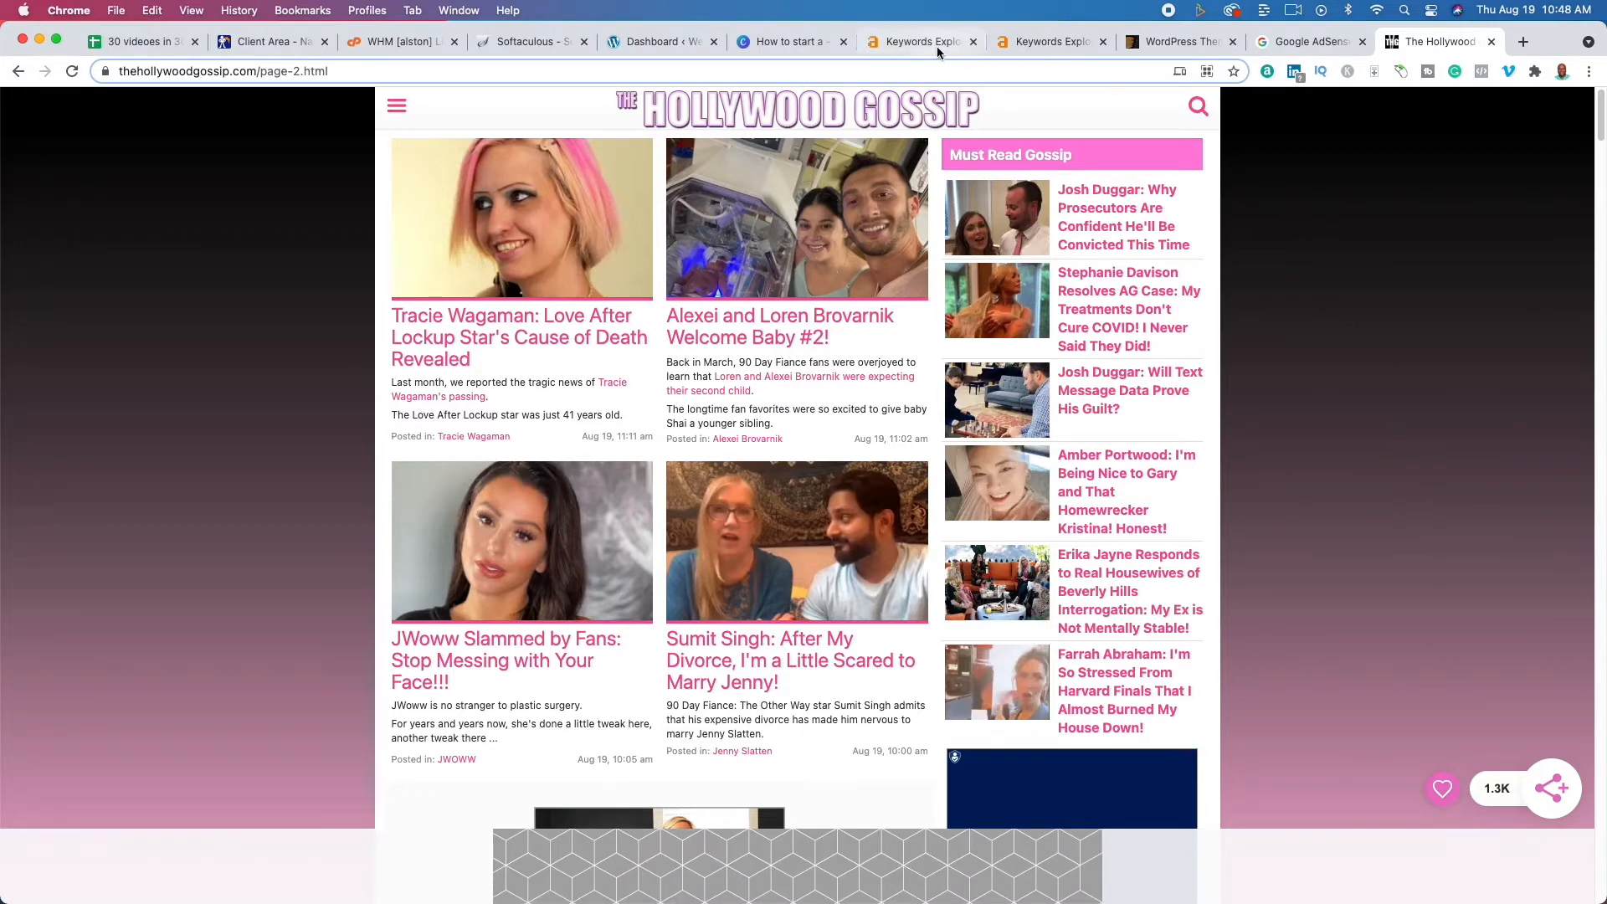
- Review the Ahrefs keyword overview for "celebrity gossip" and look through its matching terms
{"action": "left_click", "coordinate": [914, 42]}
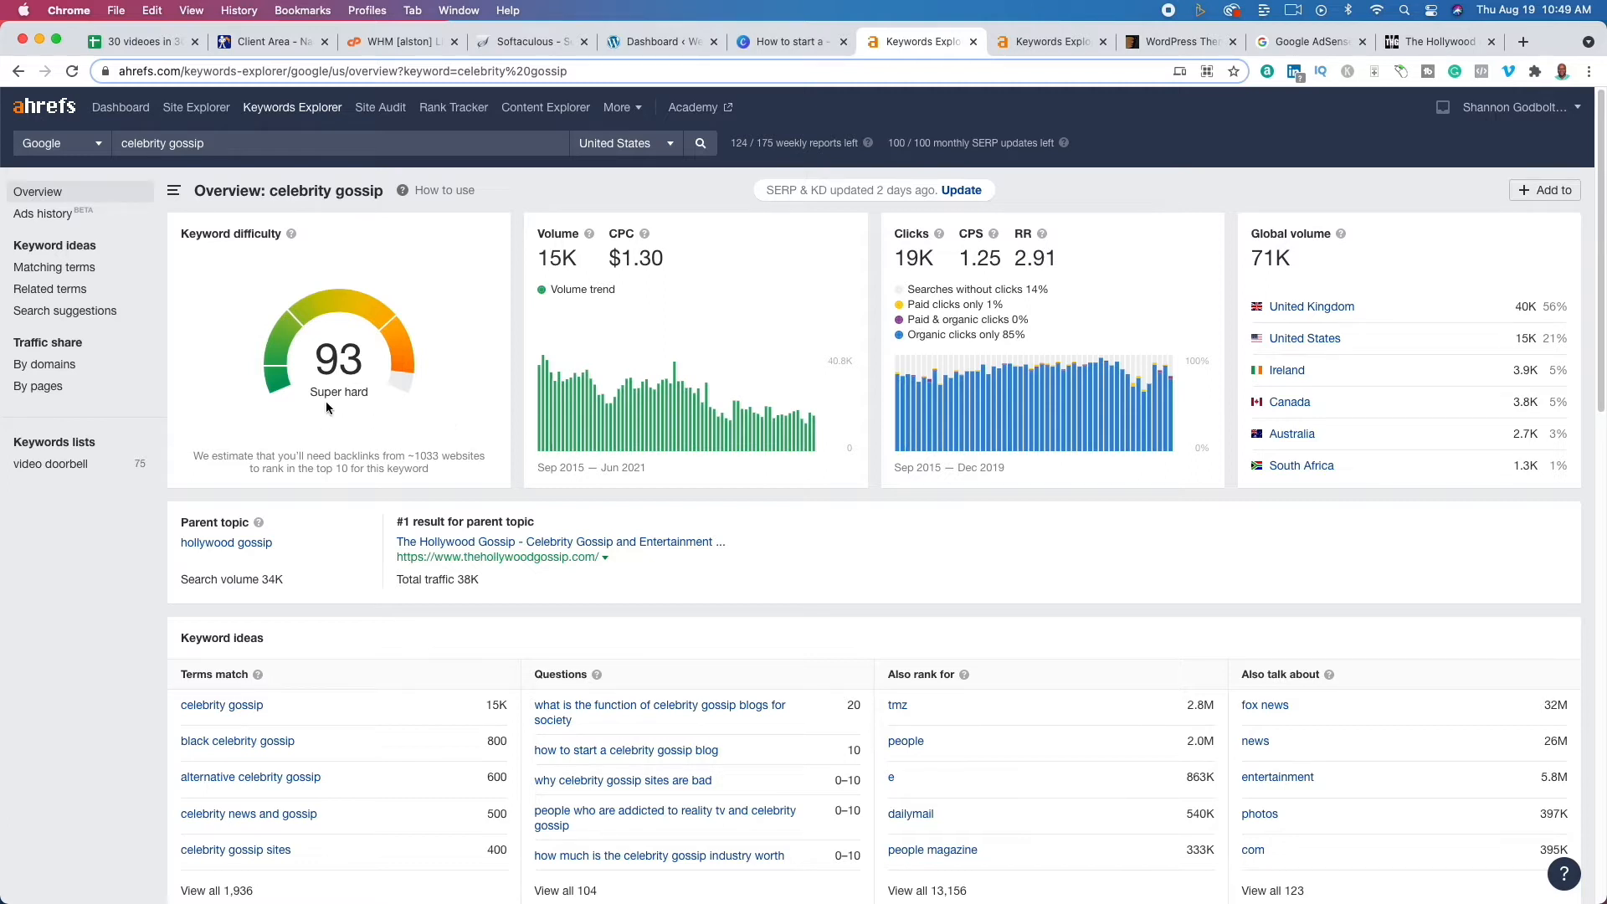
{"action": "left_click", "coordinate": [67, 269]}
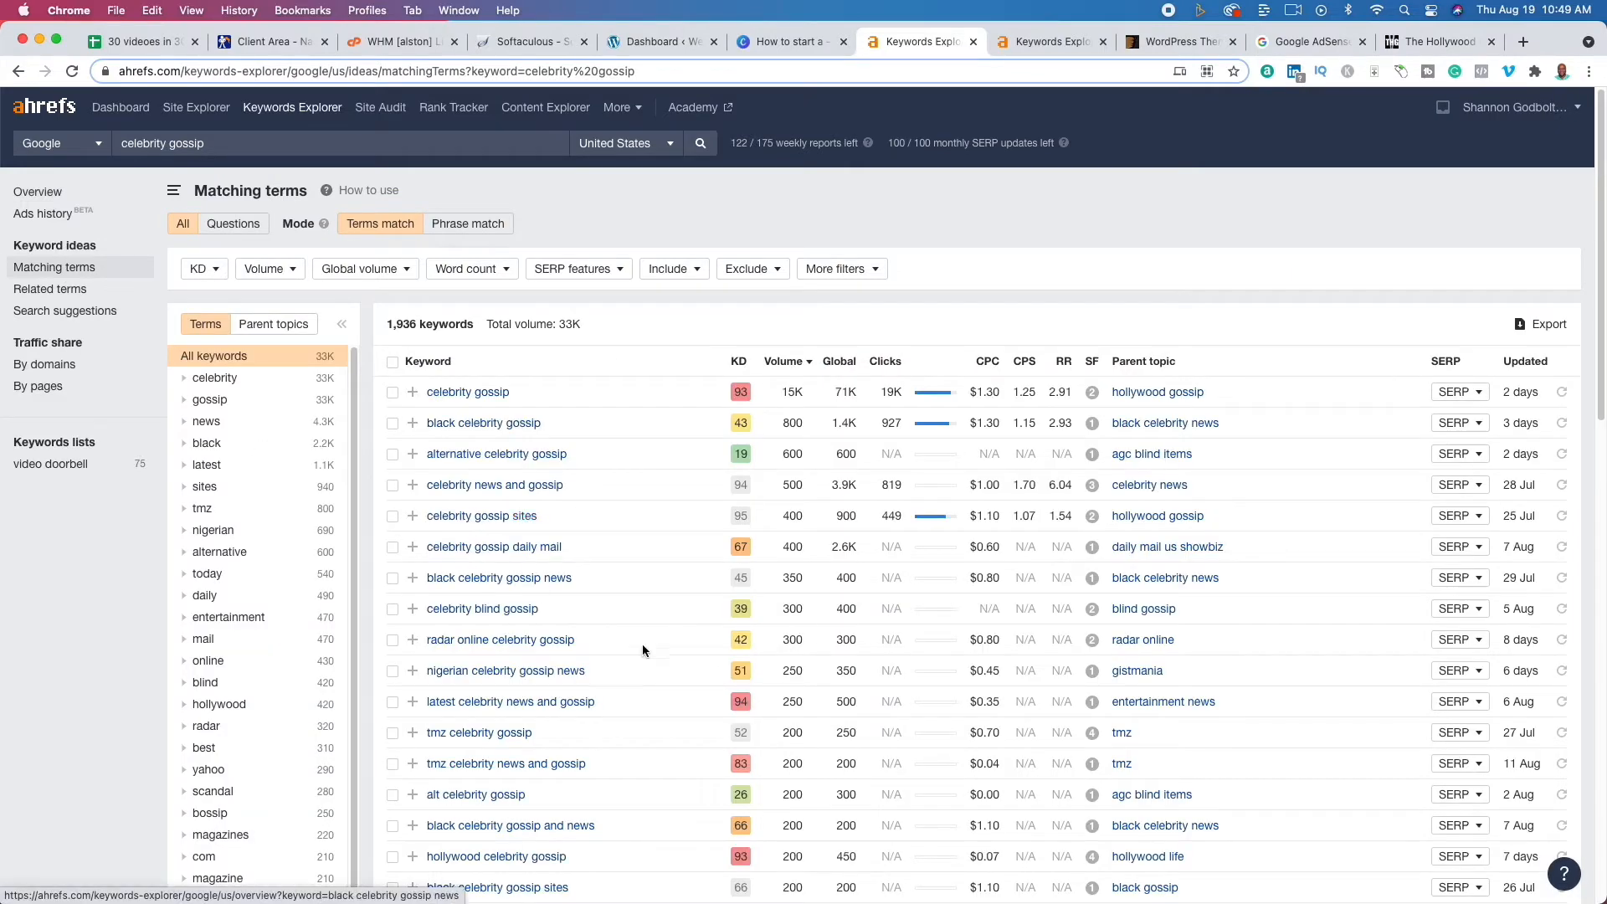
{"action": "scroll", "coordinate": [776, 697], "scroll_direction": "down", "scroll_amount": 10}
{"action": "scroll", "coordinate": [776, 698], "scroll_direction": "down", "scroll_amount": 10}
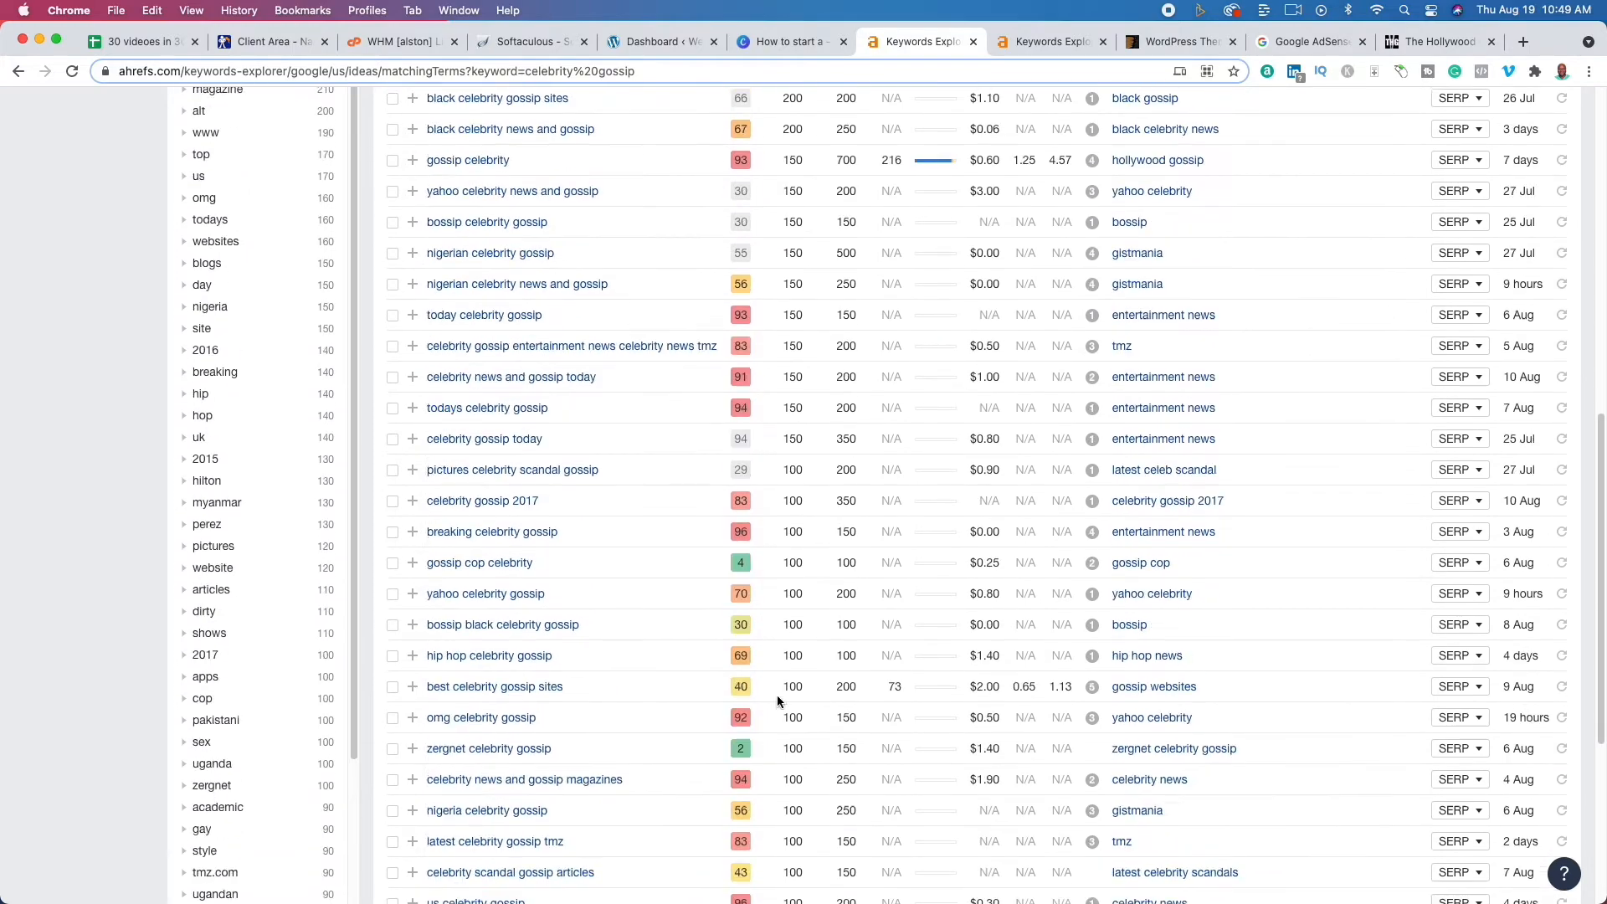
{"action": "scroll", "coordinate": [776, 694], "scroll_direction": "up", "scroll_amount": 20}
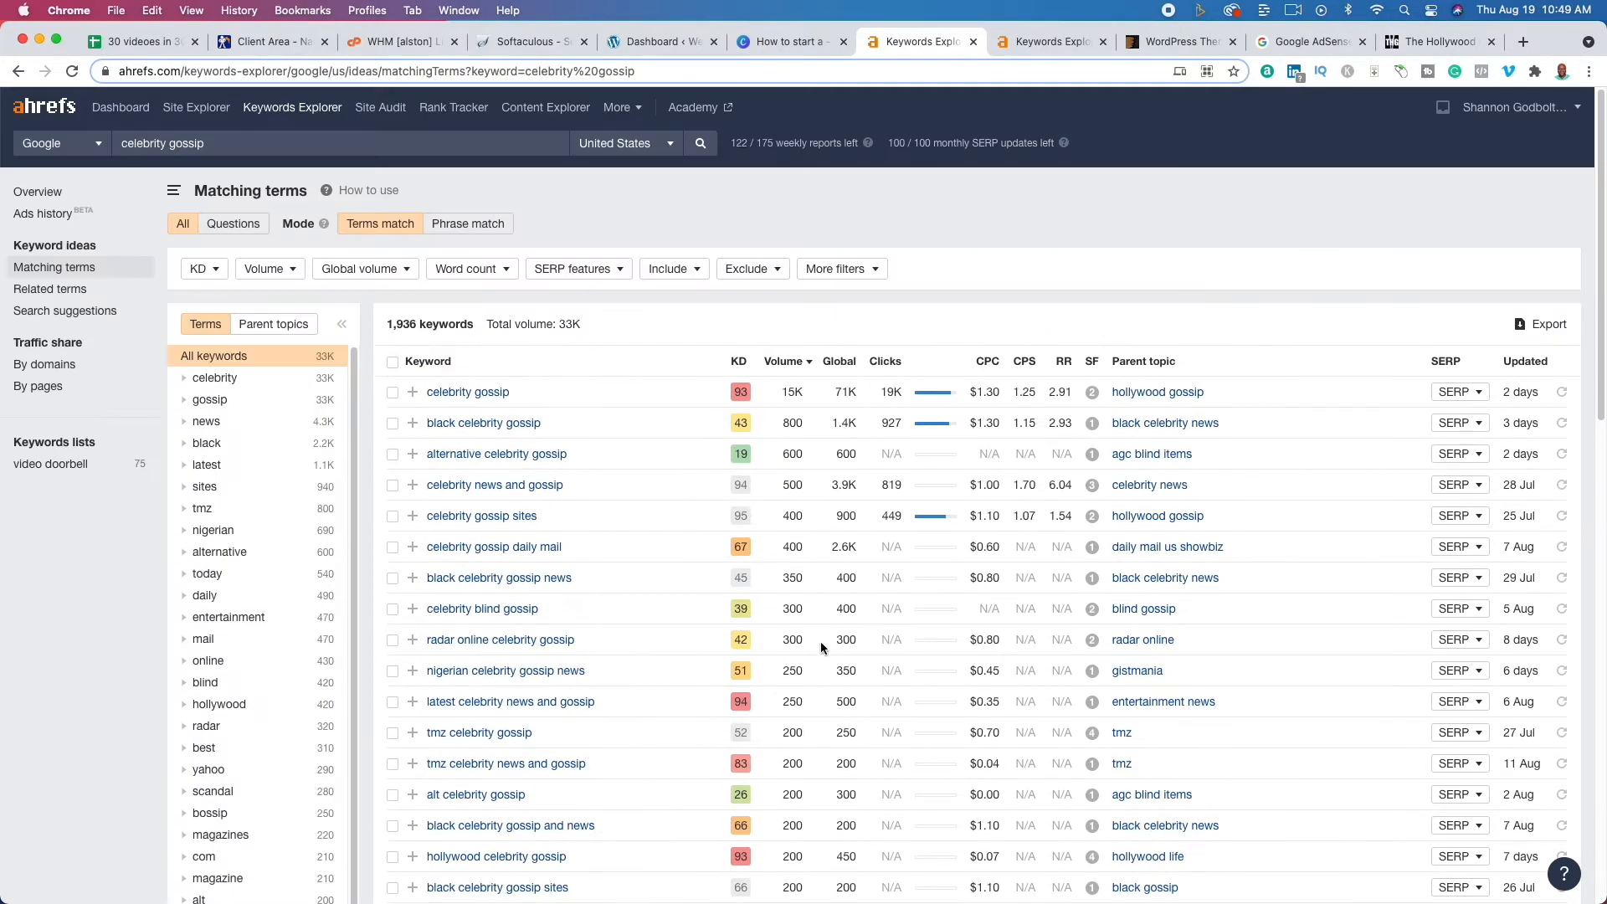
- Review the Ahrefs keyword overview for "jwoww" and look through the difficulty and volume of its matching terms
{"action": "left_click", "coordinate": [1042, 41]}
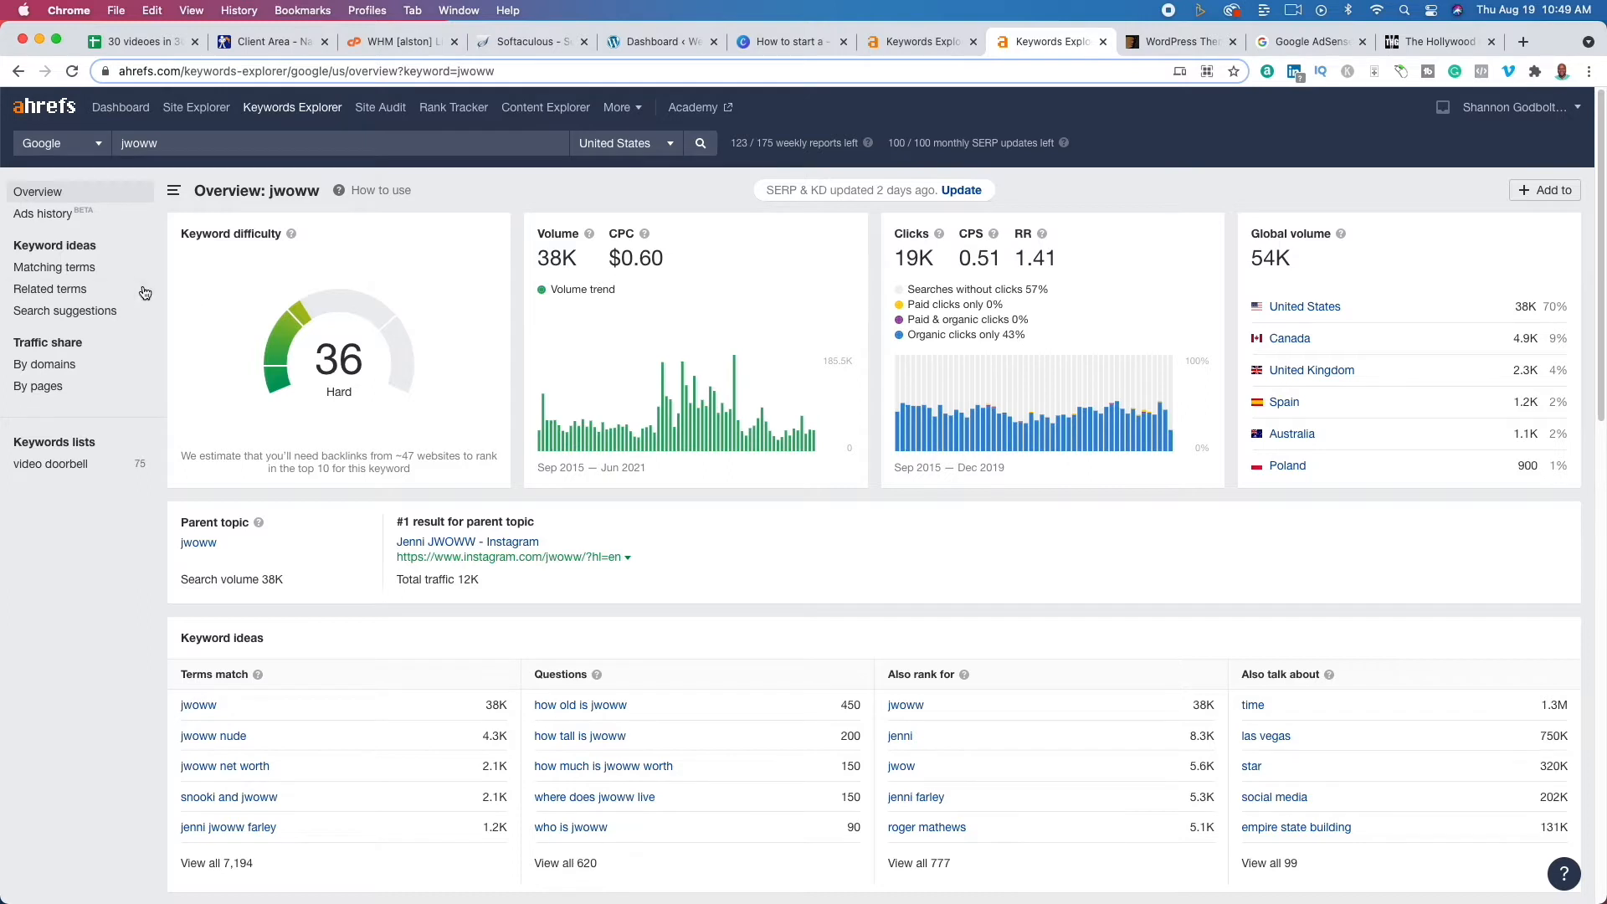
{"action": "left_click", "coordinate": [77, 272]}
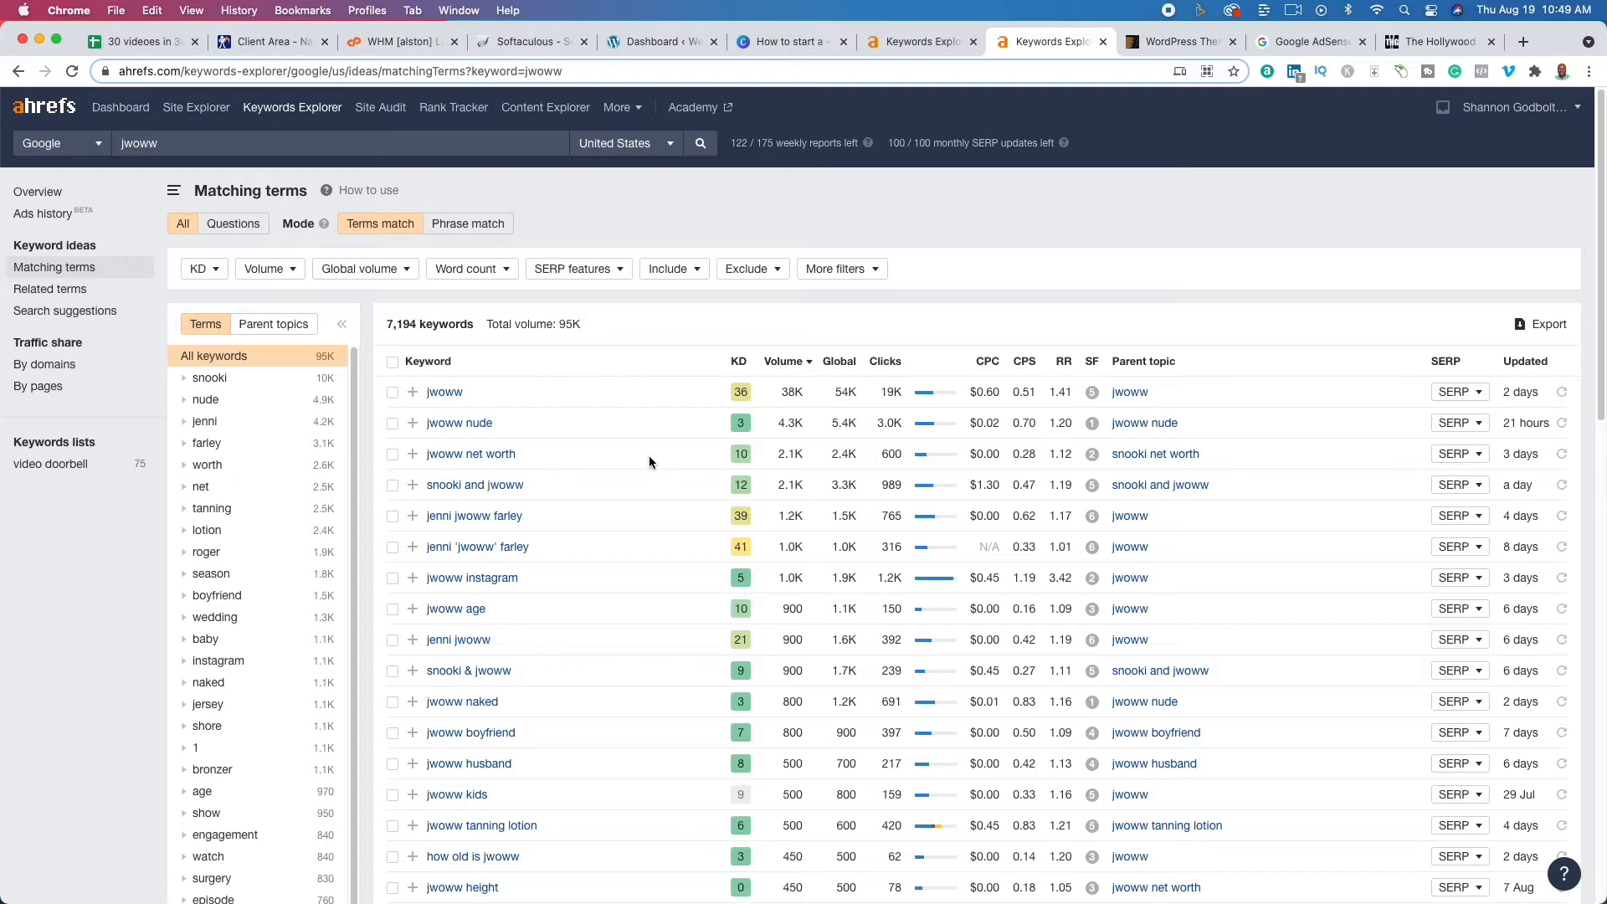
{"action": "scroll", "coordinate": [627, 484], "scroll_direction": "down", "scroll_amount": 20}
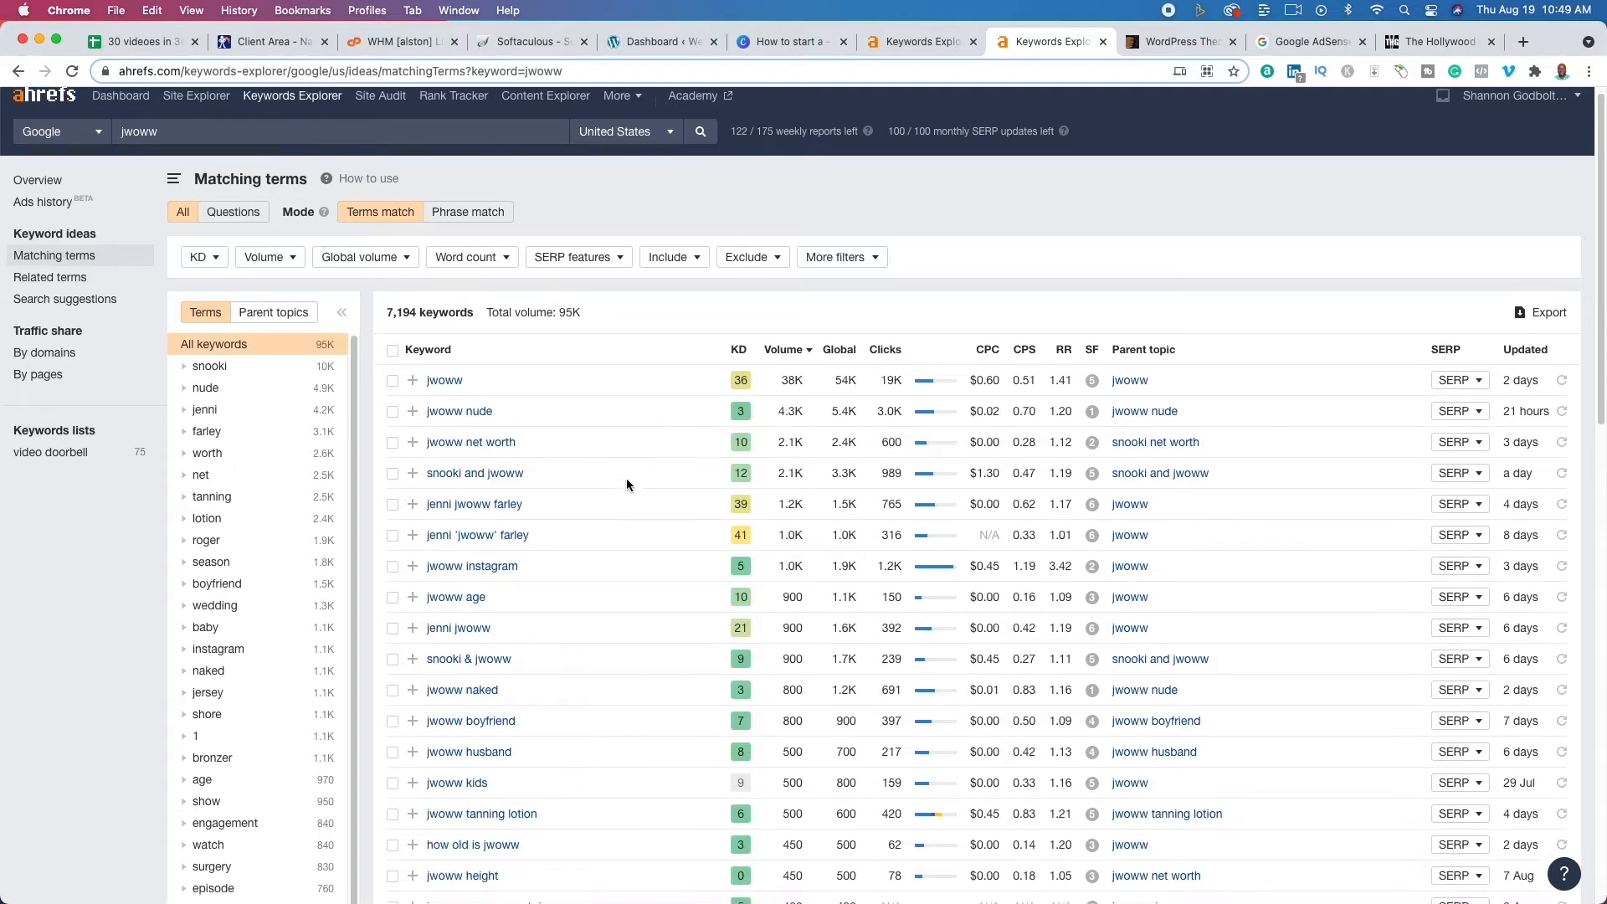
{"action": "scroll", "coordinate": [626, 484], "scroll_direction": "down", "scroll_amount": 10}
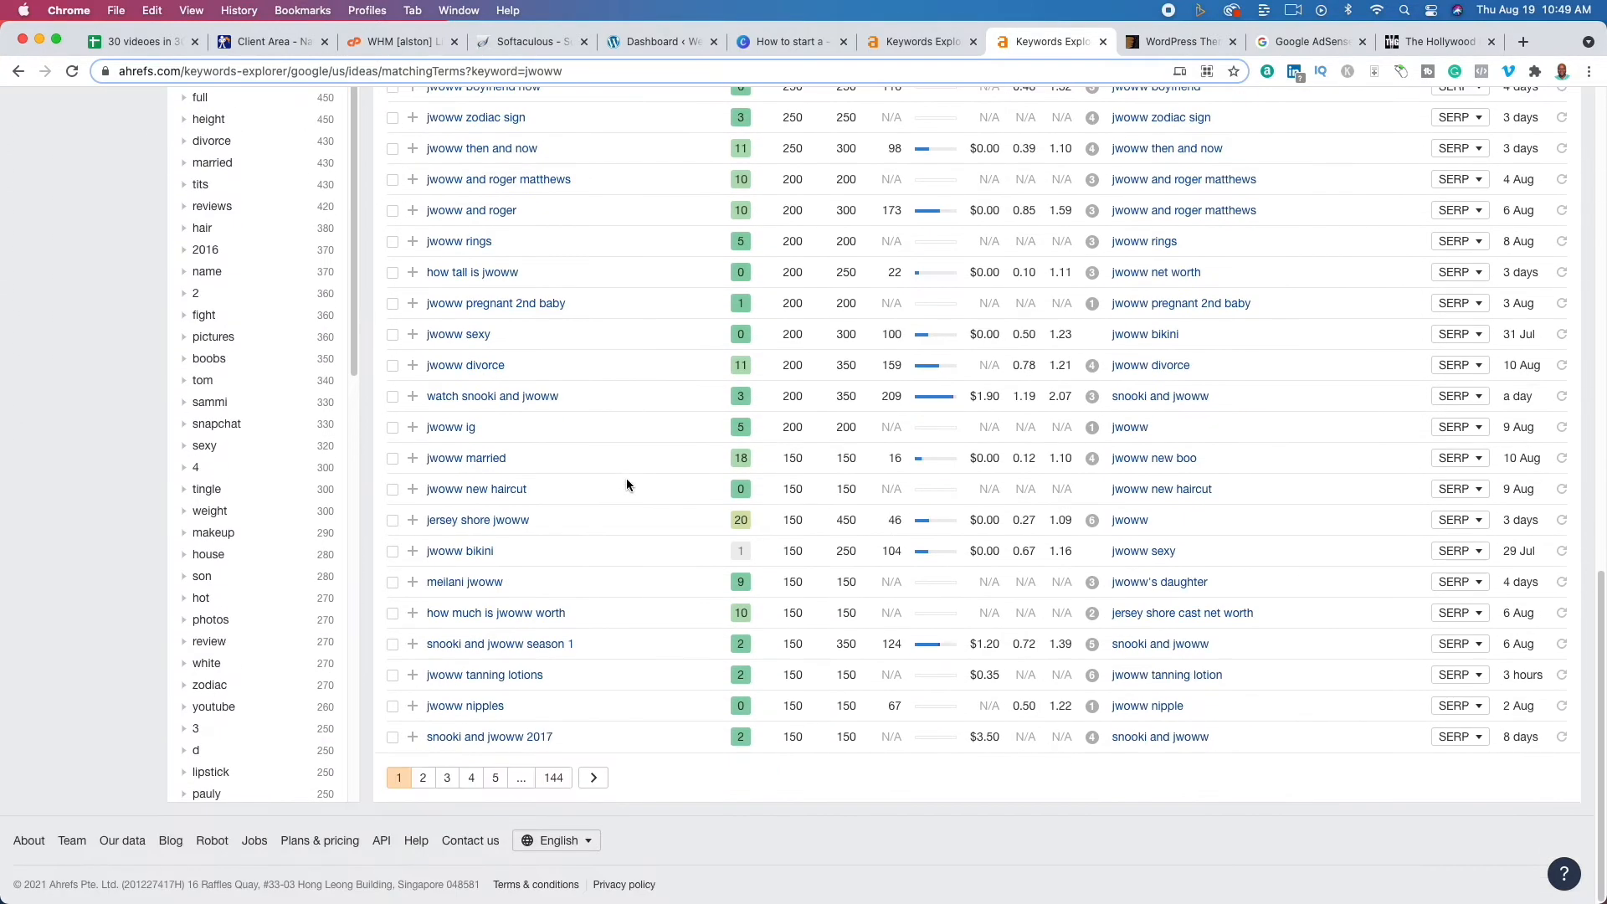
{"action": "scroll", "coordinate": [626, 483], "scroll_direction": "up", "scroll_amount": 20}
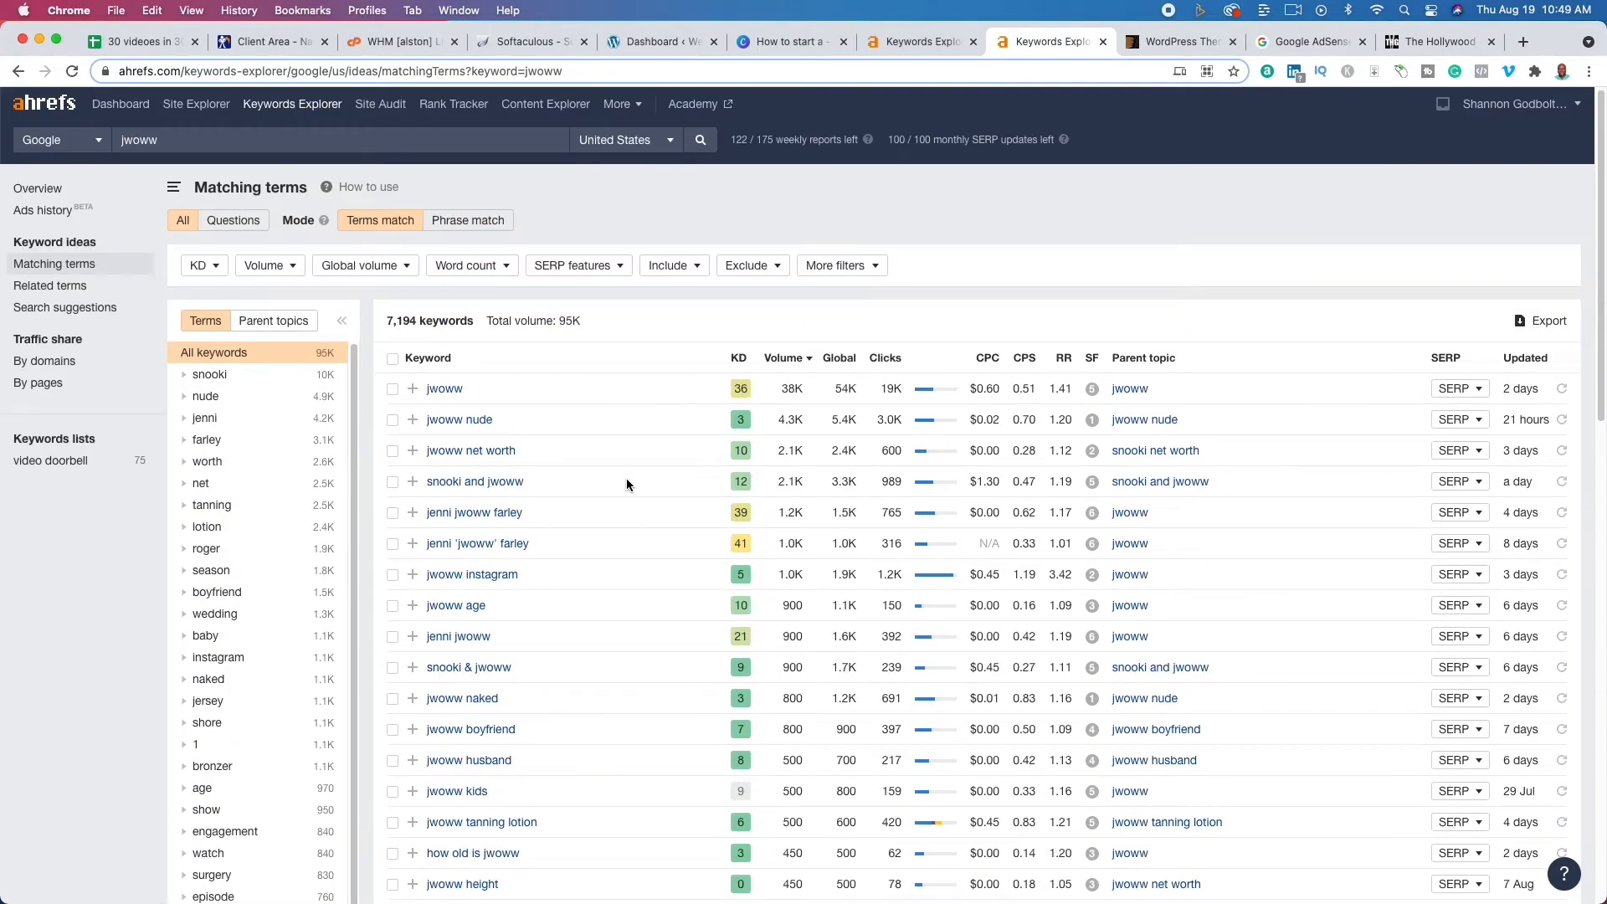
- Switch to the Bluehost site, start the sign-up, compare the 36-month hosting plans and select the Basic plan
{"action": "left_click", "coordinate": [745, 42]}
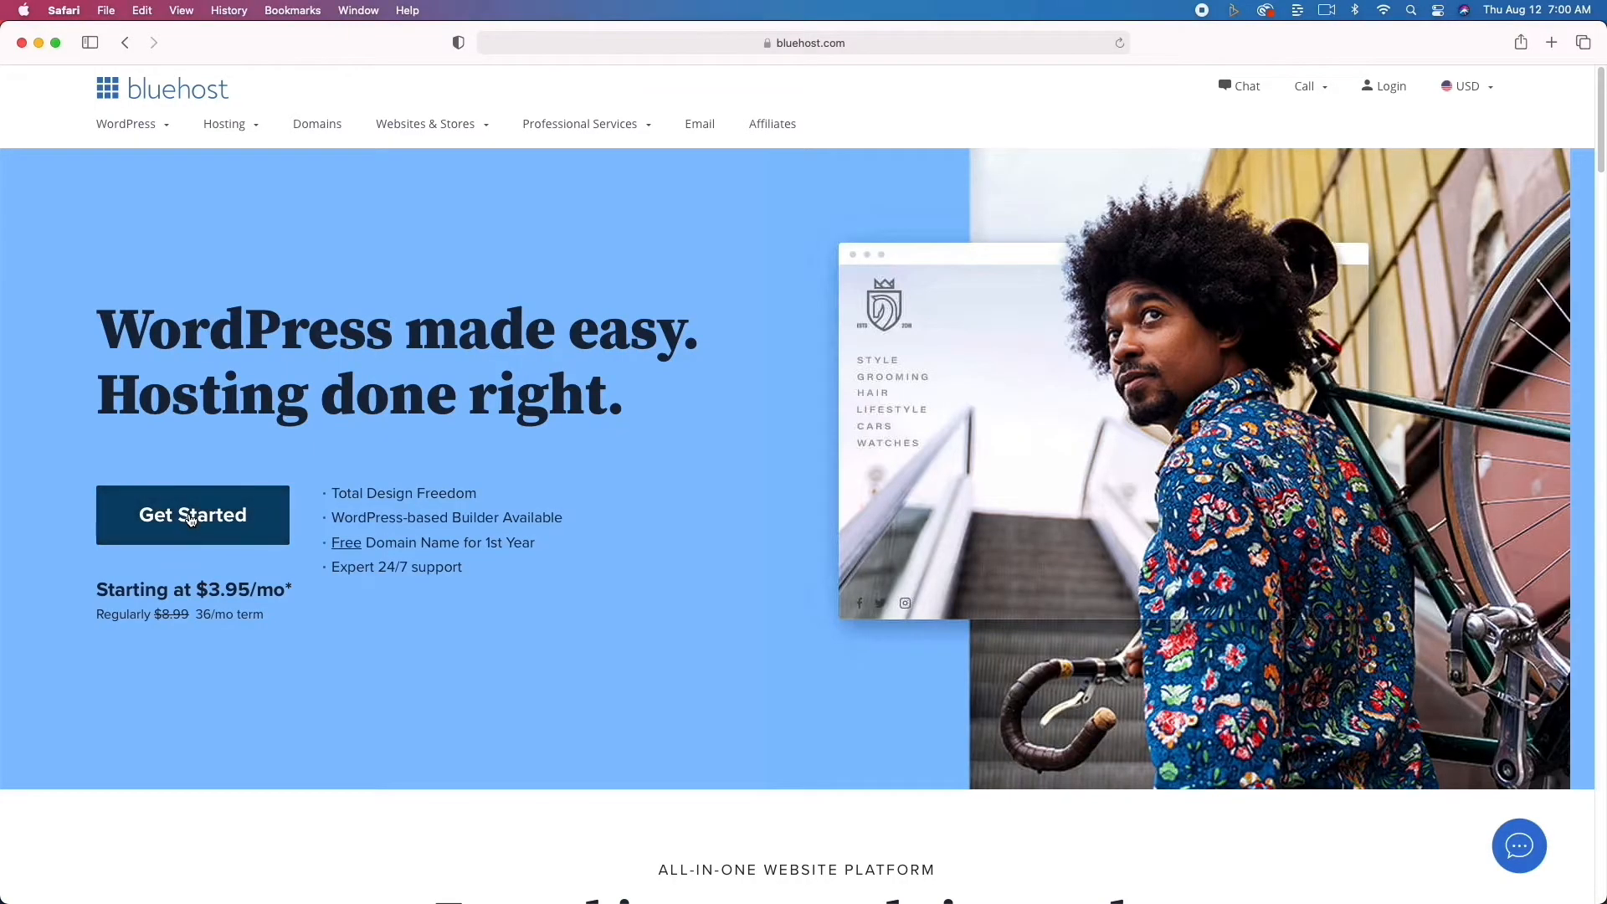
{"action": "left_click", "coordinate": [190, 517]}
{"action": "scroll", "coordinate": [190, 519], "scroll_direction": "down", "scroll_amount": 4}
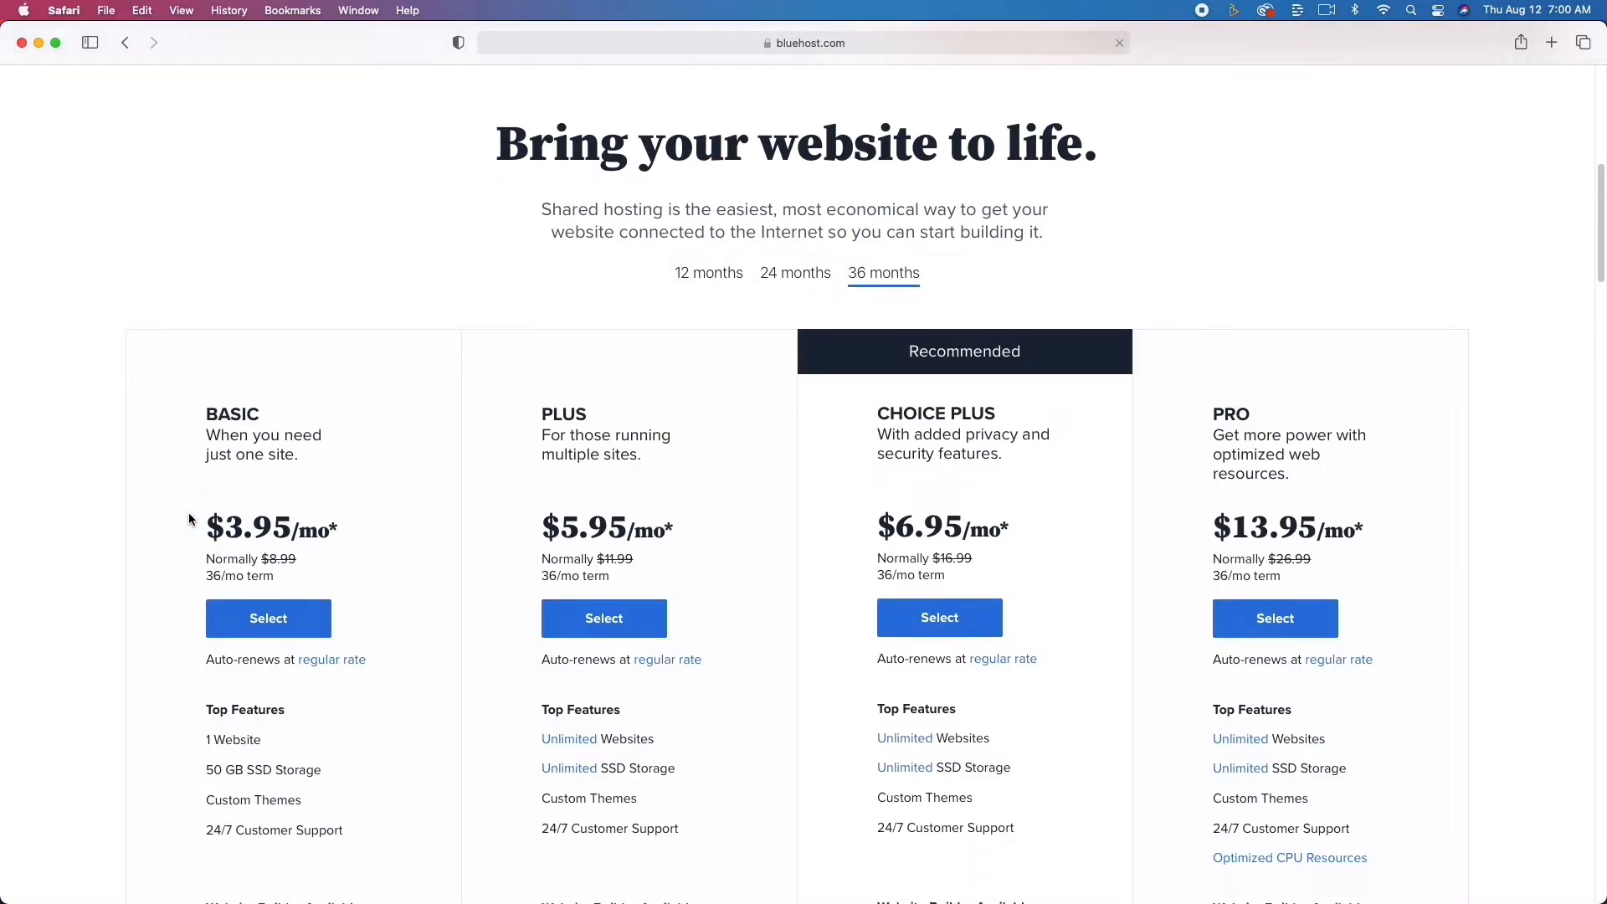
{"action": "scroll", "coordinate": [189, 519], "scroll_direction": "down", "scroll_amount": 6}
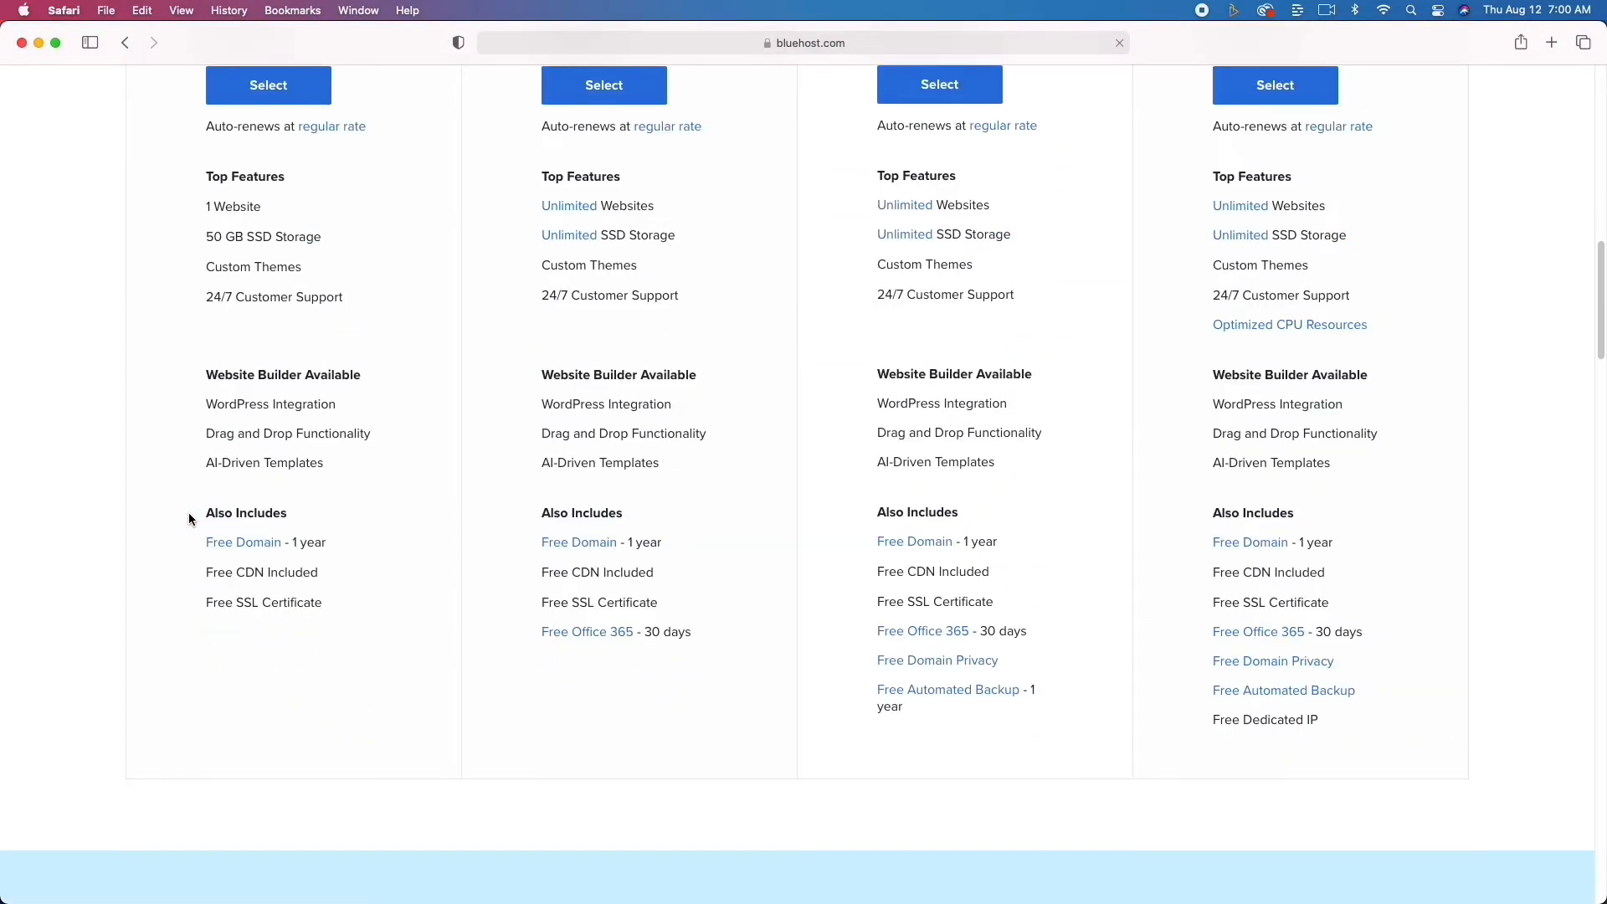
{"action": "scroll", "coordinate": [188, 519], "scroll_direction": "up", "scroll_amount": 5}
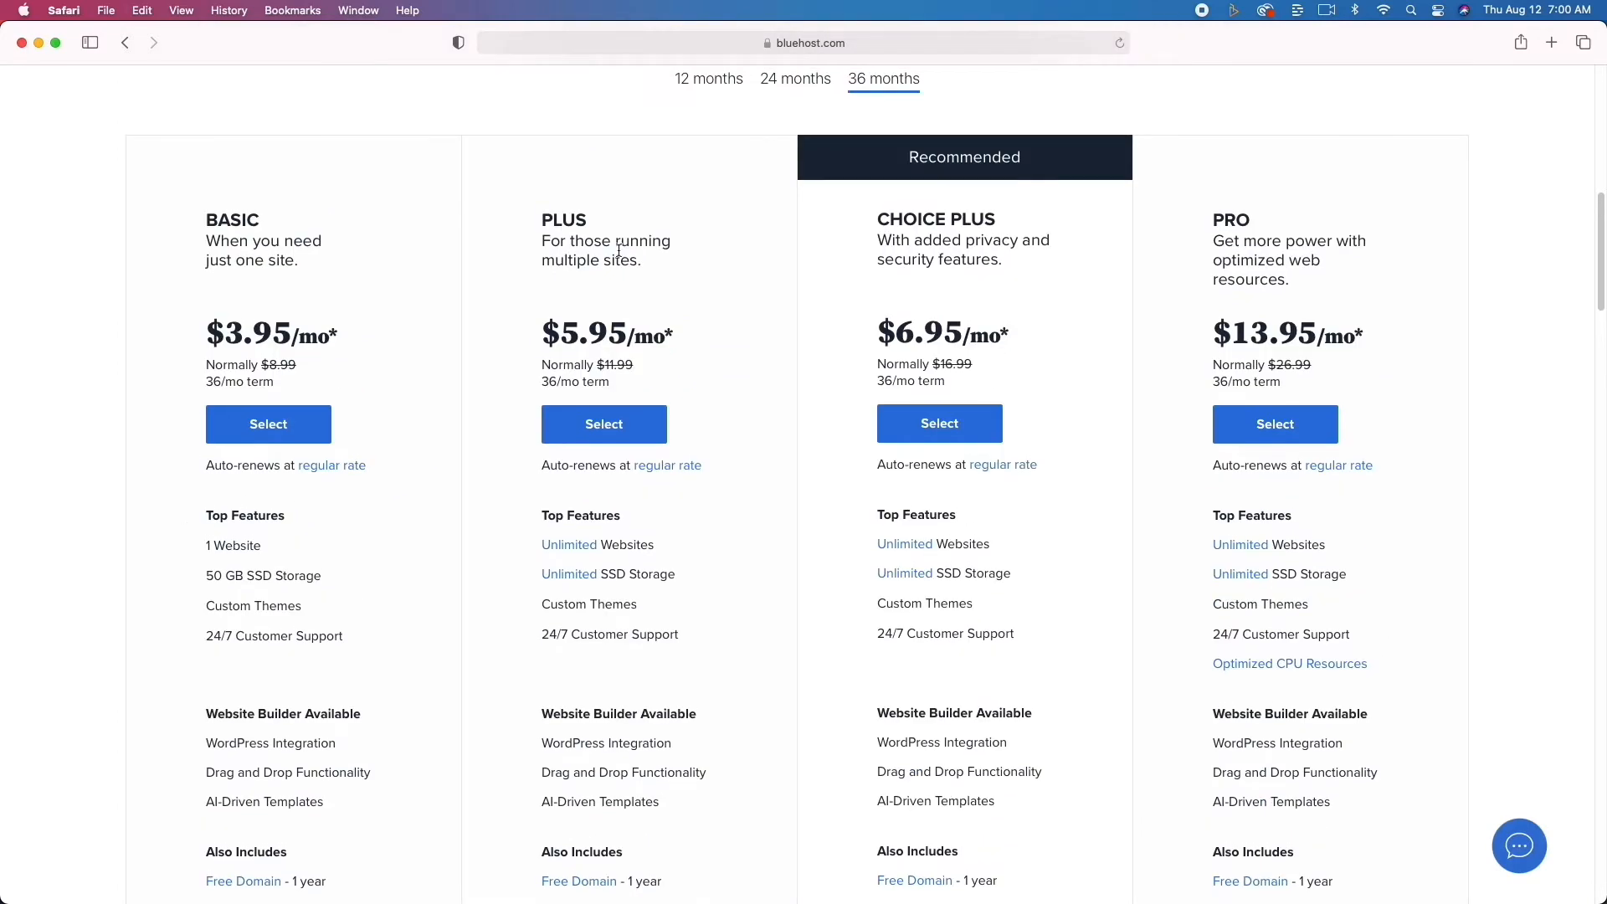
{"action": "left_click", "coordinate": [299, 420]}
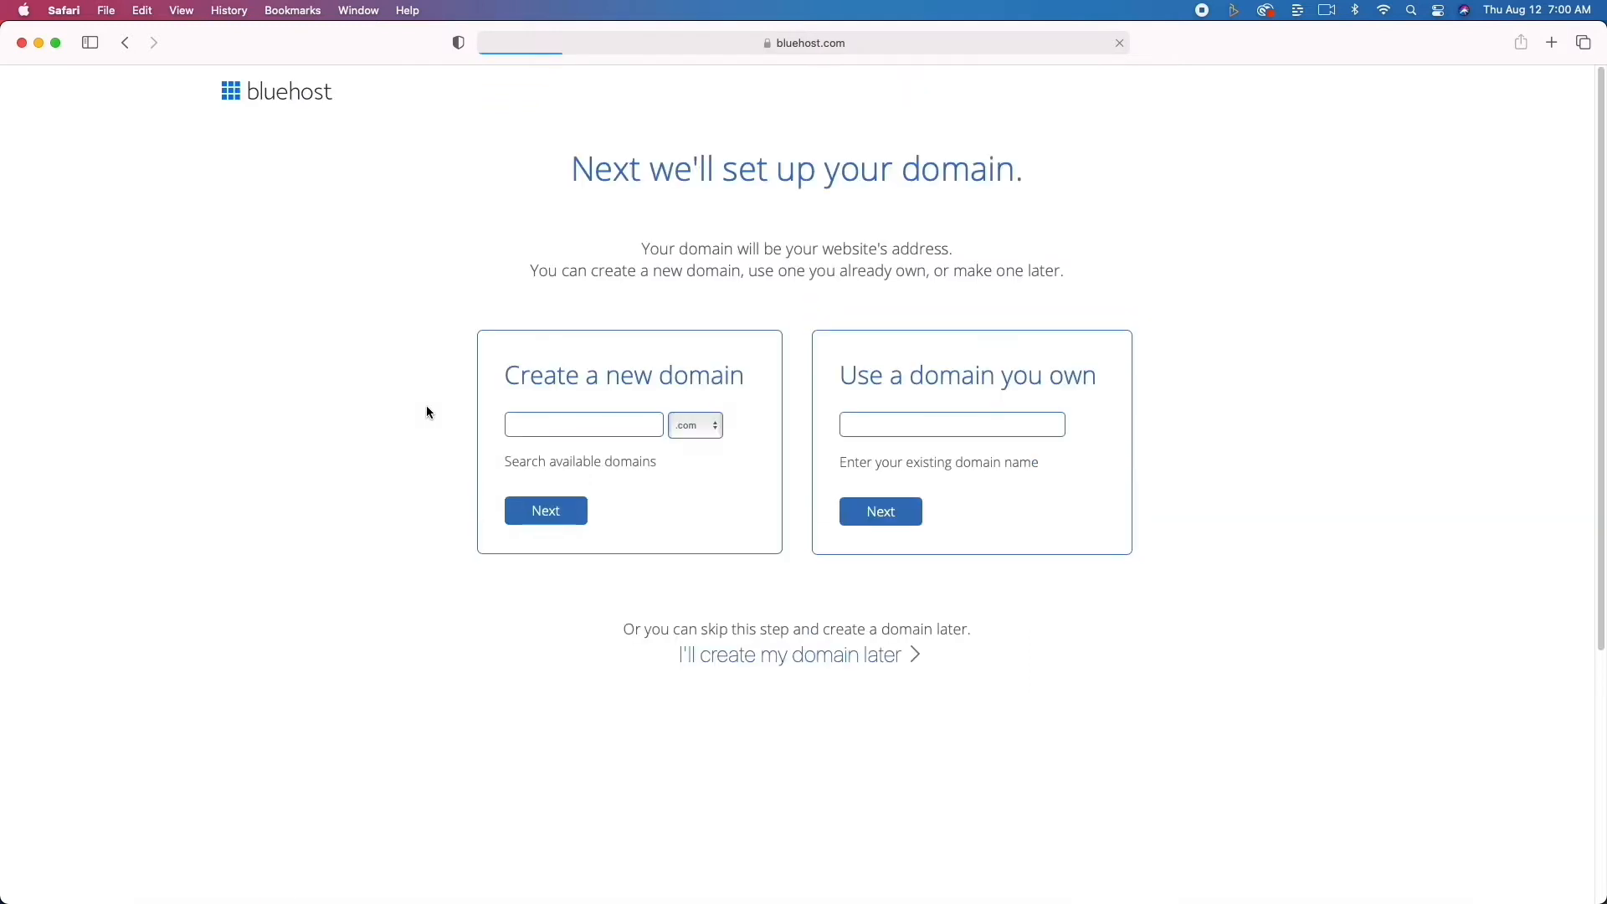
- Submit webhostingreview with the .com extension as the new domain to check its availability
{"action": "left_click", "coordinate": [552, 424]}
{"action": "type", "text": "webhostingreview"}
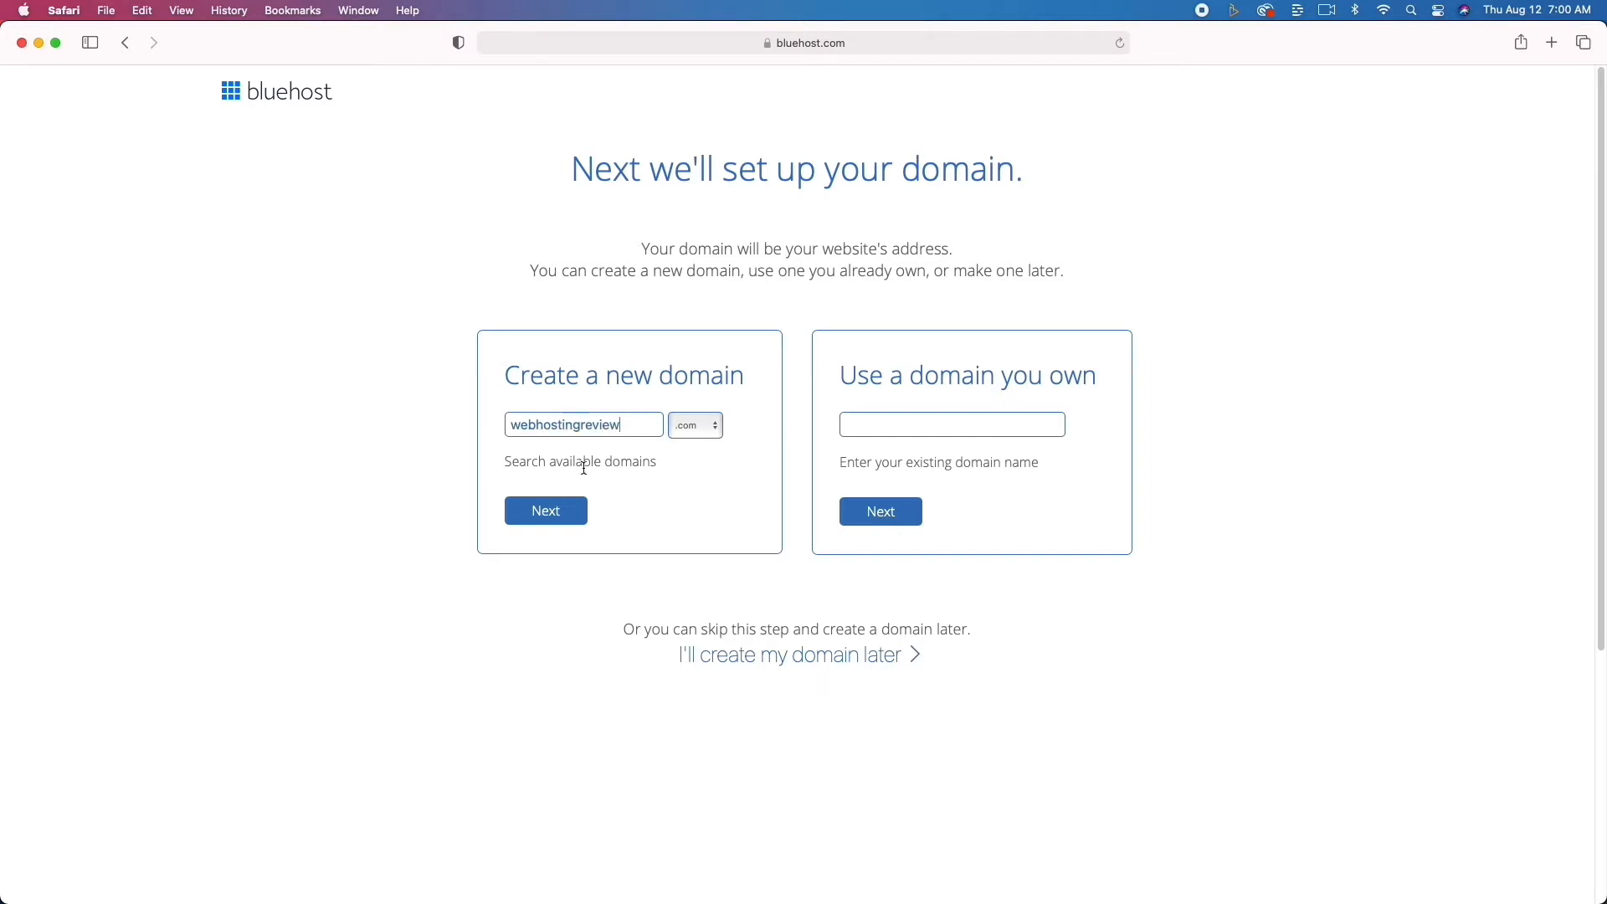
{"action": "left_click", "coordinate": [579, 507]}
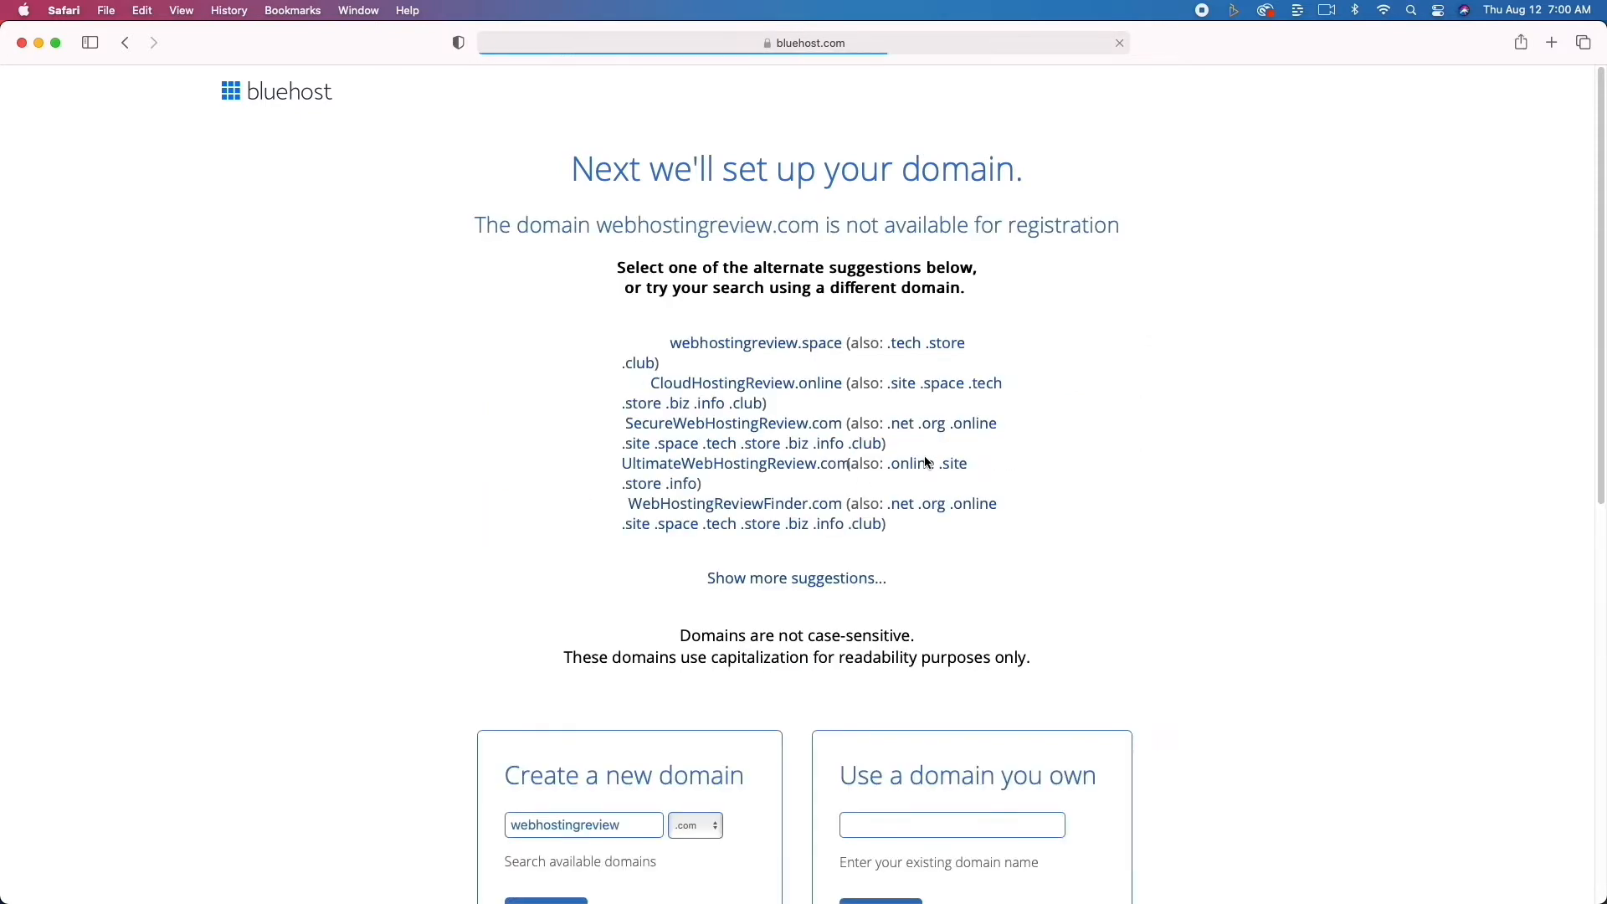
- Change the new domain name to webhostingrewinds and submit it with the .com extension
{"action": "scroll", "coordinate": [754, 502], "scroll_direction": "down", "scroll_amount": 3}
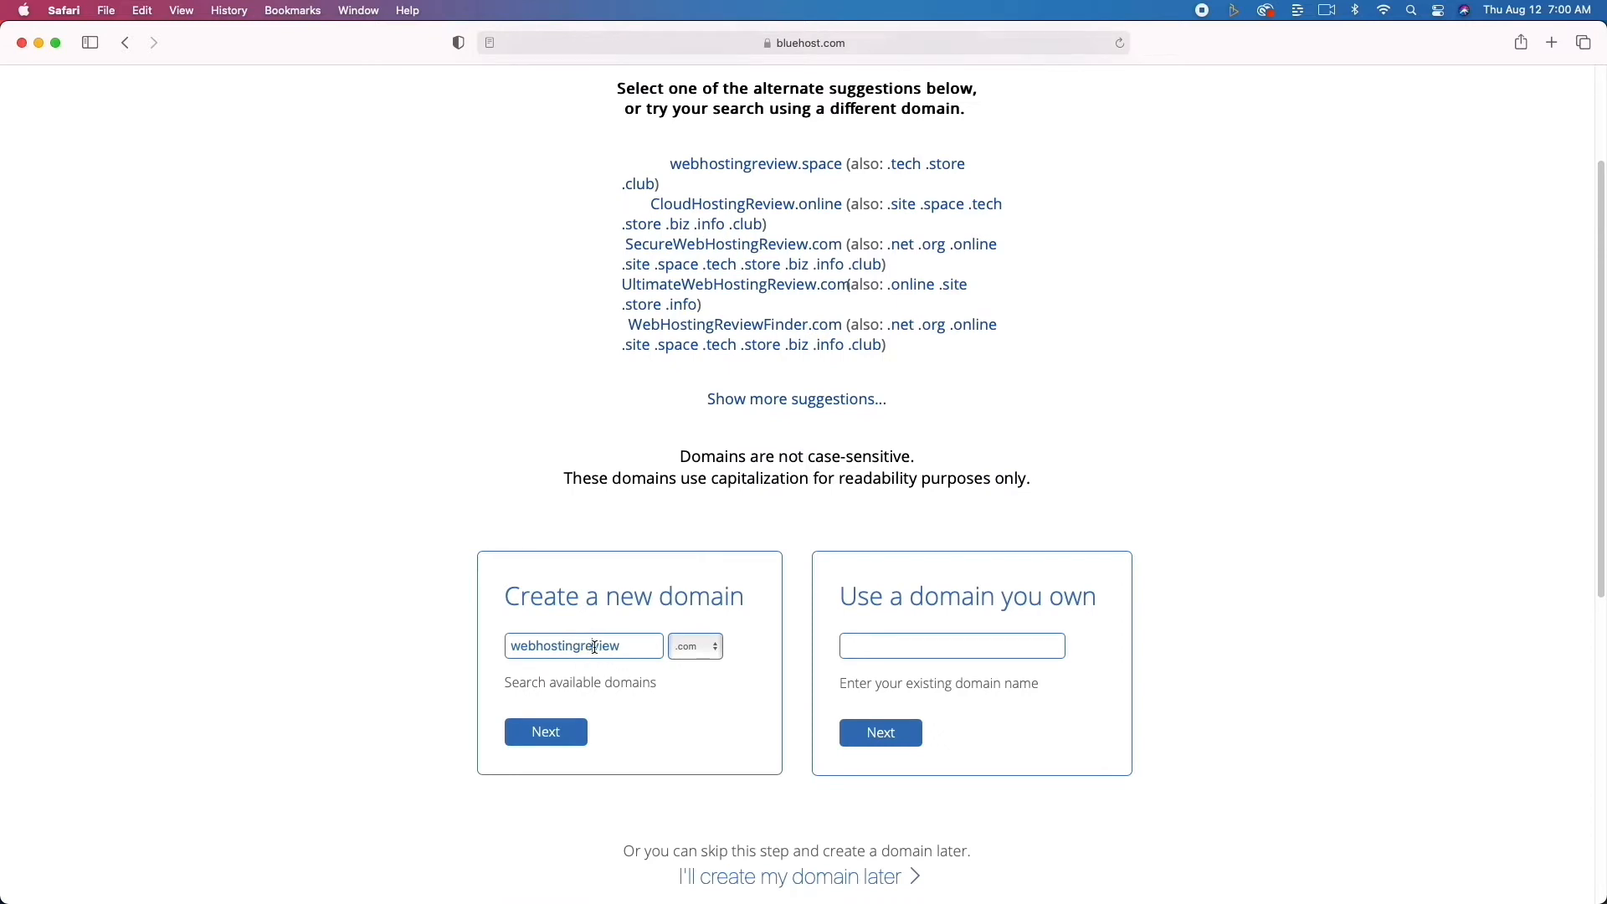
{"action": "left_click_drag", "start_coordinate": [593, 648], "coordinate": [645, 650]}
{"action": "type", "text": "winds"}
{"action": "left_click", "coordinate": [563, 730]}
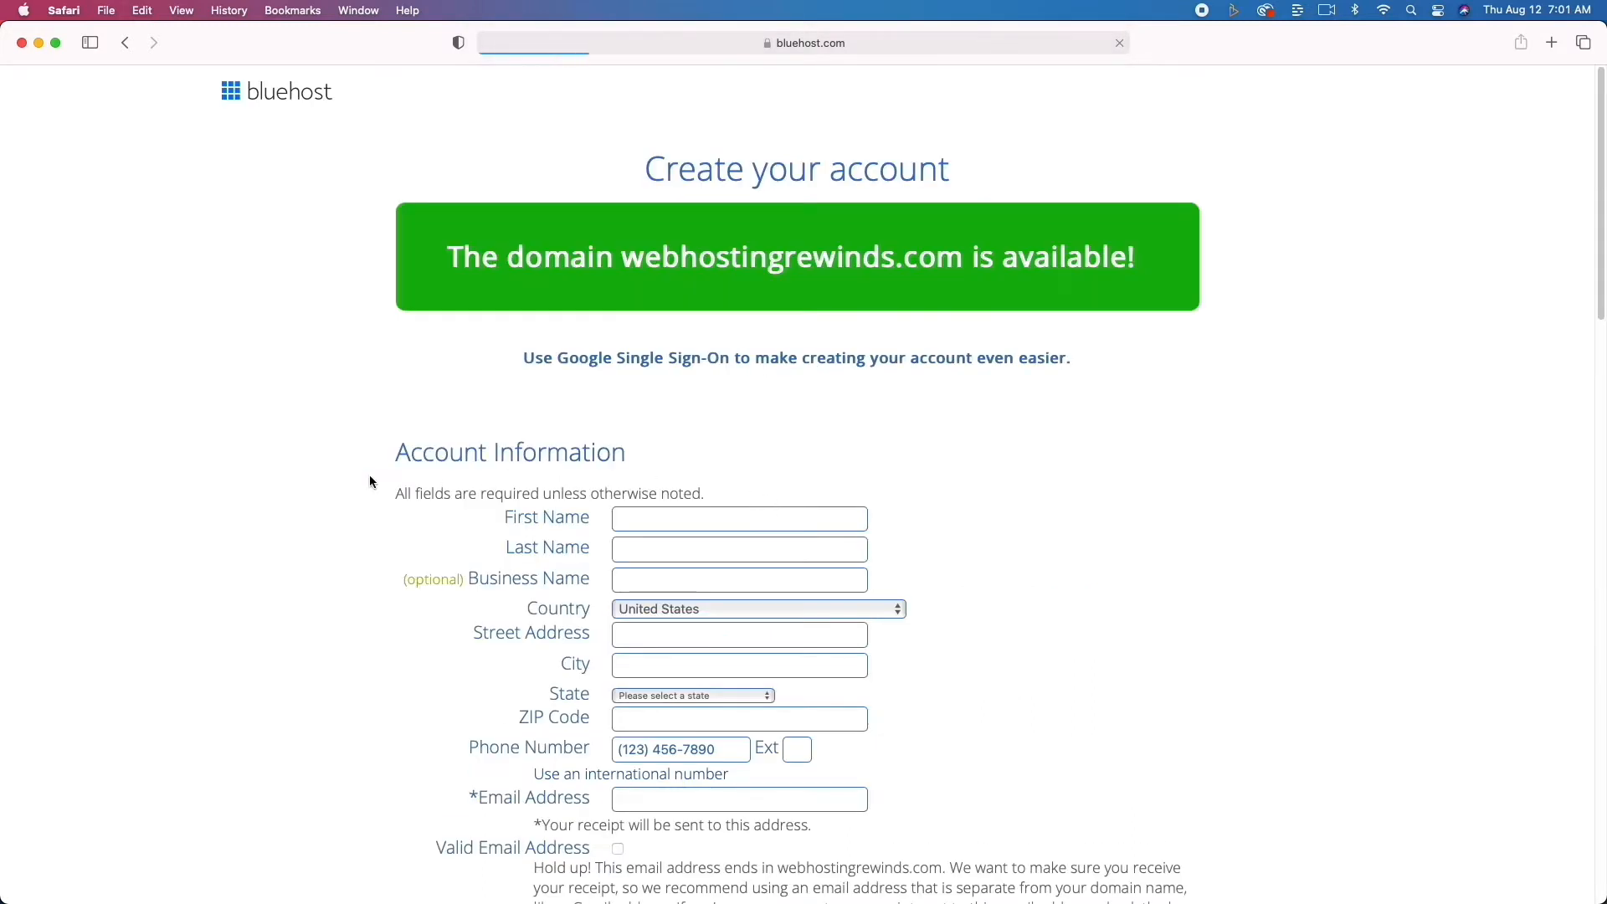
- Examine the account creation form, including the account information, package information, package extras and payment sections
{"action": "scroll", "coordinate": [371, 481], "scroll_direction": "down", "scroll_amount": 5}
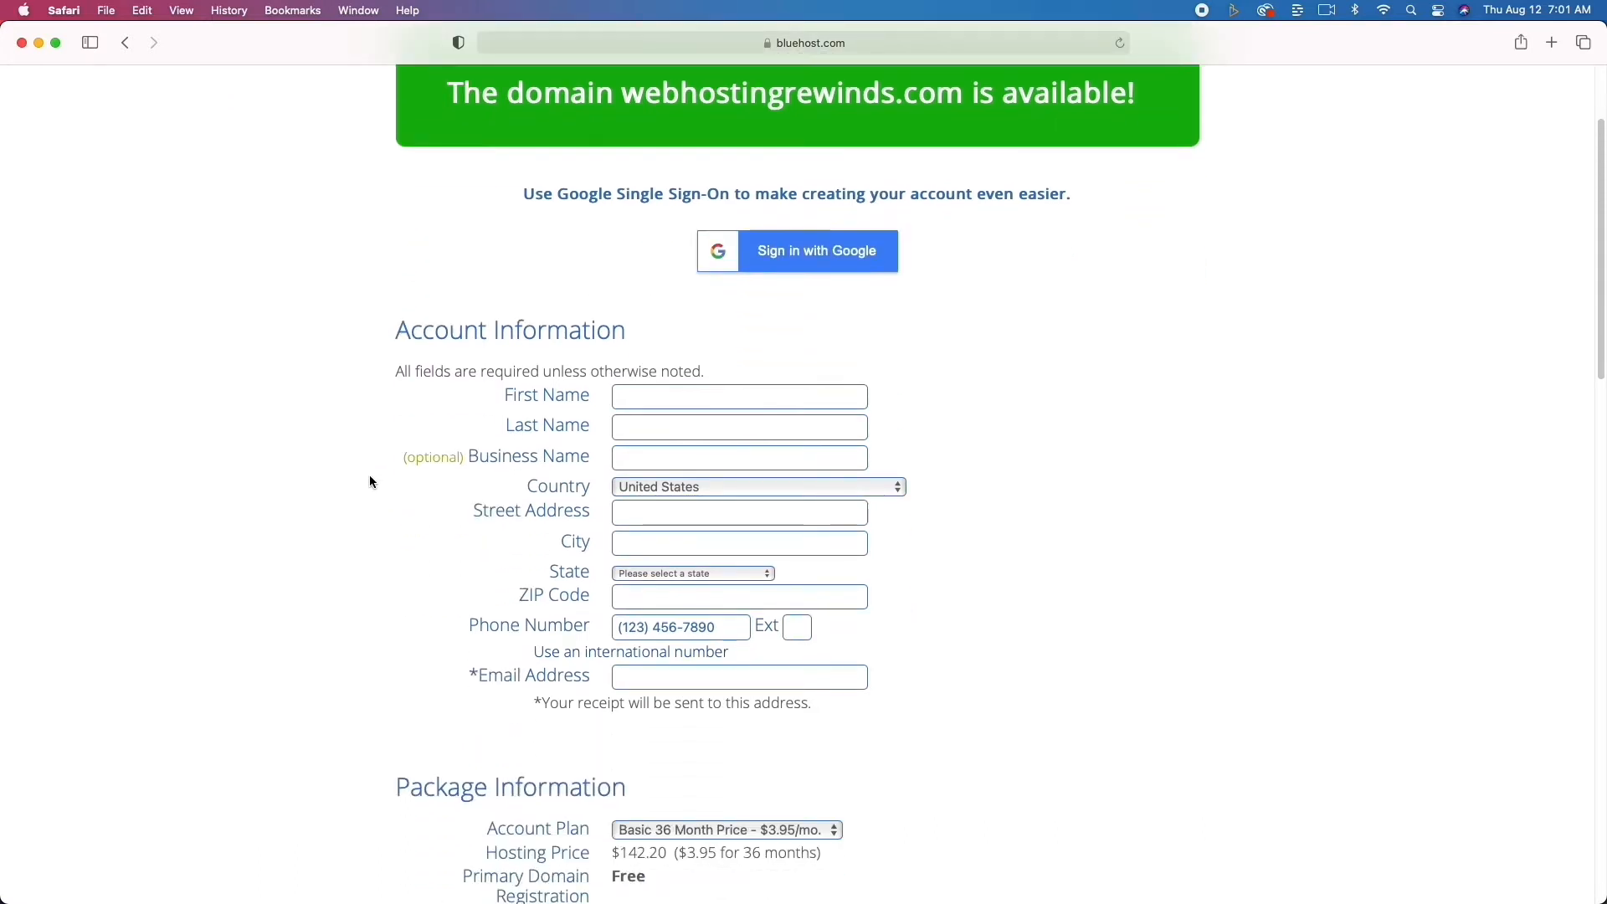
{"action": "scroll", "coordinate": [371, 481], "scroll_direction": "down", "scroll_amount": 2}
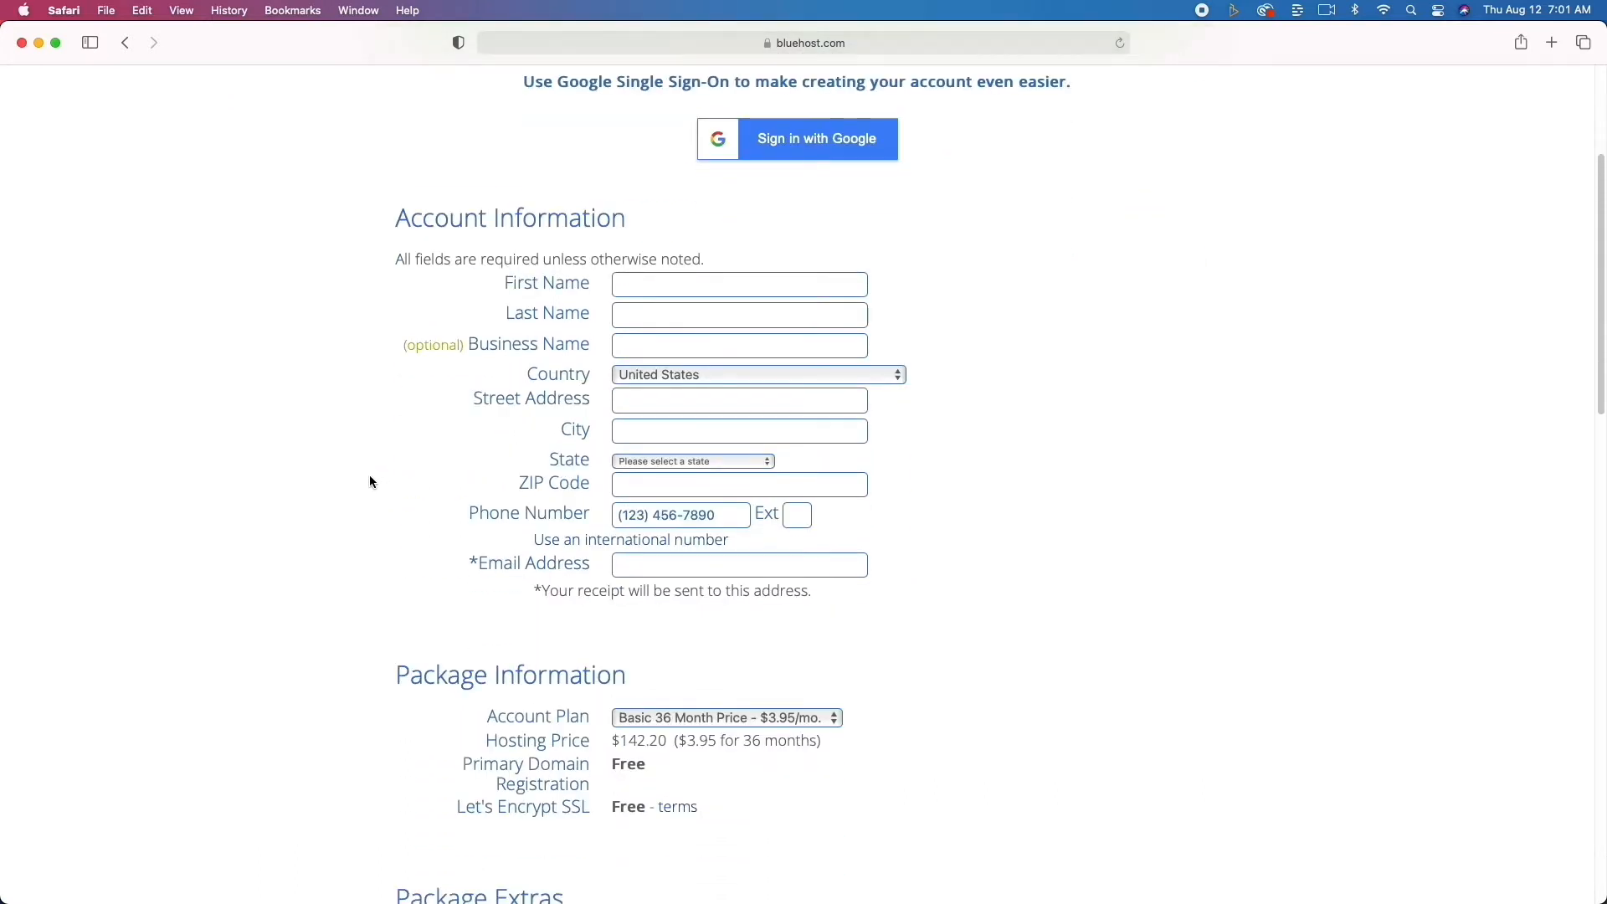
{"action": "scroll", "coordinate": [371, 481], "scroll_direction": "down", "scroll_amount": 8}
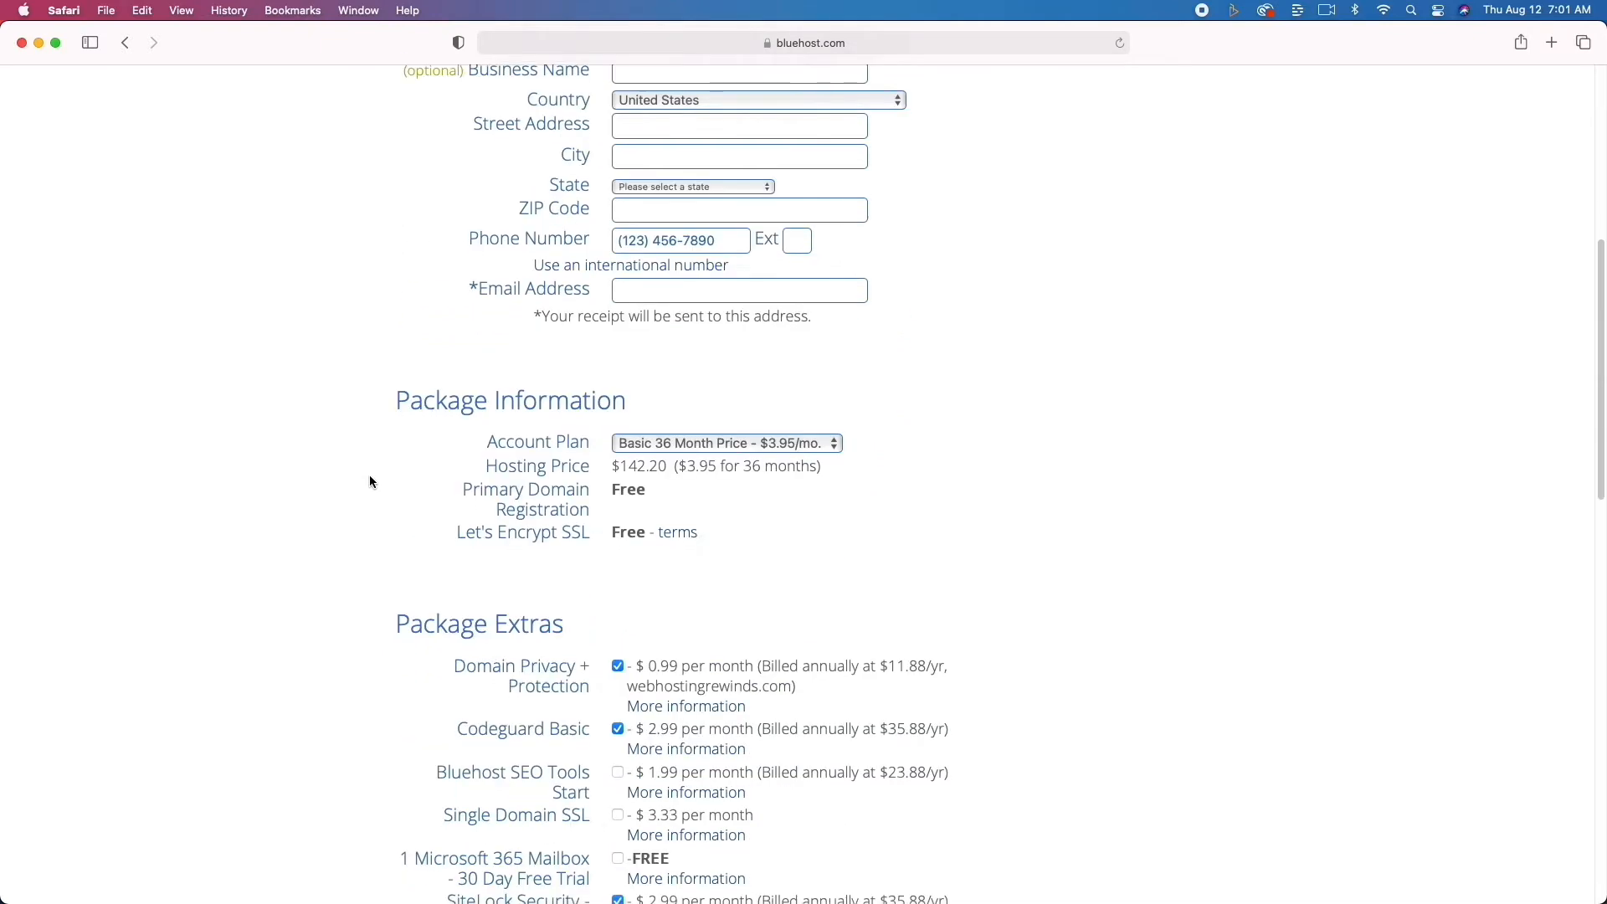
{"action": "scroll", "coordinate": [371, 481], "scroll_direction": "down", "scroll_amount": 7}
{"action": "scroll", "coordinate": [371, 481], "scroll_direction": "up", "scroll_amount": 20}
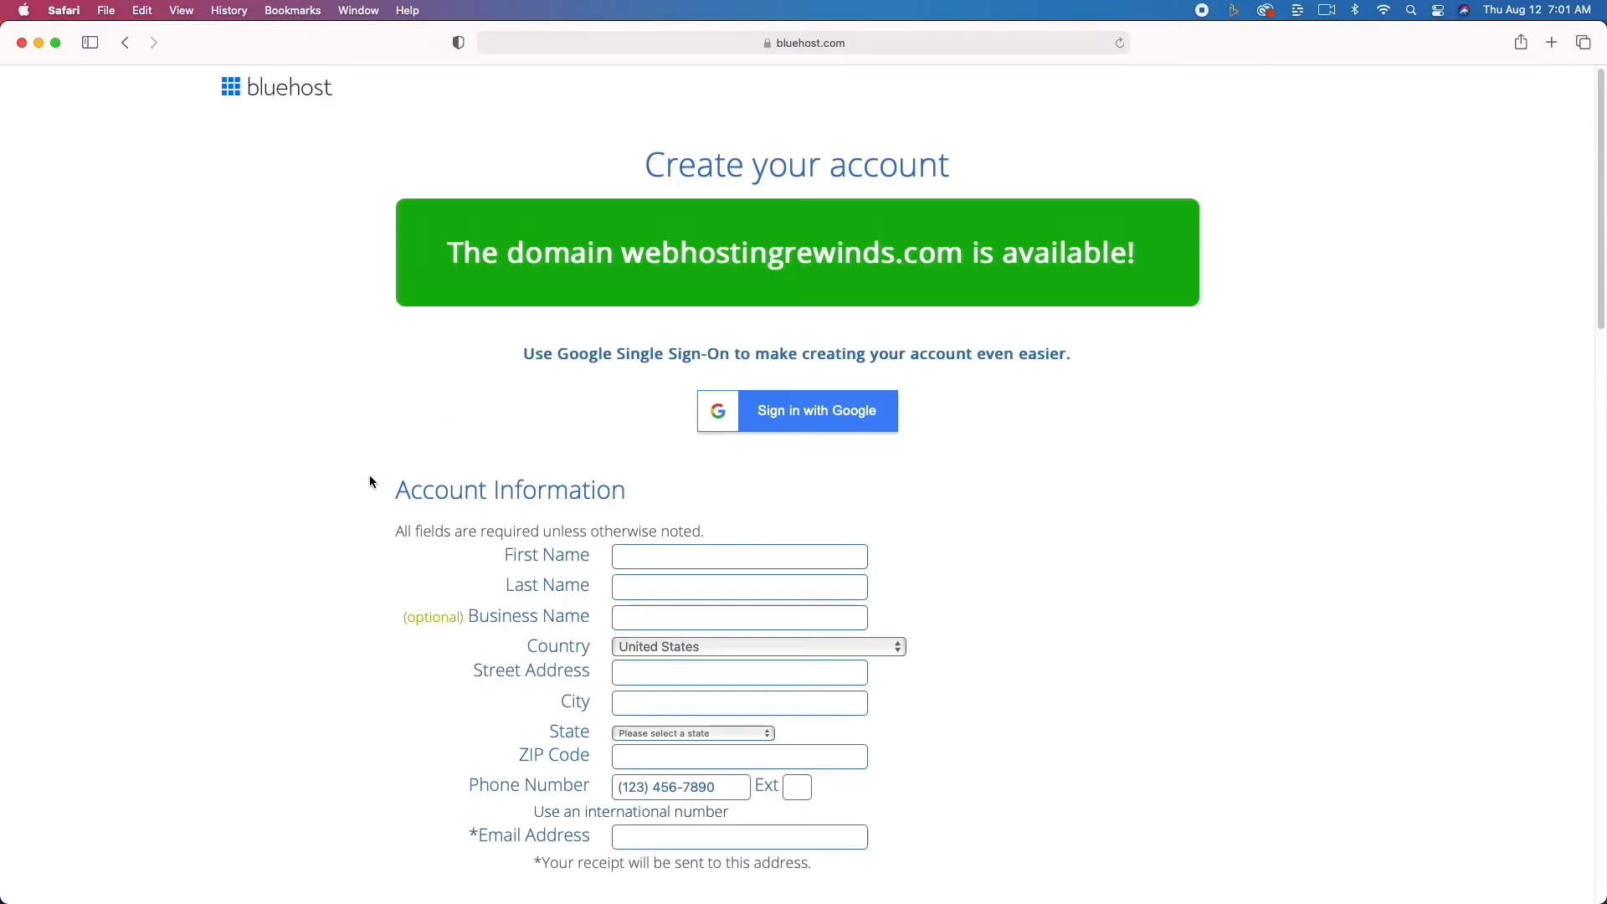
{"action": "scroll", "coordinate": [370, 481], "scroll_direction": "down", "scroll_amount": 4}
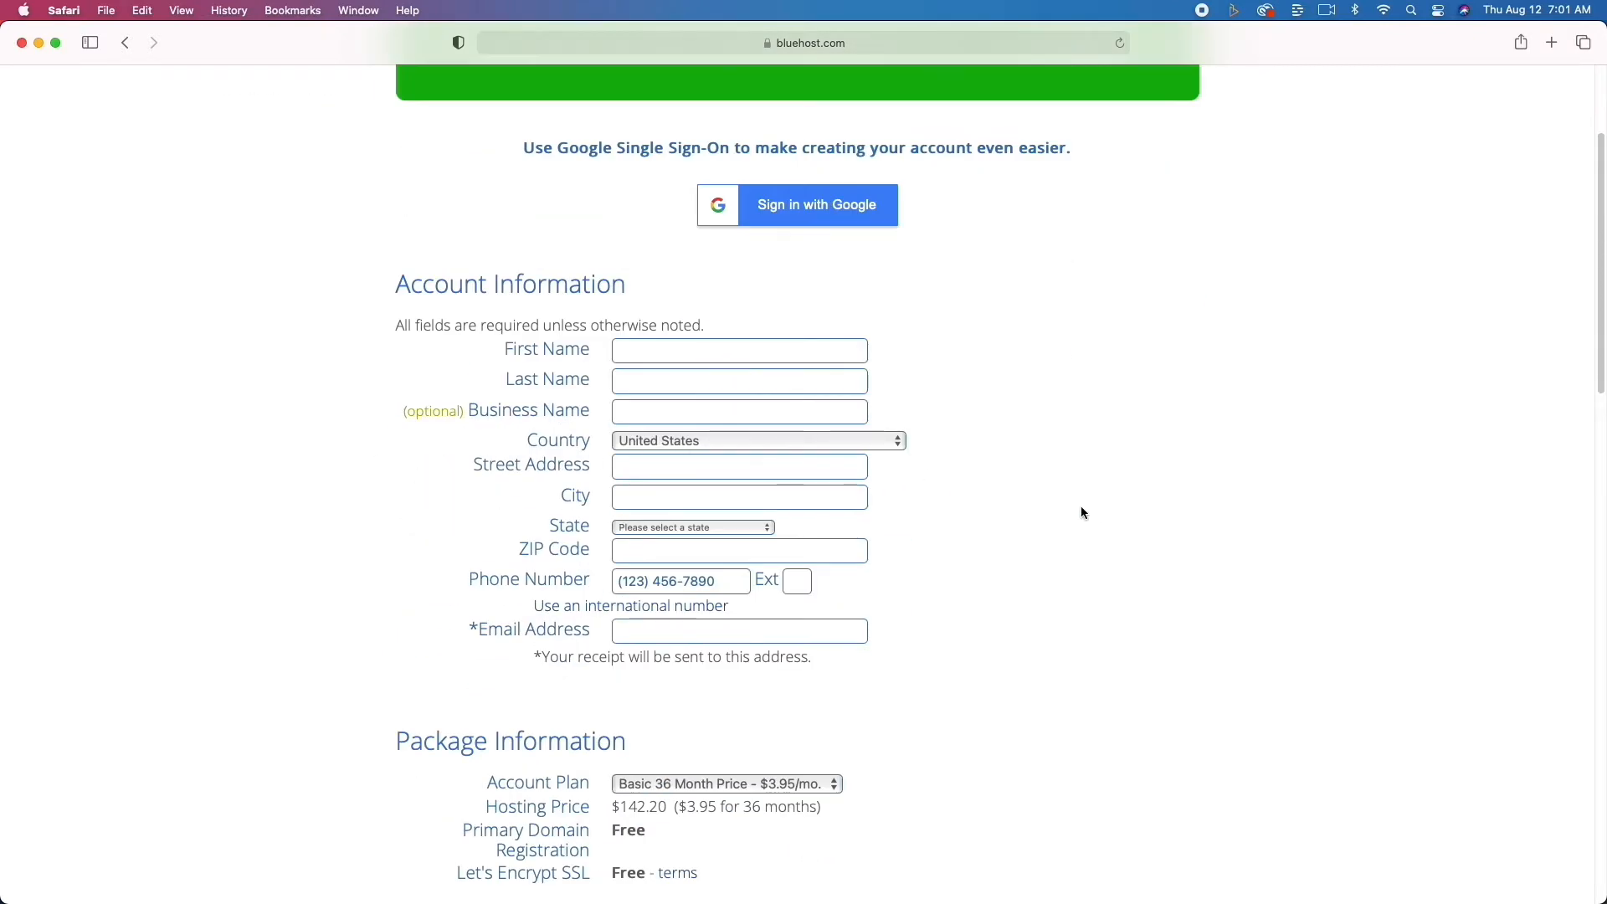
{"action": "scroll", "coordinate": [961, 576], "scroll_direction": "down", "scroll_amount": 8}
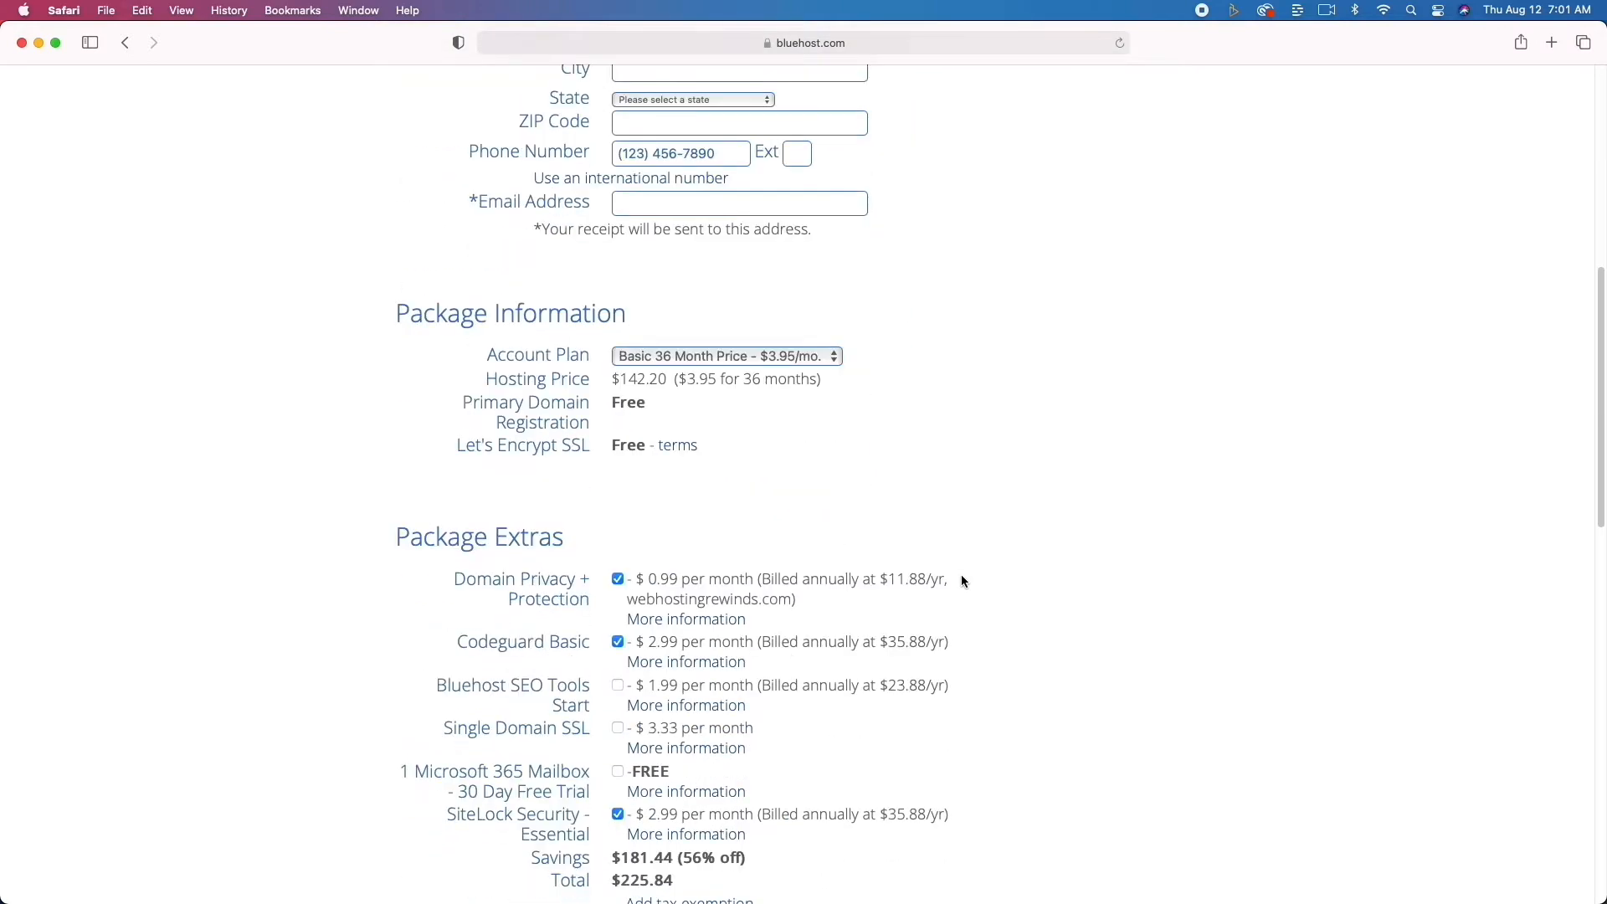
{"action": "scroll", "coordinate": [962, 580], "scroll_direction": "down", "scroll_amount": 3}
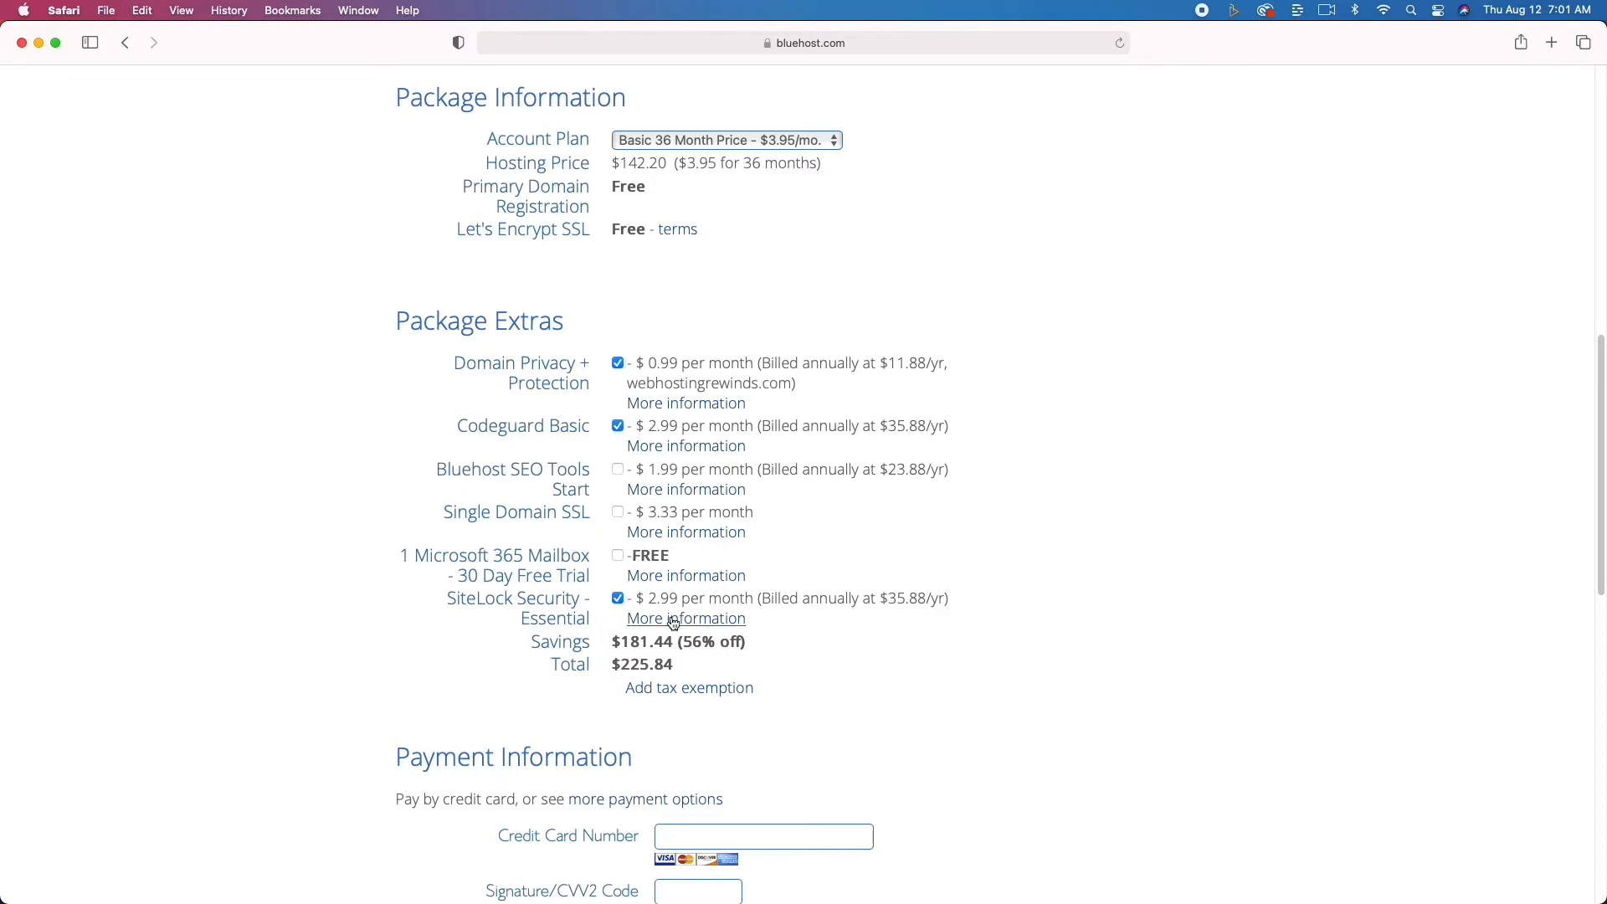
- Review the credit card fields, auto-renewal terms and agreement section at the end of the sign-up form
{"action": "scroll", "coordinate": [715, 730], "scroll_direction": "down", "scroll_amount": 3}
{"action": "scroll", "coordinate": [715, 735], "scroll_direction": "down", "scroll_amount": 5}
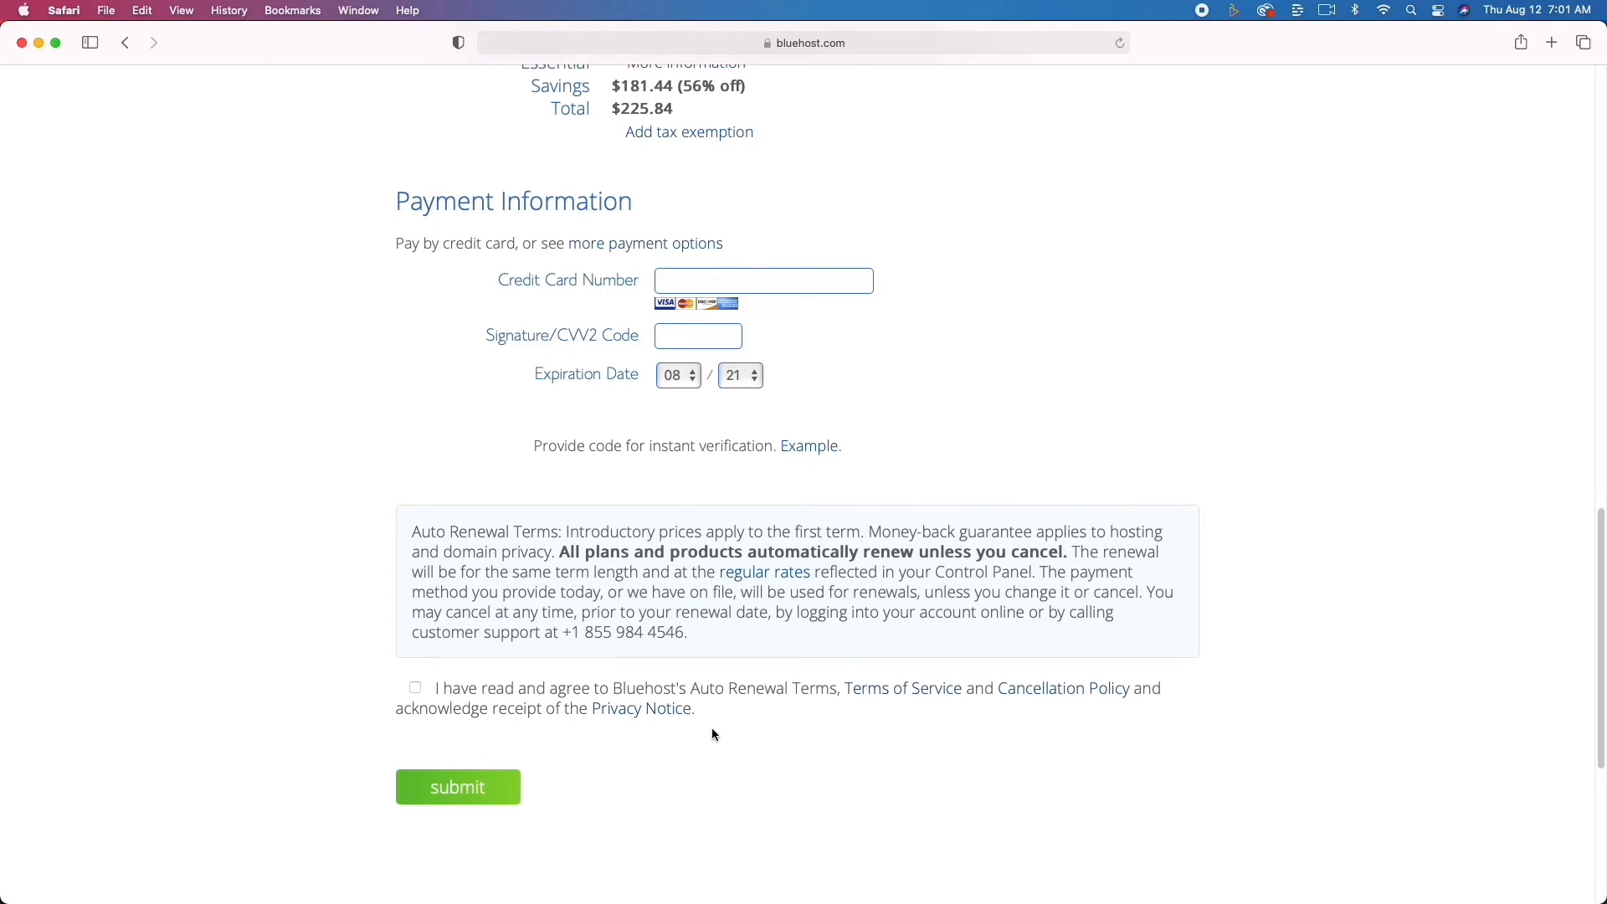
{"action": "scroll", "coordinate": [712, 734], "scroll_direction": "up", "scroll_amount": 10}
{"action": "scroll", "coordinate": [713, 729], "scroll_direction": "up", "scroll_amount": 5}
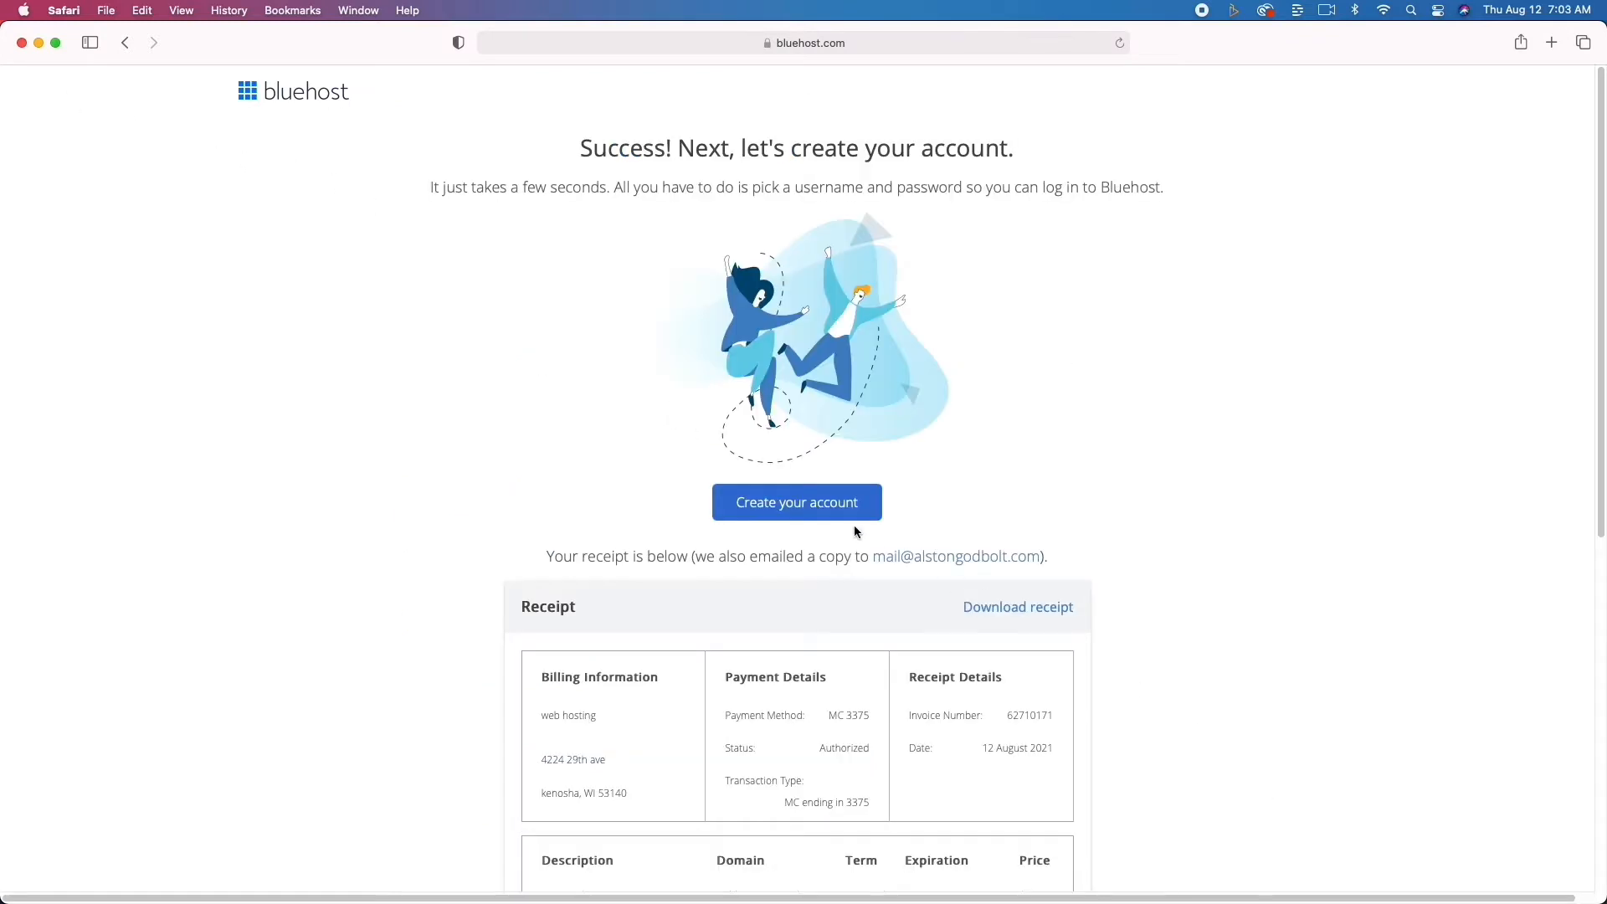
- Create the hosting account for webhostingrewinds.com by entering and retyping the account password and accepting the Privacy Policy and Terms of Service
{"action": "left_click", "coordinate": [829, 501]}
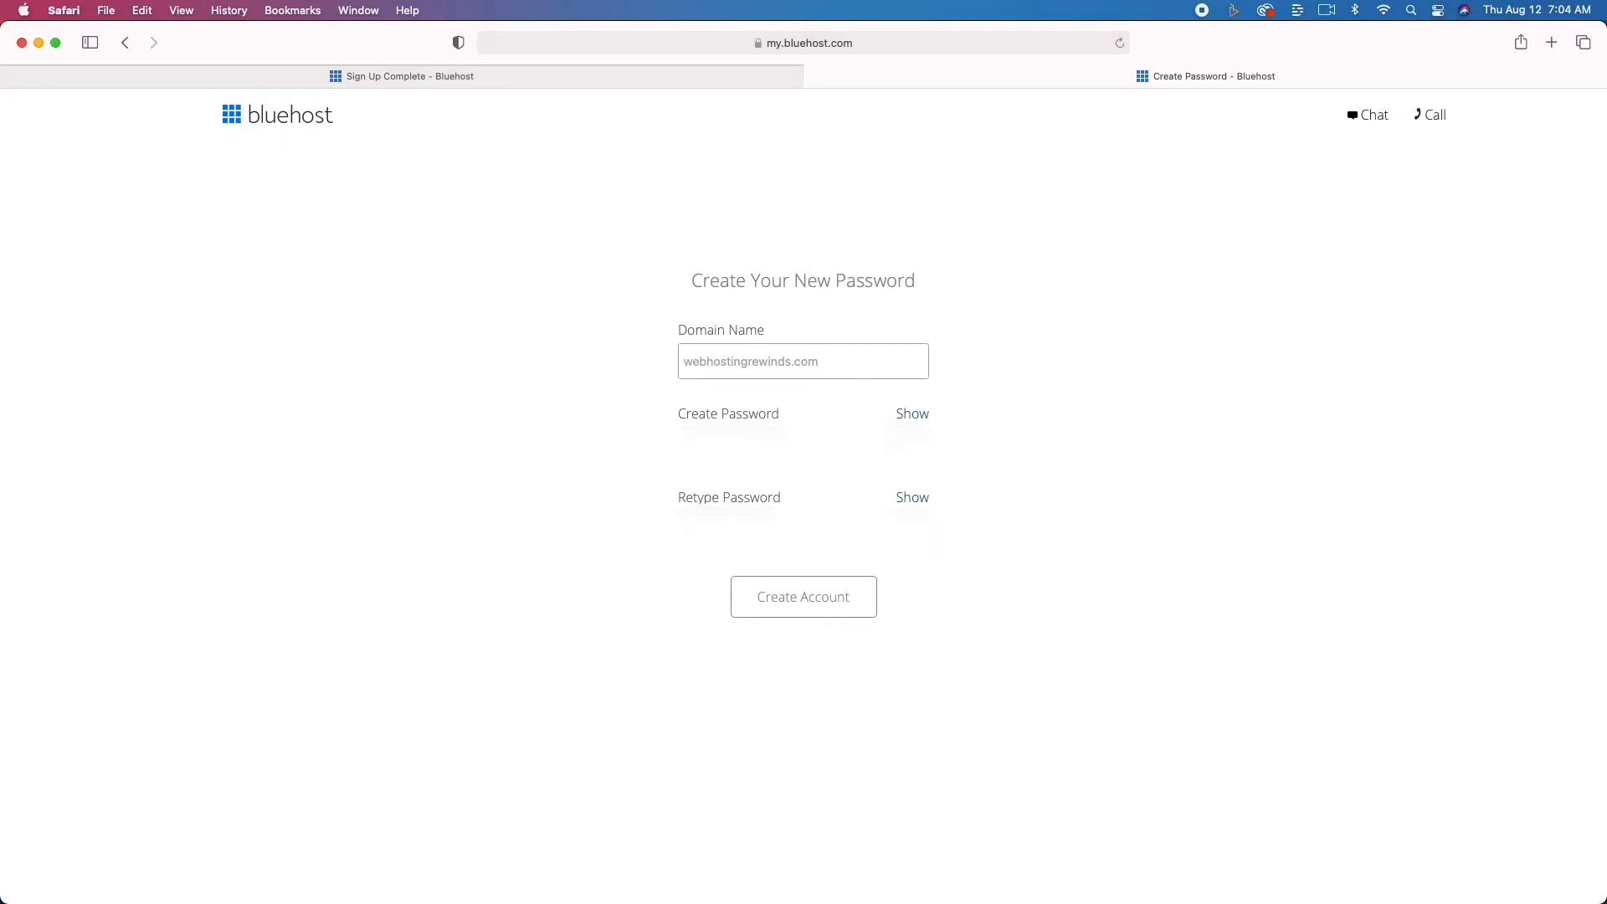
{"action": "left_click", "coordinate": [894, 444]}
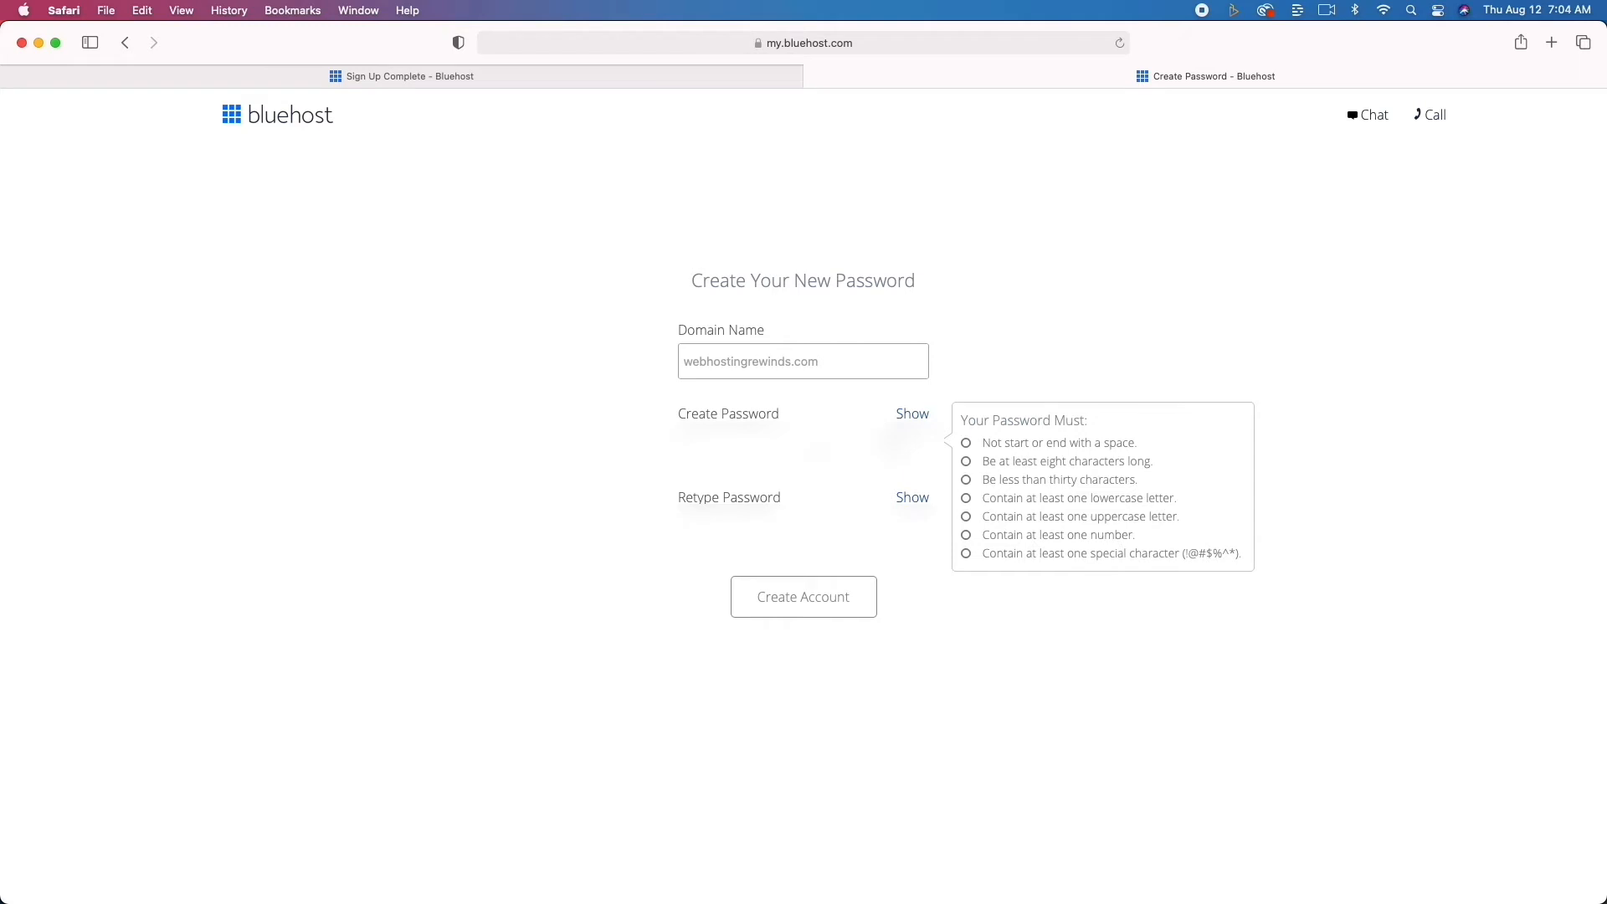
{"action": "type", "text": "••••••••"}
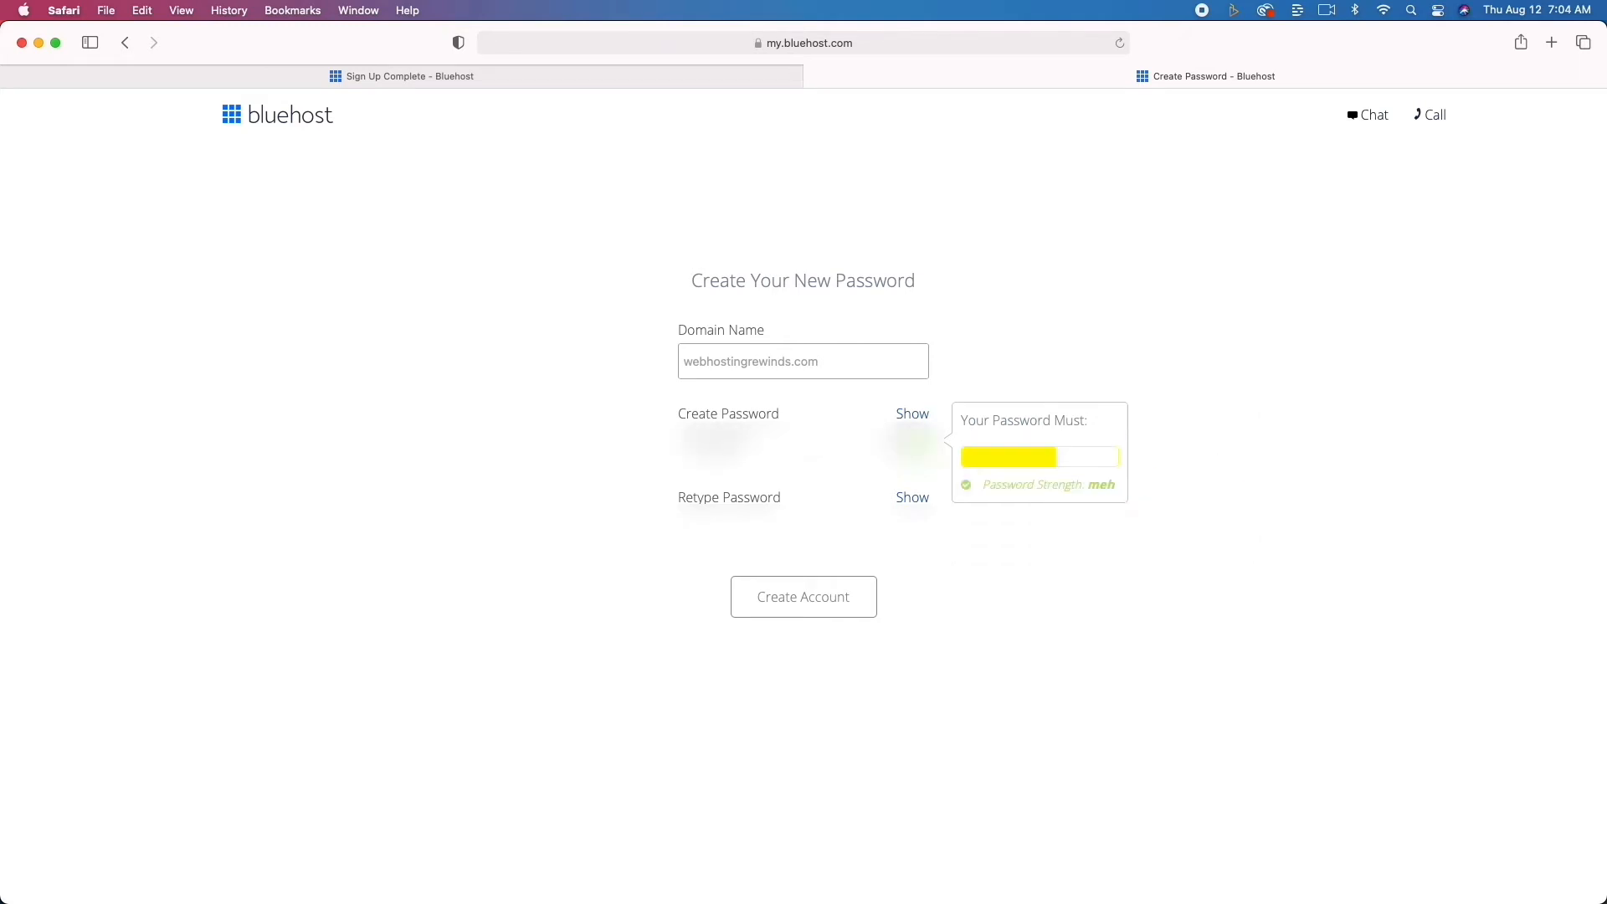
{"action": "key", "text": "Tab"}
{"action": "type", "text": "••"}
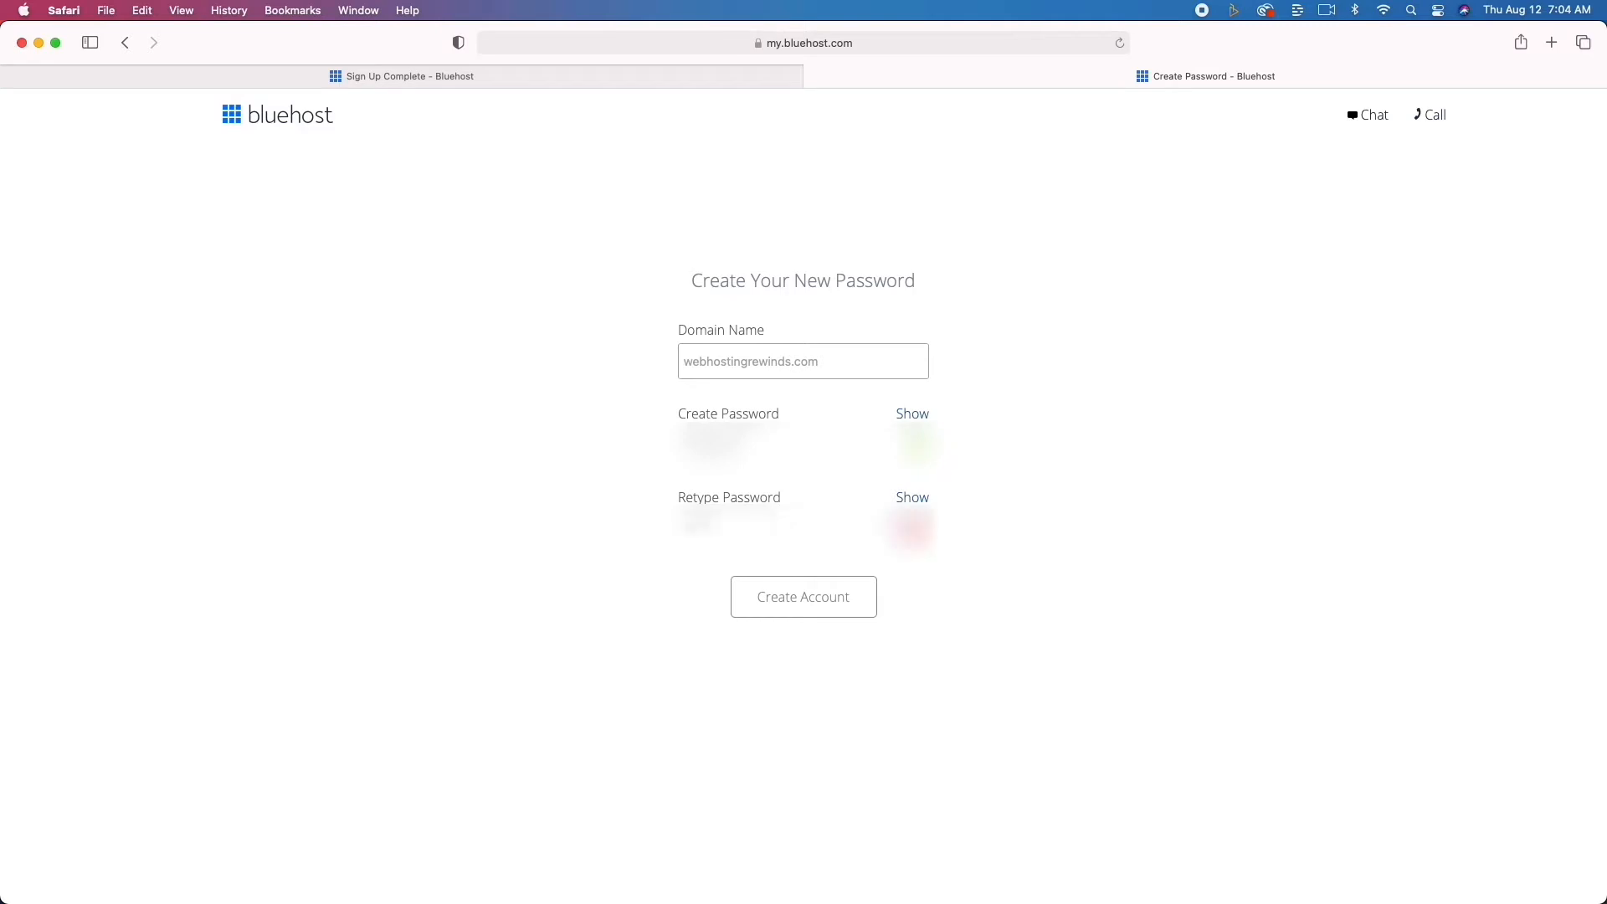
{"action": "type", "text": "•"}
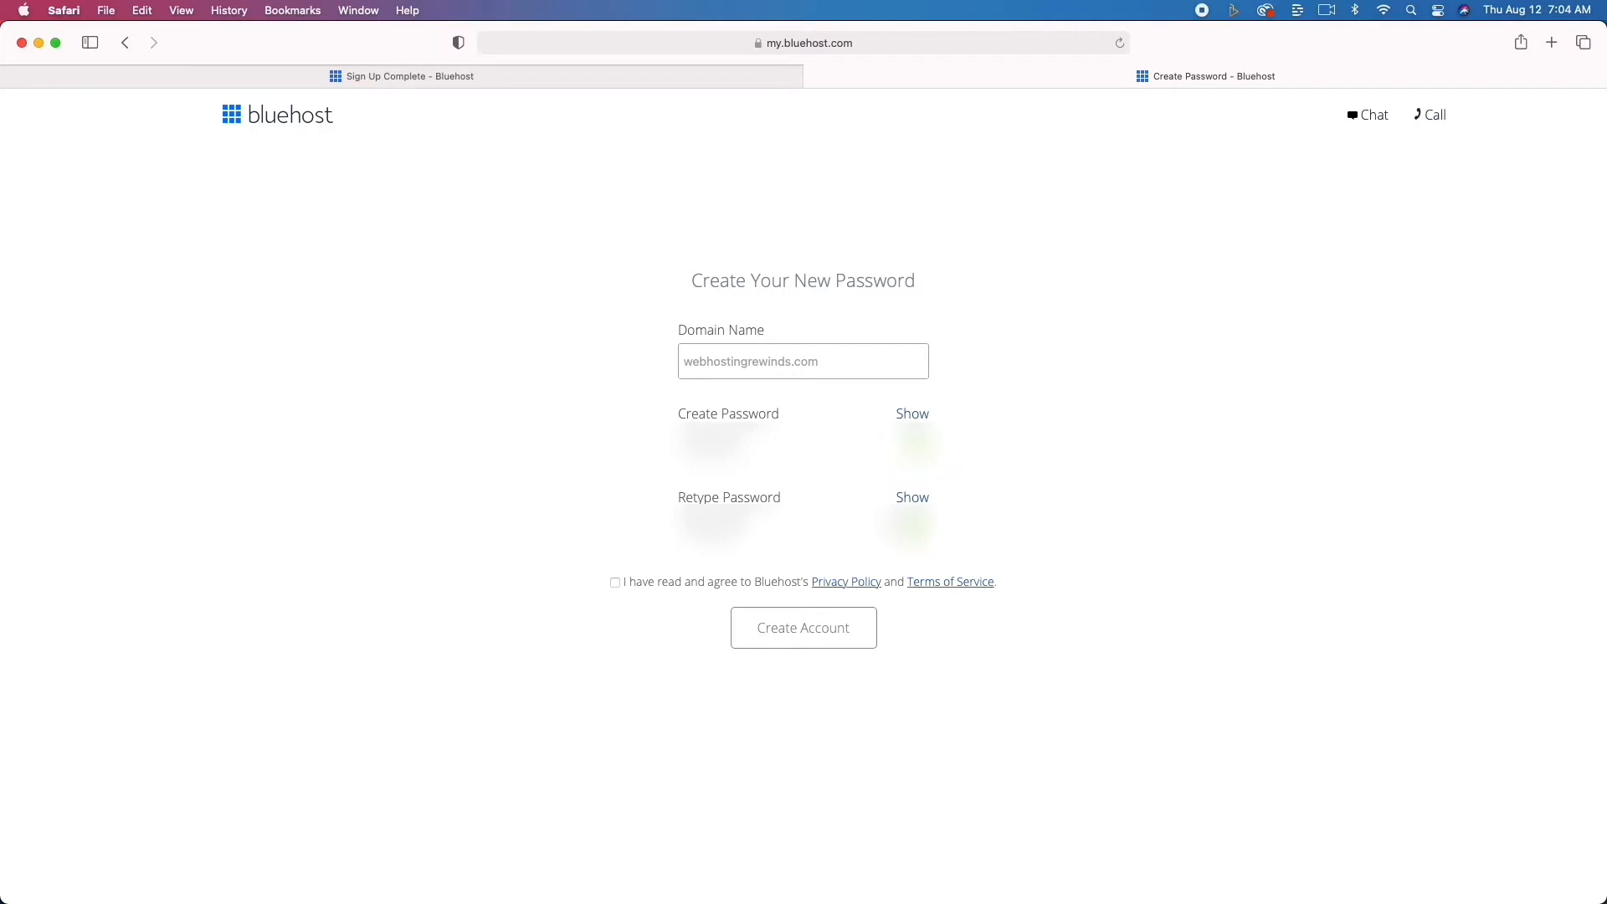
{"action": "left_click", "coordinate": [615, 582]}
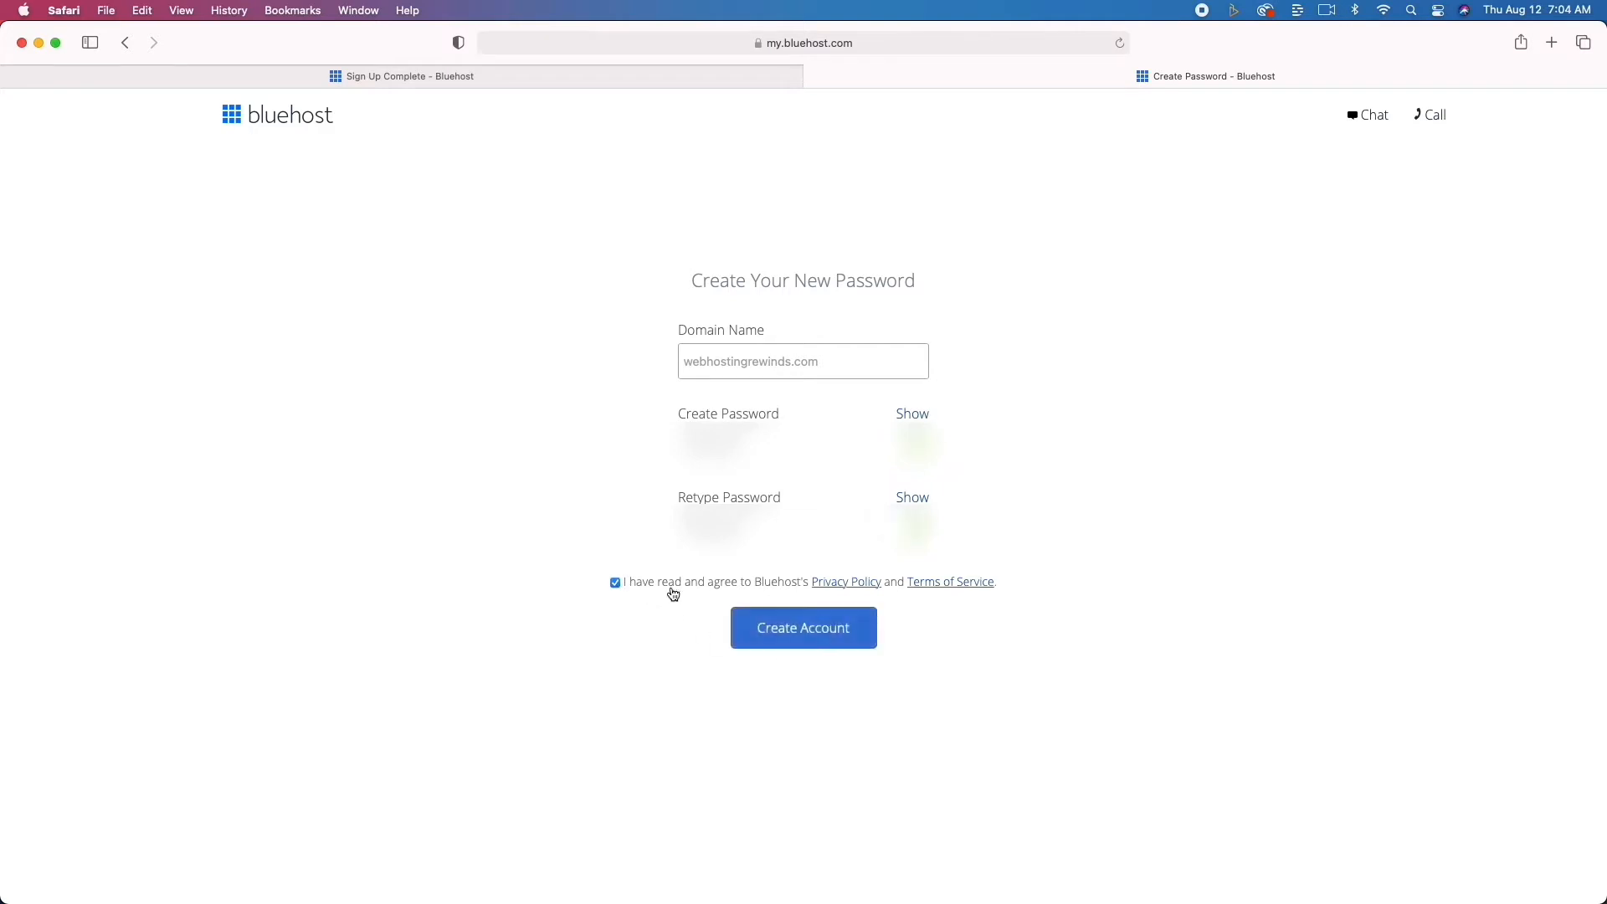
{"action": "left_click", "coordinate": [804, 638]}
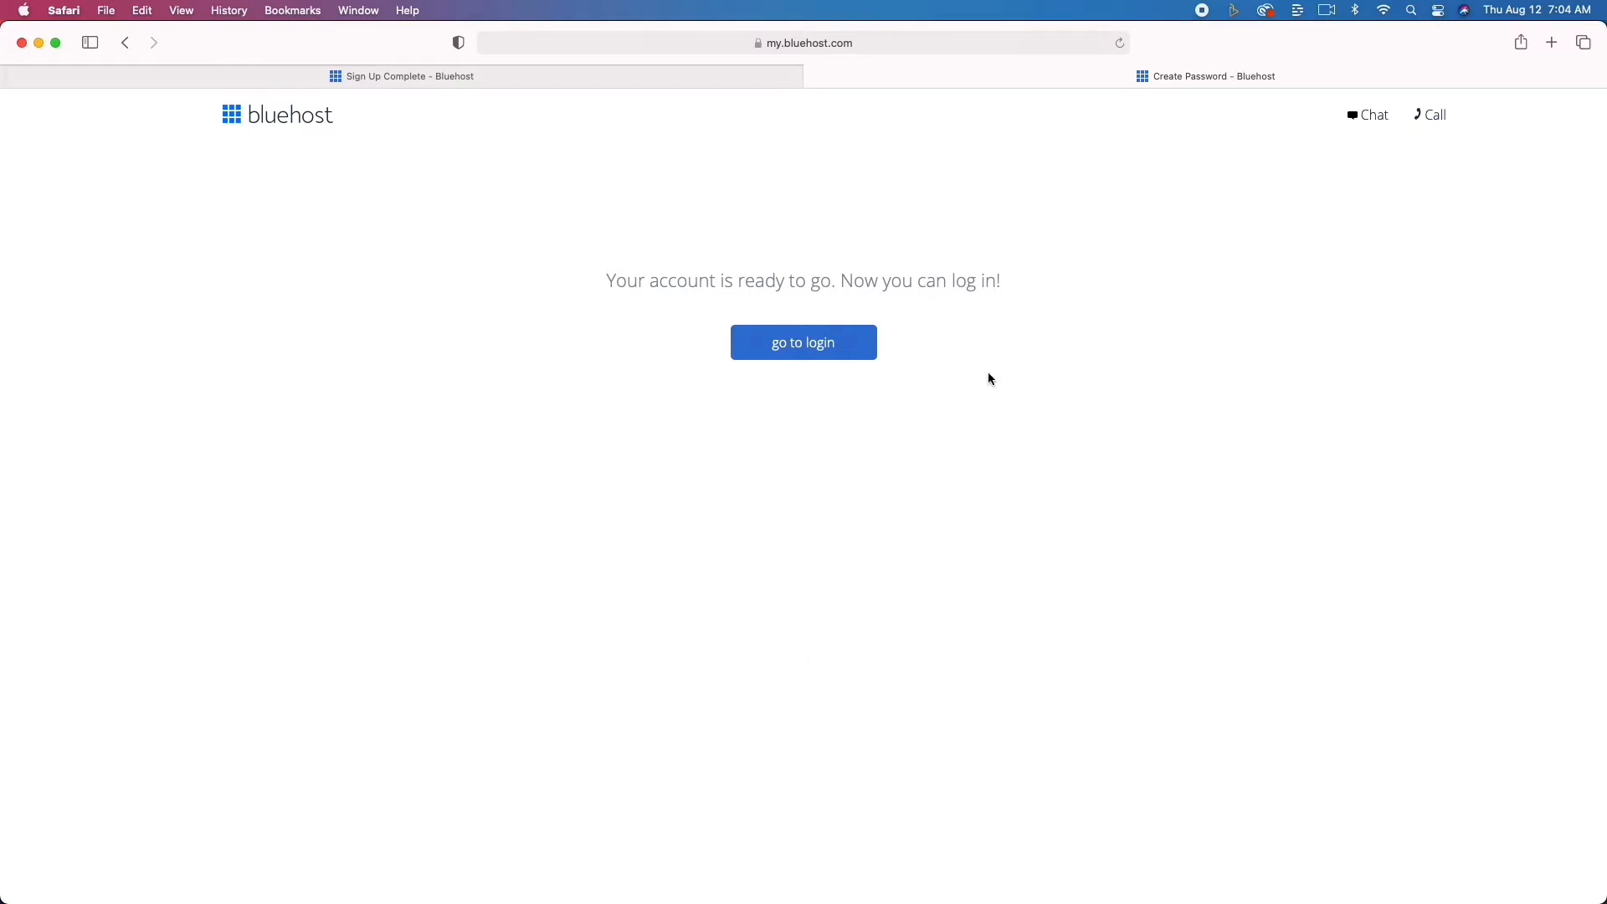
- Log in to the new hosting account with the account password, declining to save it in the browser
{"action": "left_click", "coordinate": [807, 350]}
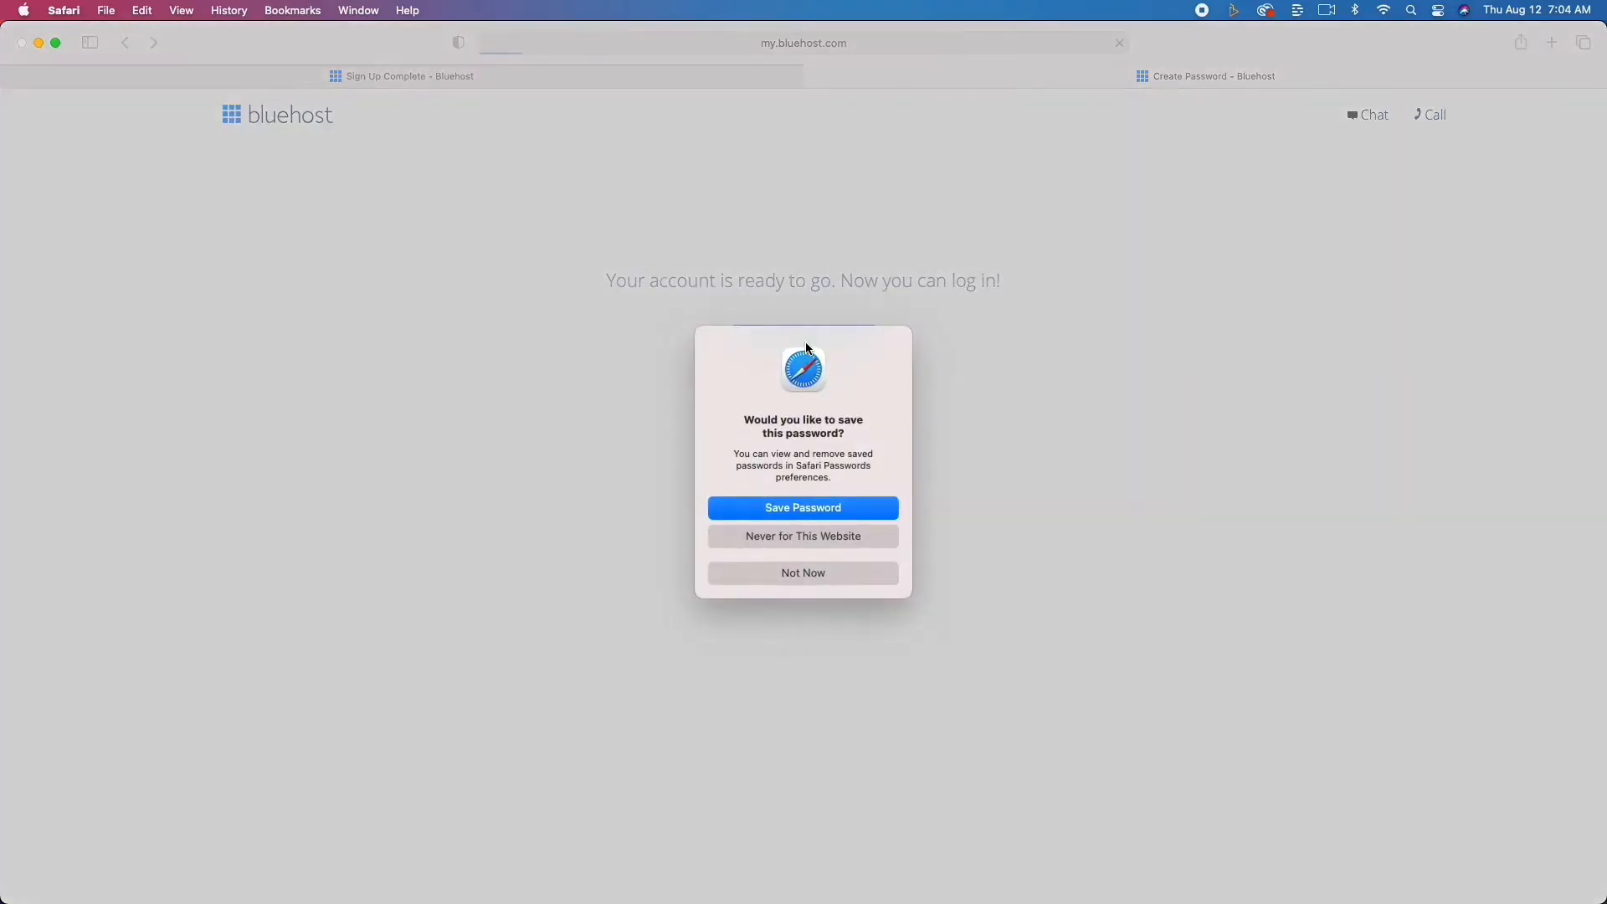
{"action": "left_click", "coordinate": [827, 572]}
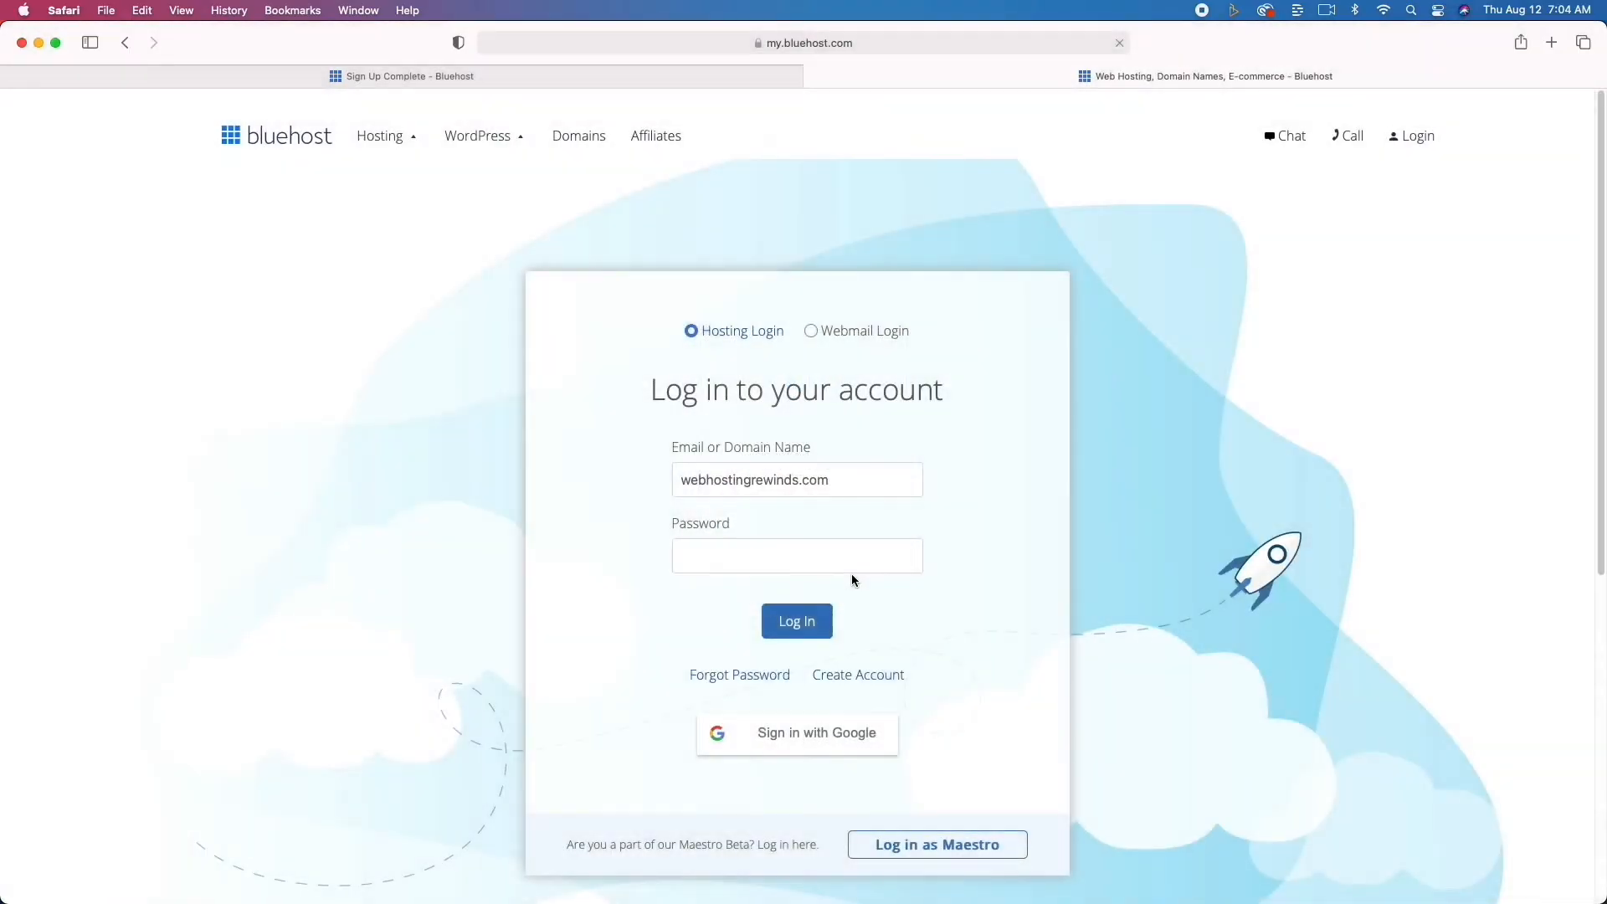
{"action": "left_click", "coordinate": [820, 554]}
{"action": "type", "text": "********"}
{"action": "left_click", "coordinate": [797, 622]}
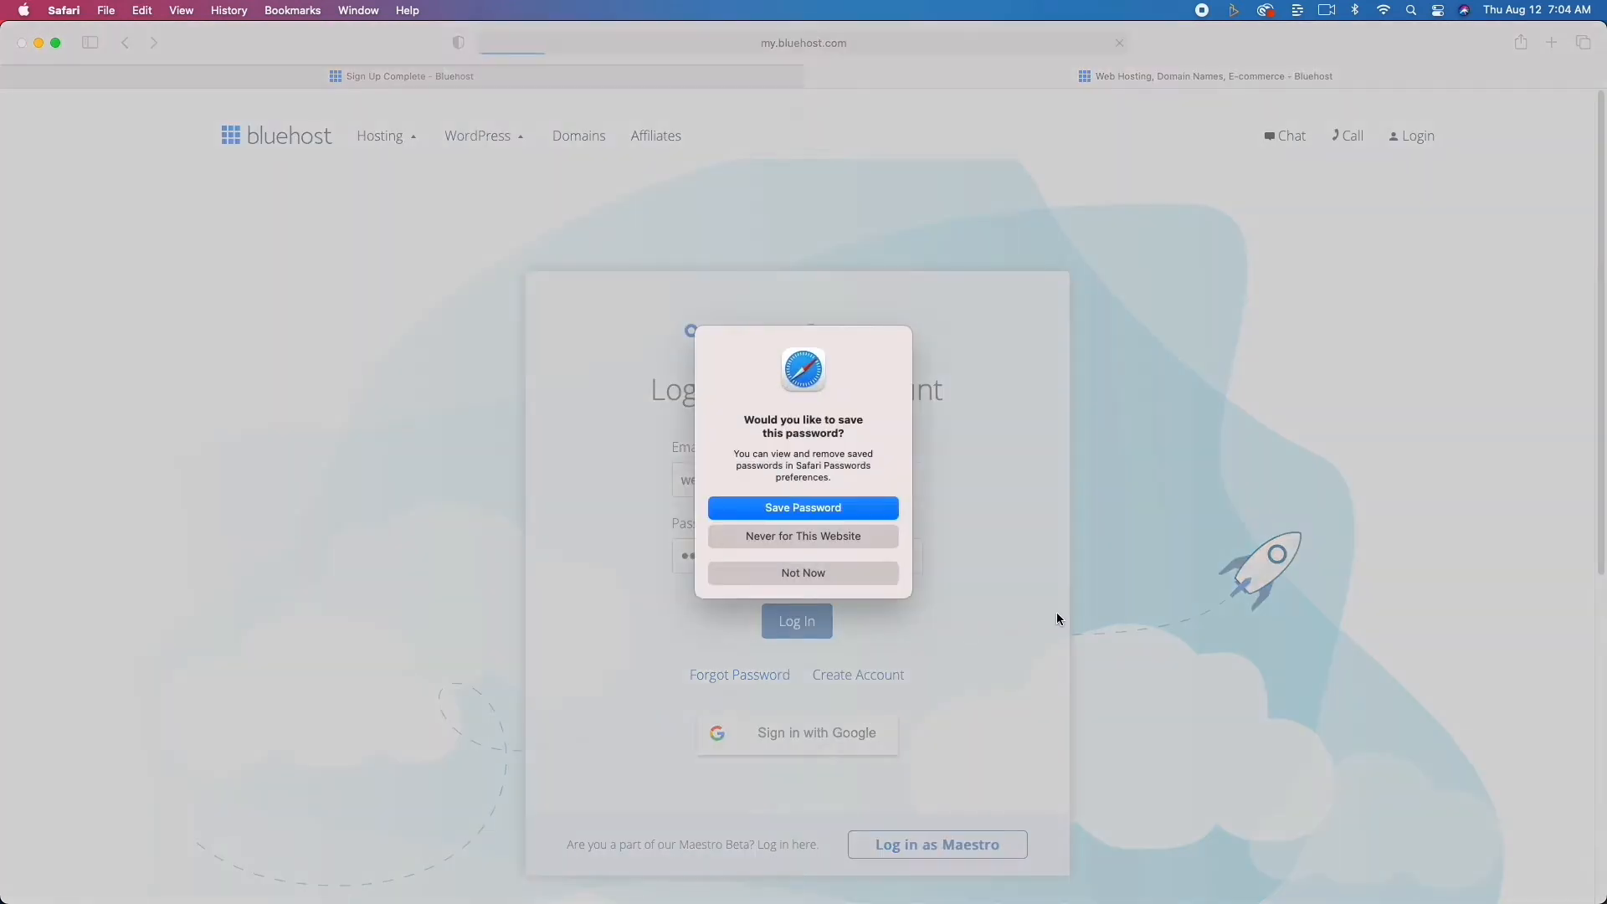
{"action": "left_click", "coordinate": [866, 578]}
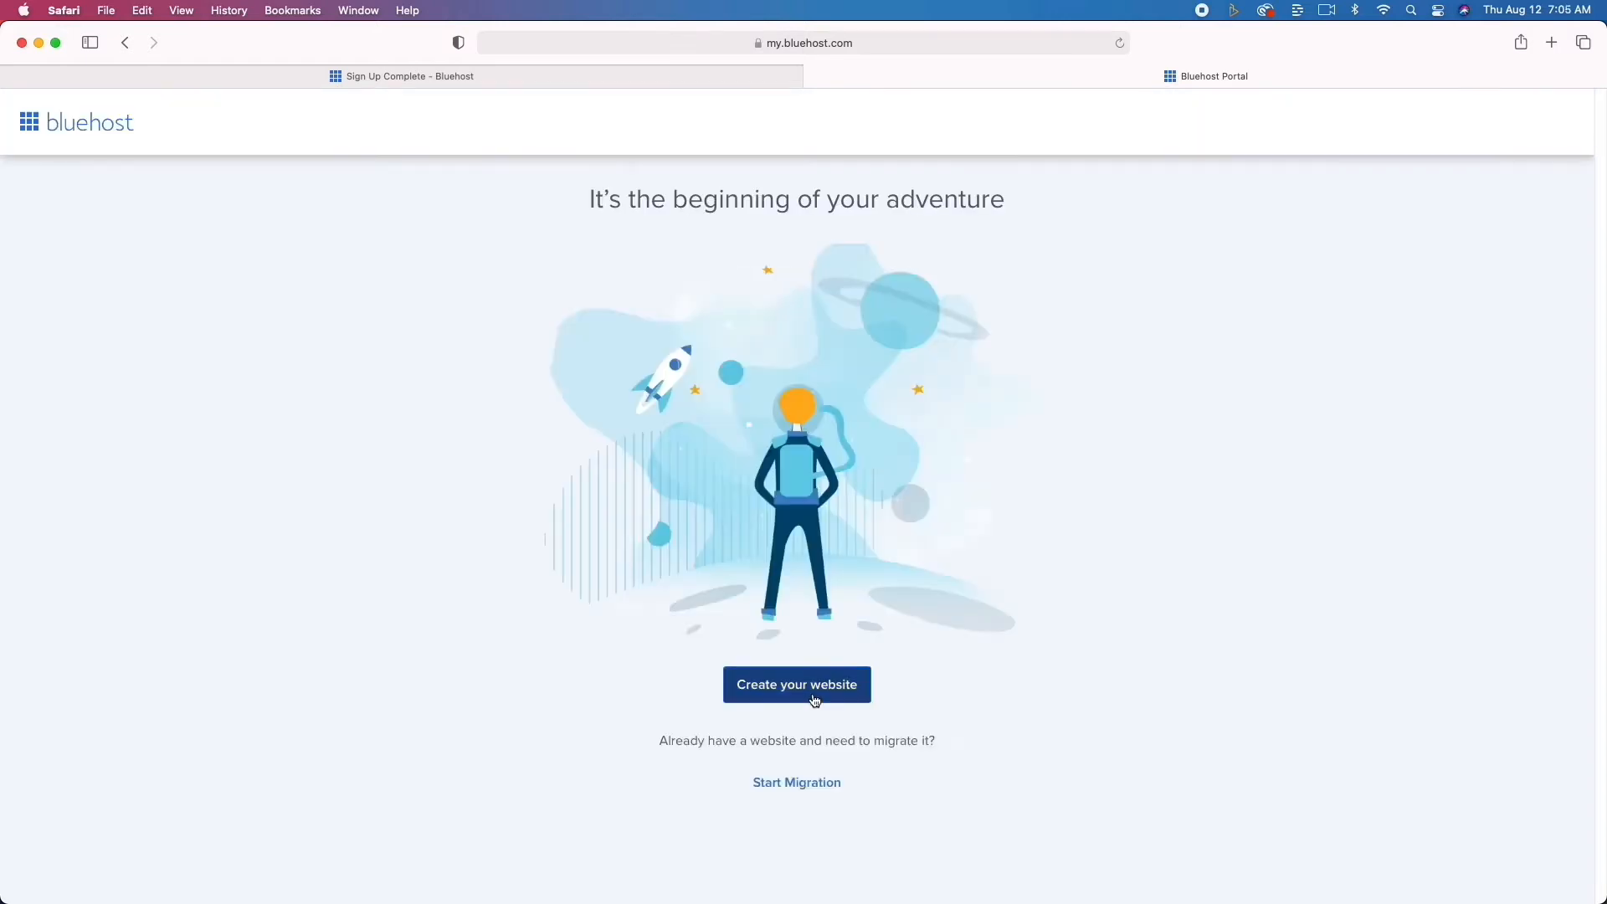
- Start creating the website, skip the help and experience questions, and choose WordPress with limitless customization
{"action": "left_click", "coordinate": [813, 697]}
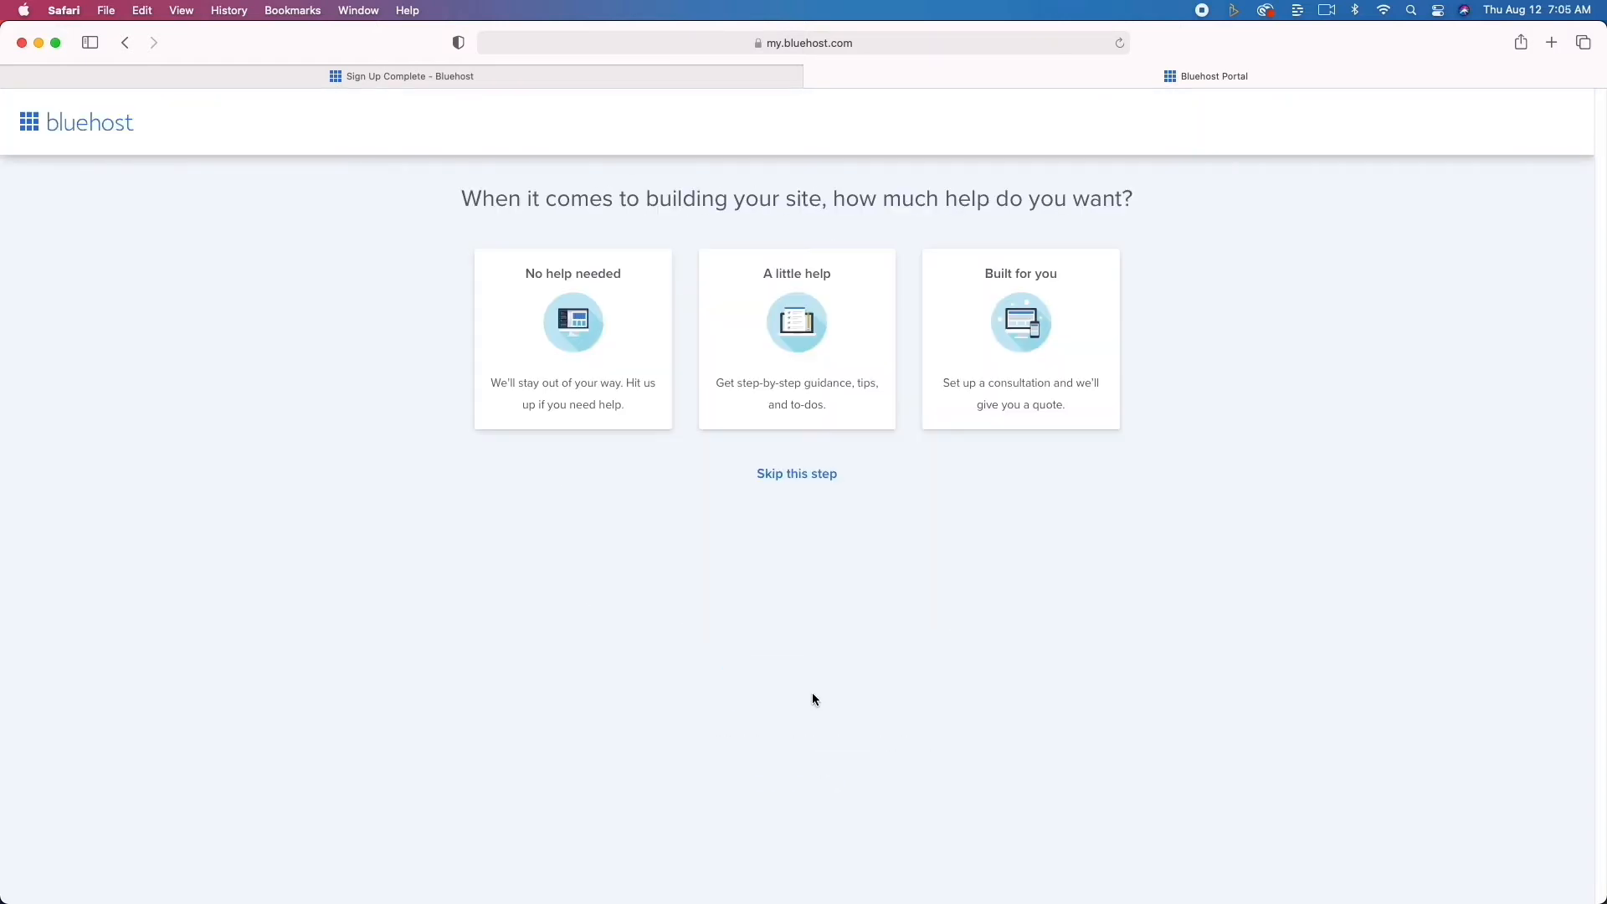
{"action": "left_click", "coordinate": [569, 334]}
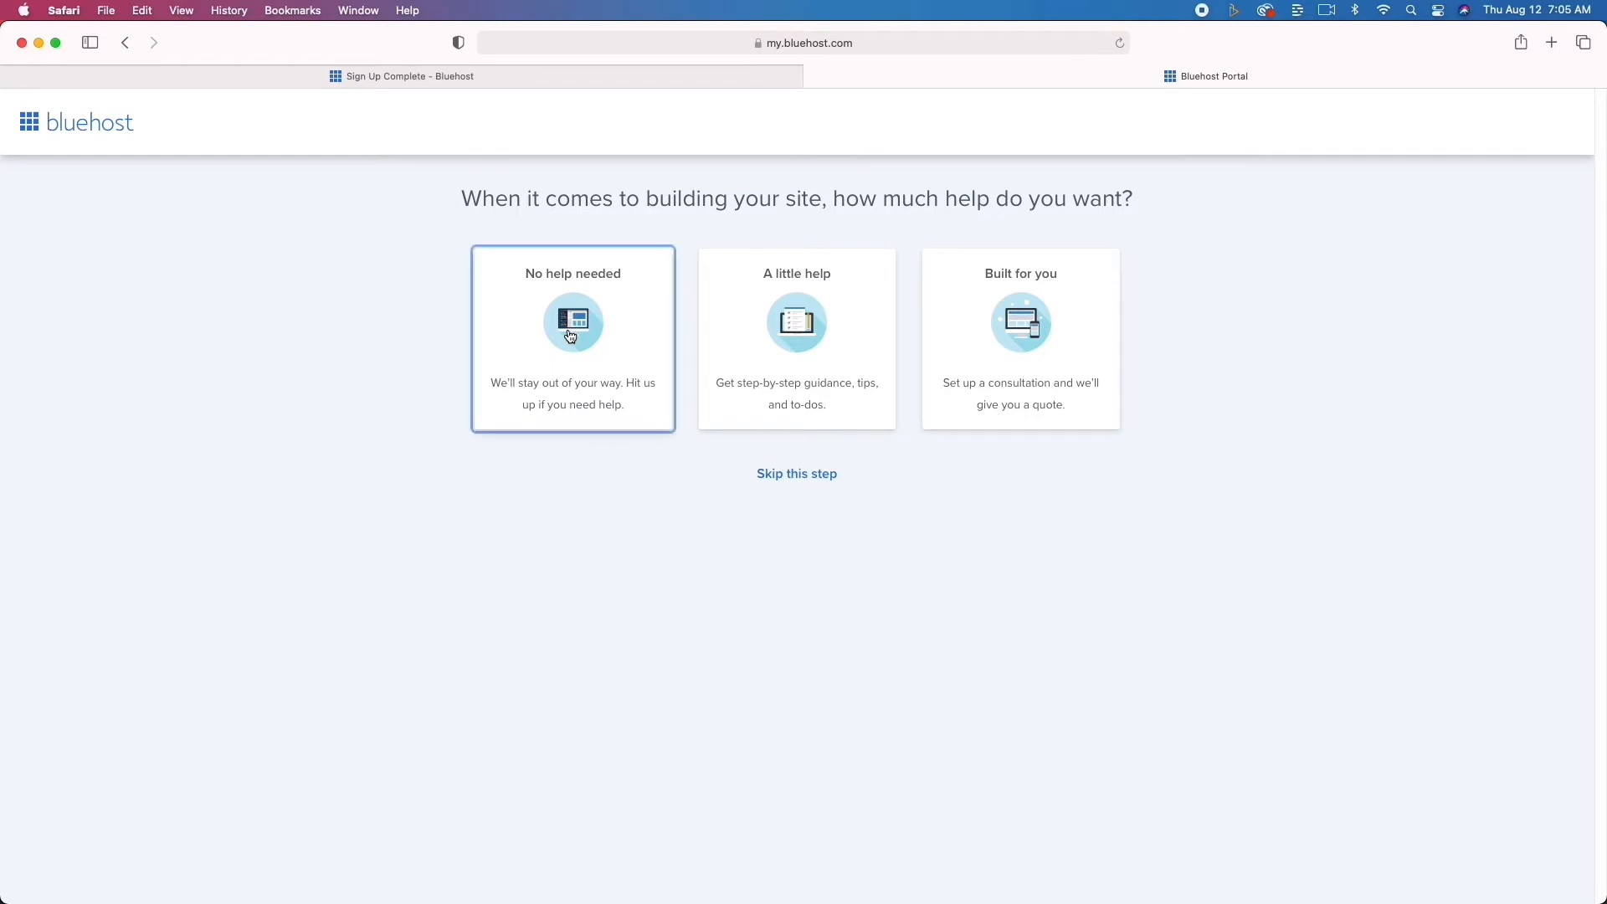
{"action": "left_click", "coordinate": [789, 484]}
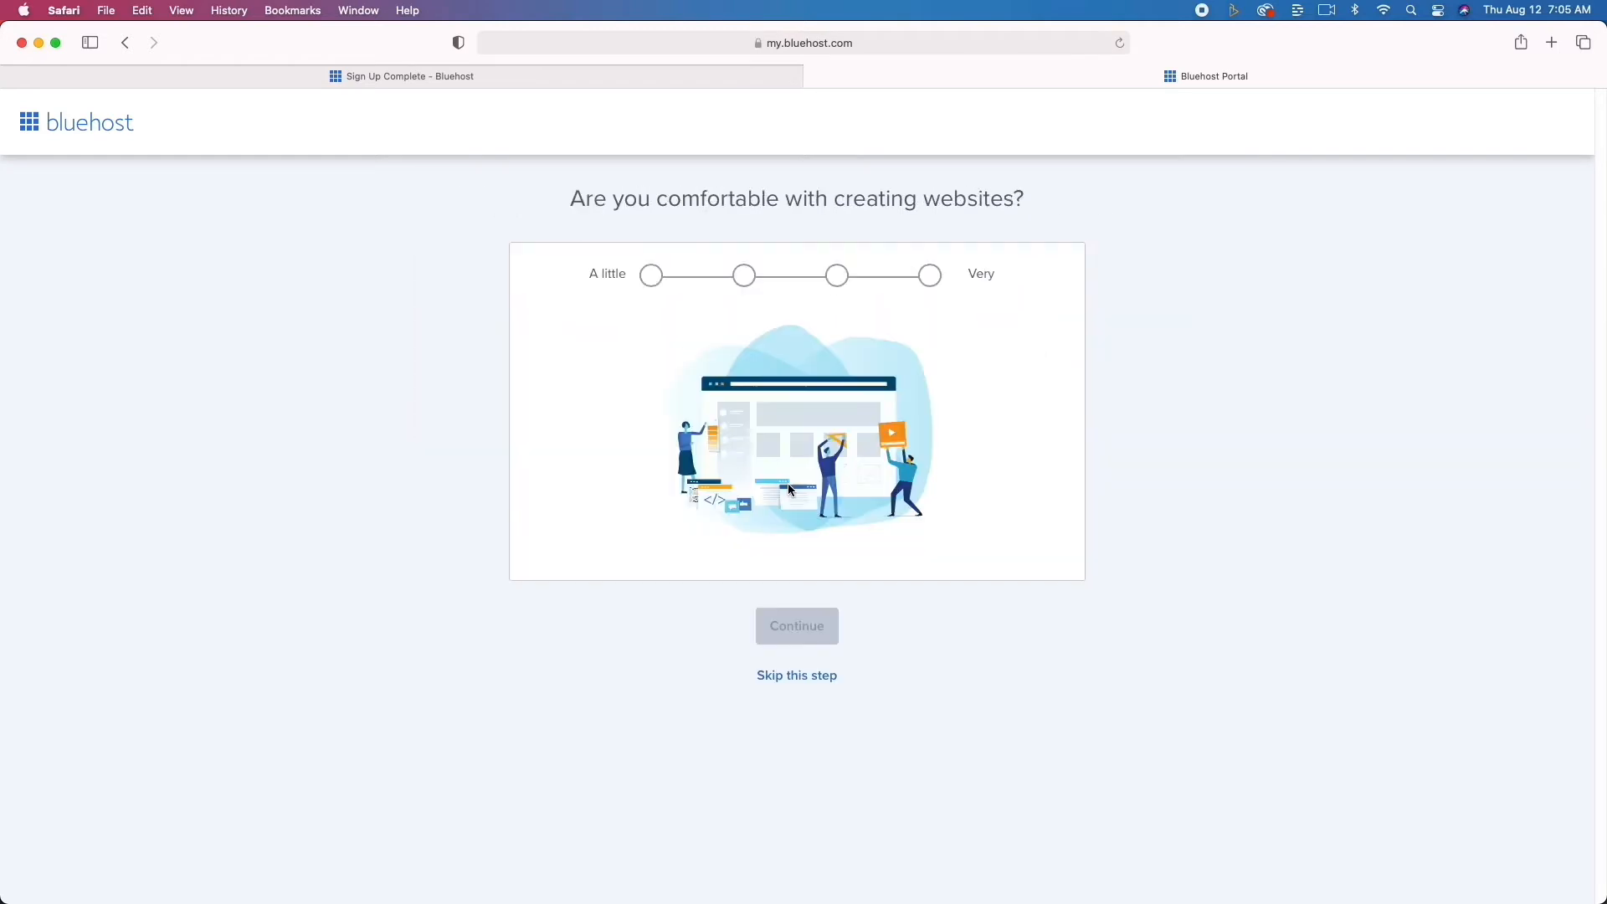
{"action": "left_click", "coordinate": [817, 676]}
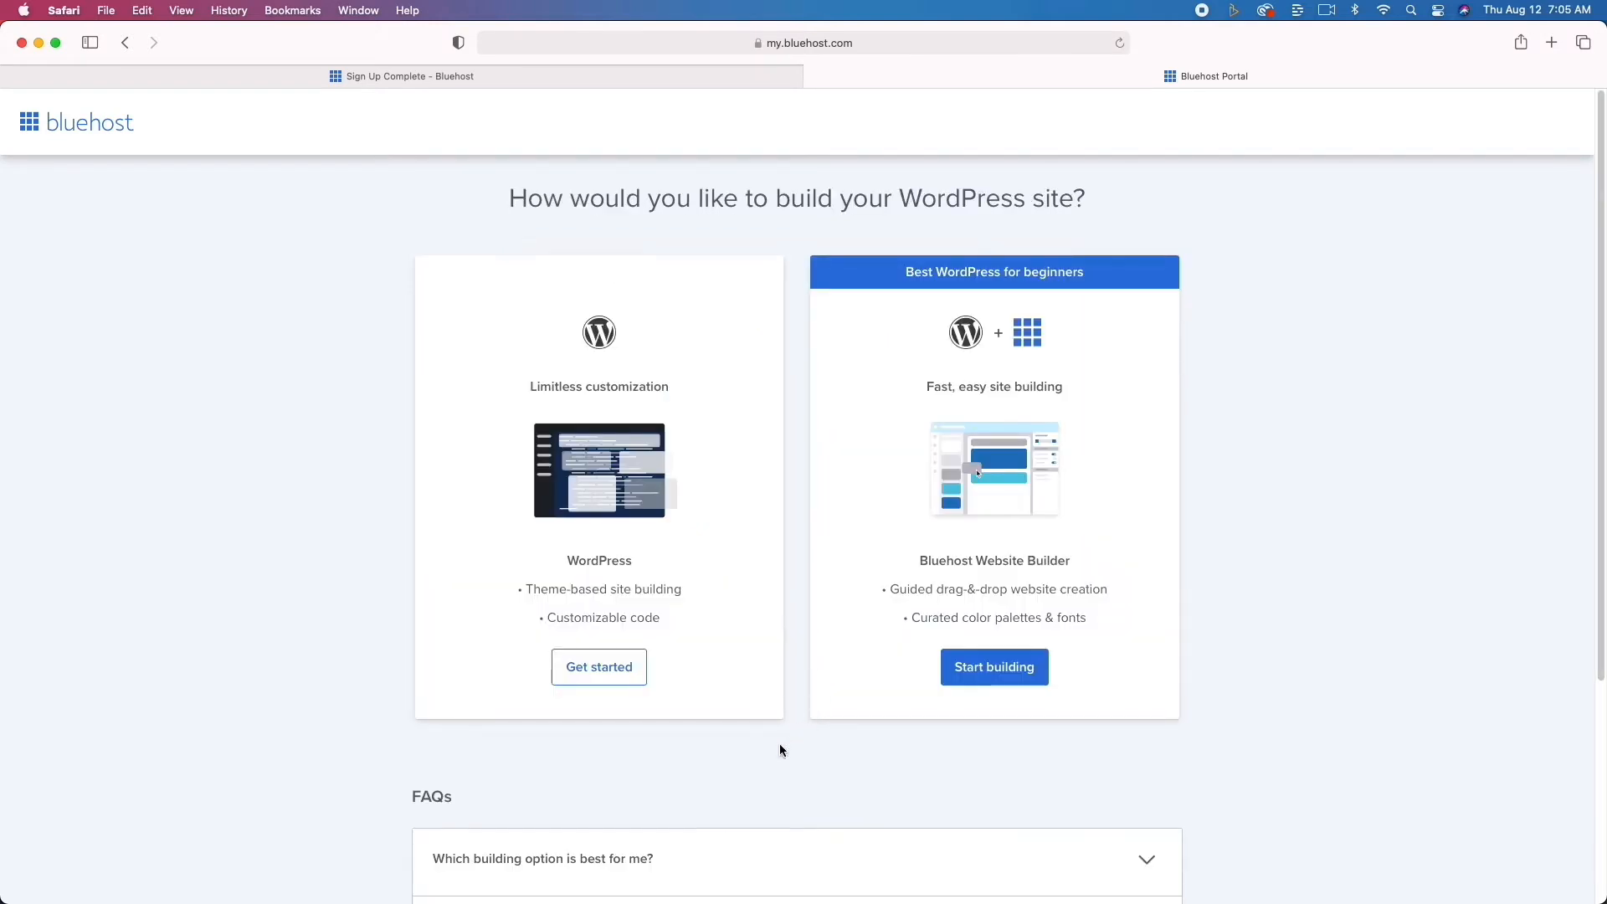
{"action": "scroll", "coordinate": [780, 750], "scroll_direction": "down", "scroll_amount": 1}
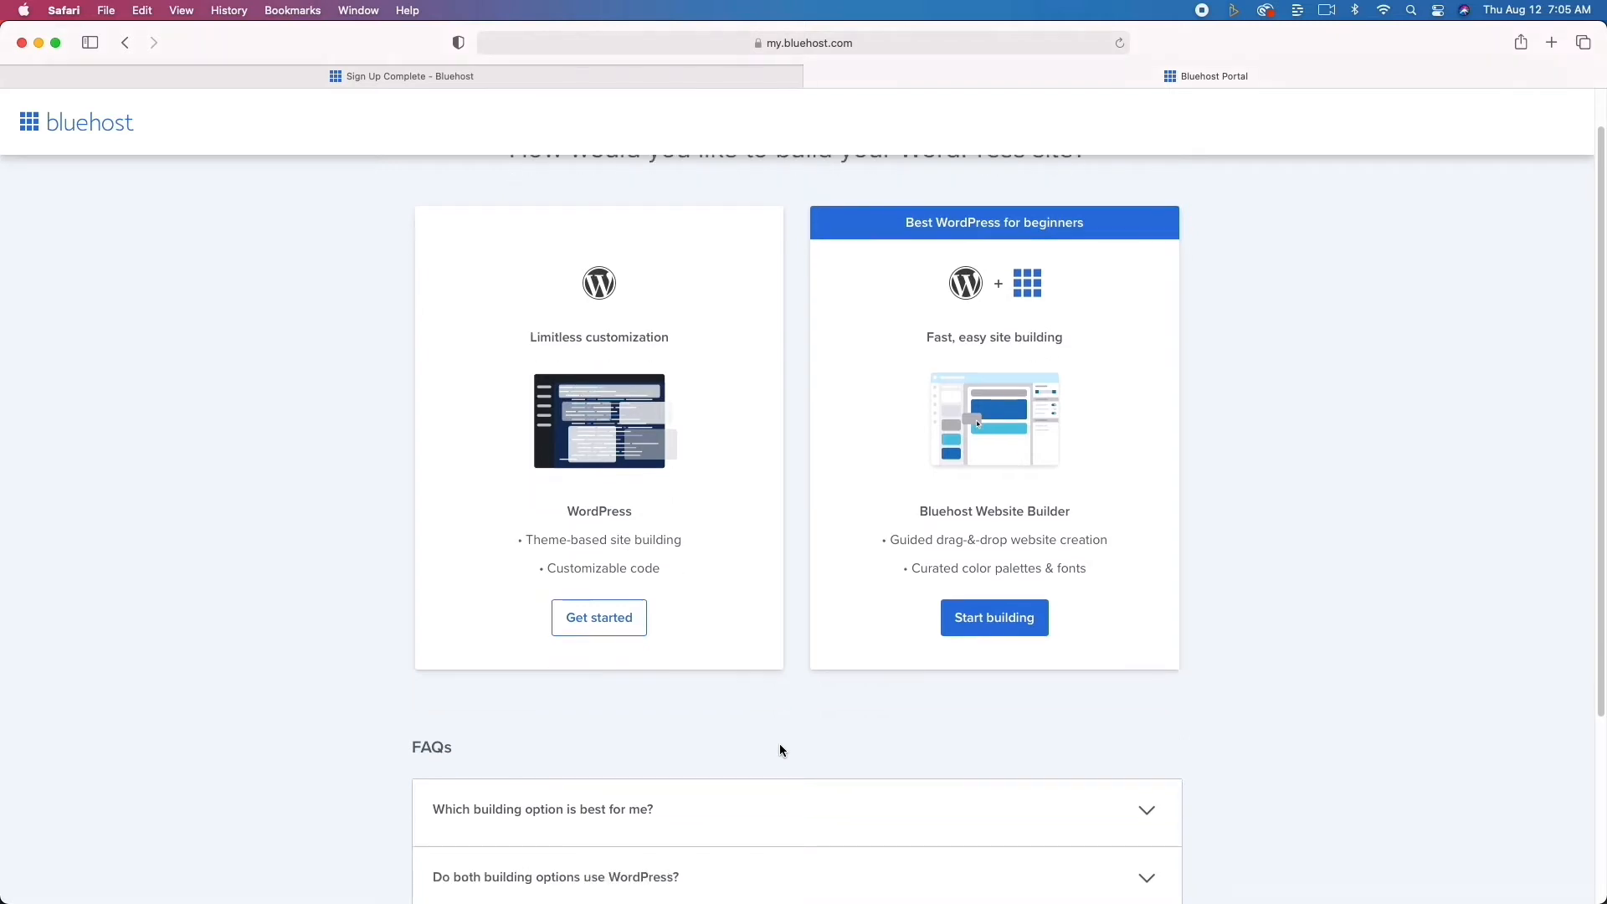
{"action": "left_click", "coordinate": [606, 619]}
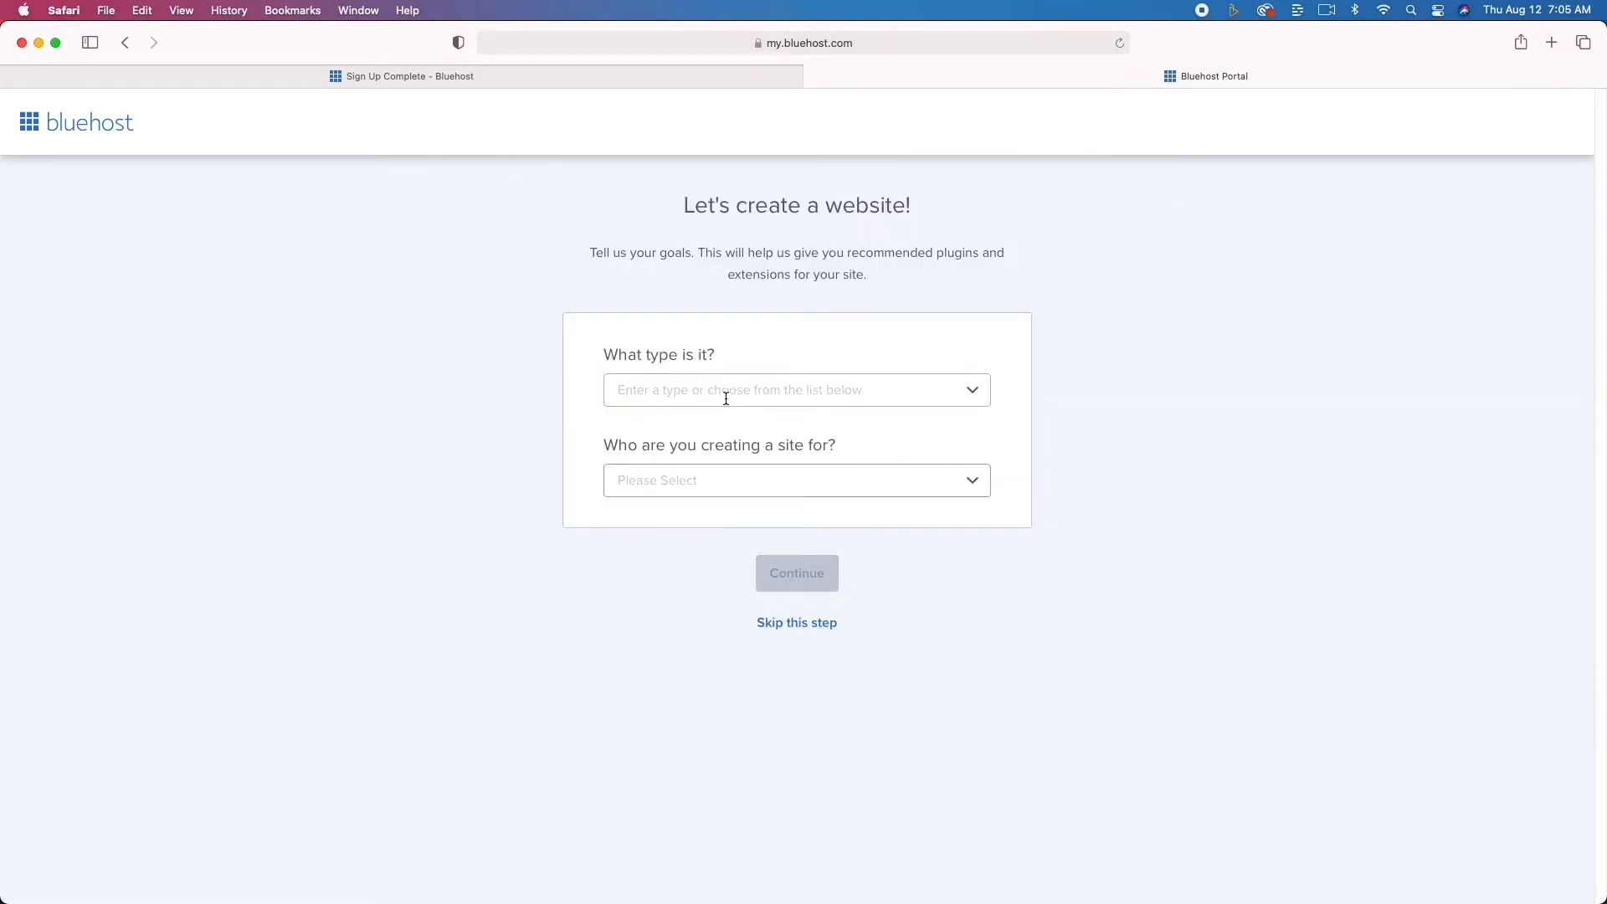
- Skip the site goals and site name questions and use the free Sinatra theme
{"action": "left_click", "coordinate": [821, 625]}
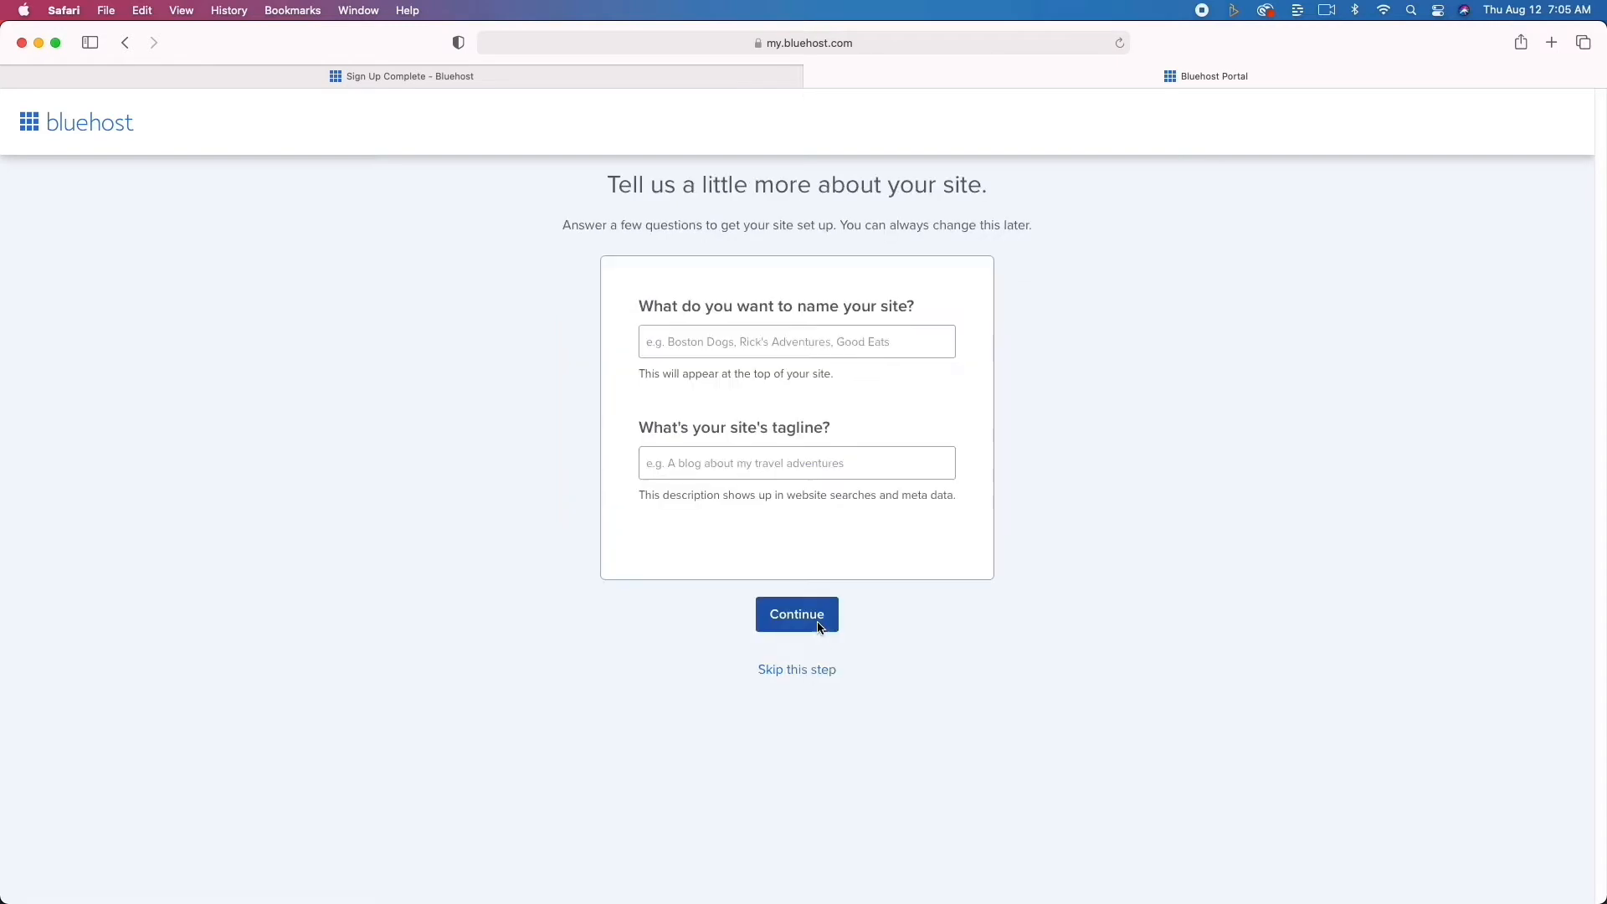
{"action": "left_click", "coordinate": [806, 670]}
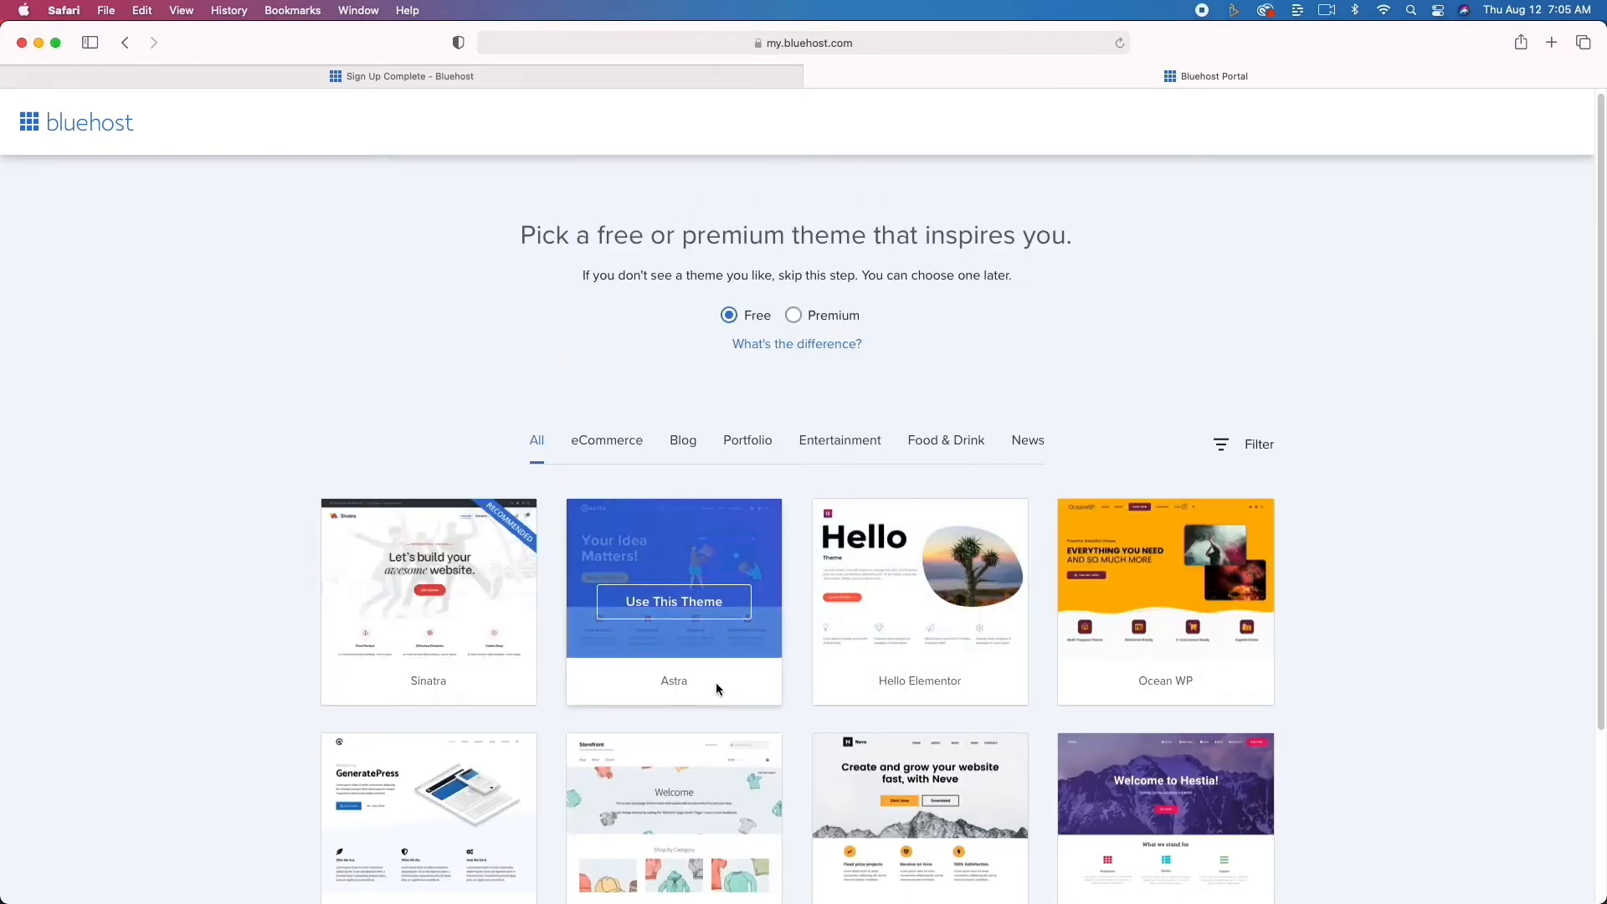
{"action": "scroll", "coordinate": [716, 681], "scroll_direction": "down", "scroll_amount": 3}
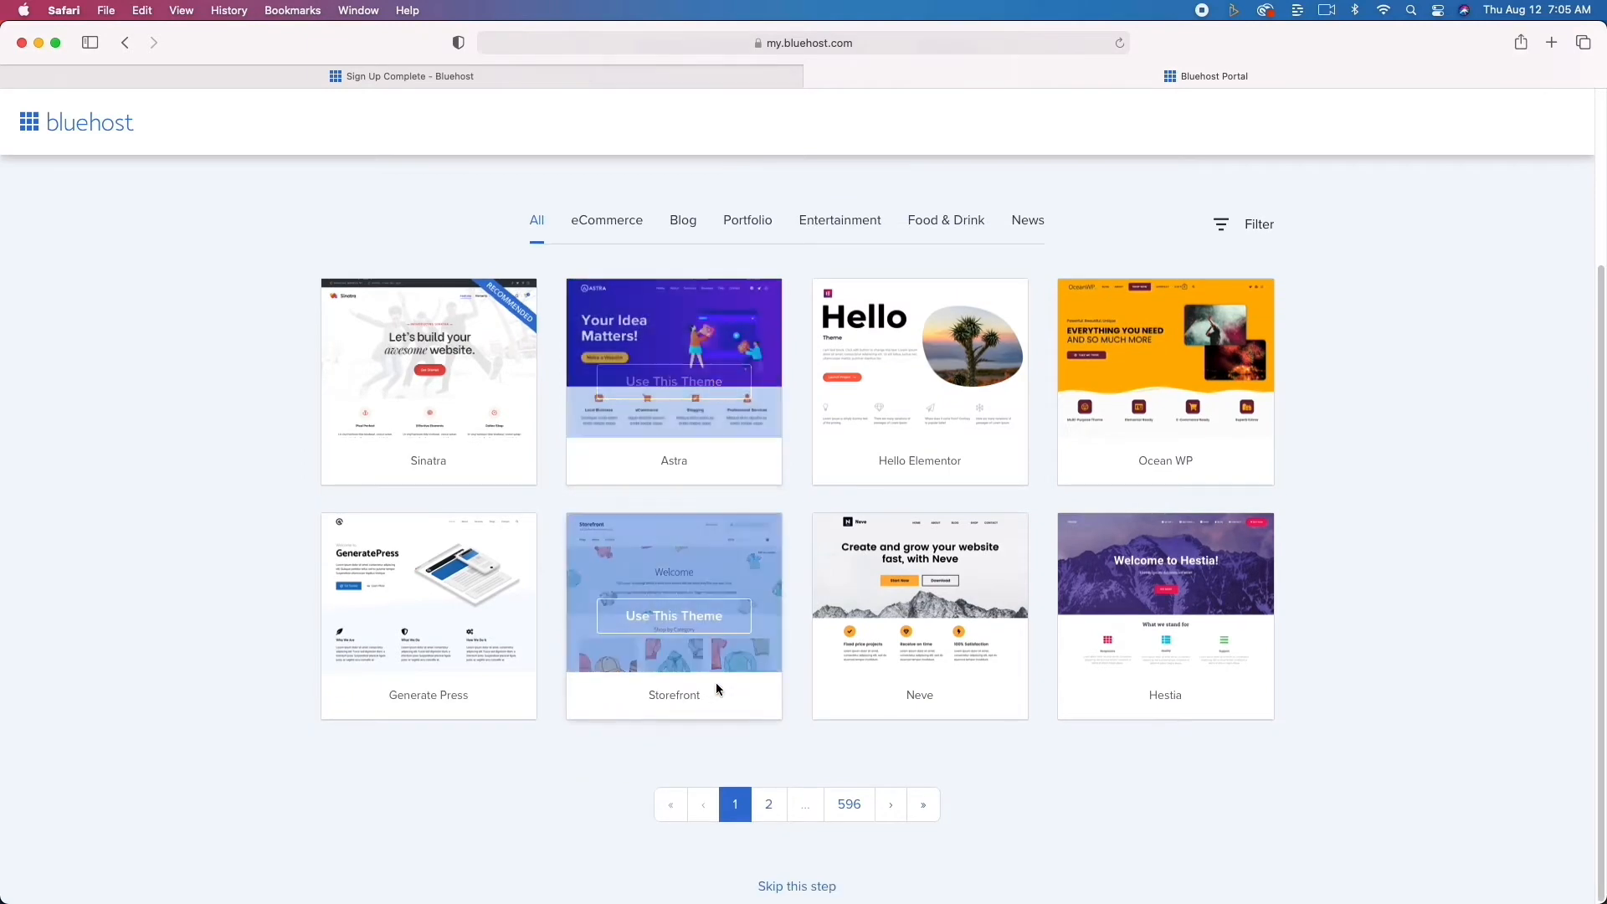
{"action": "left_click", "coordinate": [435, 401]}
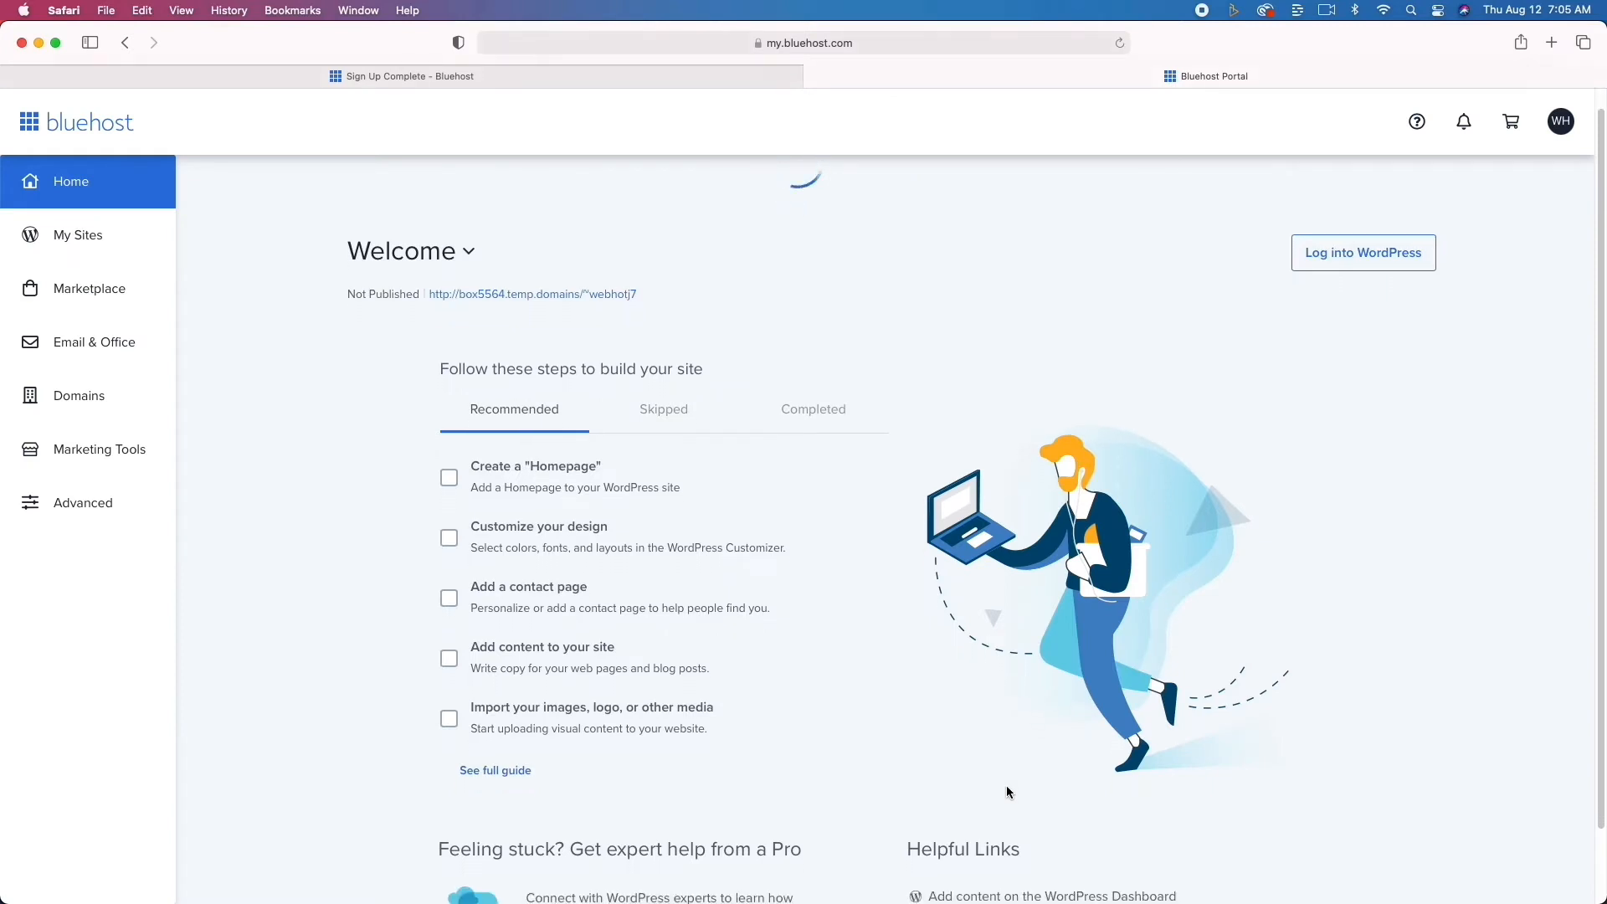
- Log into WordPress from the hosting portal and look at the site's front page and the Staging page
{"action": "scroll", "coordinate": [1006, 787], "scroll_direction": "down", "scroll_amount": 2}
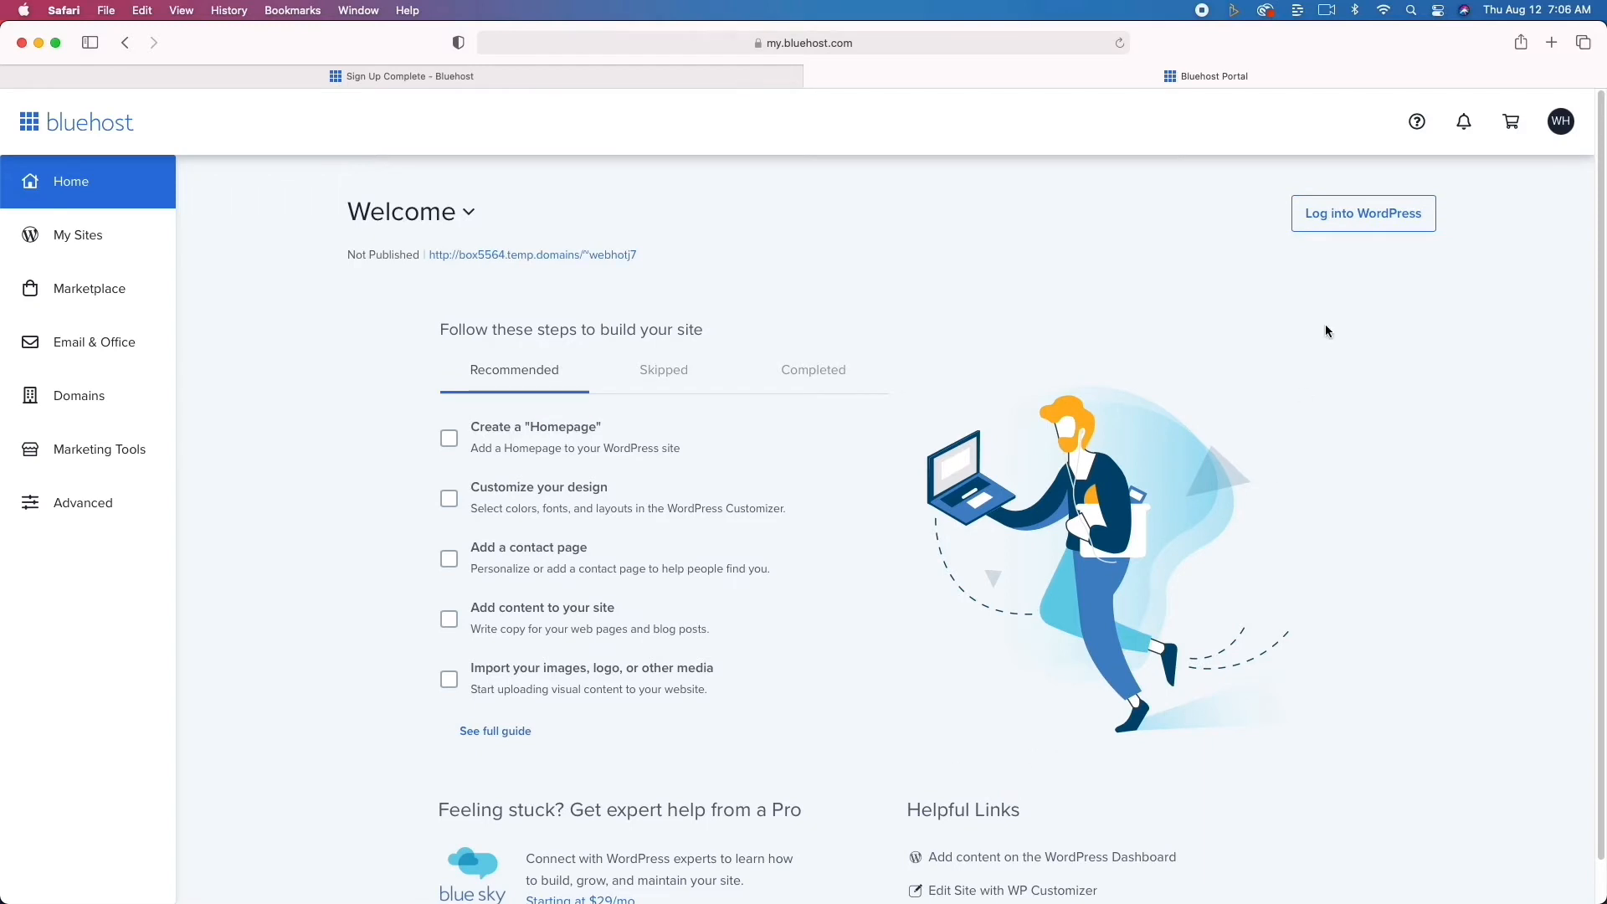
{"action": "left_click", "coordinate": [1385, 213]}
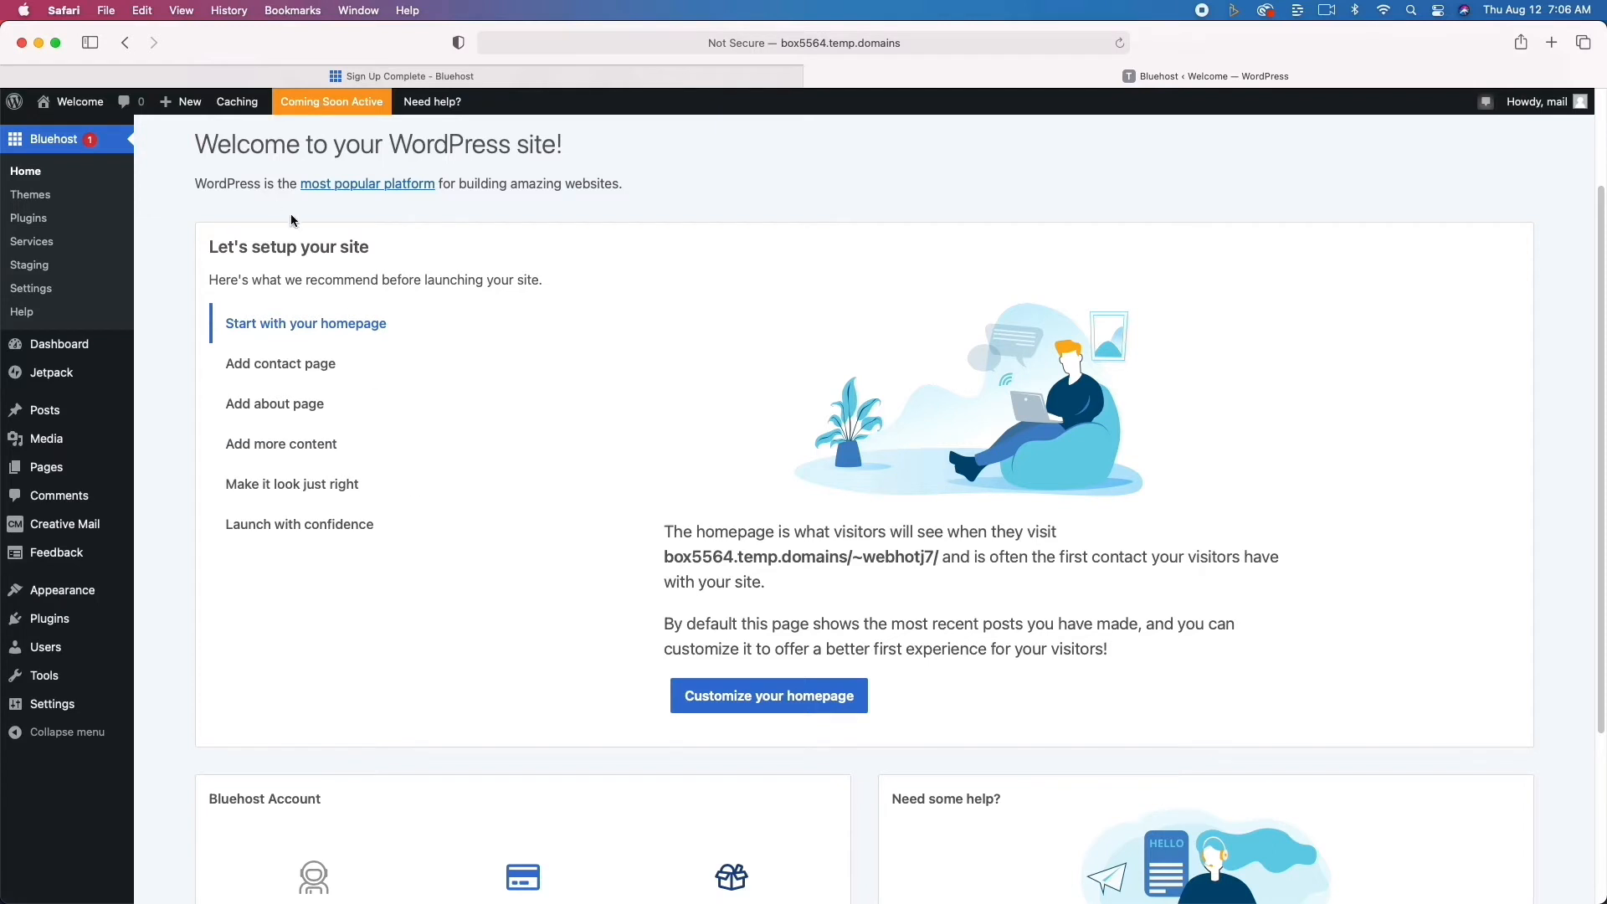
{"action": "left_click", "coordinate": [72, 106]}
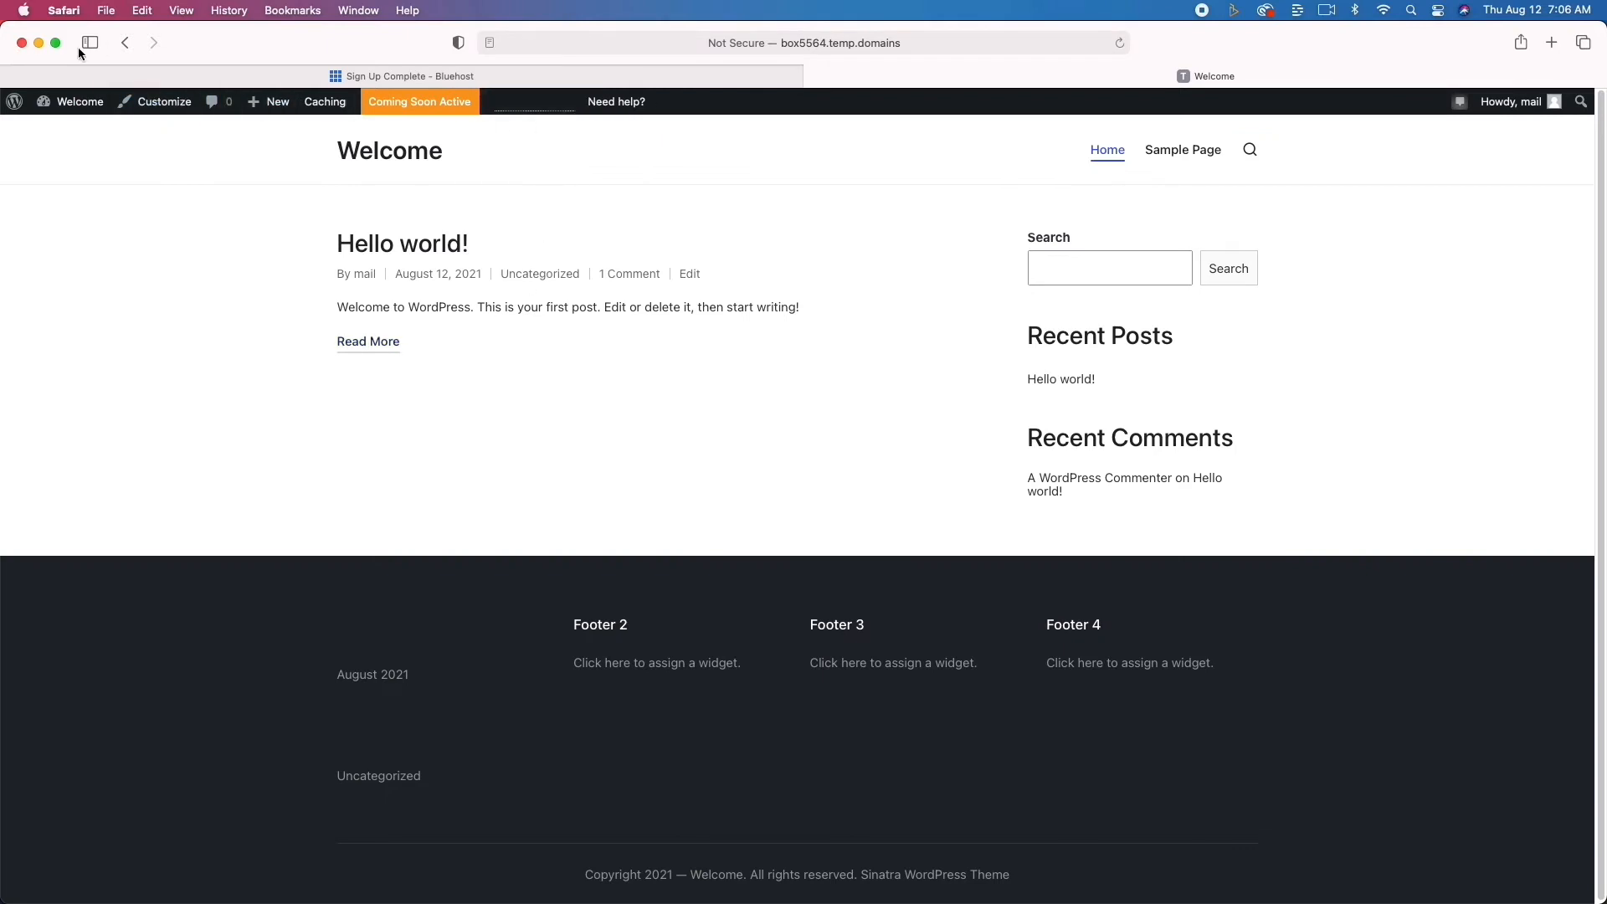
{"action": "left_click", "coordinate": [124, 43]}
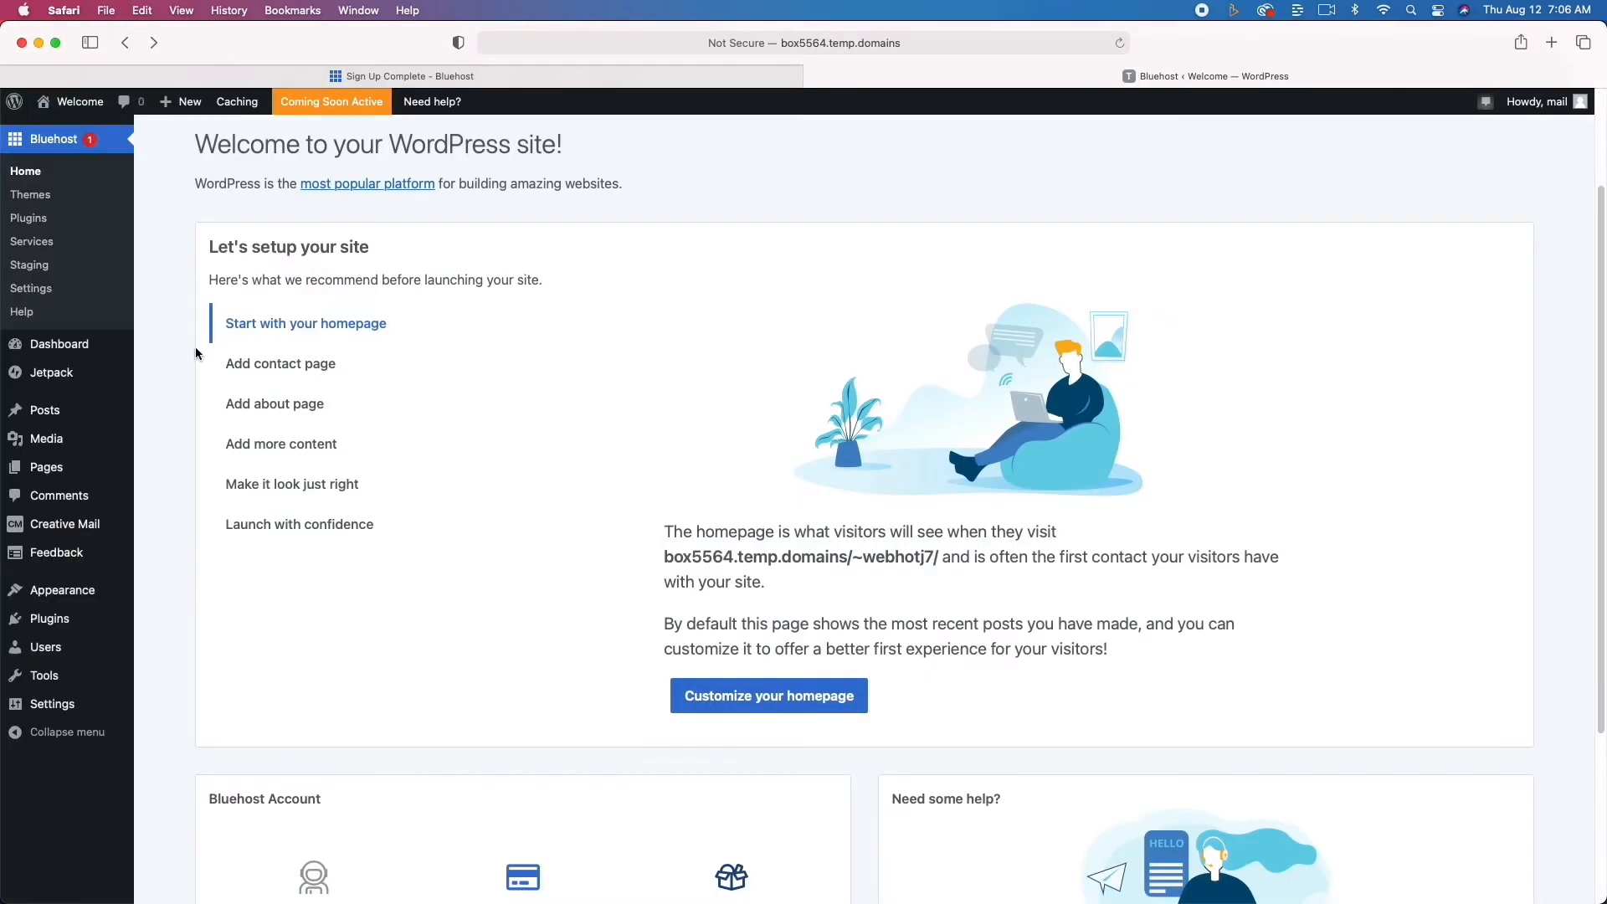
{"action": "left_click", "coordinate": [35, 265]}
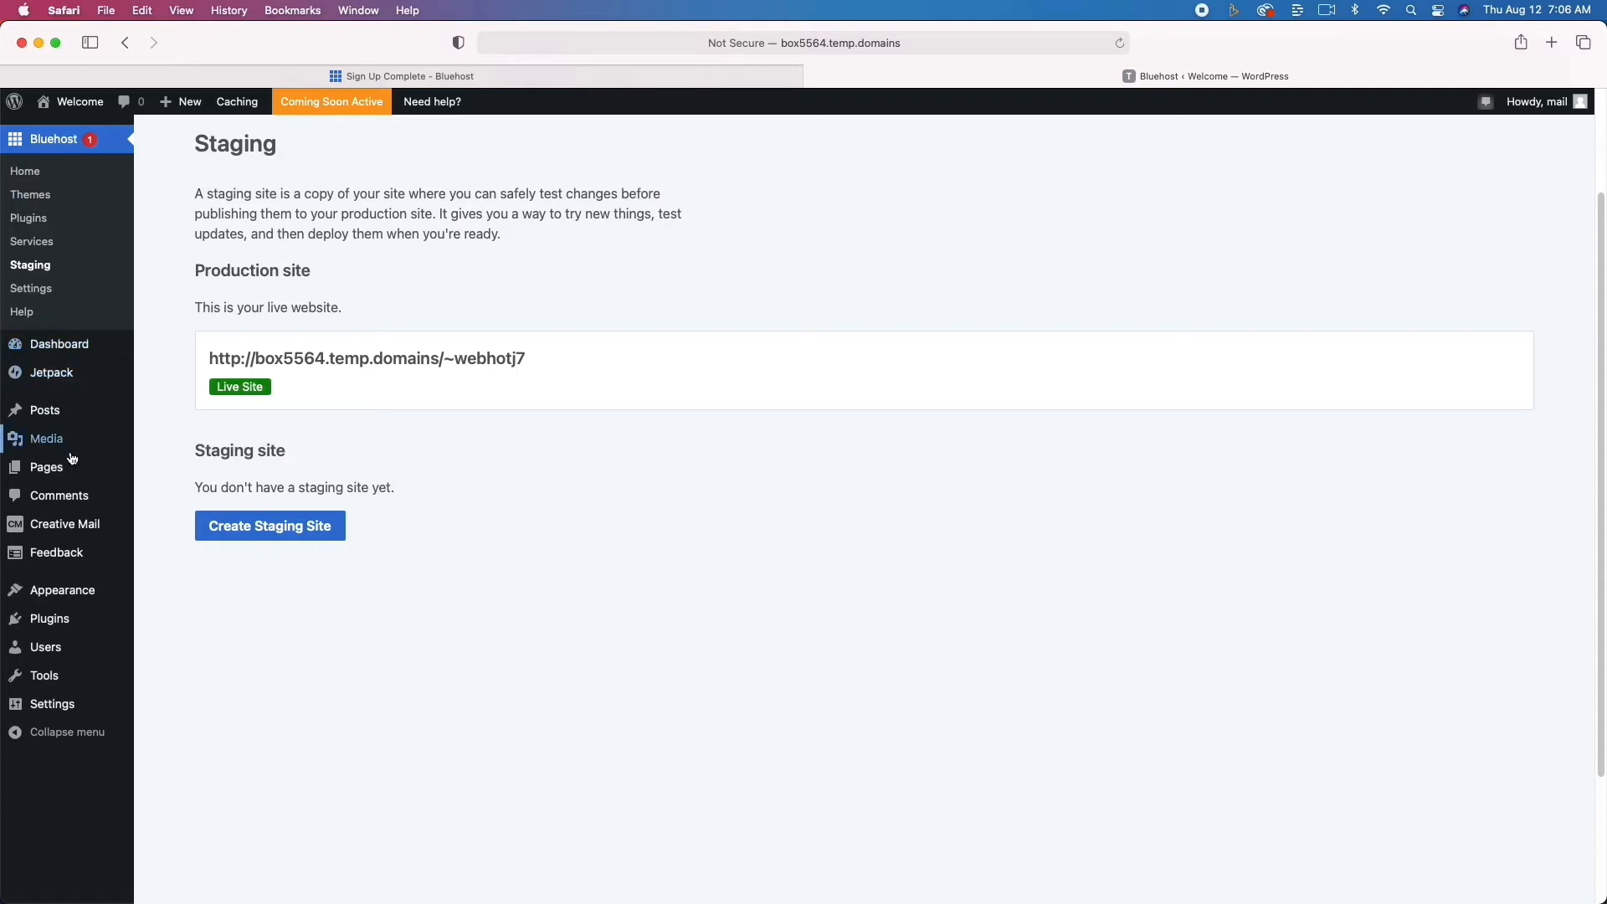
- Deactivate the Bluehost and Creative Mail by Constant Contact plugins in bulk and check the installed plugins list
{"action": "left_click", "coordinate": [46, 619]}
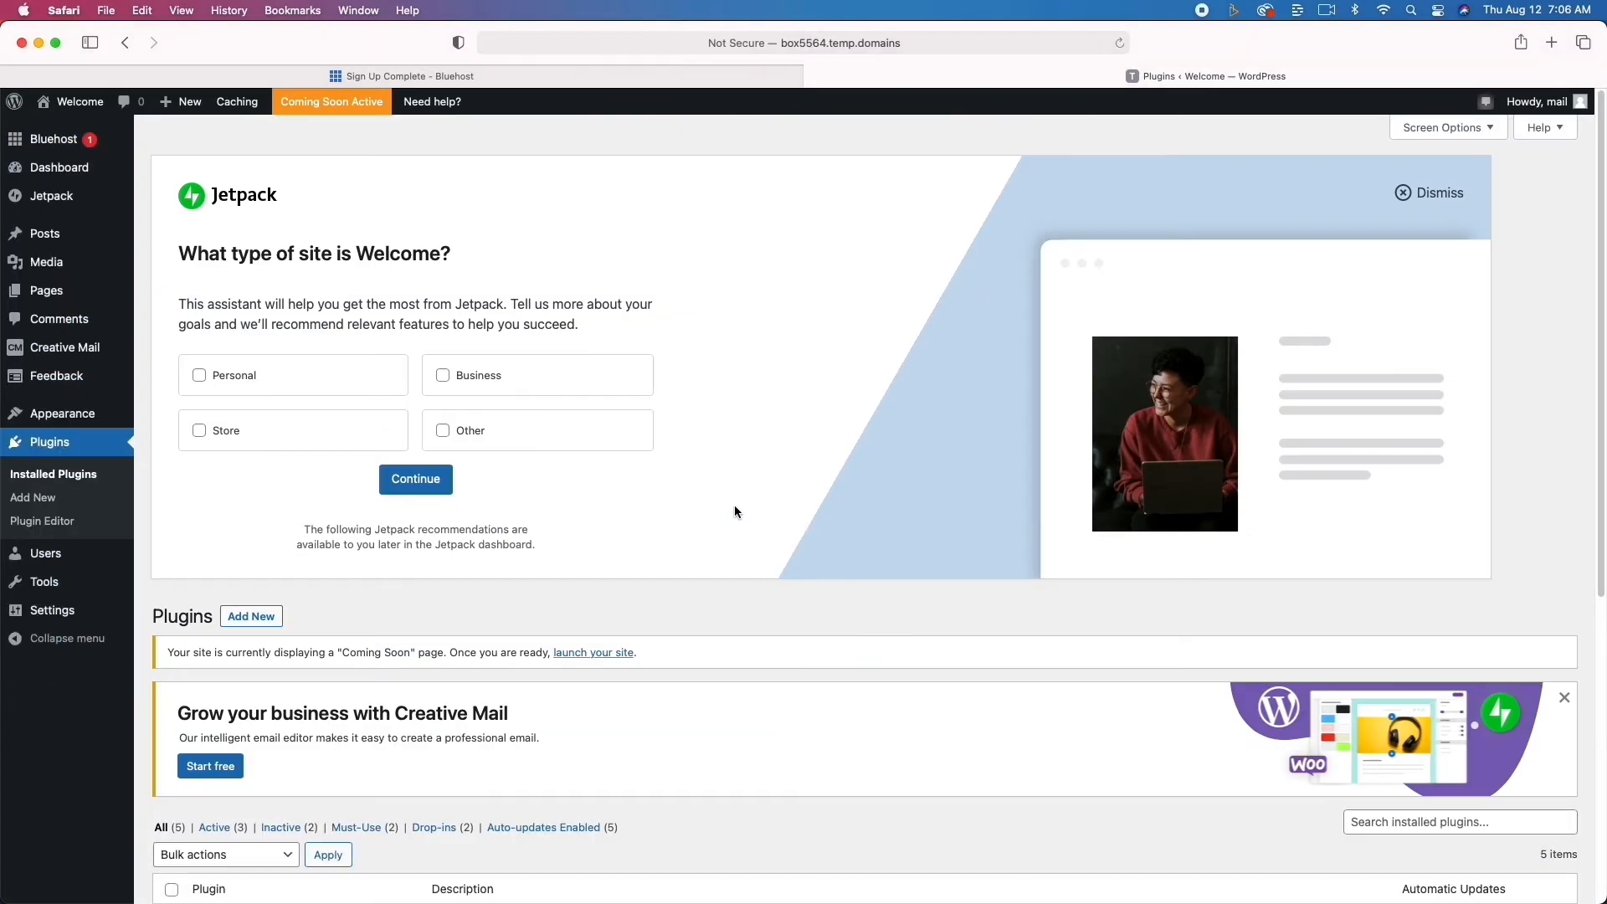
{"action": "scroll", "coordinate": [641, 579], "scroll_direction": "down", "scroll_amount": 10}
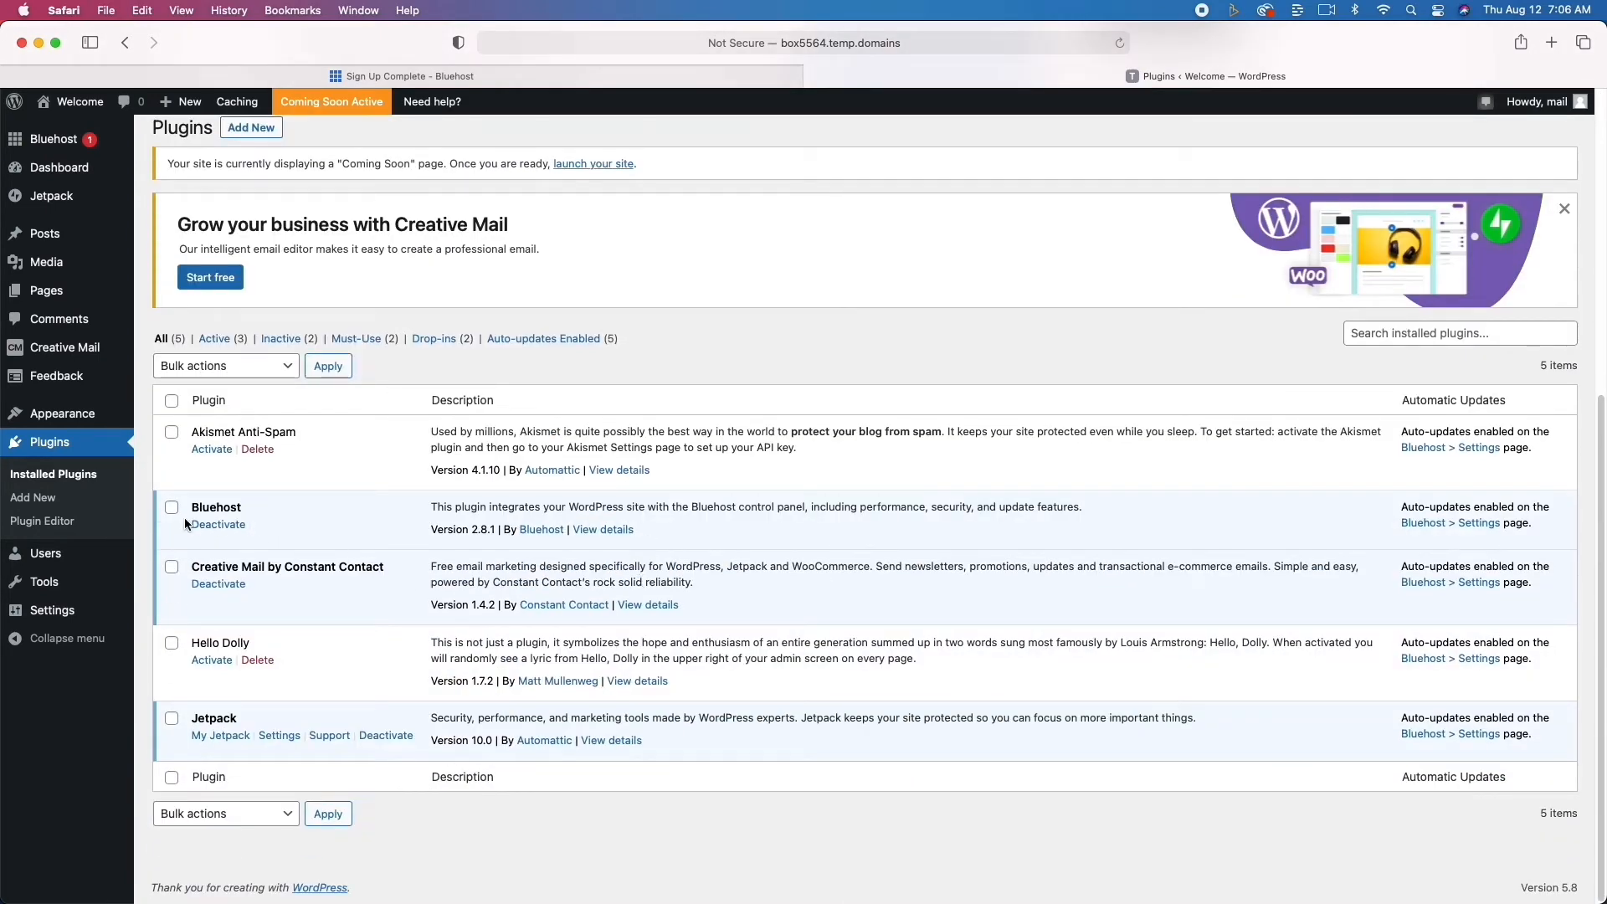
{"action": "left_click", "coordinate": [172, 508]}
{"action": "left_click", "coordinate": [173, 567]}
{"action": "left_click", "coordinate": [252, 363]}
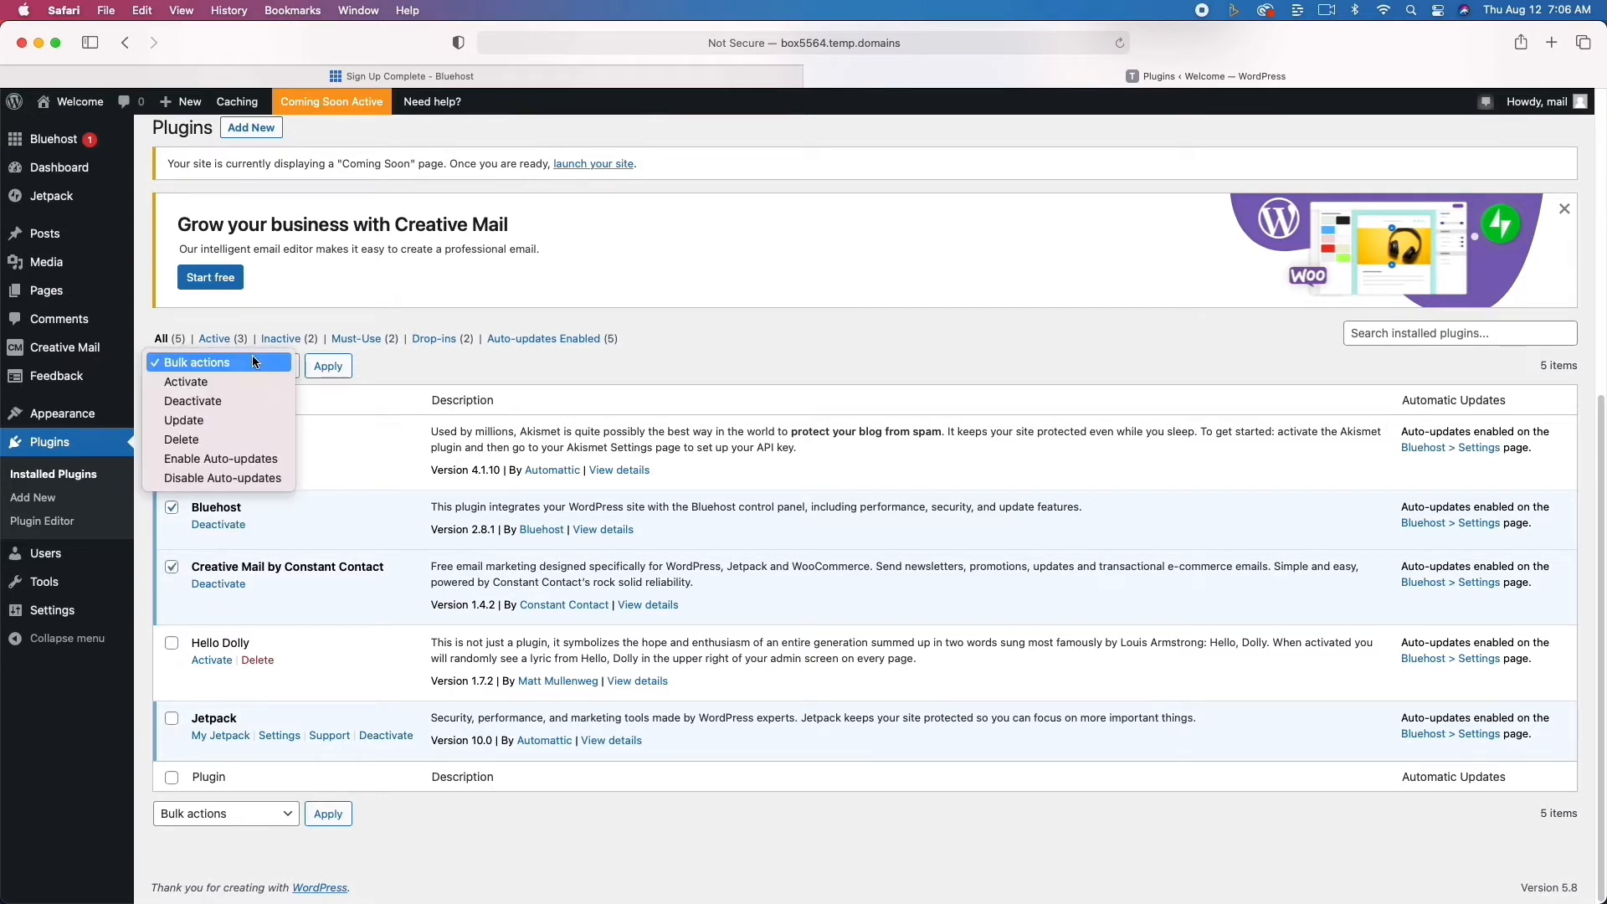
{"action": "left_click", "coordinate": [246, 401]}
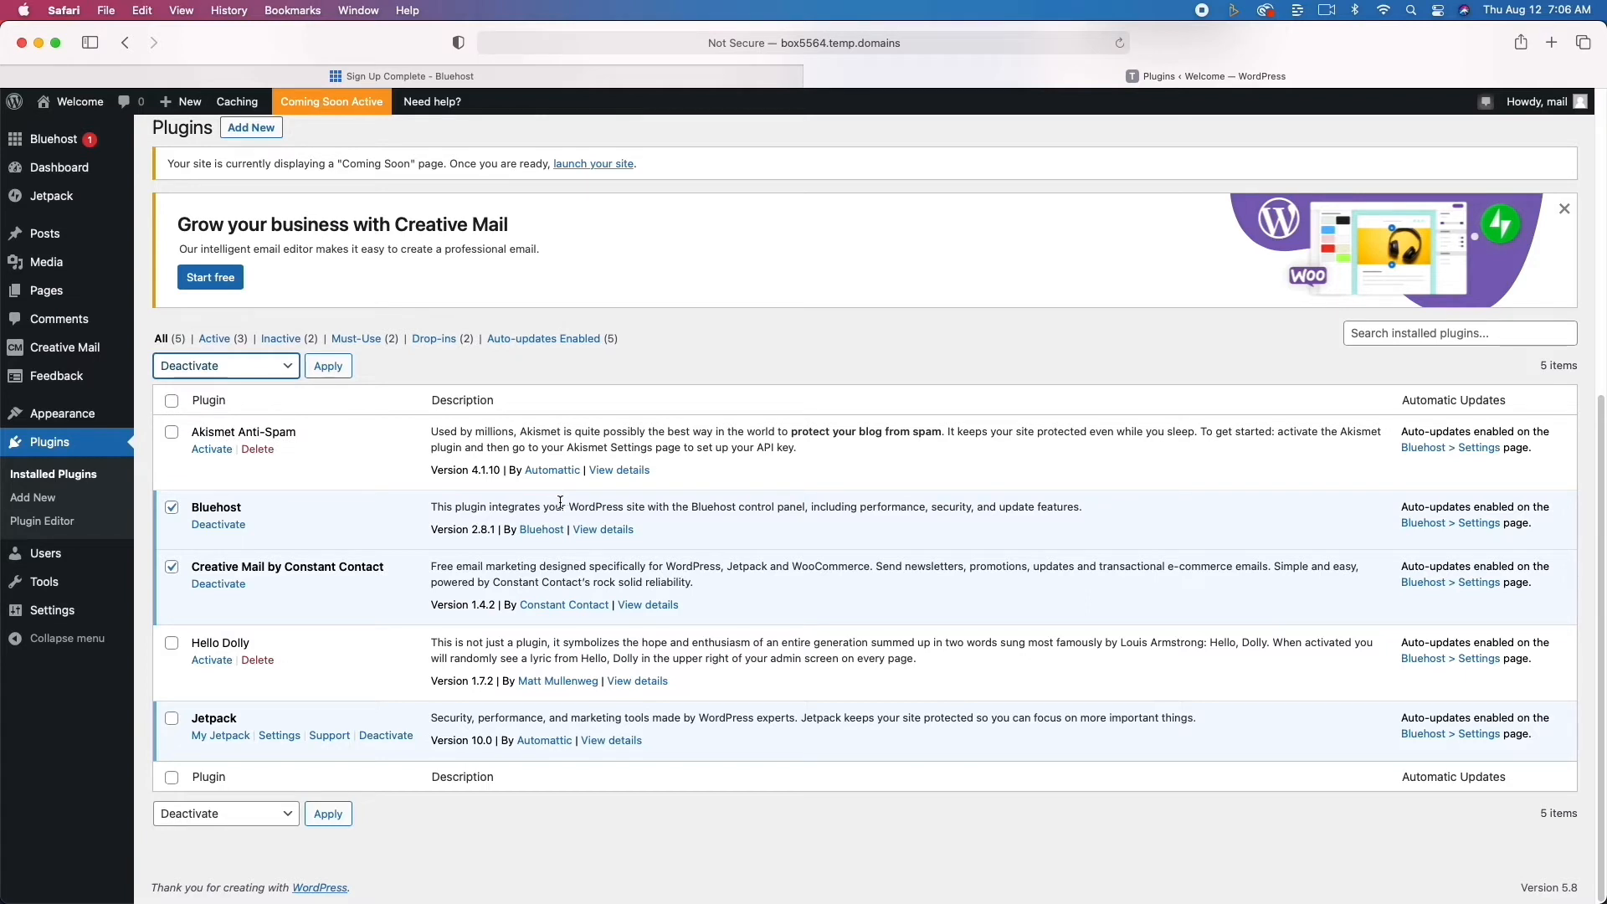
{"action": "left_click", "coordinate": [332, 373]}
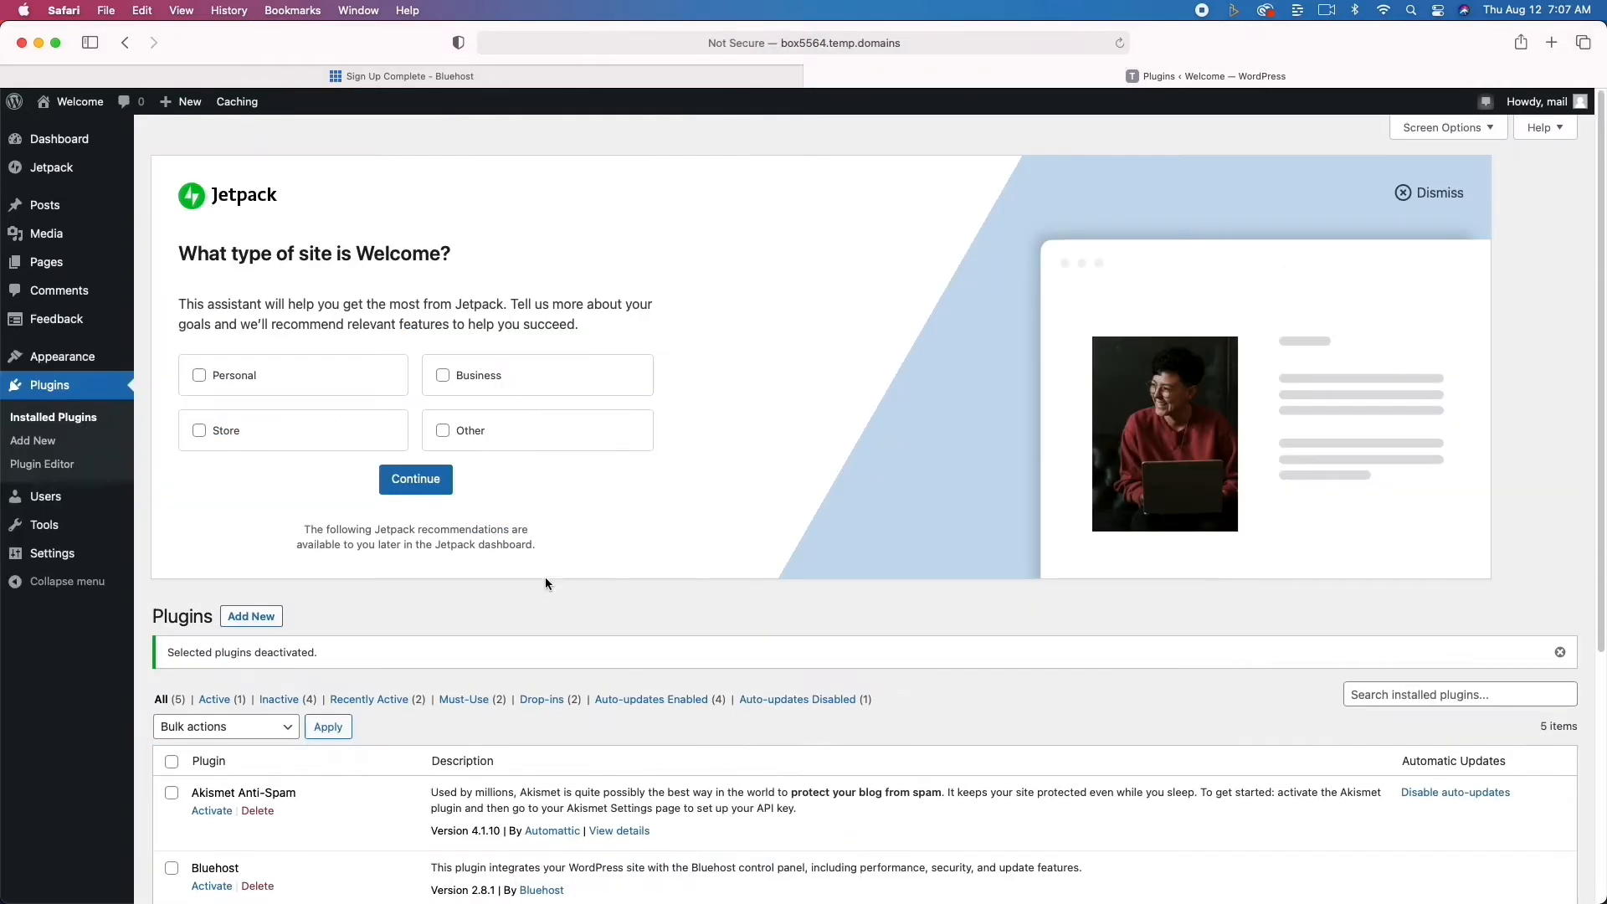
{"action": "scroll", "coordinate": [441, 612], "scroll_direction": "down", "scroll_amount": 5}
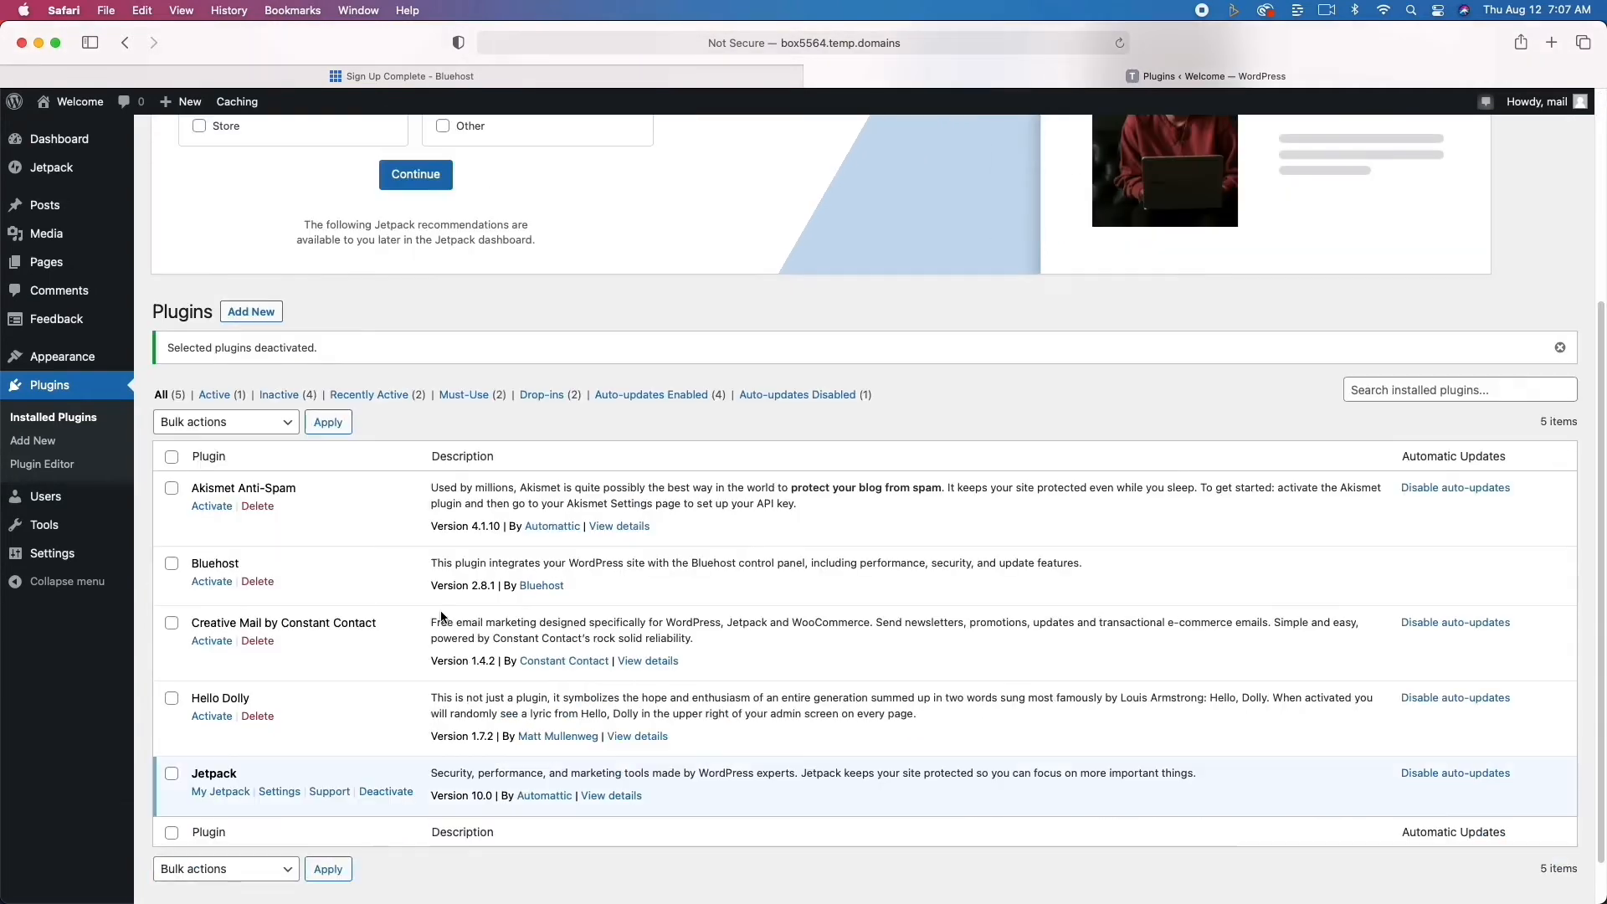
{"action": "scroll", "coordinate": [442, 617], "scroll_direction": "down", "scroll_amount": 1}
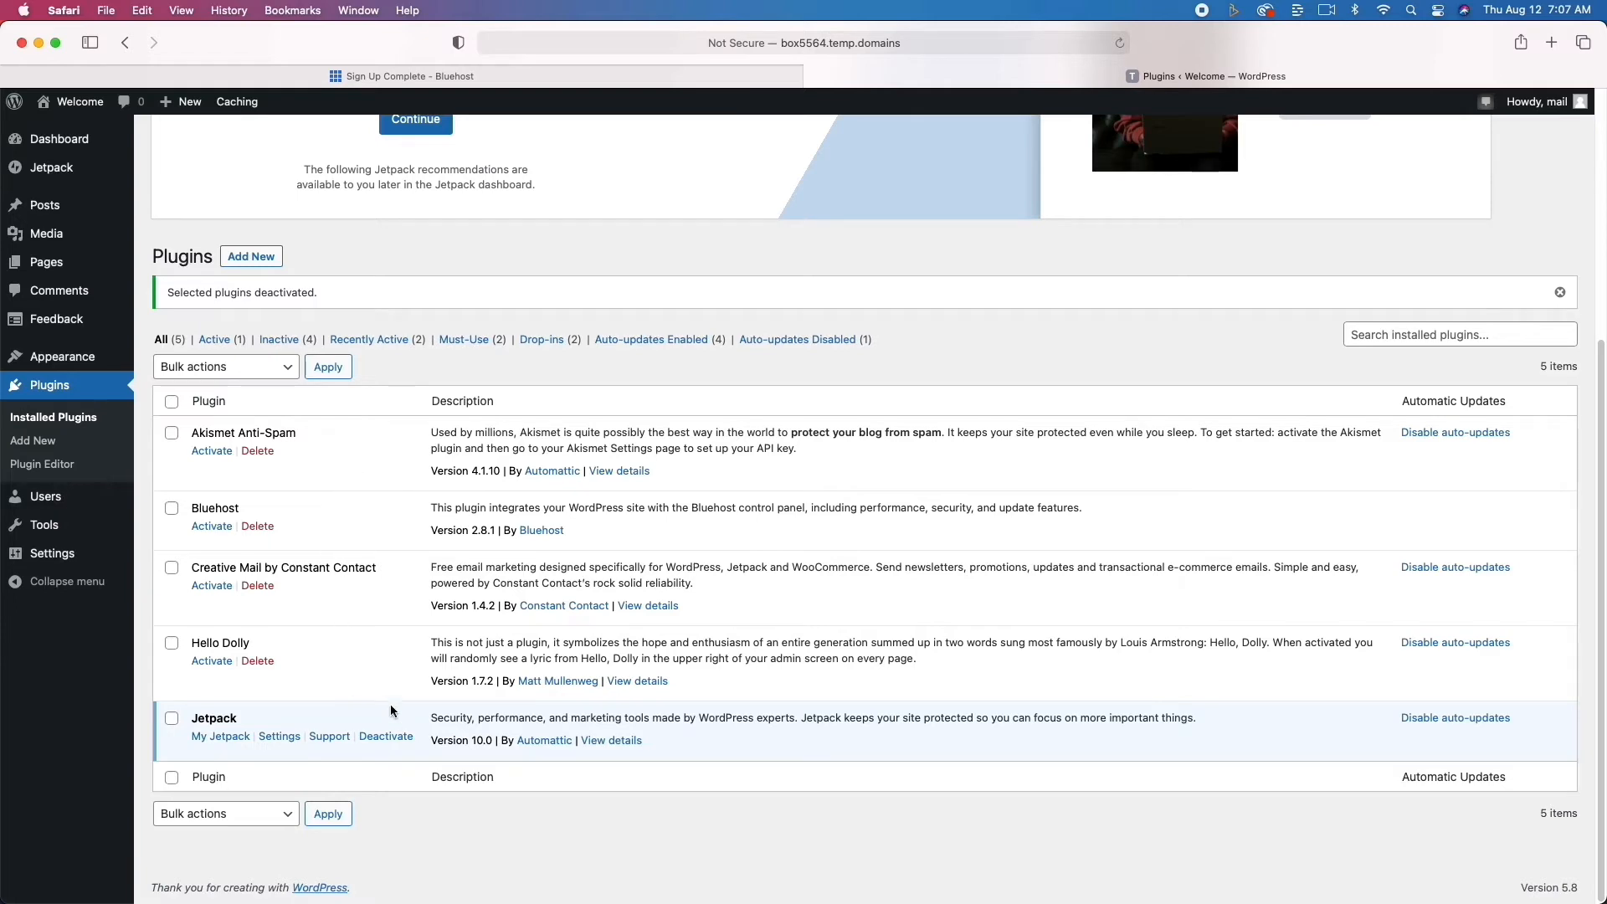
- Delete the Akismet Anti-Spam, Bluehost, Creative Mail by Constant Contact and Hello Dolly plugins one after another, confirming each deletion
{"action": "left_click", "coordinate": [256, 451]}
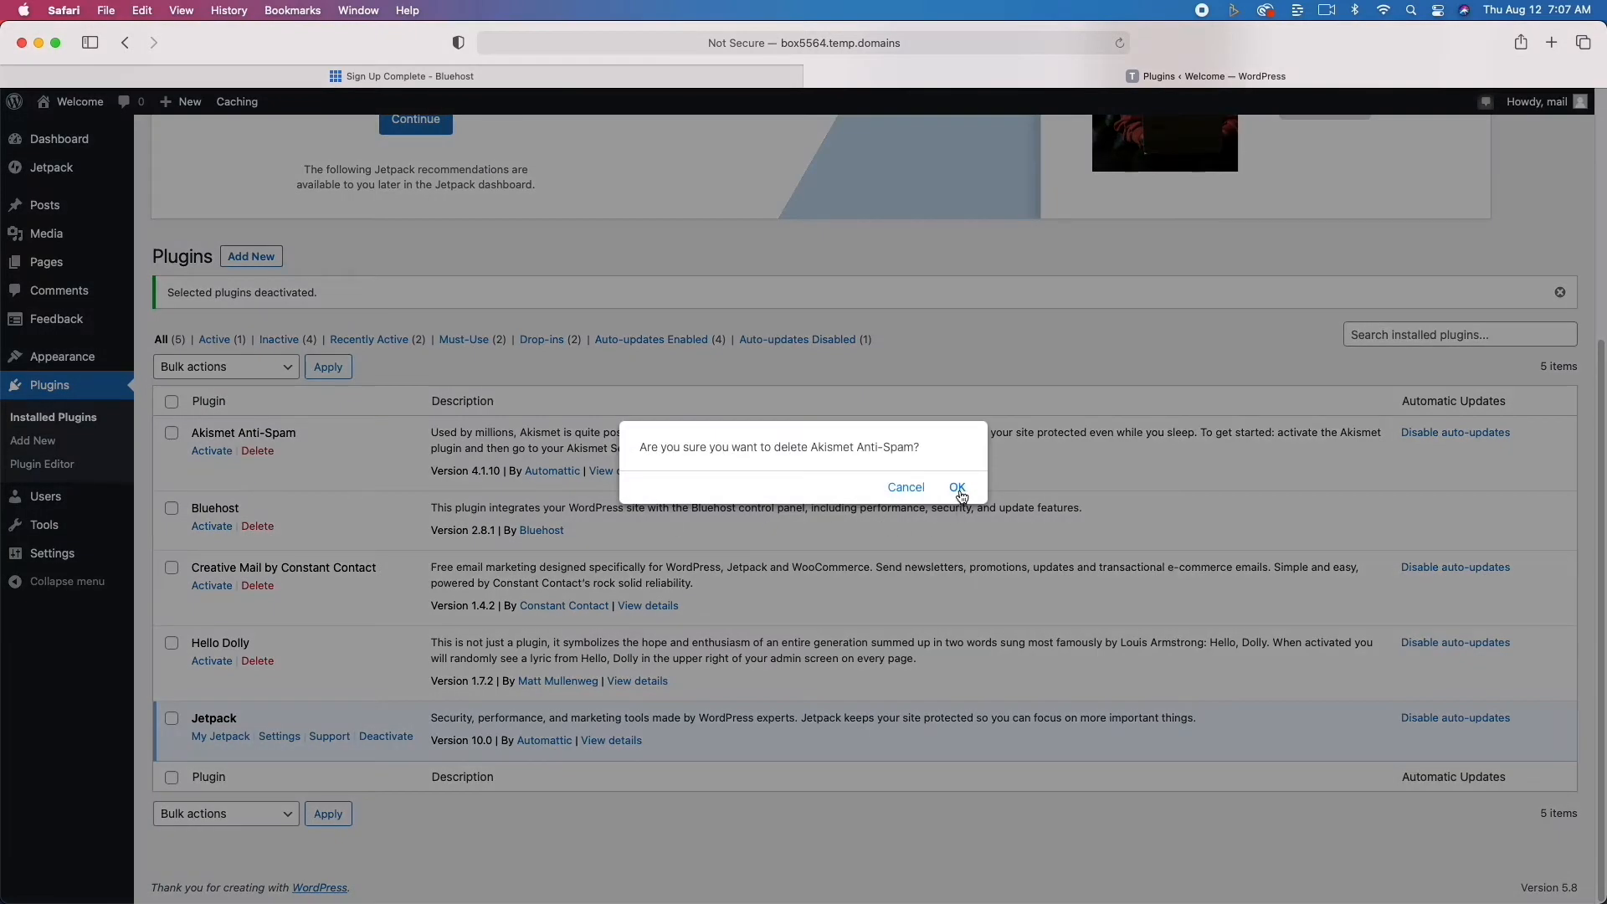
{"action": "left_click", "coordinate": [956, 489]}
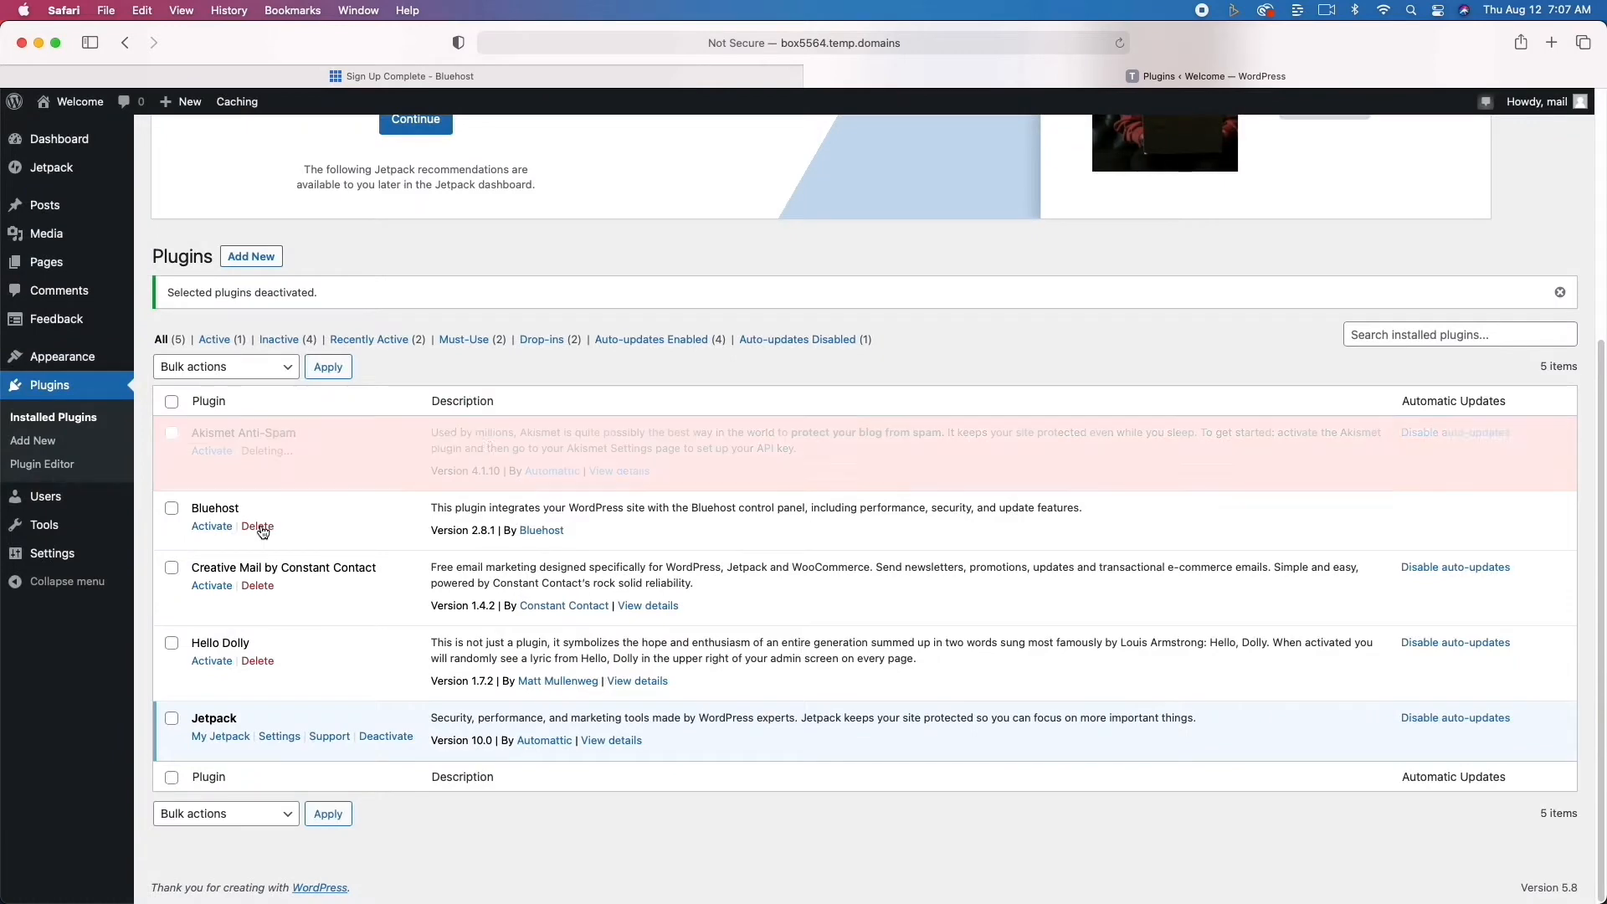
{"action": "left_click", "coordinate": [265, 527]}
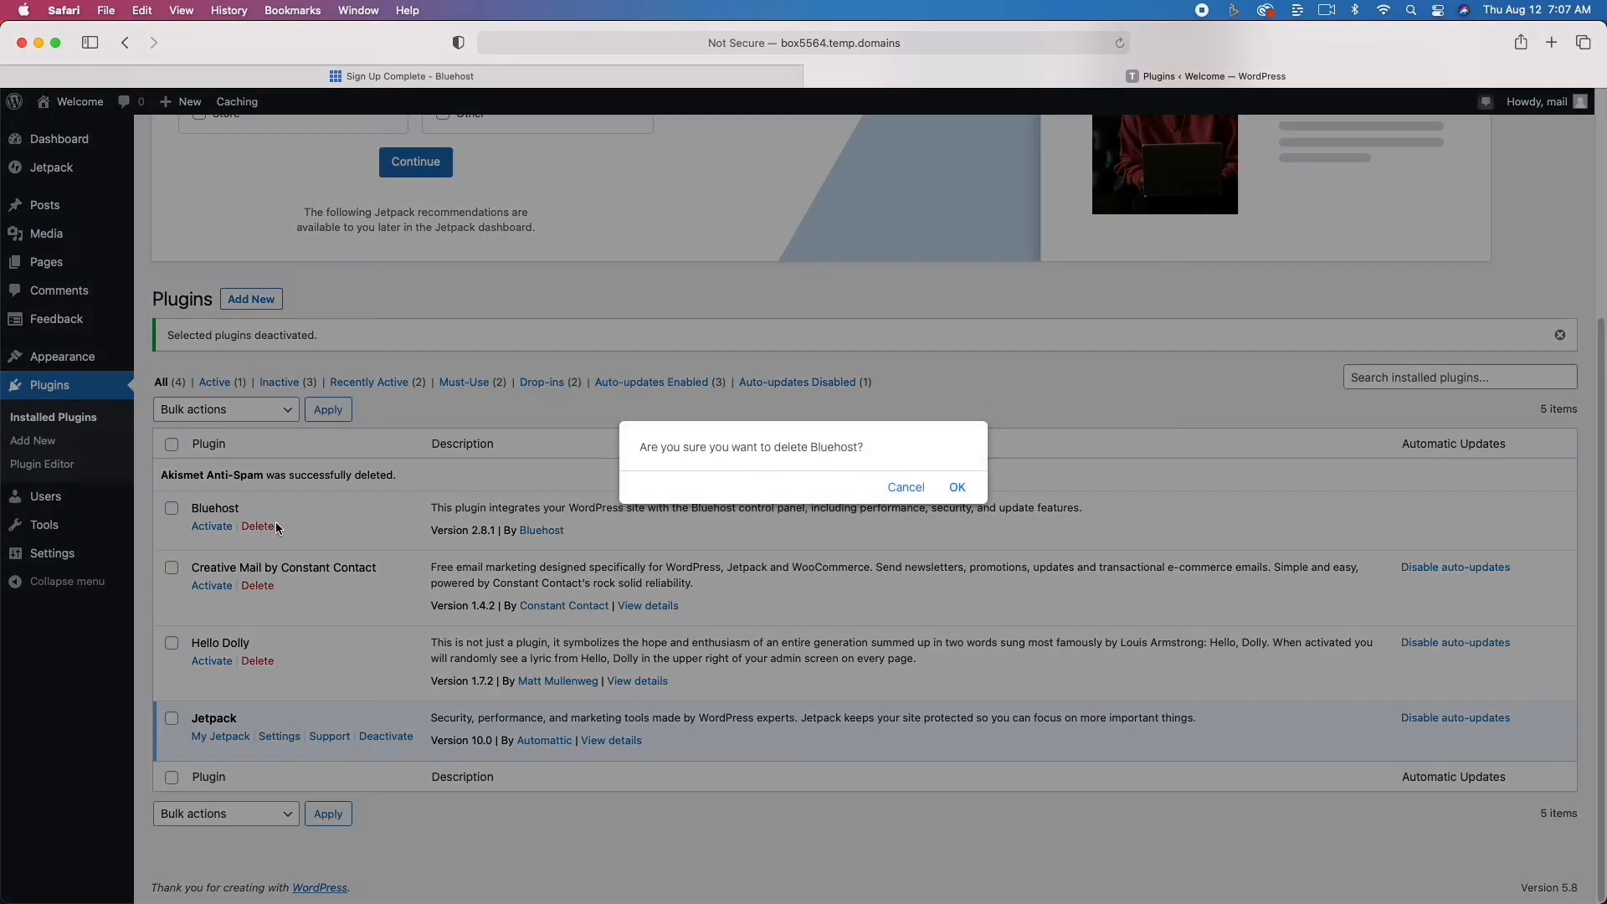
{"action": "left_click", "coordinate": [957, 488]}
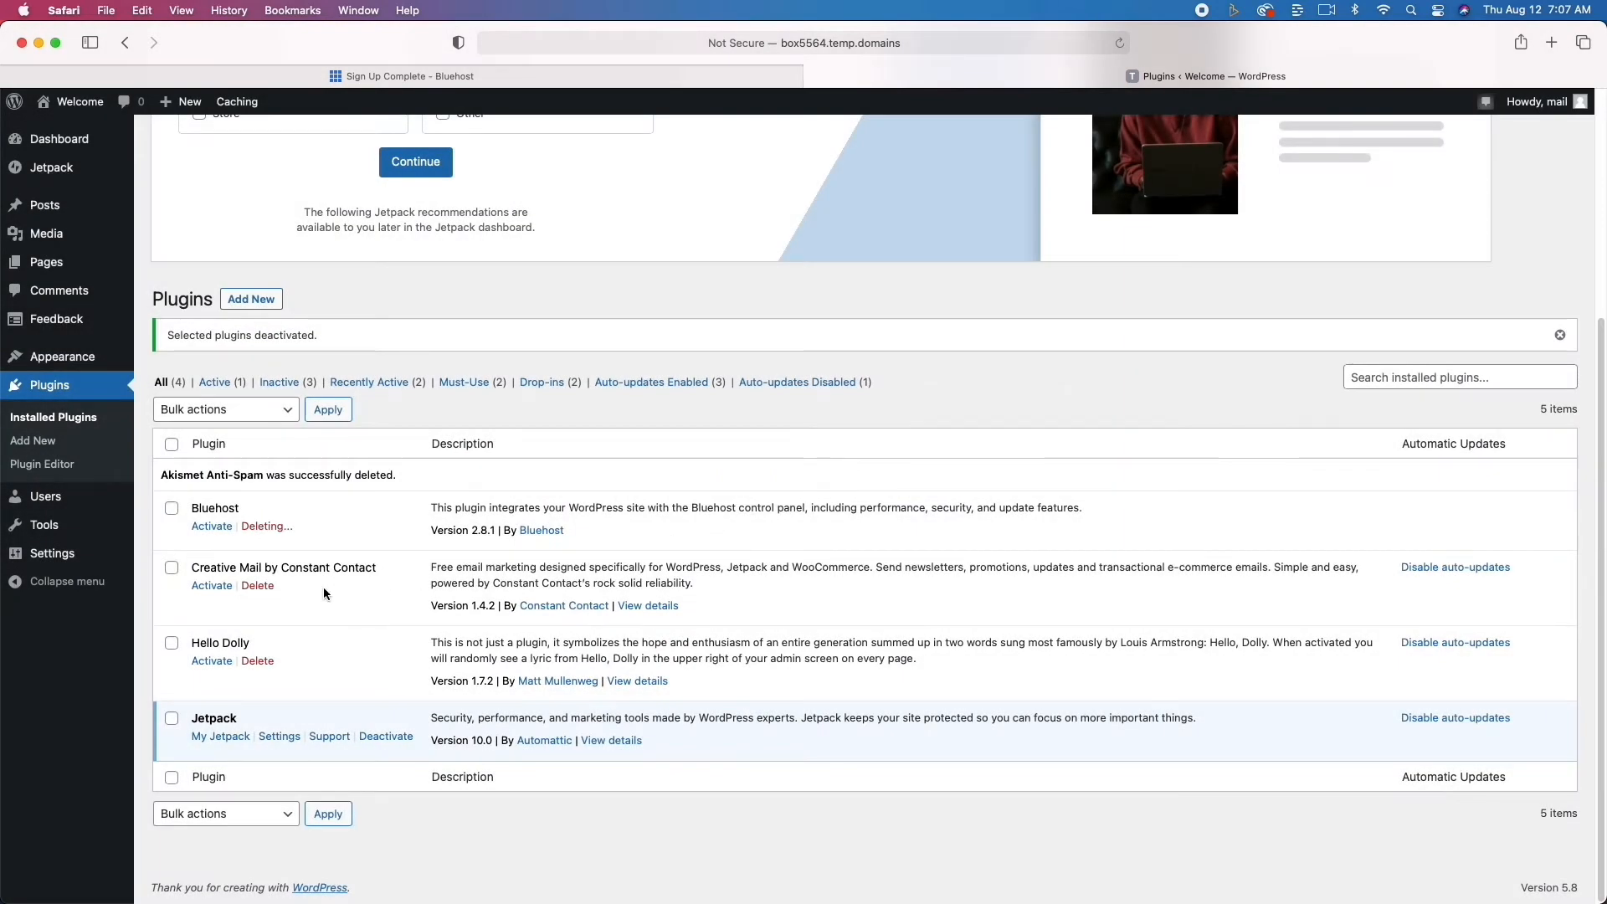
{"action": "left_click", "coordinate": [258, 586]}
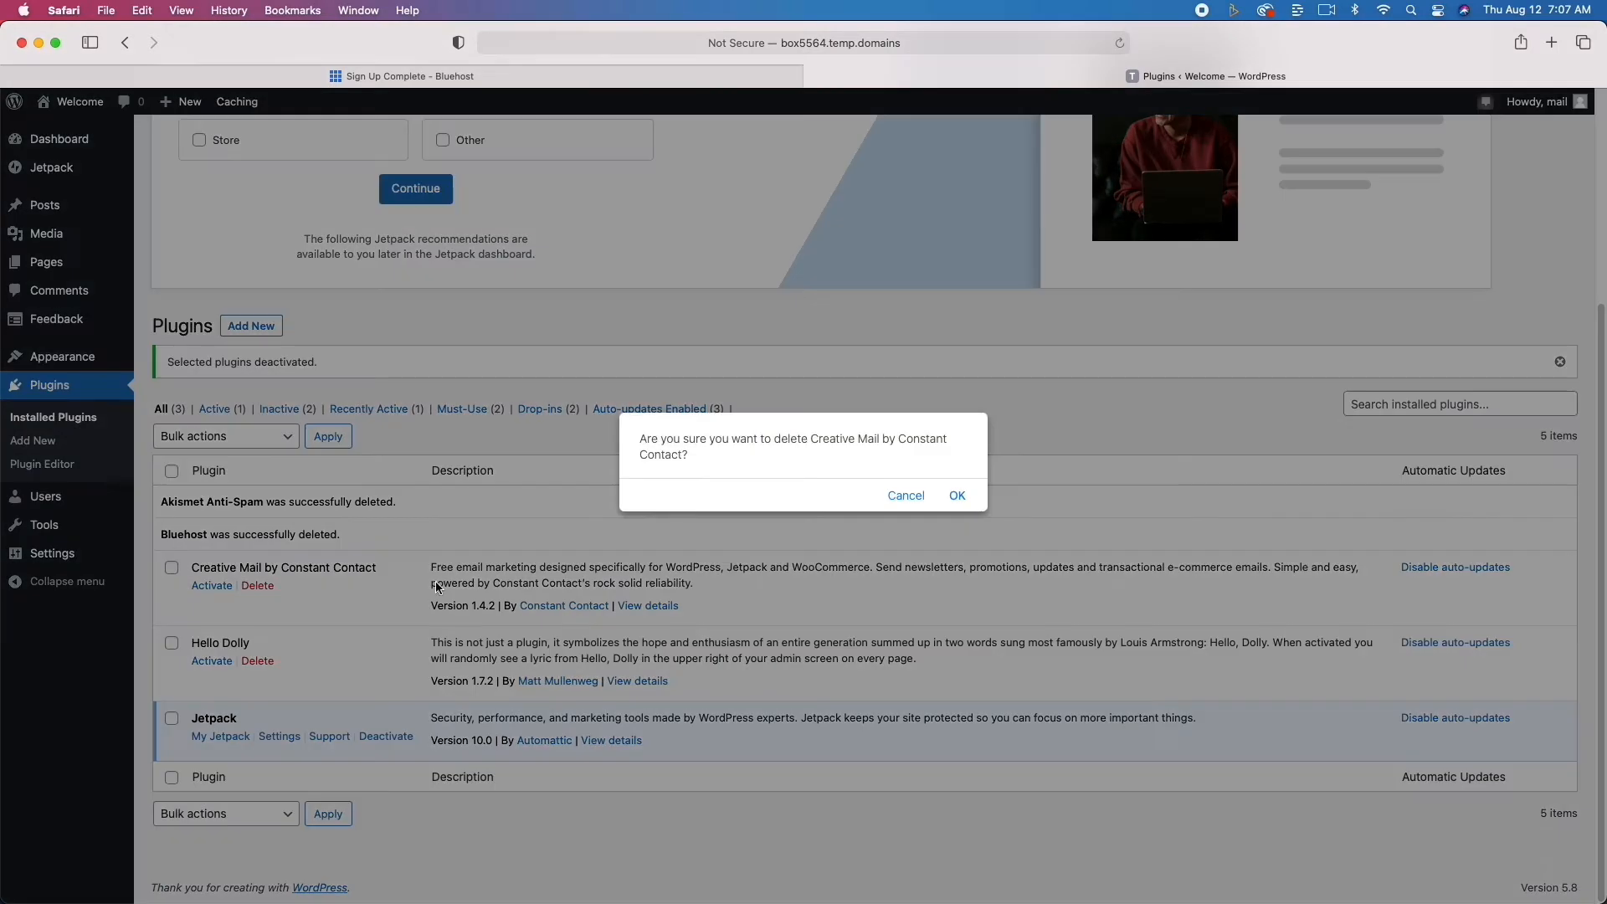
{"action": "left_click", "coordinate": [957, 495]}
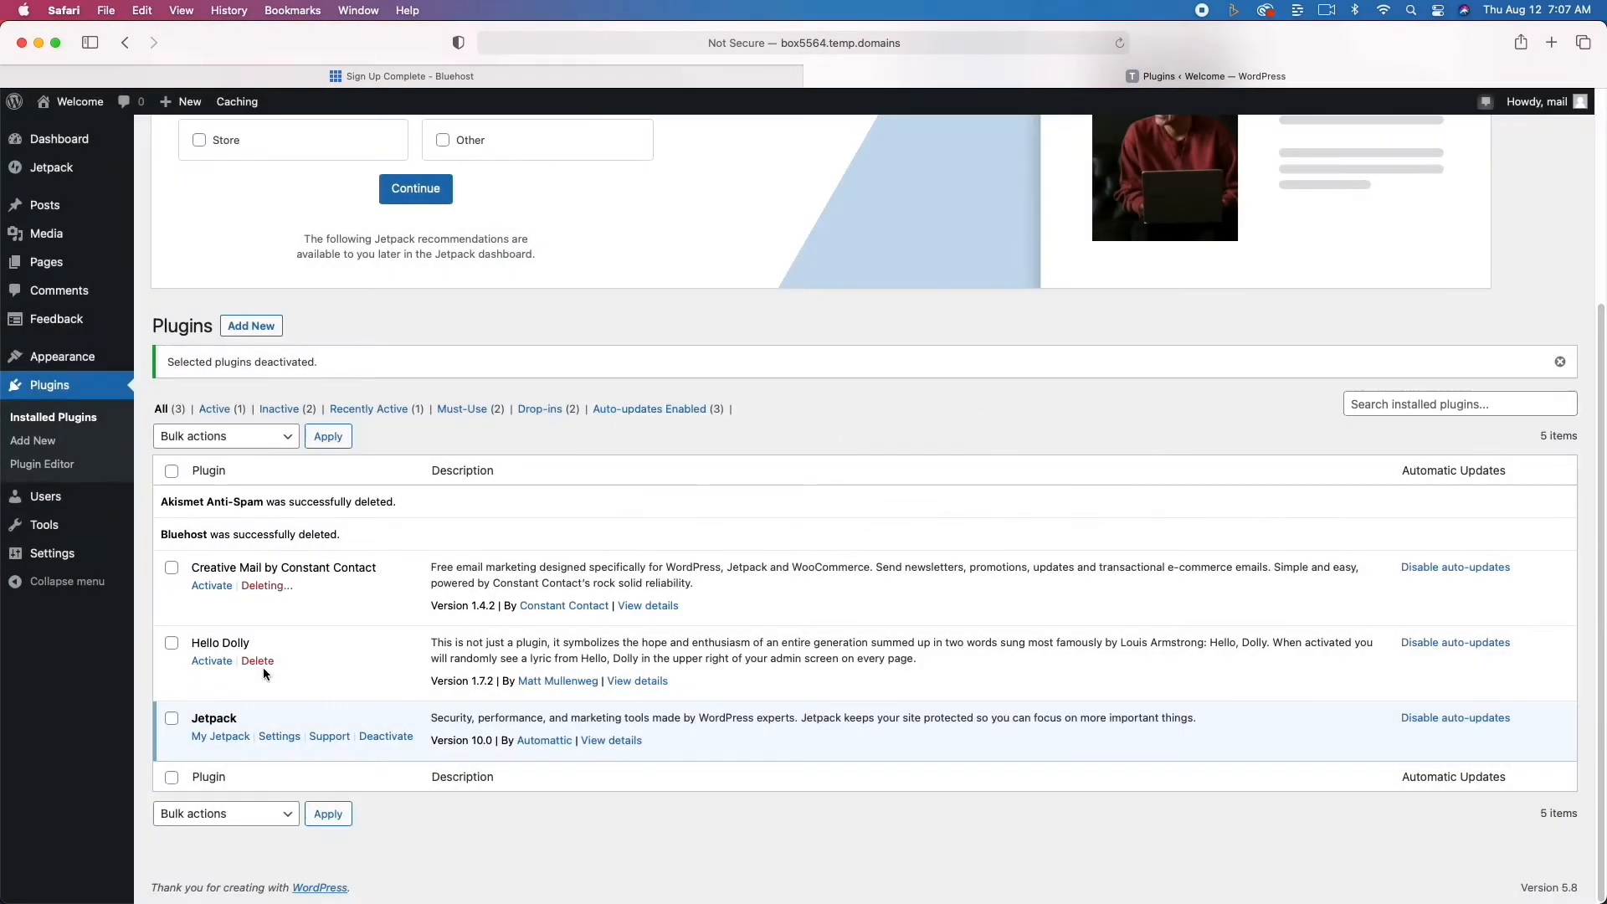
{"action": "left_click", "coordinate": [261, 661]}
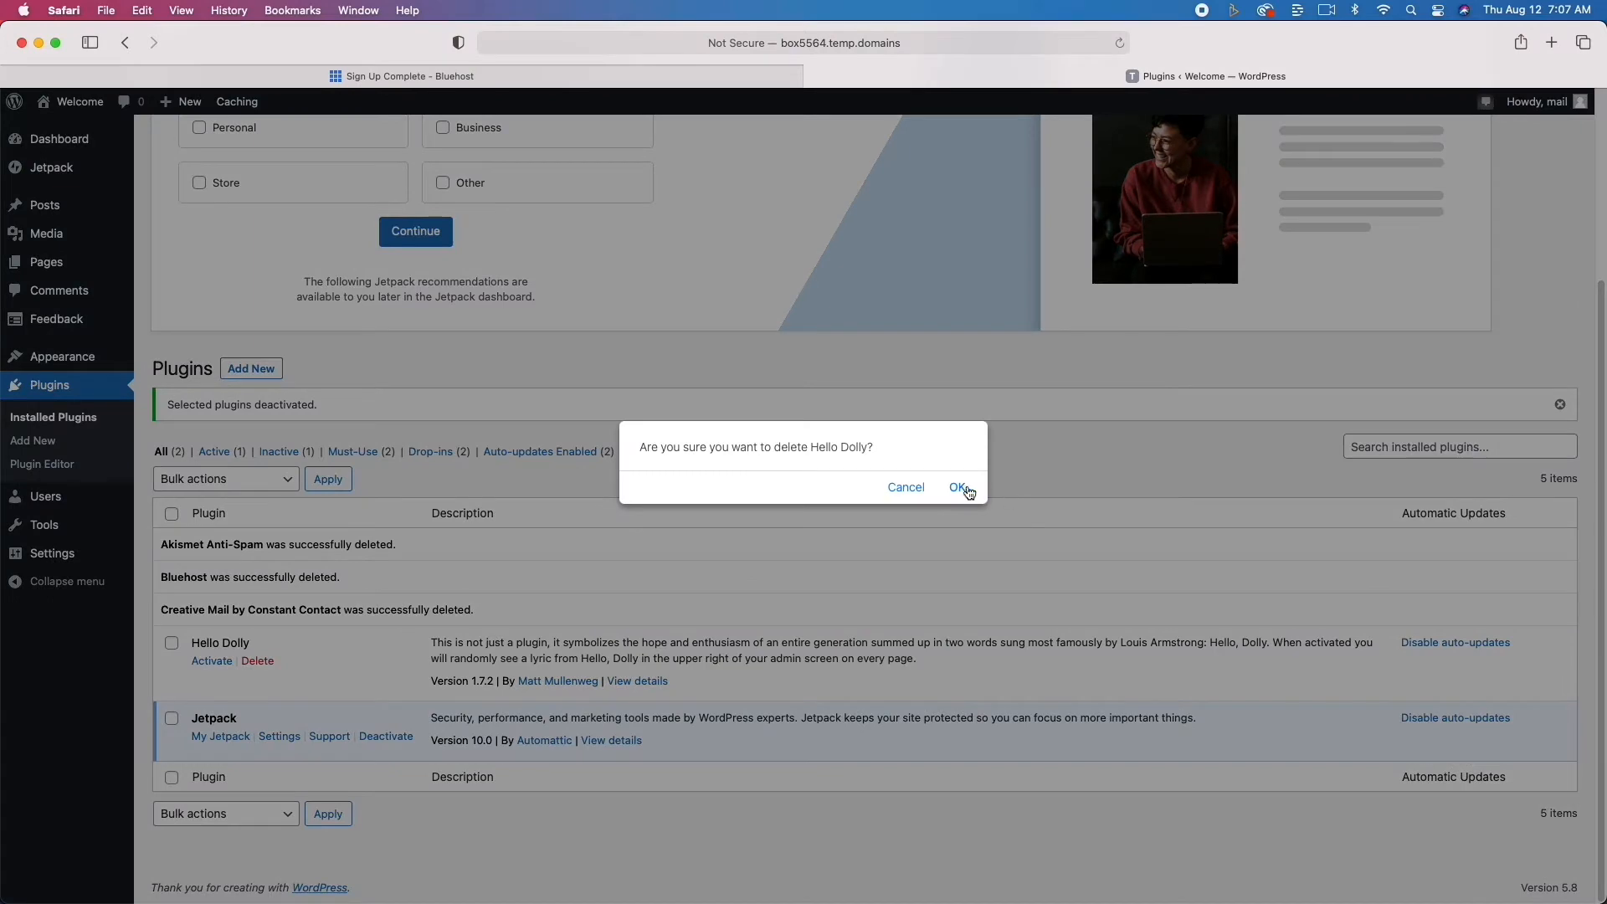
{"action": "left_click", "coordinate": [959, 488]}
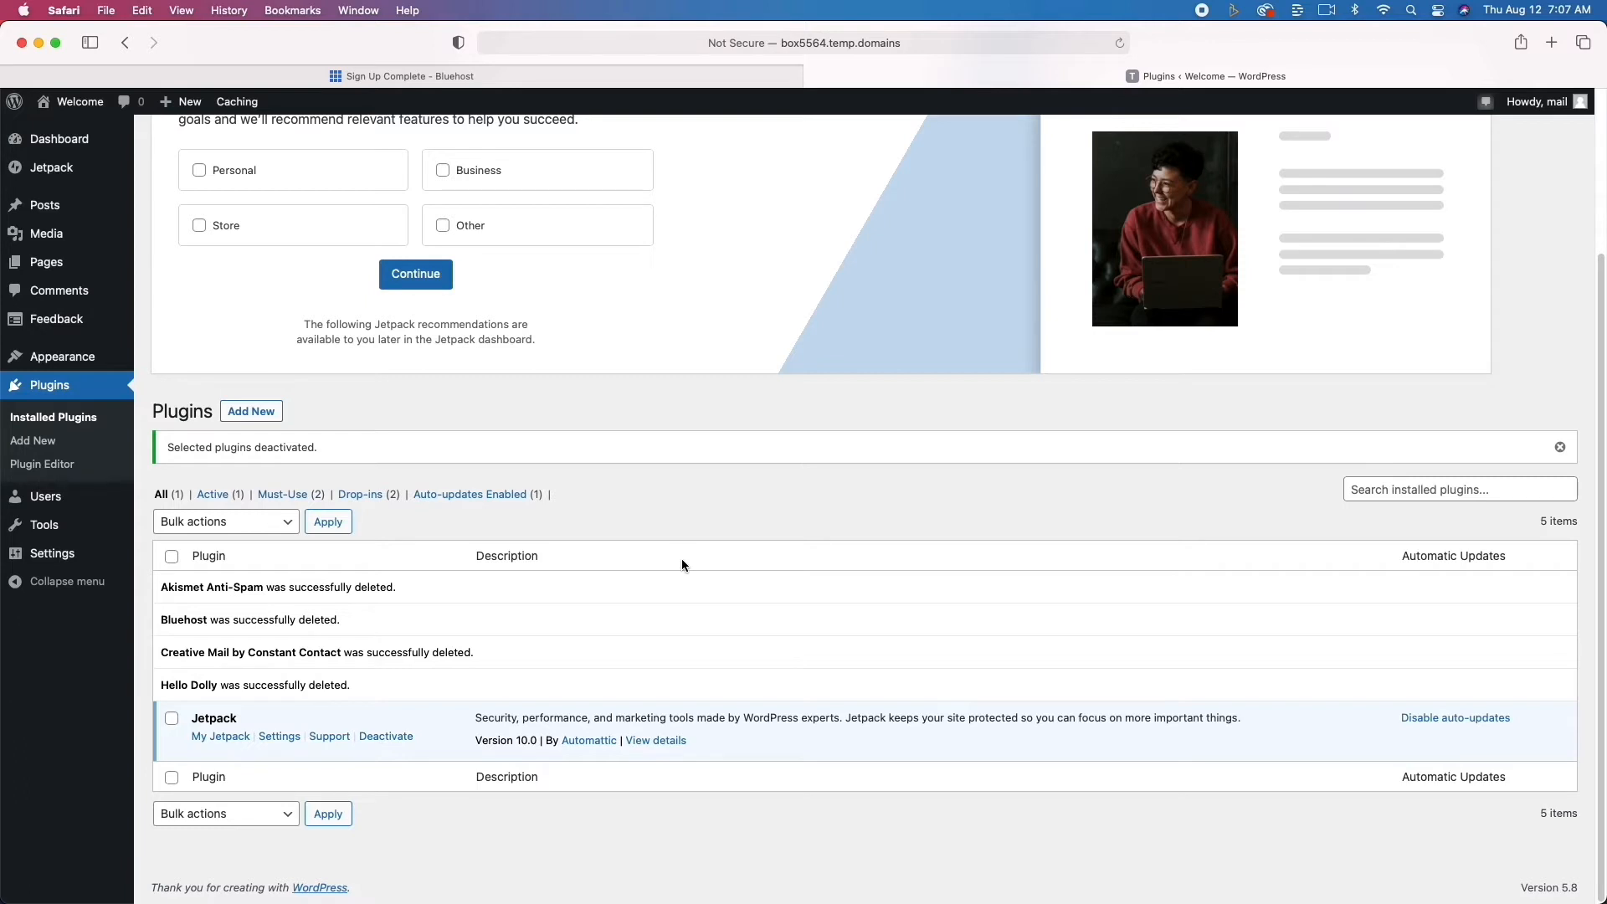
{"action": "mouse_move", "coordinate": [69, 560]}
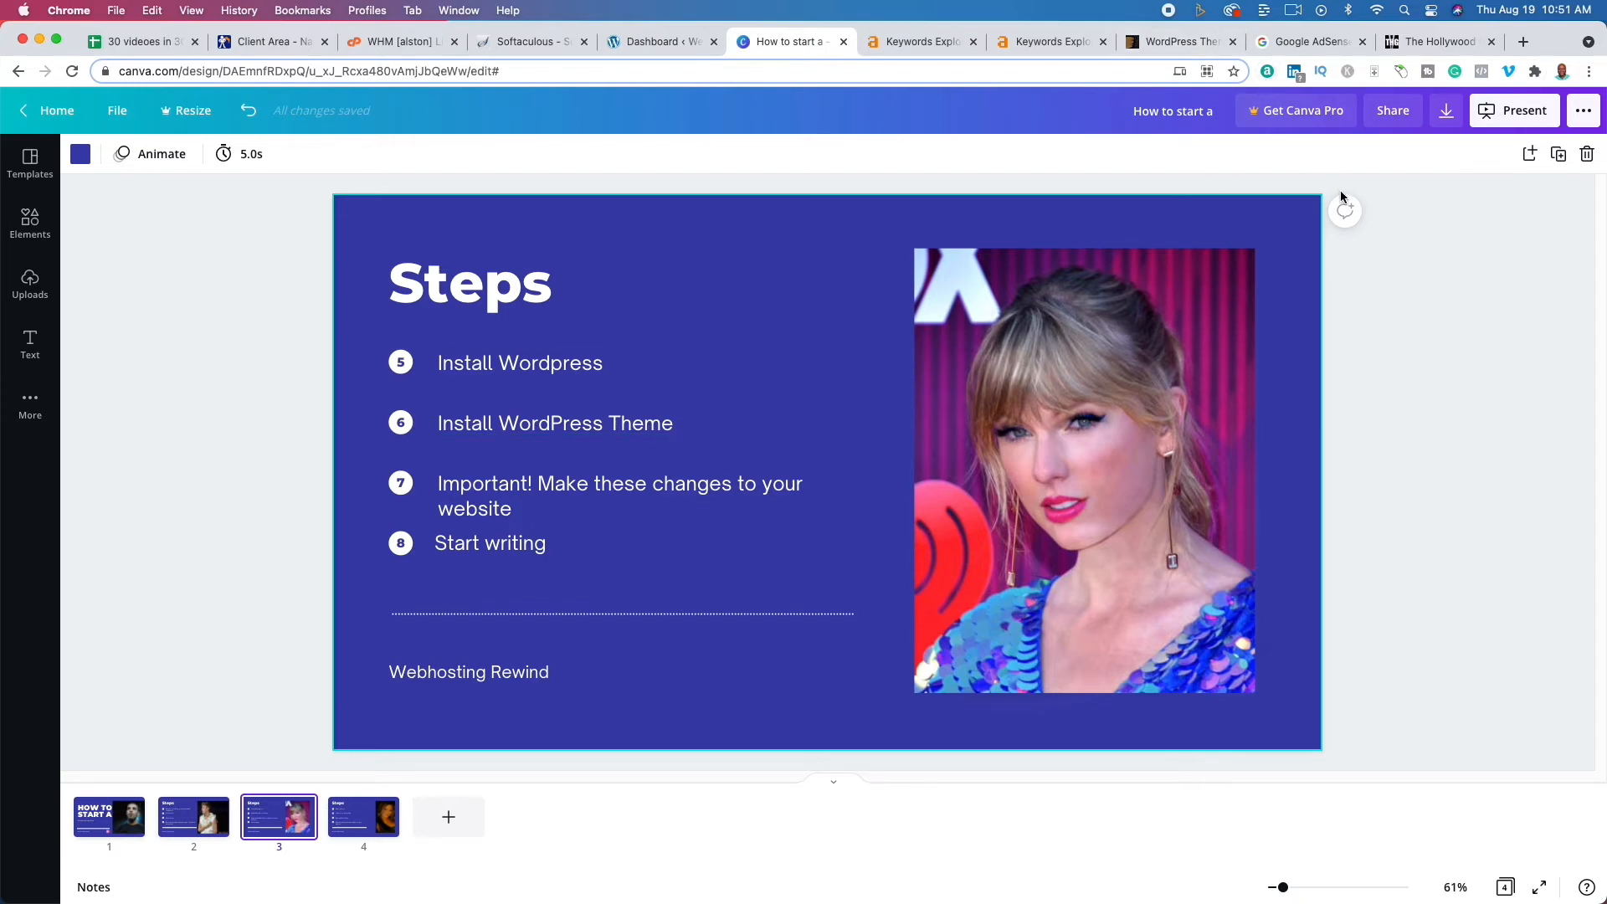
- Switch to The Hollywood Gossip site and look through its article grid as a layout example for the blog
{"action": "left_click", "coordinate": [1431, 52]}
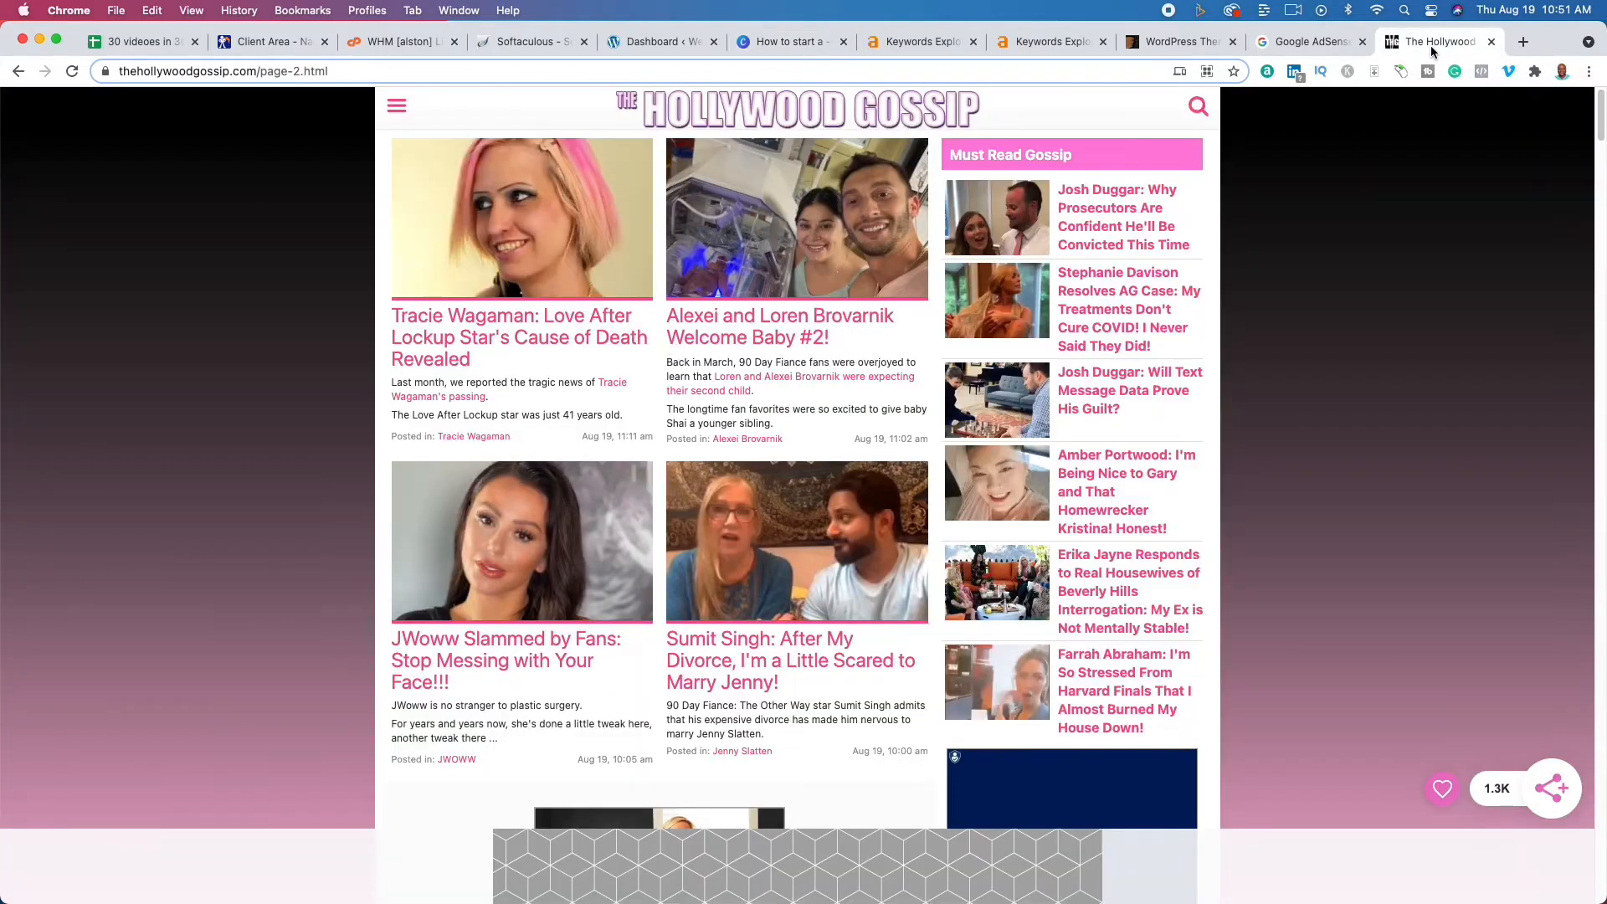
{"action": "scroll", "coordinate": [839, 456], "scroll_direction": "down", "scroll_amount": 10}
{"action": "scroll", "coordinate": [839, 456], "scroll_direction": "down", "scroll_amount": 10}
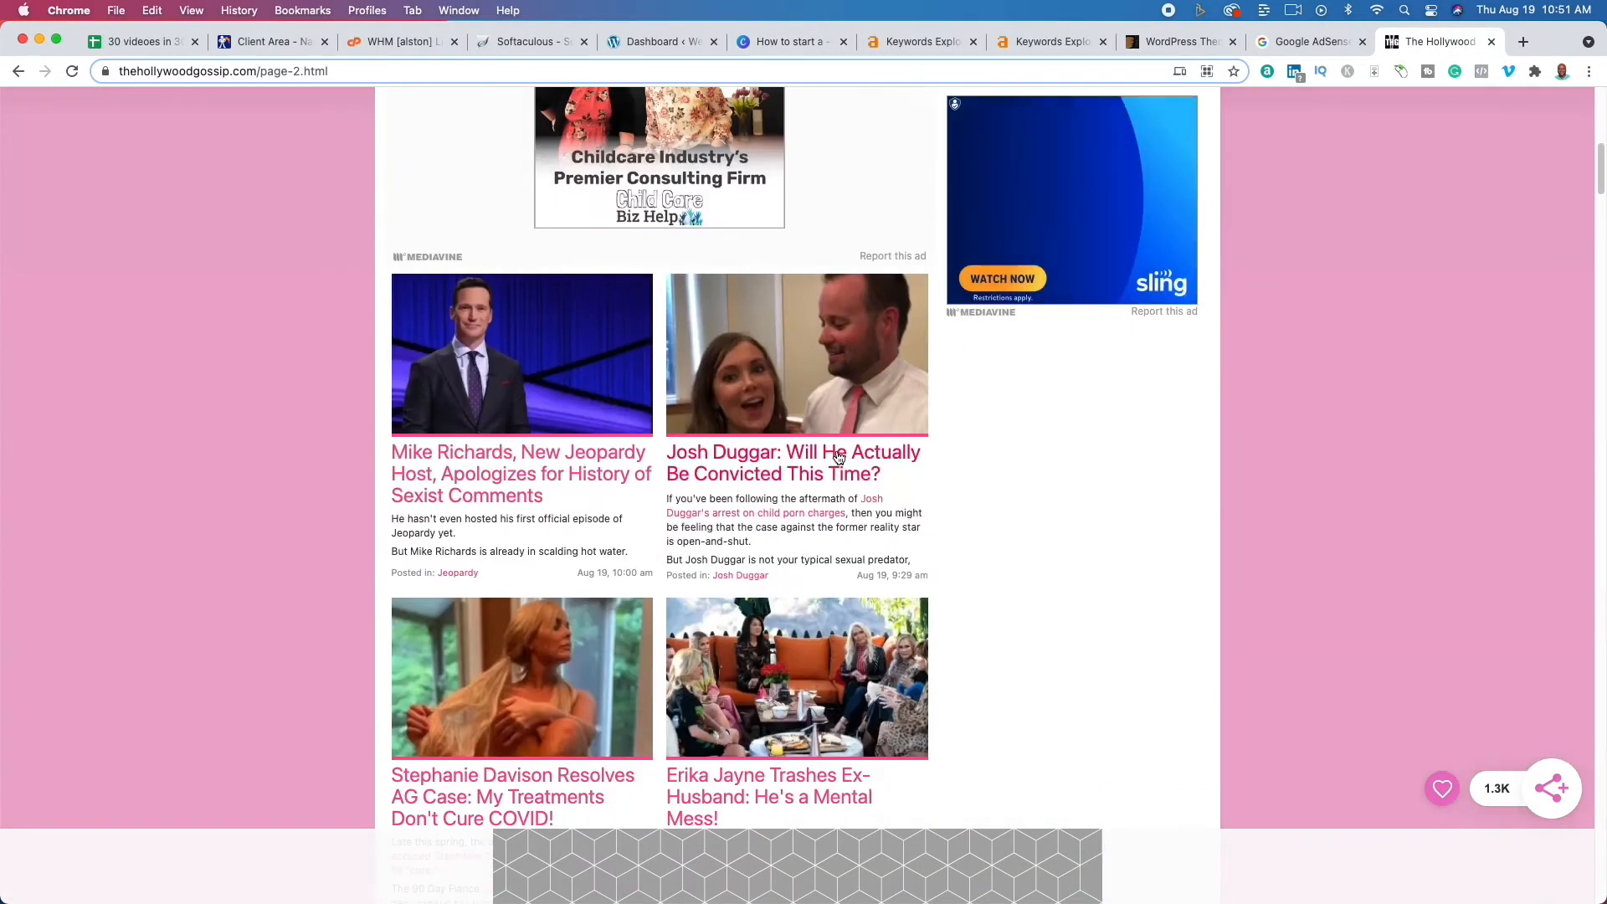
{"action": "scroll", "coordinate": [839, 456], "scroll_direction": "down", "scroll_amount": 15}
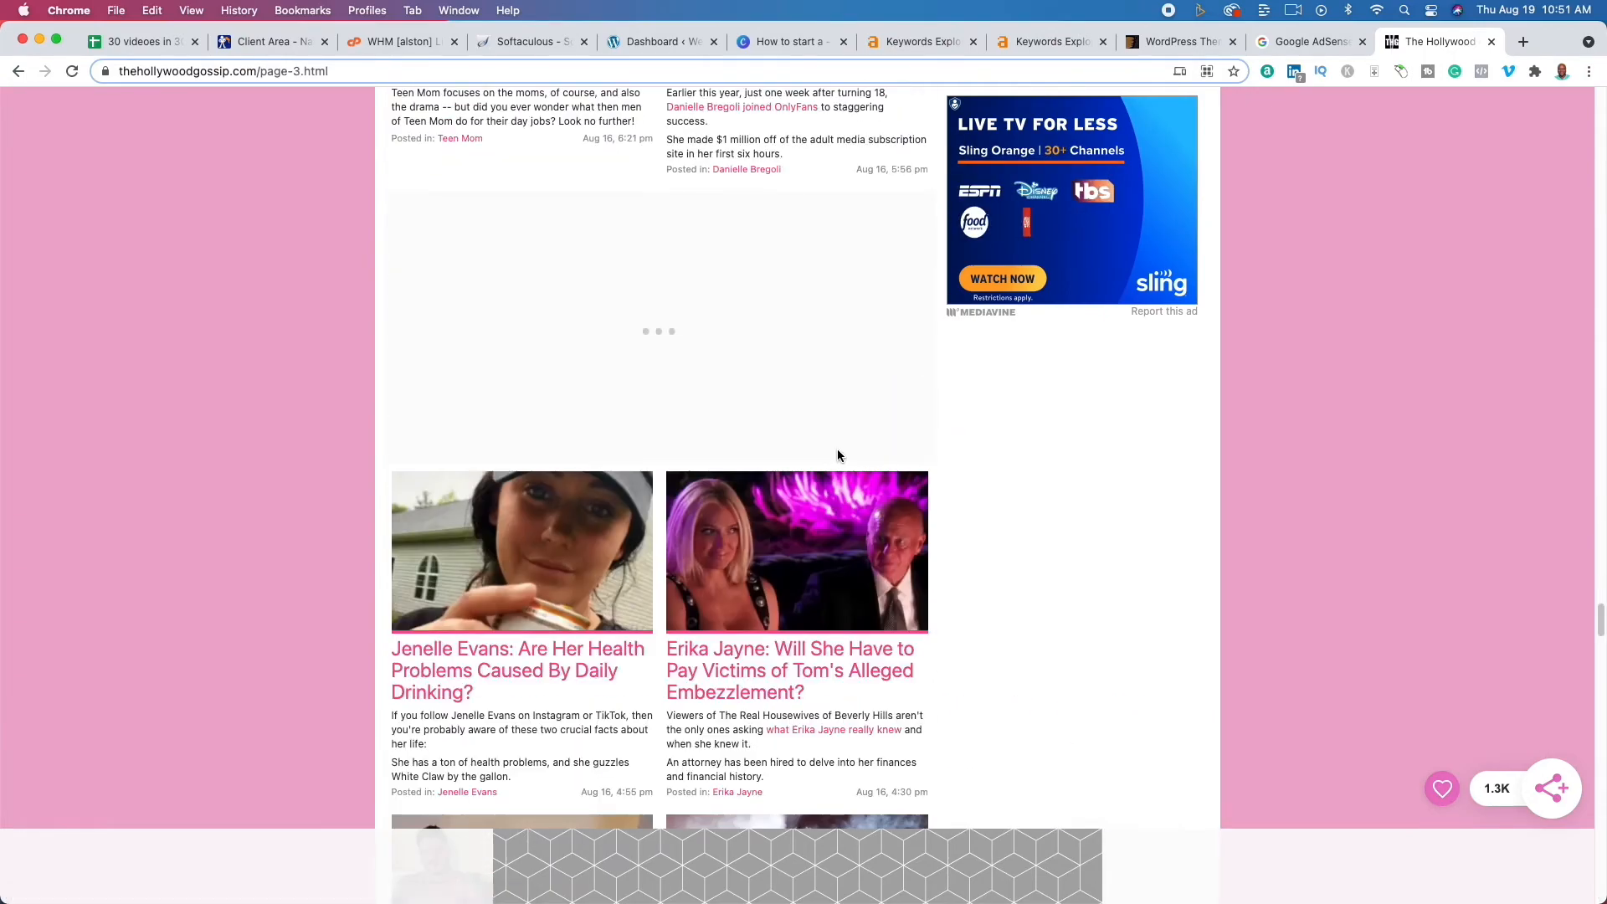
{"action": "scroll", "coordinate": [837, 449], "scroll_direction": "down", "scroll_amount": 10}
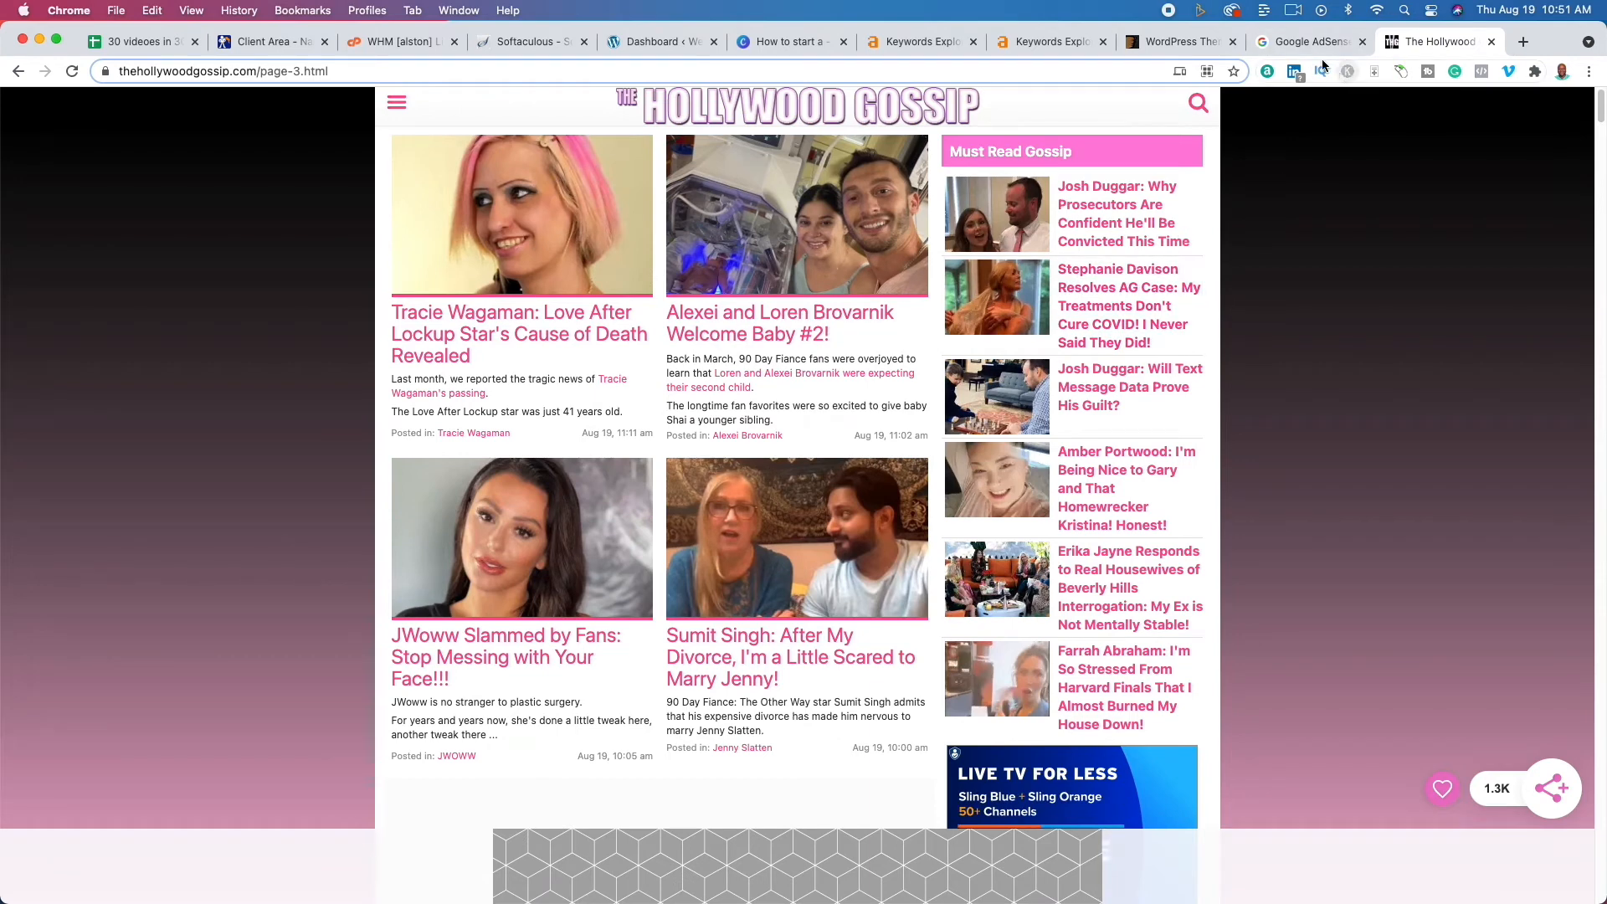
- Switch to ThemeForest and search its themes and templates for "gossip"
{"action": "left_click", "coordinate": [1196, 49]}
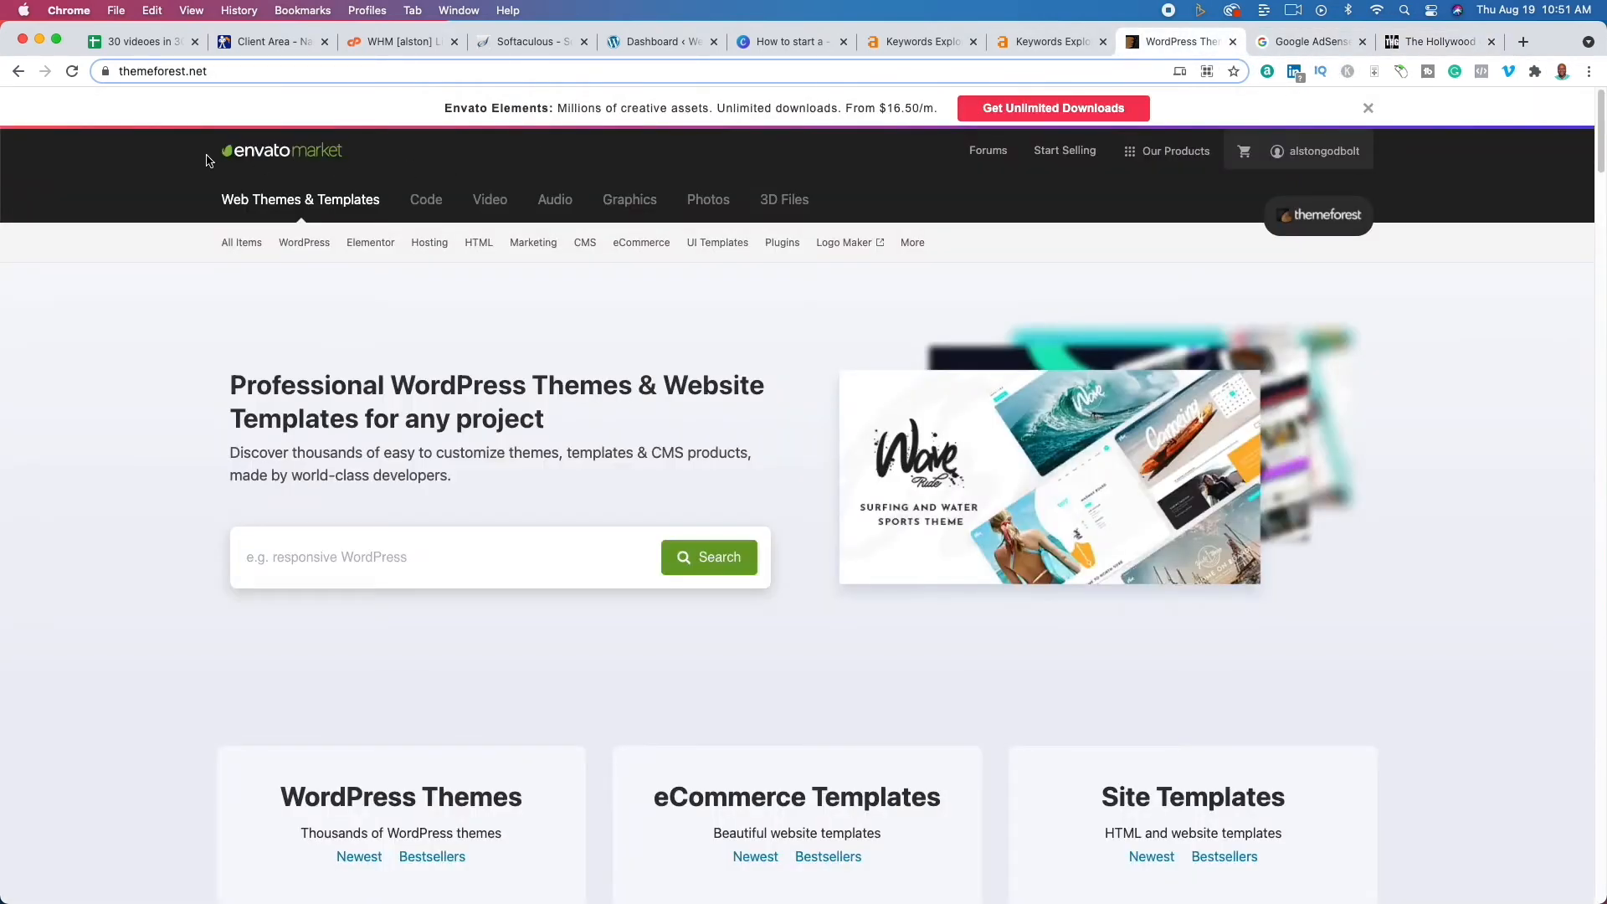
{"action": "left_click", "coordinate": [562, 535]}
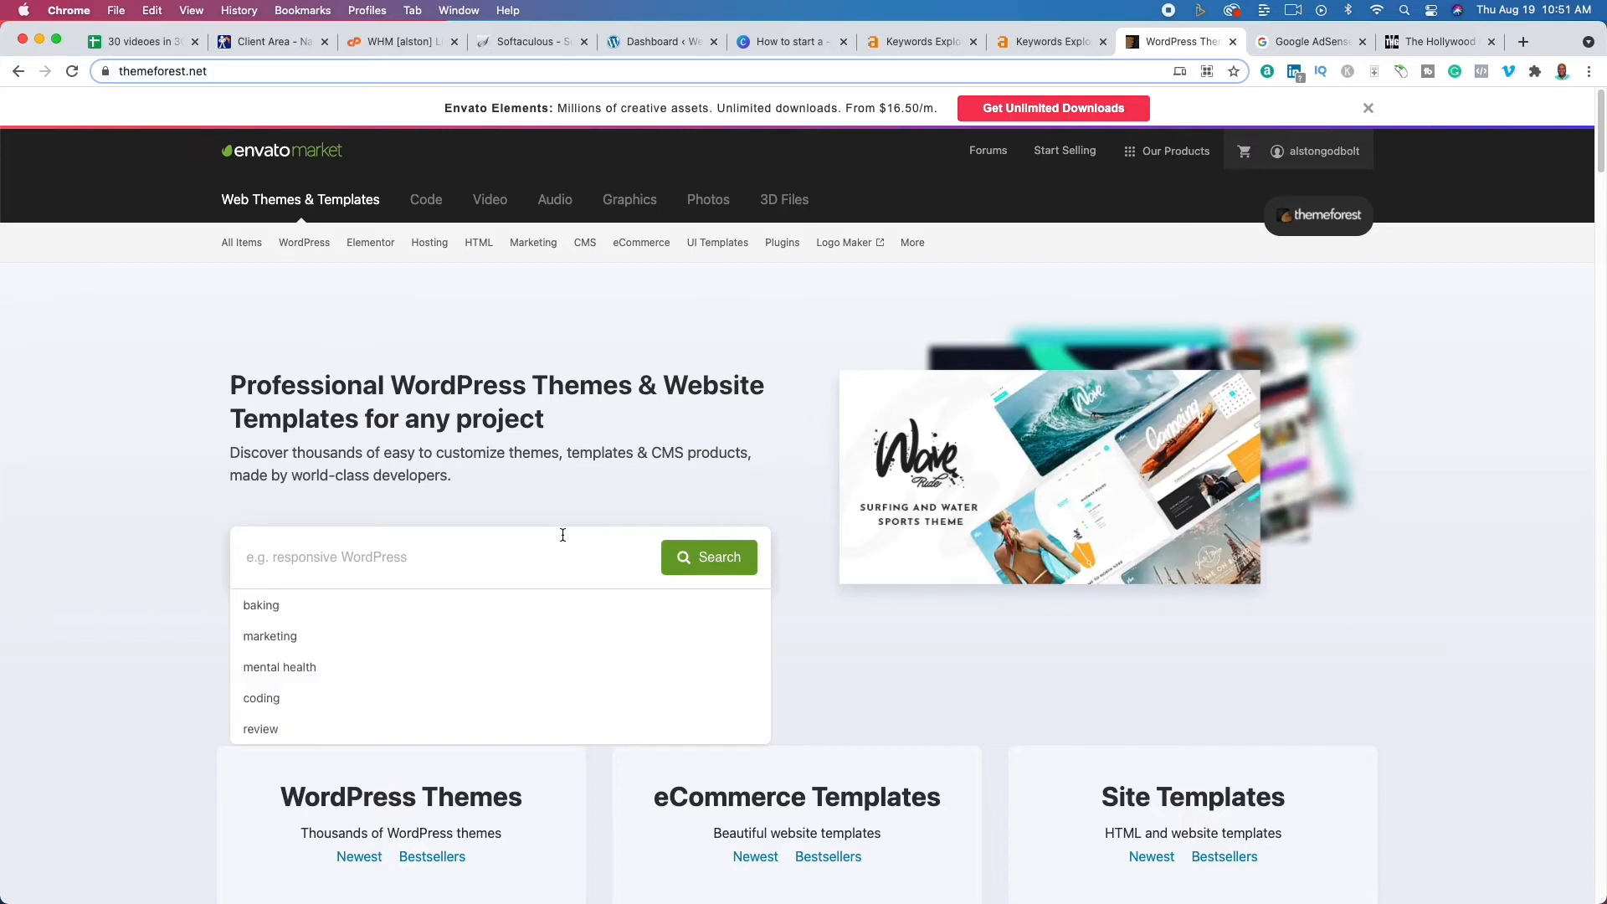
{"action": "type", "text": "gossip"}
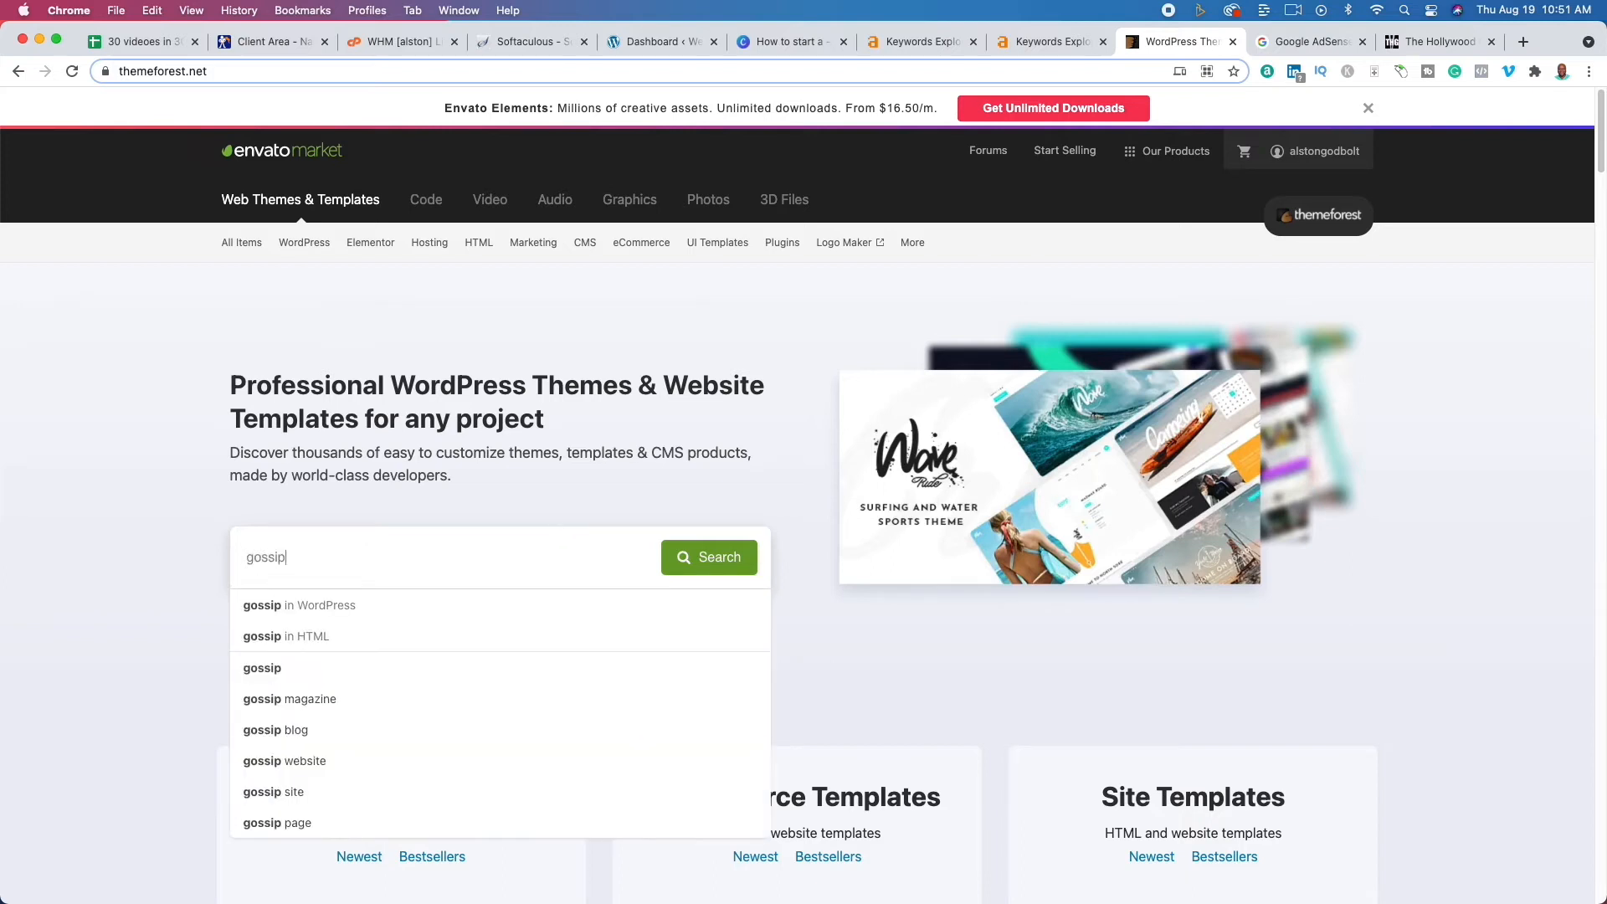
{"action": "key", "text": "Return"}
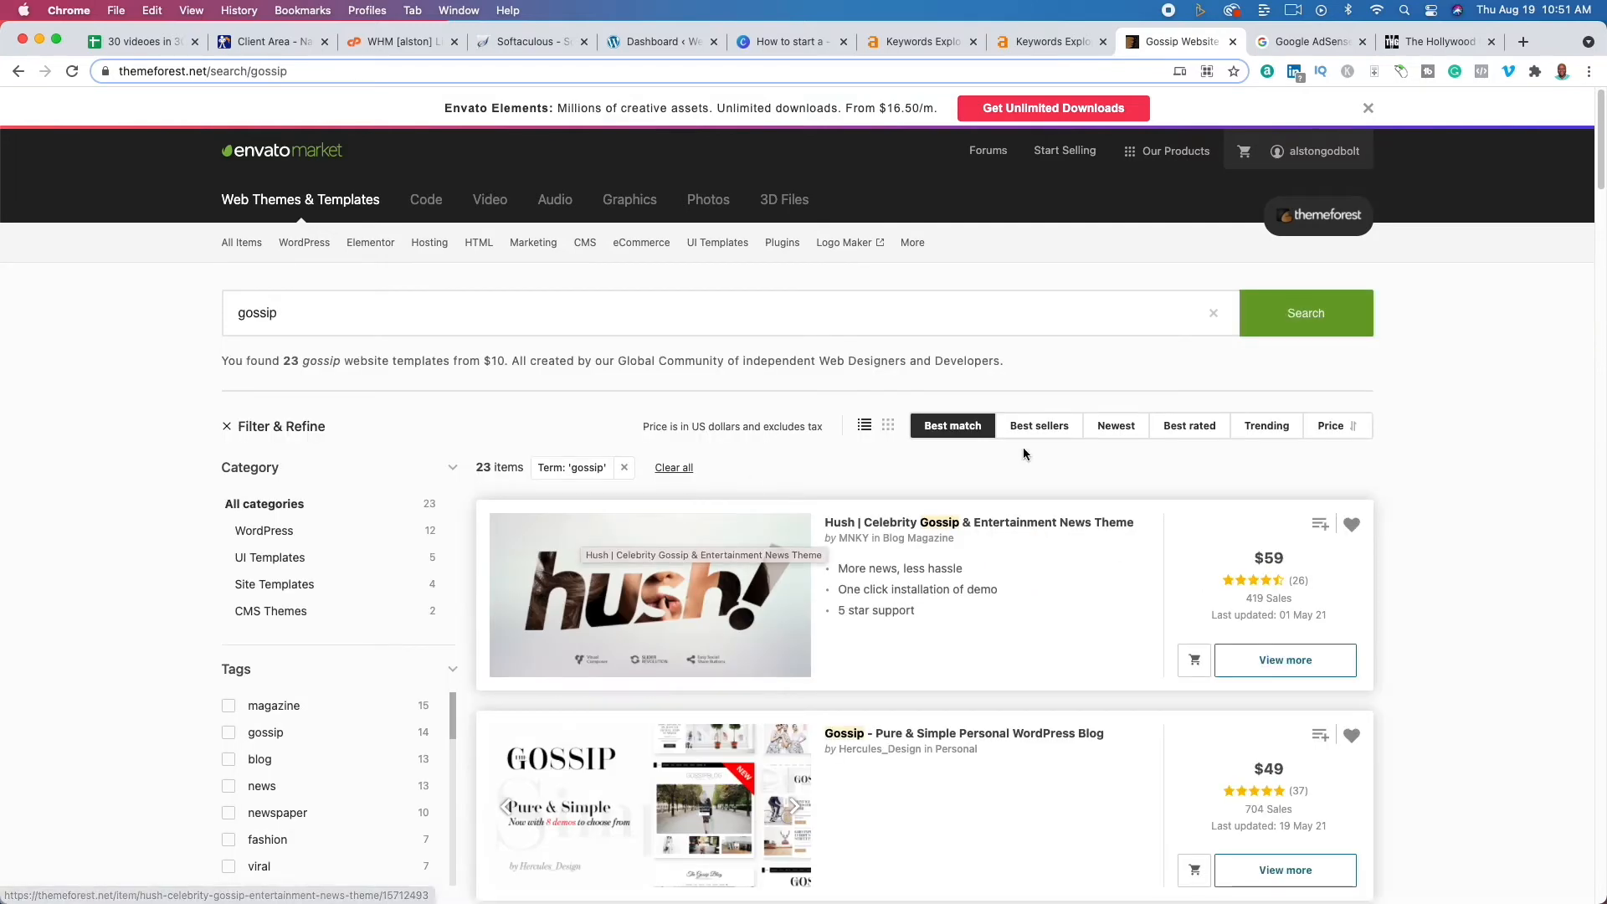
- Browse the gossip theme results on ThemeForest, comparing the themes' designs, prices and ratings
{"action": "scroll", "coordinate": [1023, 447], "scroll_direction": "down", "scroll_amount": 3}
{"action": "scroll", "coordinate": [1023, 453], "scroll_direction": "down", "scroll_amount": 4}
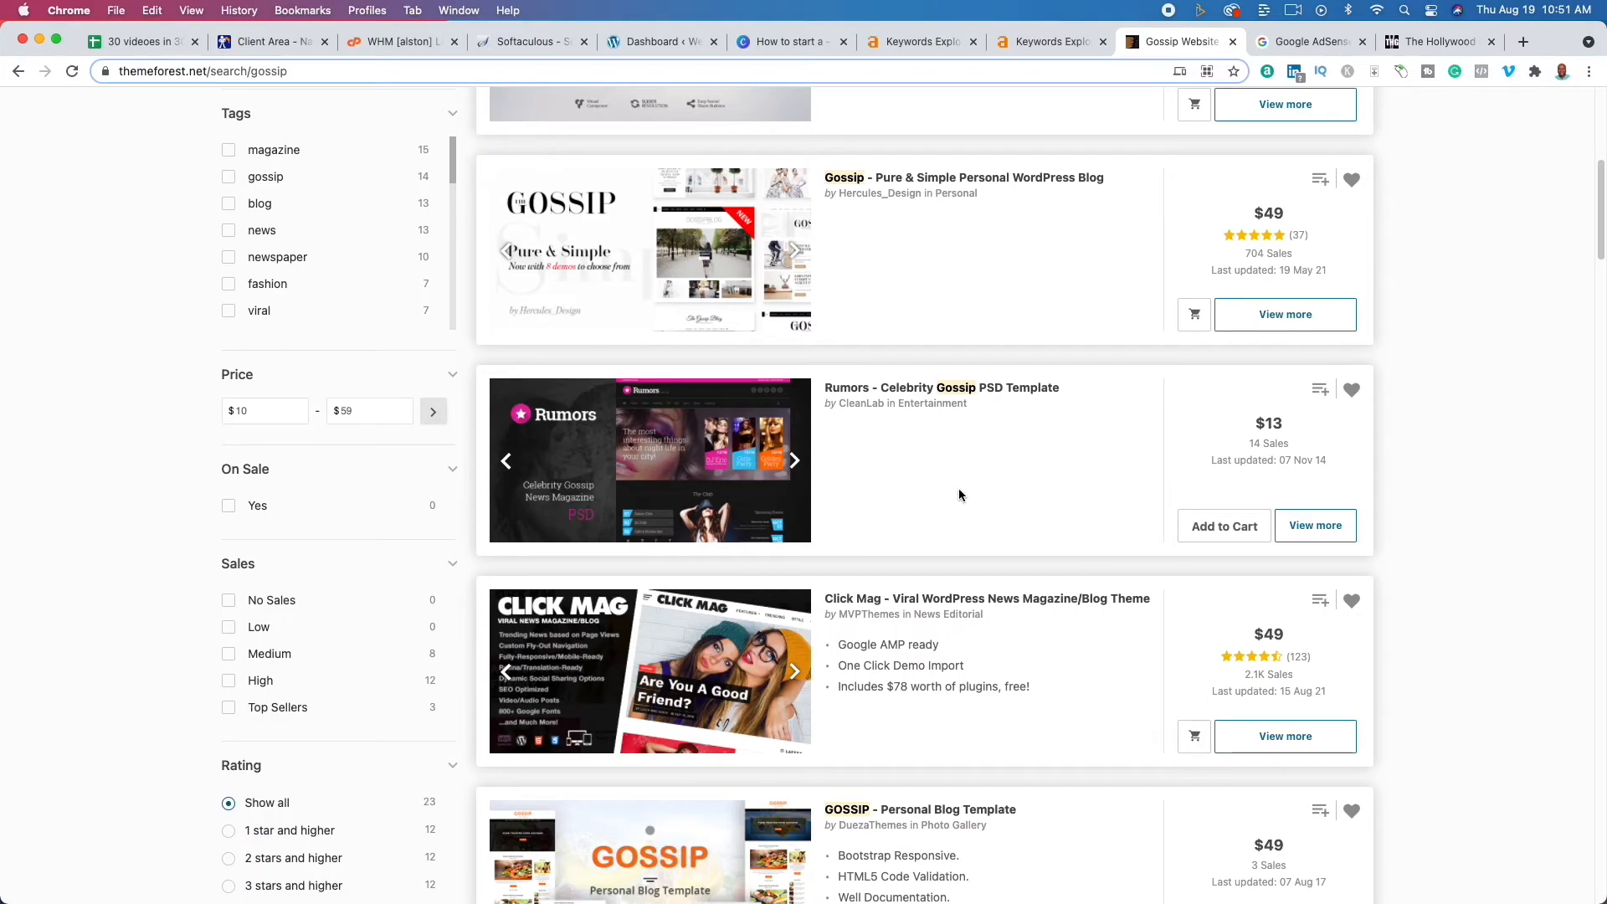
{"action": "scroll", "coordinate": [1004, 482], "scroll_direction": "up", "scroll_amount": 7}
{"action": "scroll", "coordinate": [1005, 485], "scroll_direction": "down", "scroll_amount": 5}
{"action": "scroll", "coordinate": [1004, 484], "scroll_direction": "down", "scroll_amount": 6}
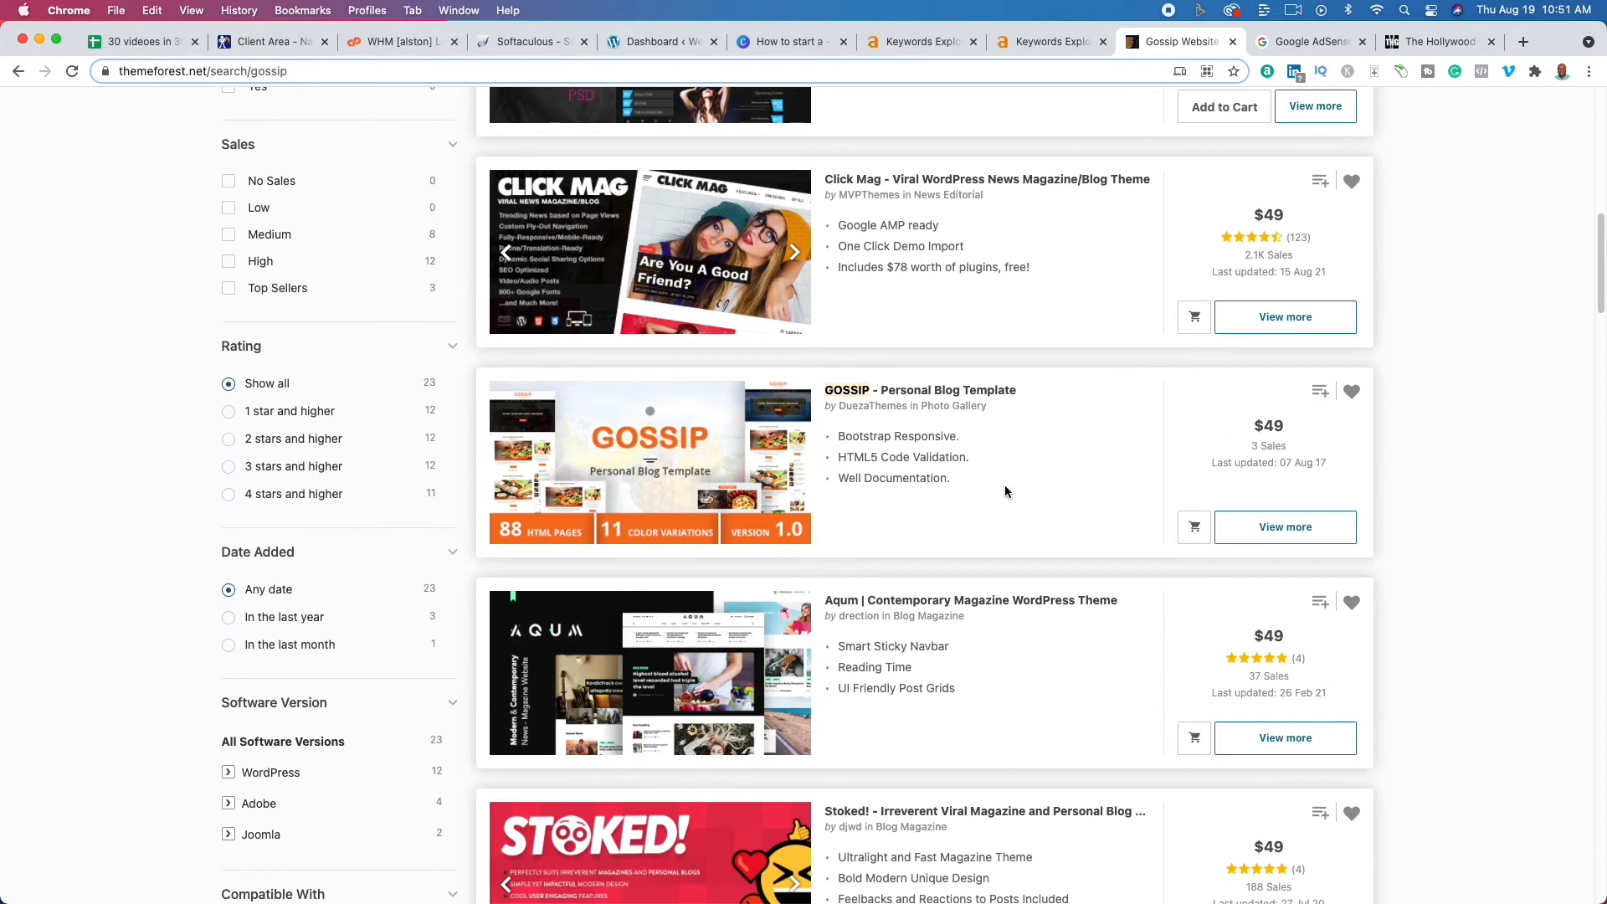
{"action": "scroll", "coordinate": [1004, 489], "scroll_direction": "down", "scroll_amount": 3}
{"action": "scroll", "coordinate": [1004, 496], "scroll_direction": "up", "scroll_amount": 10}
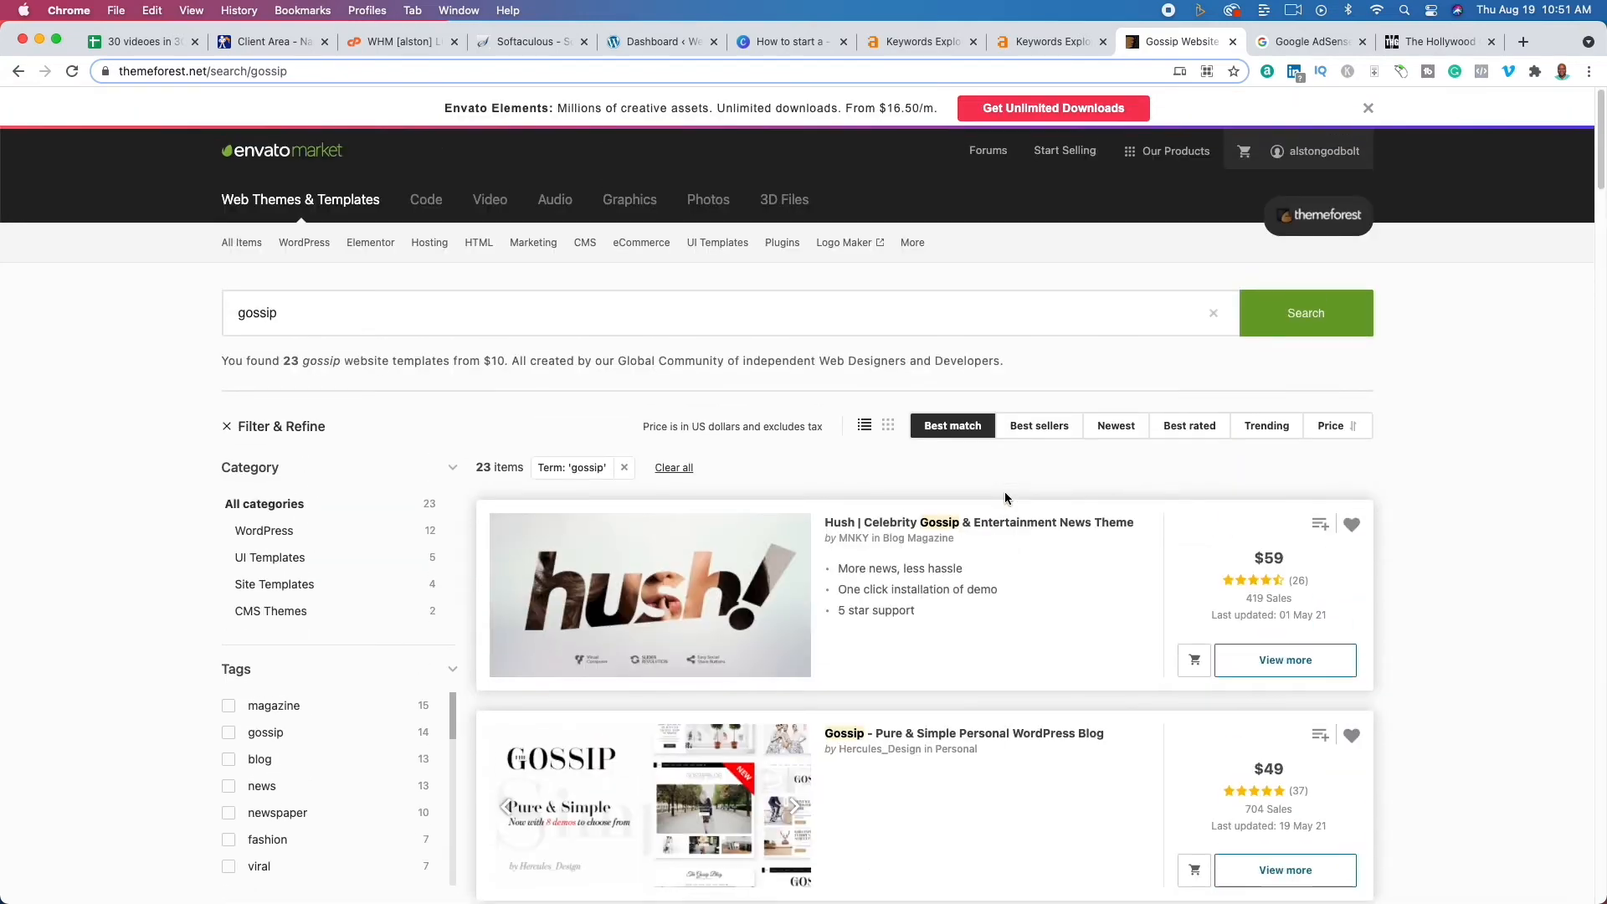
{"action": "scroll", "coordinate": [1098, 533], "scroll_direction": "down", "scroll_amount": 3}
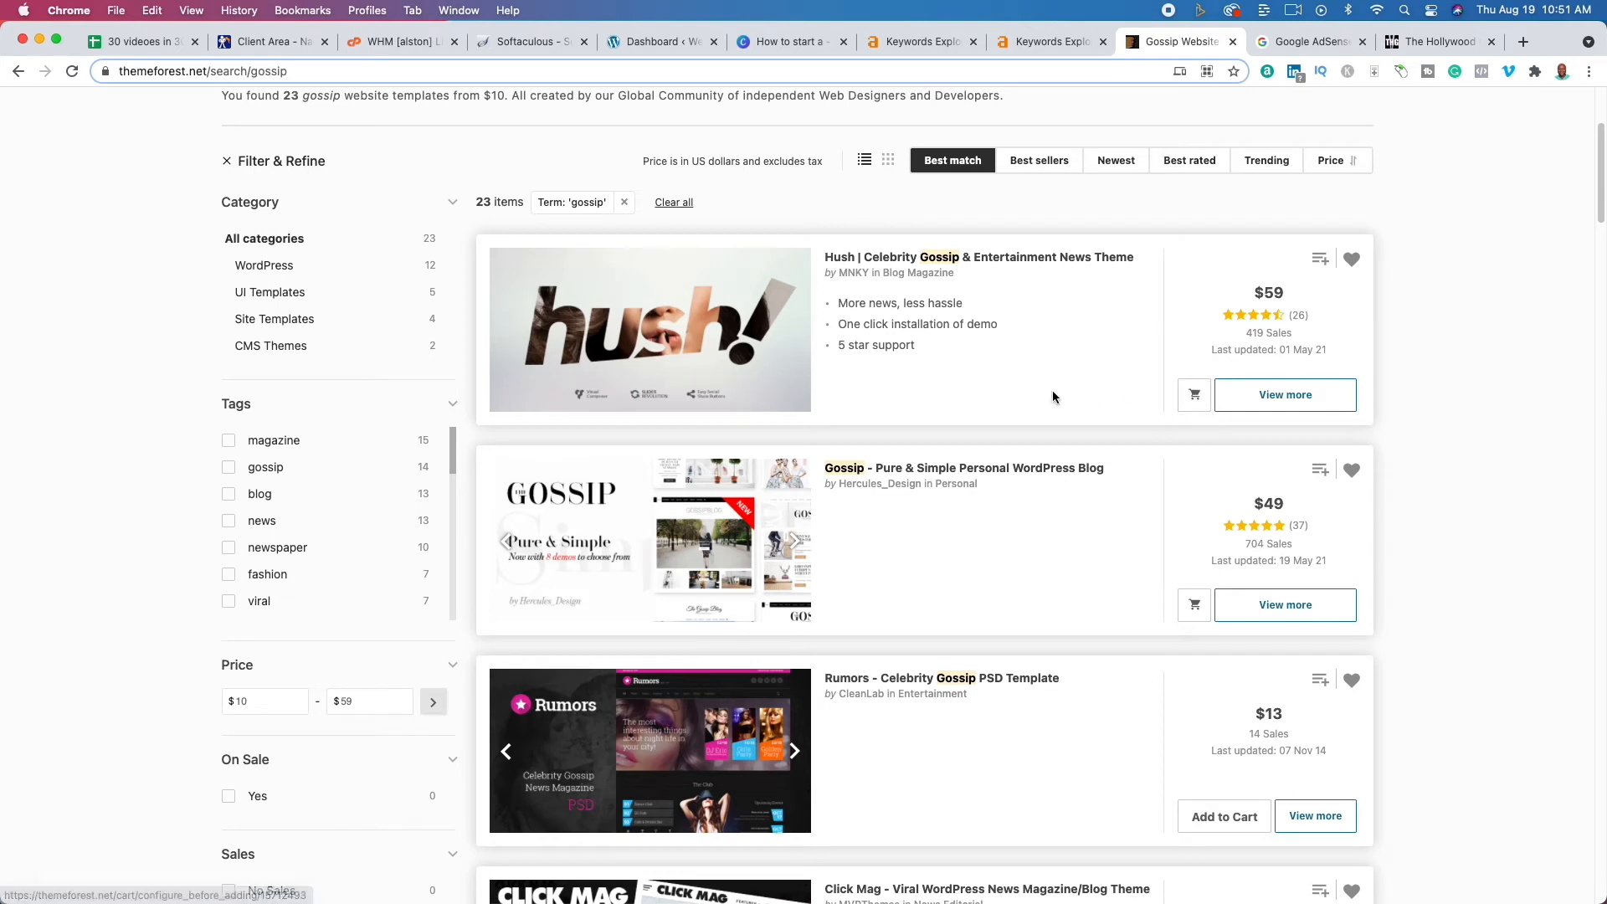
{"action": "scroll", "coordinate": [1053, 392], "scroll_direction": "up", "scroll_amount": 3}
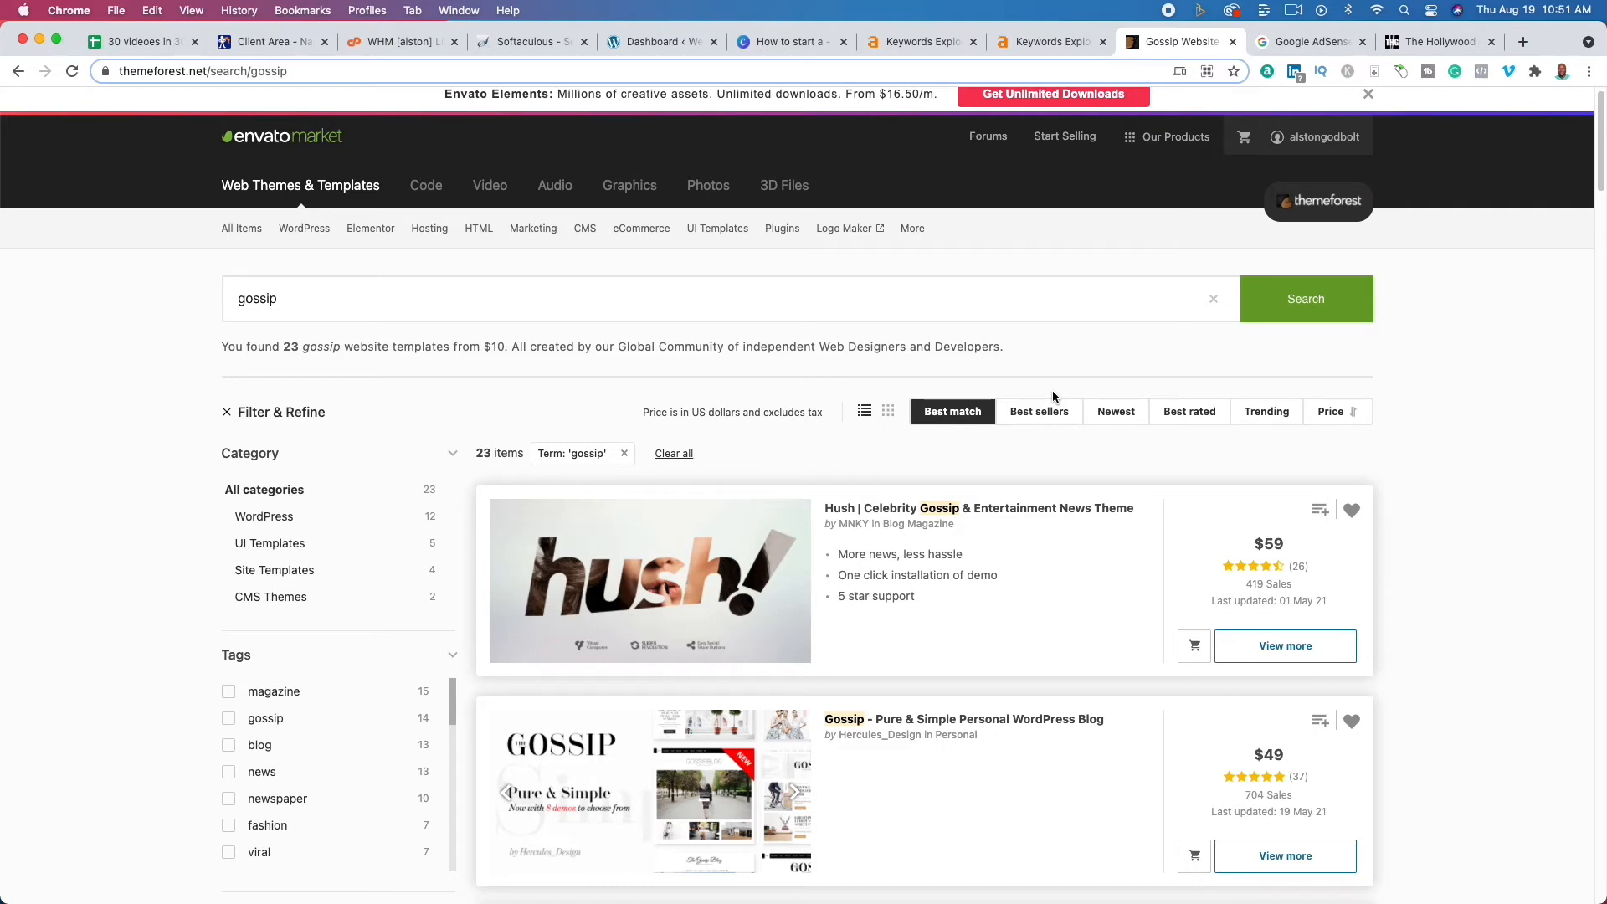
- Switch to the WordPress dashboard and open the form for uploading a new theme as a .zip file
{"action": "left_click", "coordinate": [658, 48]}
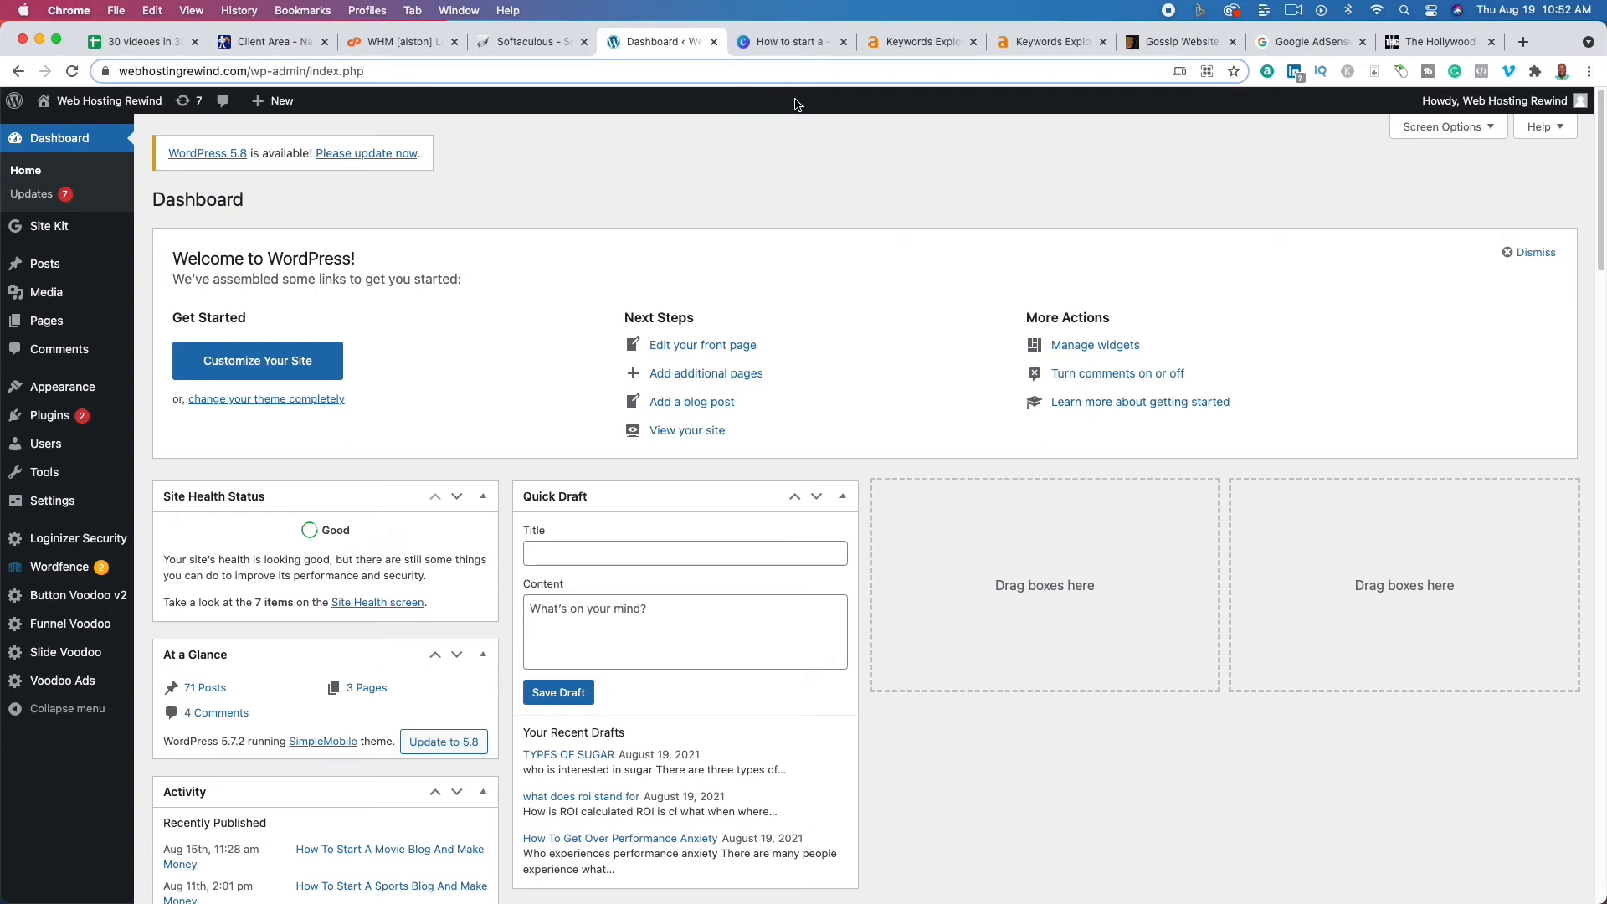
{"action": "mouse_move", "coordinate": [59, 390]}
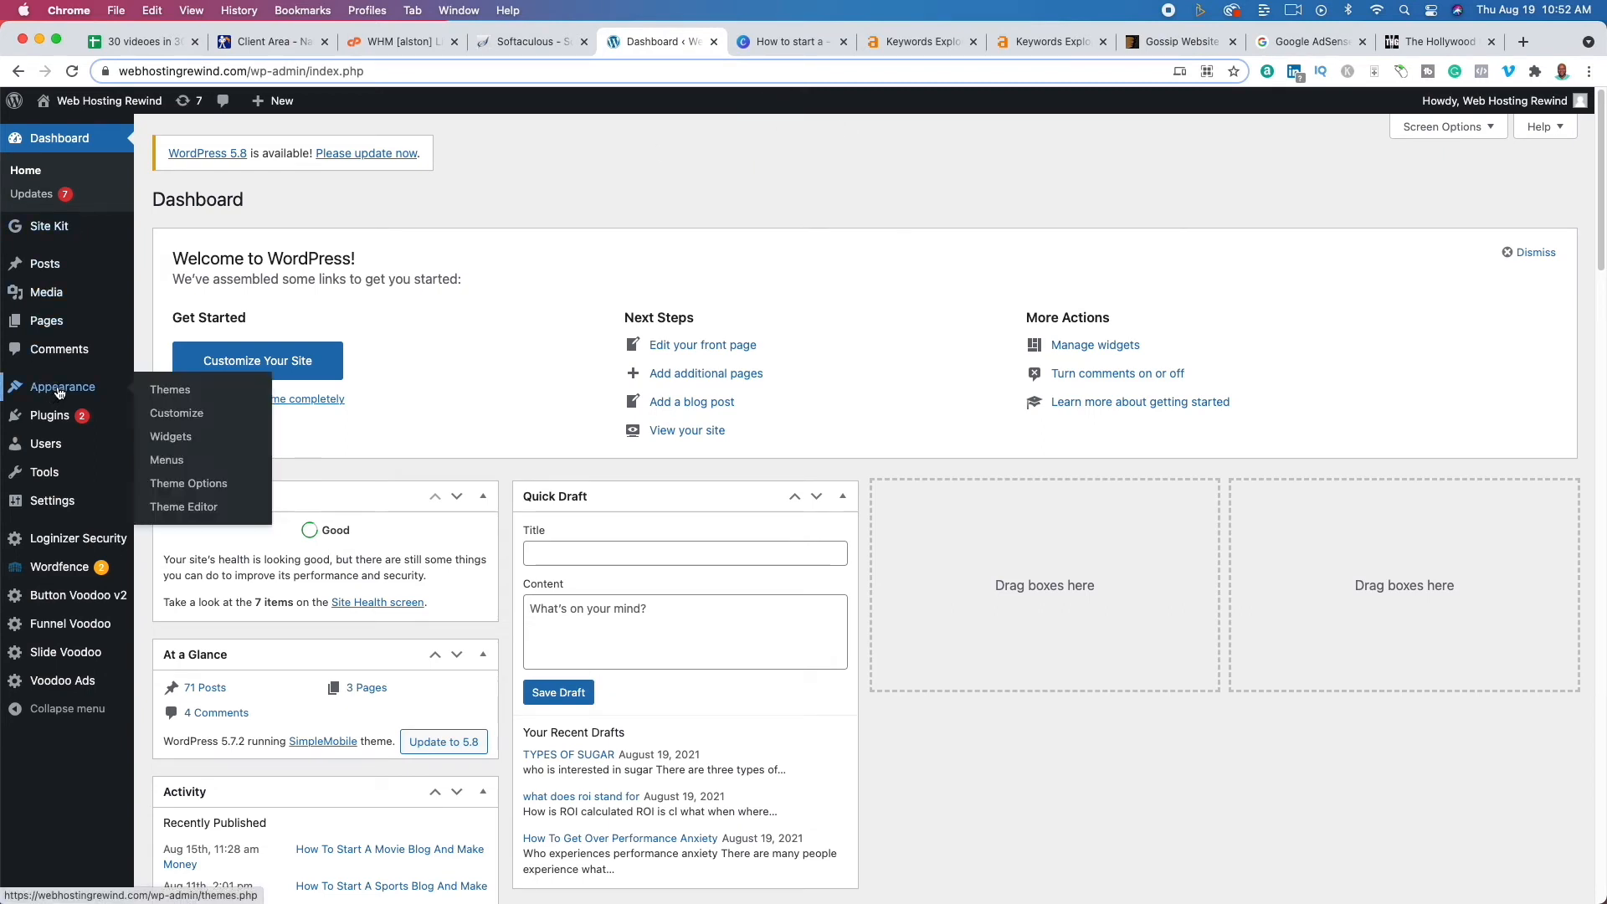
{"action": "left_click", "coordinate": [185, 392]}
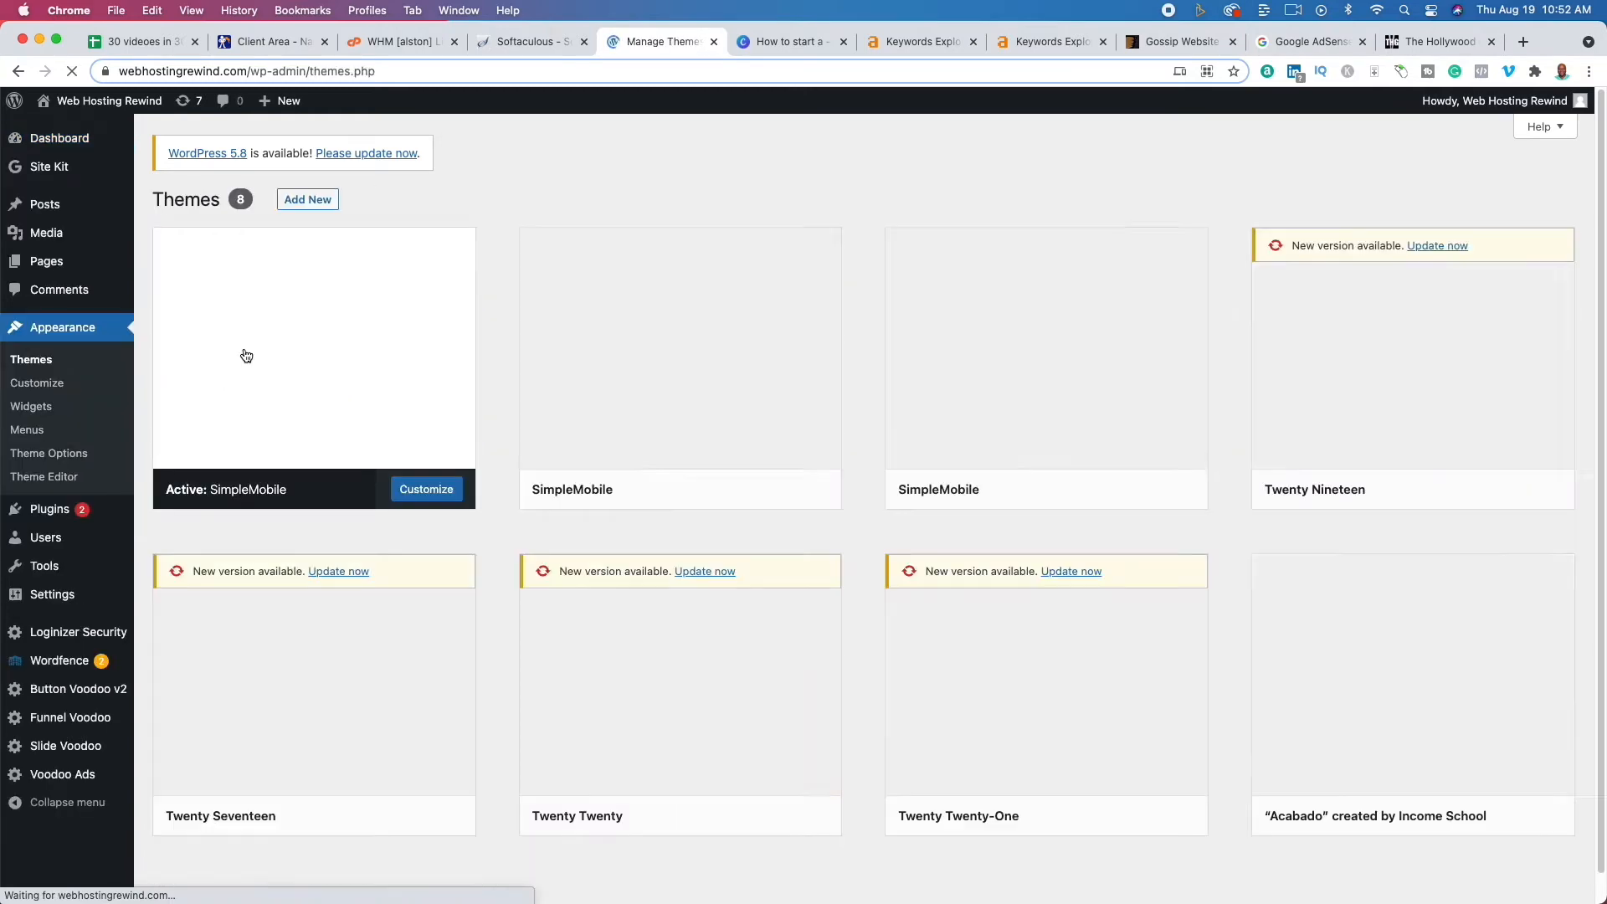
{"action": "left_click", "coordinate": [311, 201]}
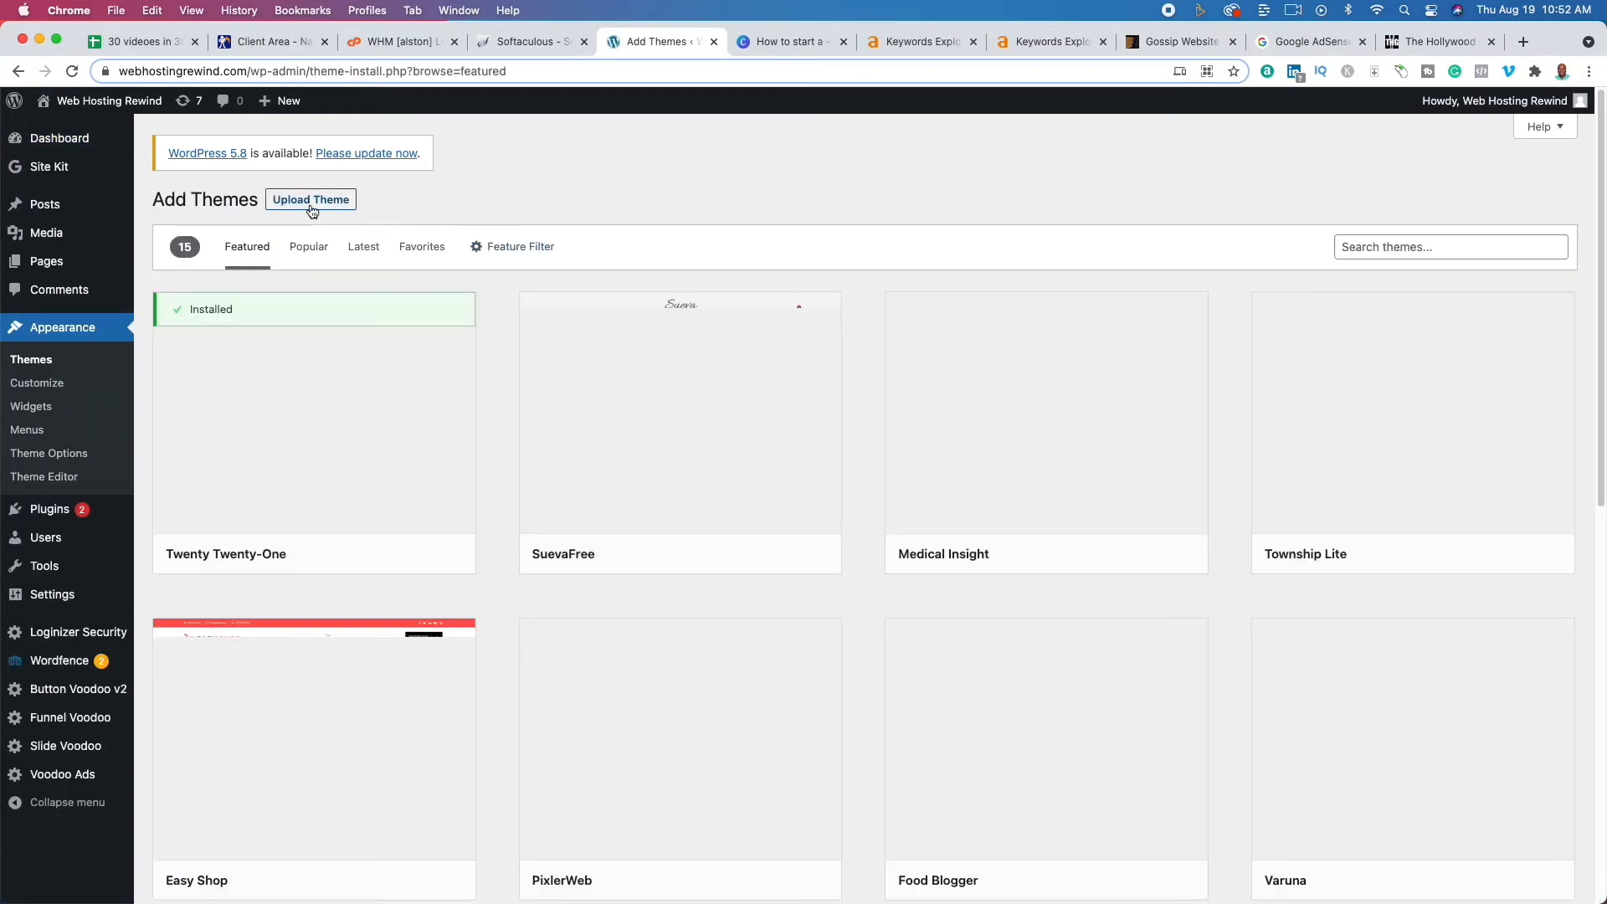
{"action": "left_click", "coordinate": [311, 202]}
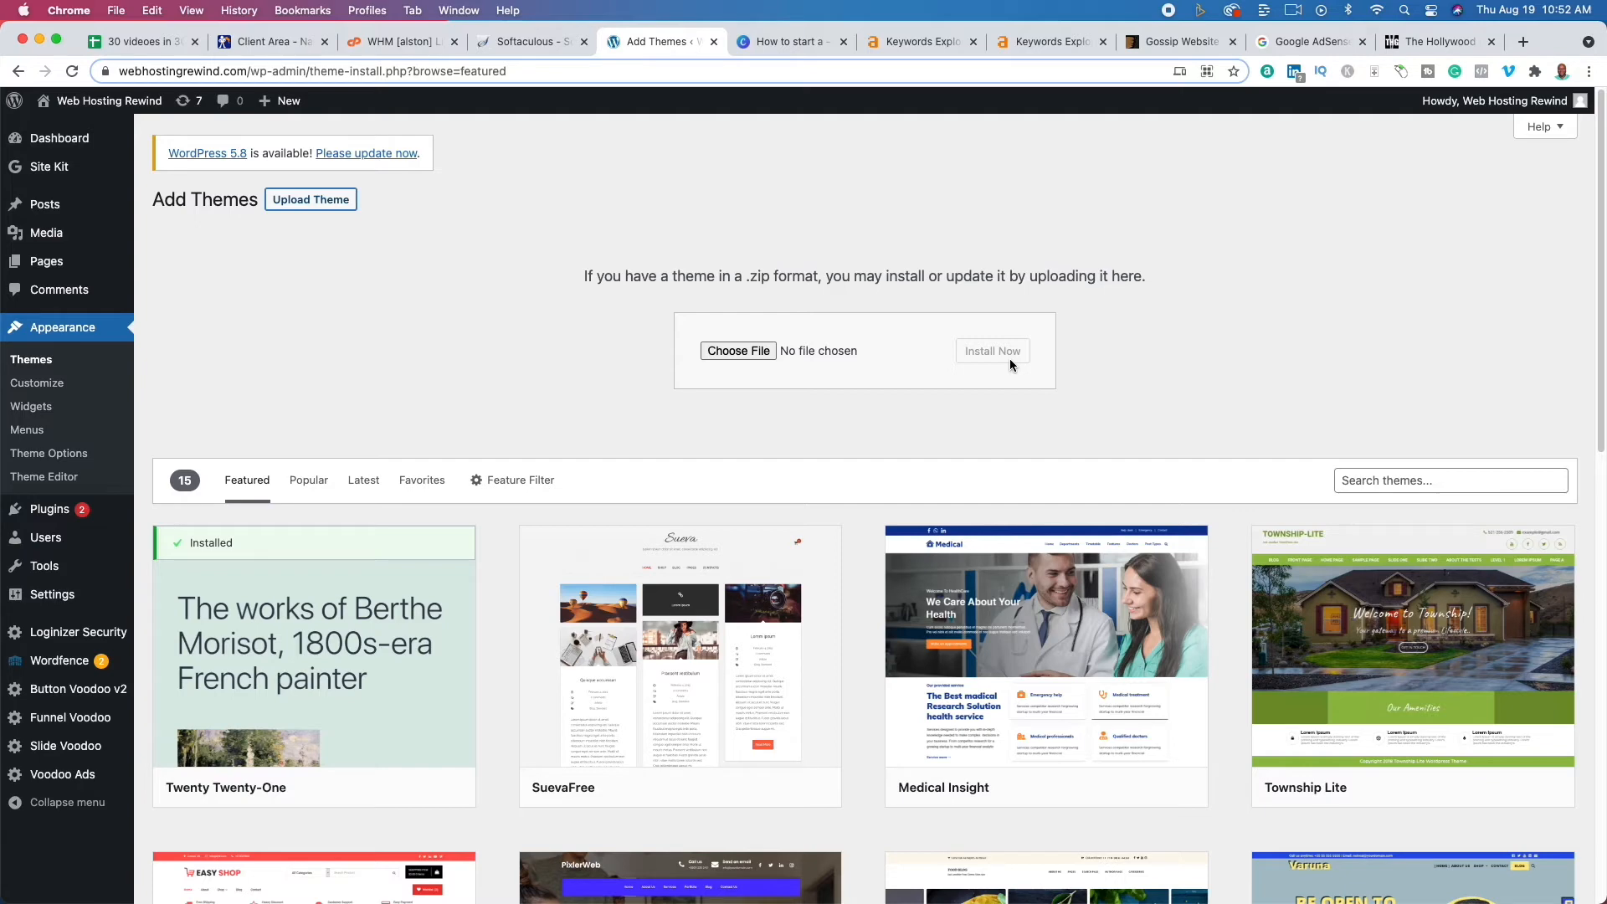
- Check the Steps slide in Canva, return to WordPress and create a new blank blog post
{"action": "left_click", "coordinate": [797, 42]}
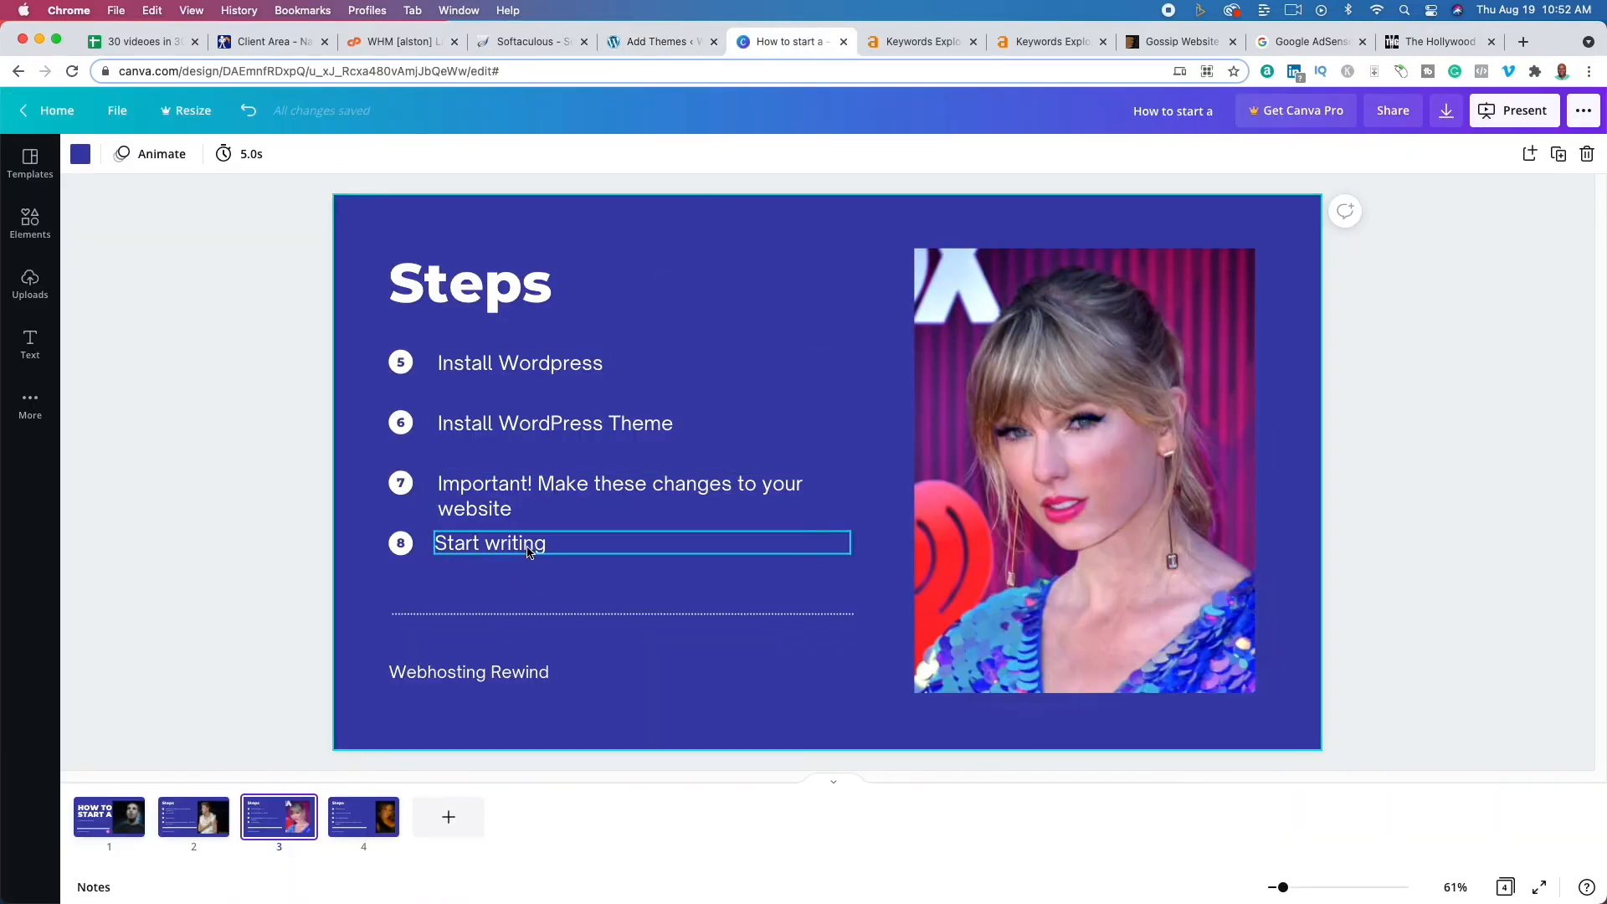
{"action": "left_click", "coordinate": [630, 44]}
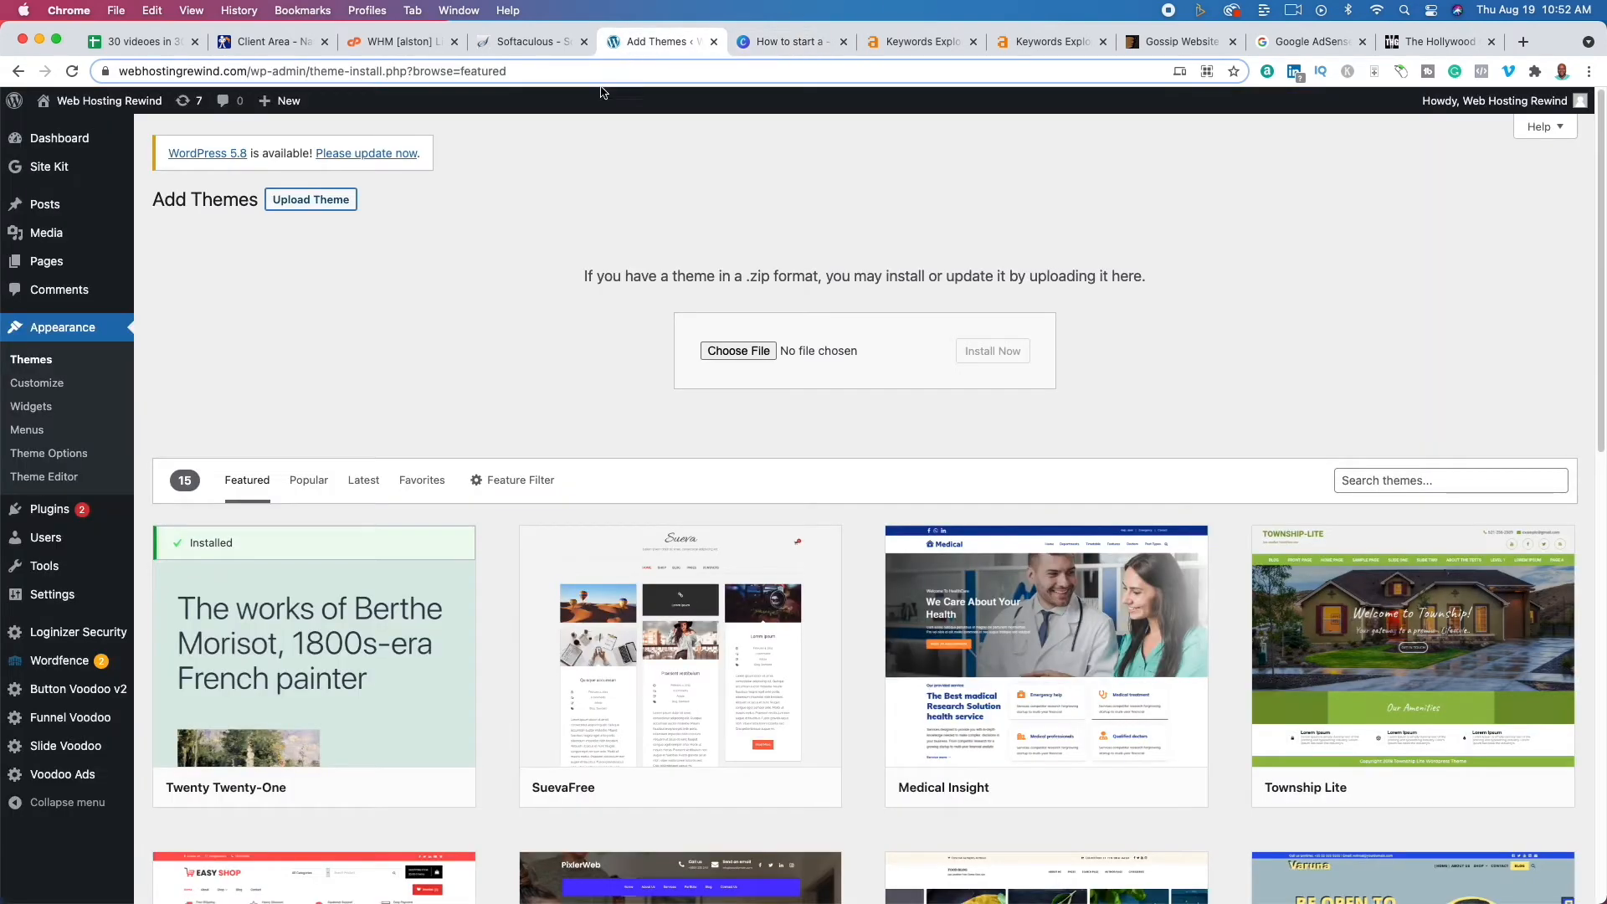
{"action": "left_click", "coordinate": [49, 209]}
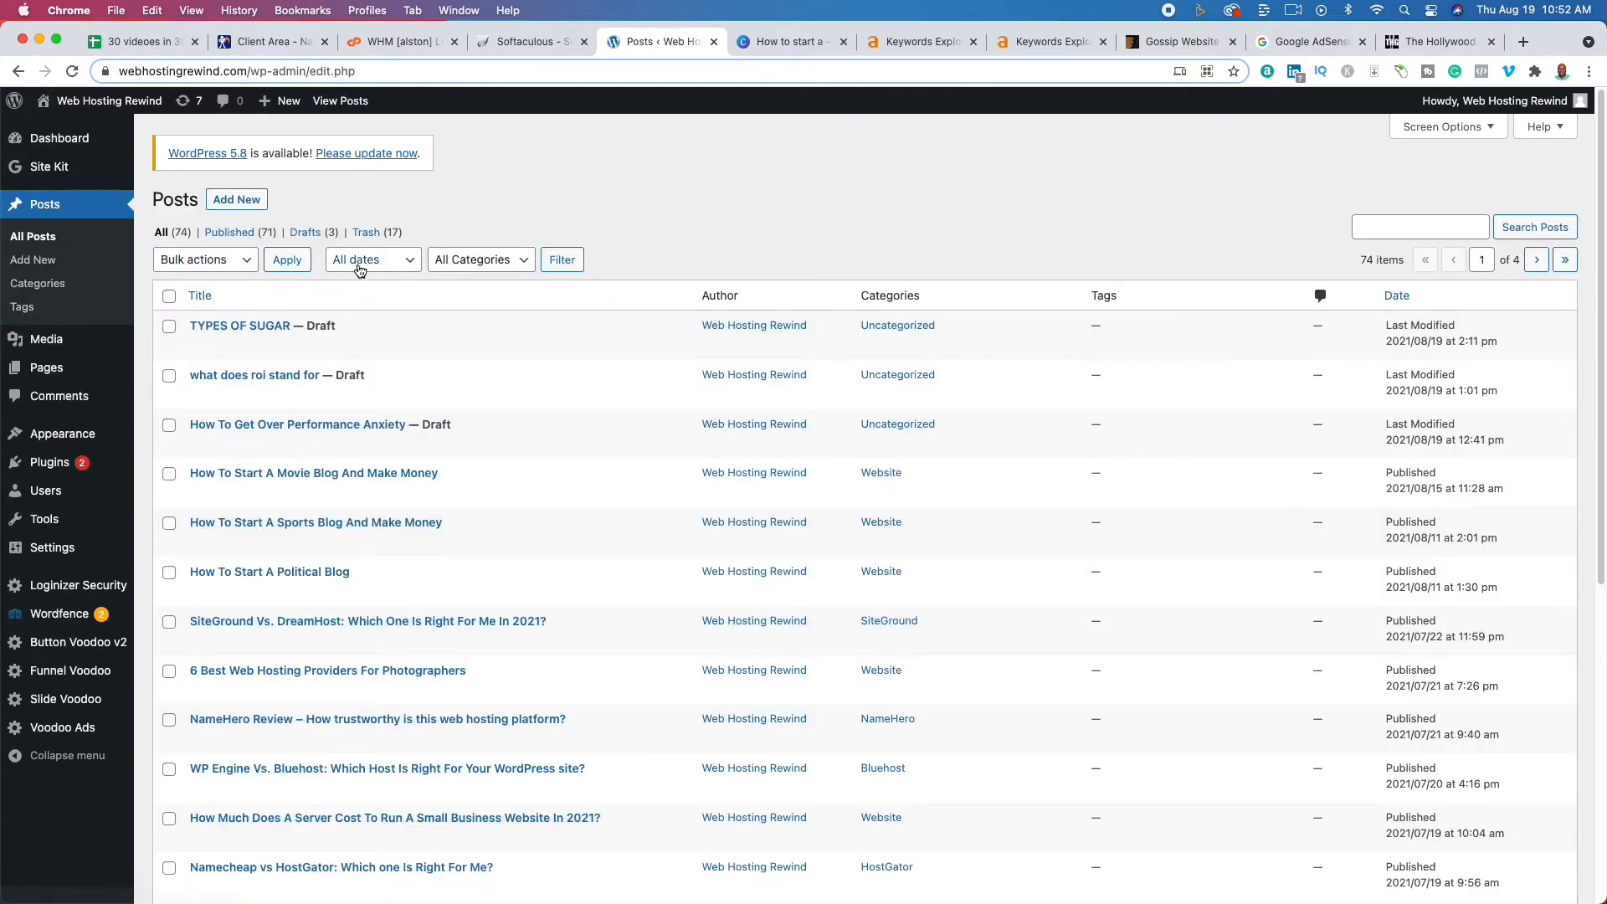
{"action": "left_click", "coordinate": [231, 202]}
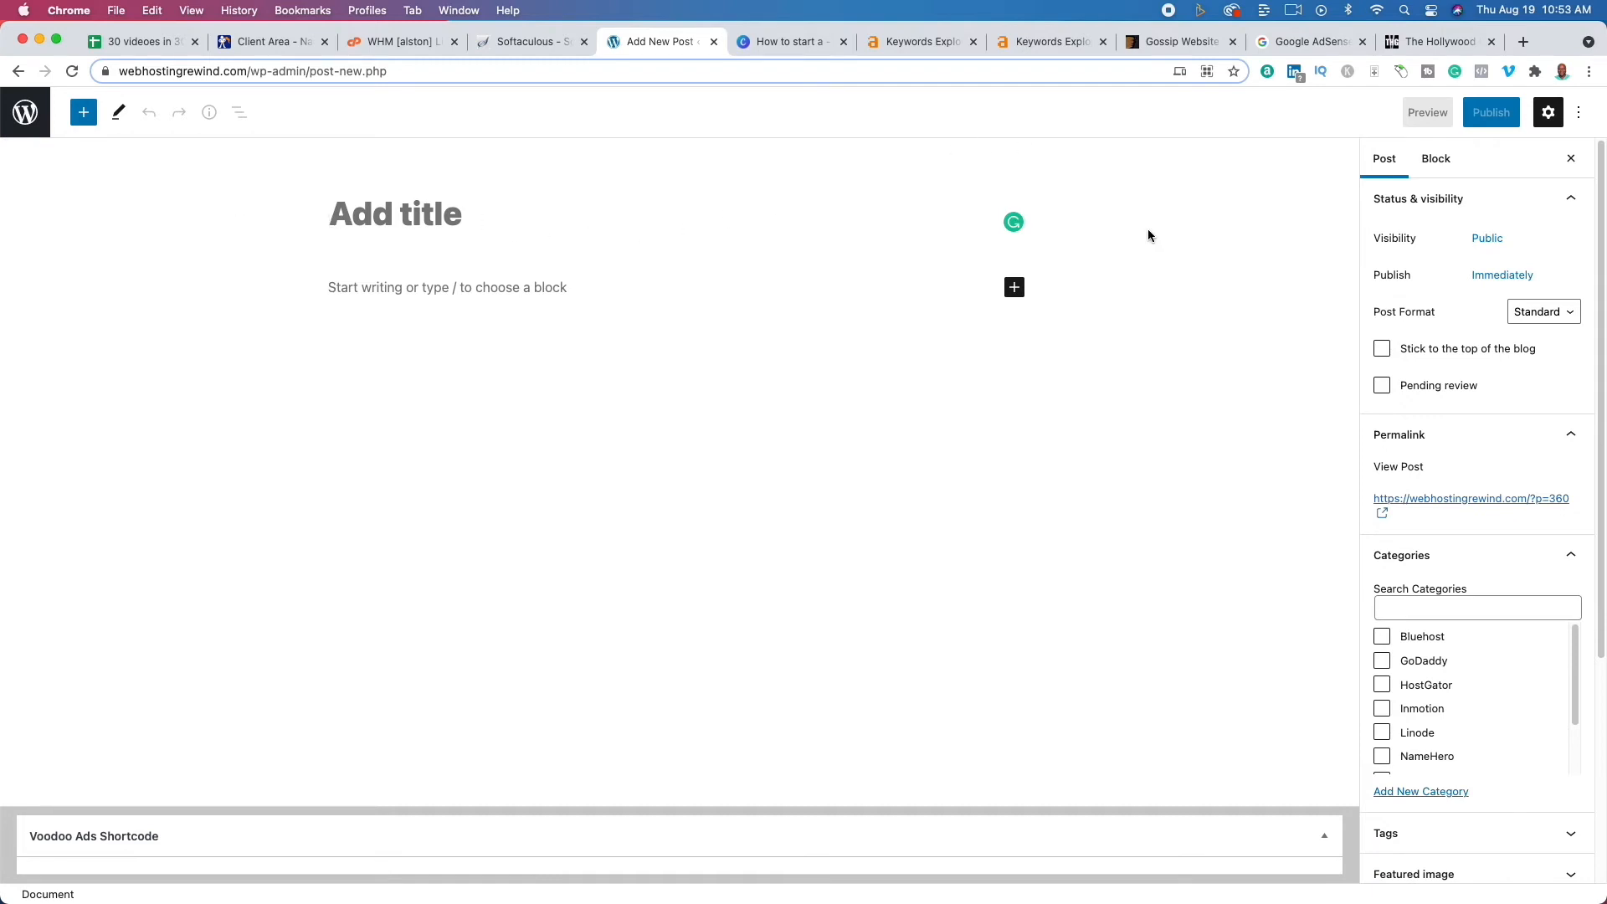
- Switch back to The Hollywood Gossip and look over its headlines and post previews as examples for blog articles
{"action": "left_click", "coordinate": [1444, 44]}
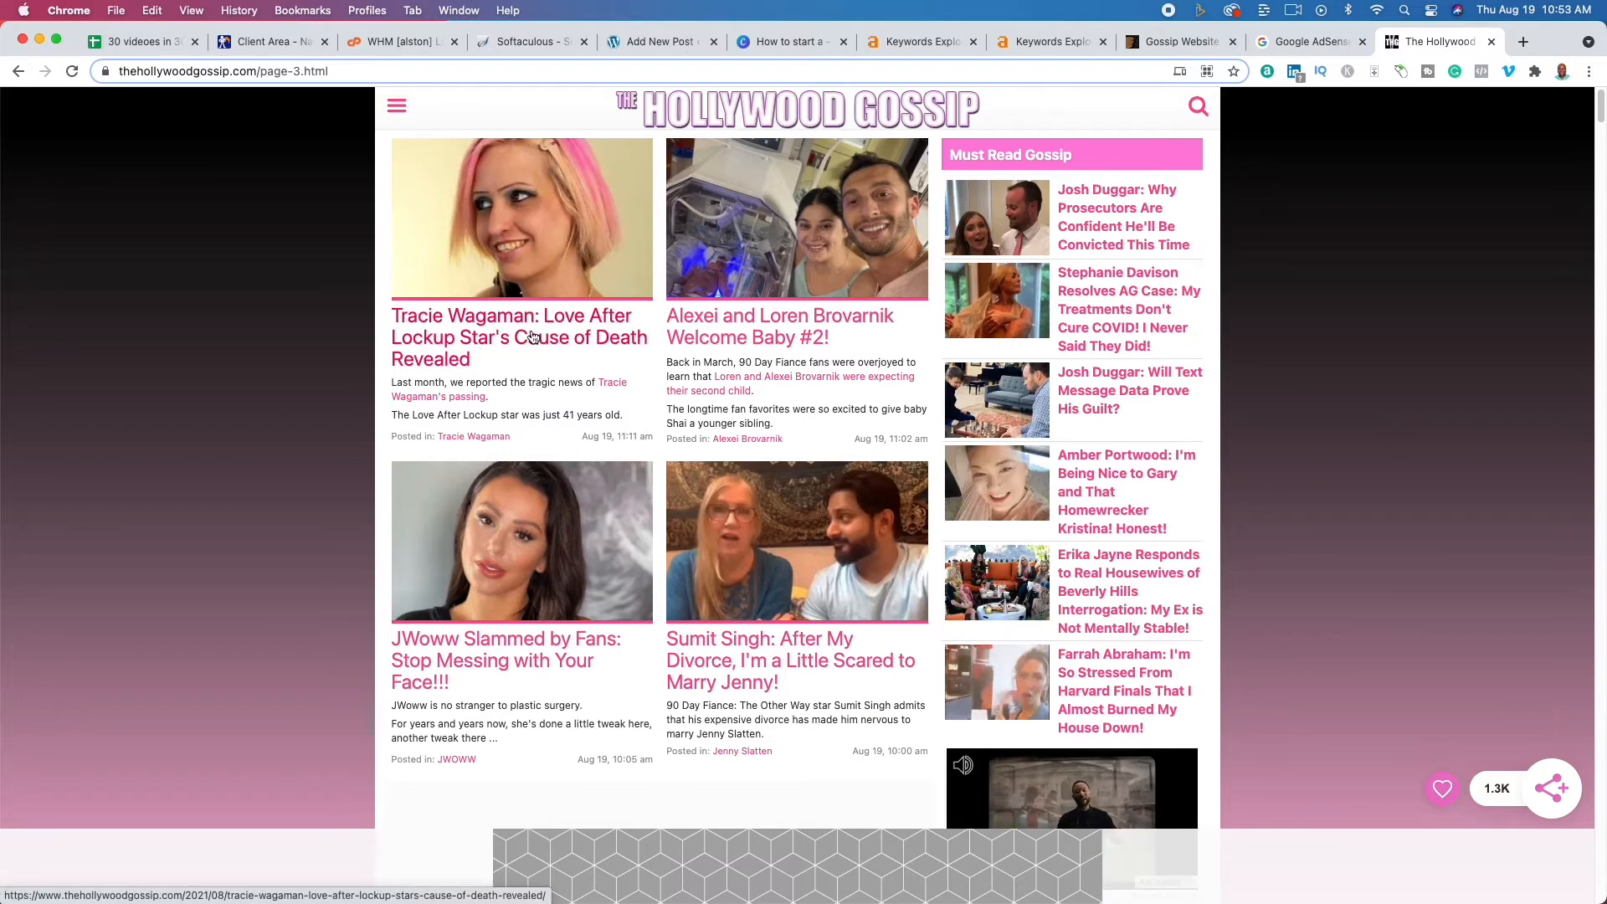
{"action": "scroll", "coordinate": [545, 525], "scroll_direction": "down", "scroll_amount": 8}
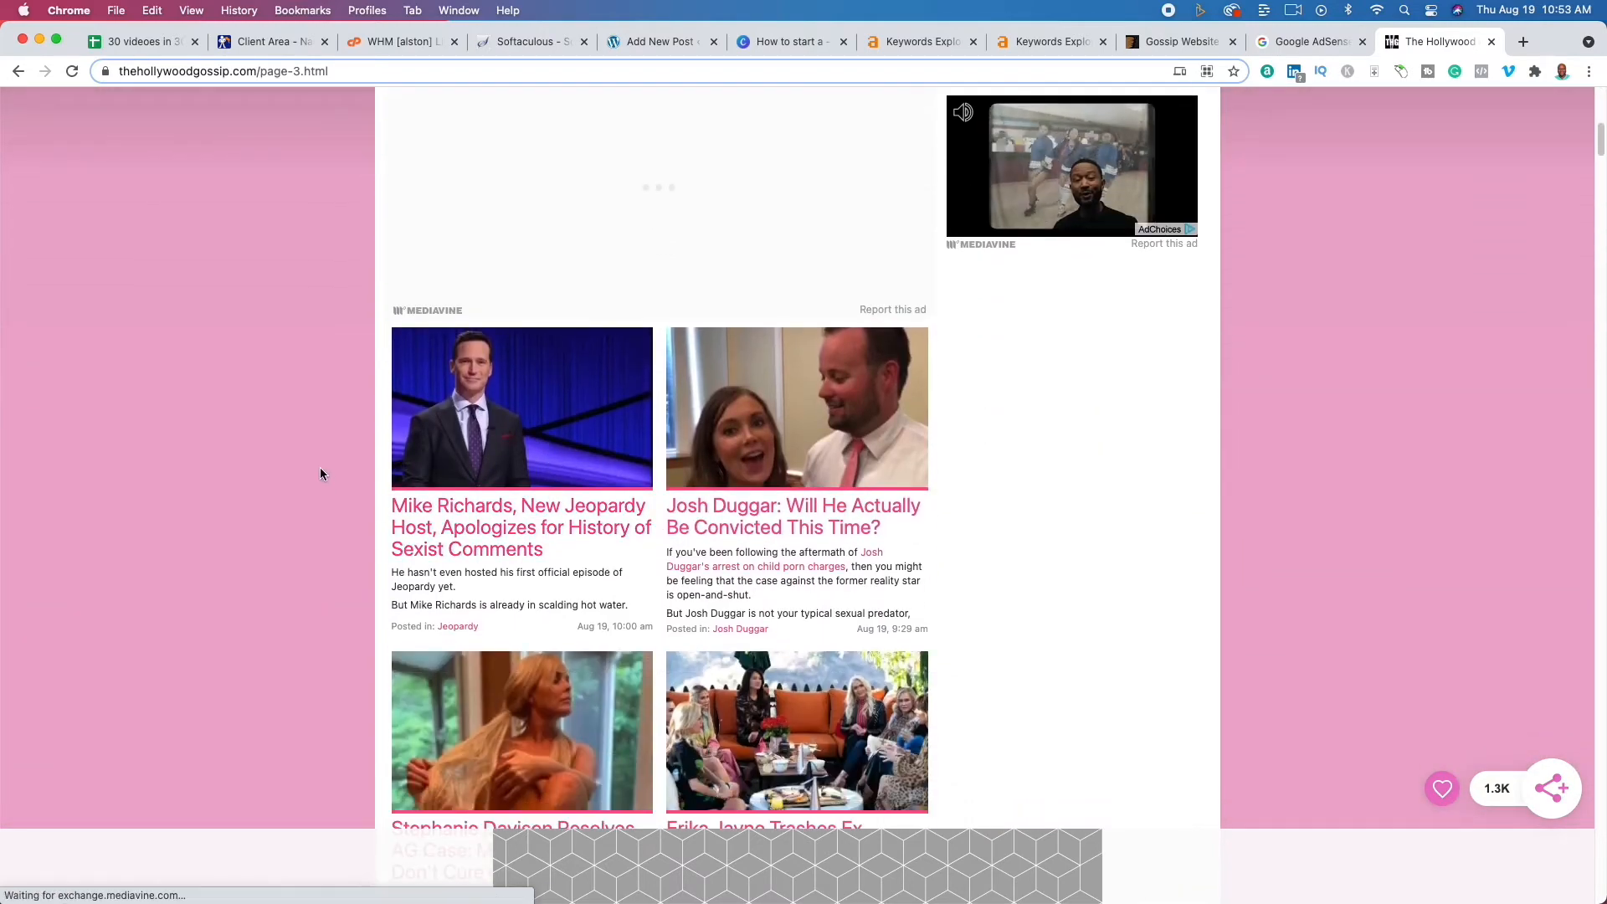
{"action": "scroll", "coordinate": [321, 472], "scroll_direction": "down", "scroll_amount": 3}
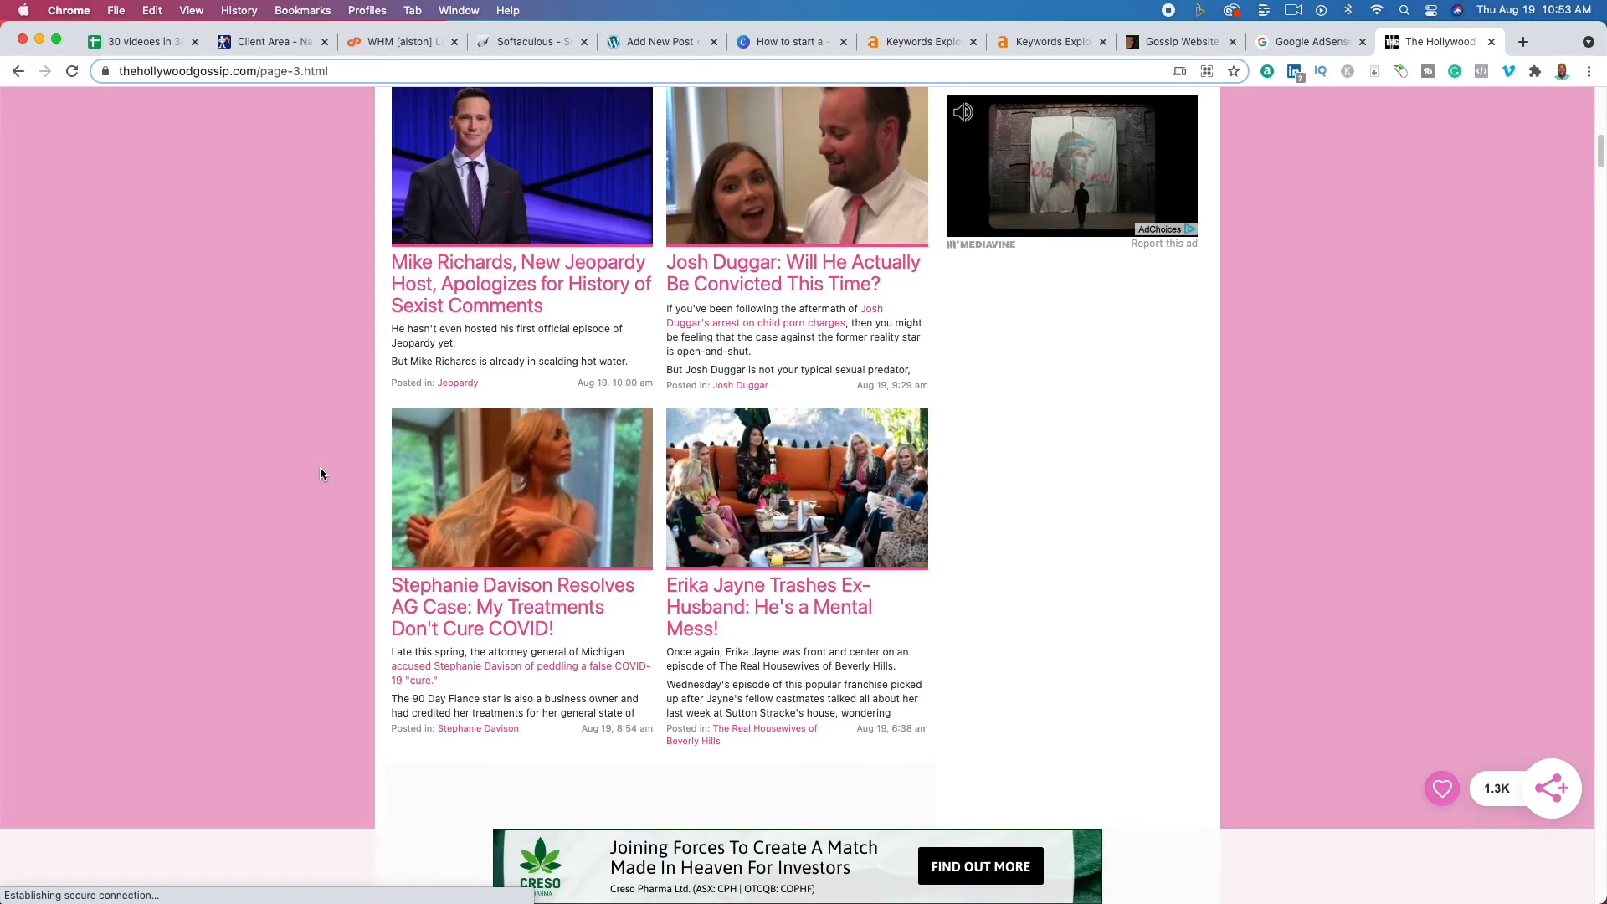
{"action": "scroll", "coordinate": [320, 474], "scroll_direction": "up", "scroll_amount": 10}
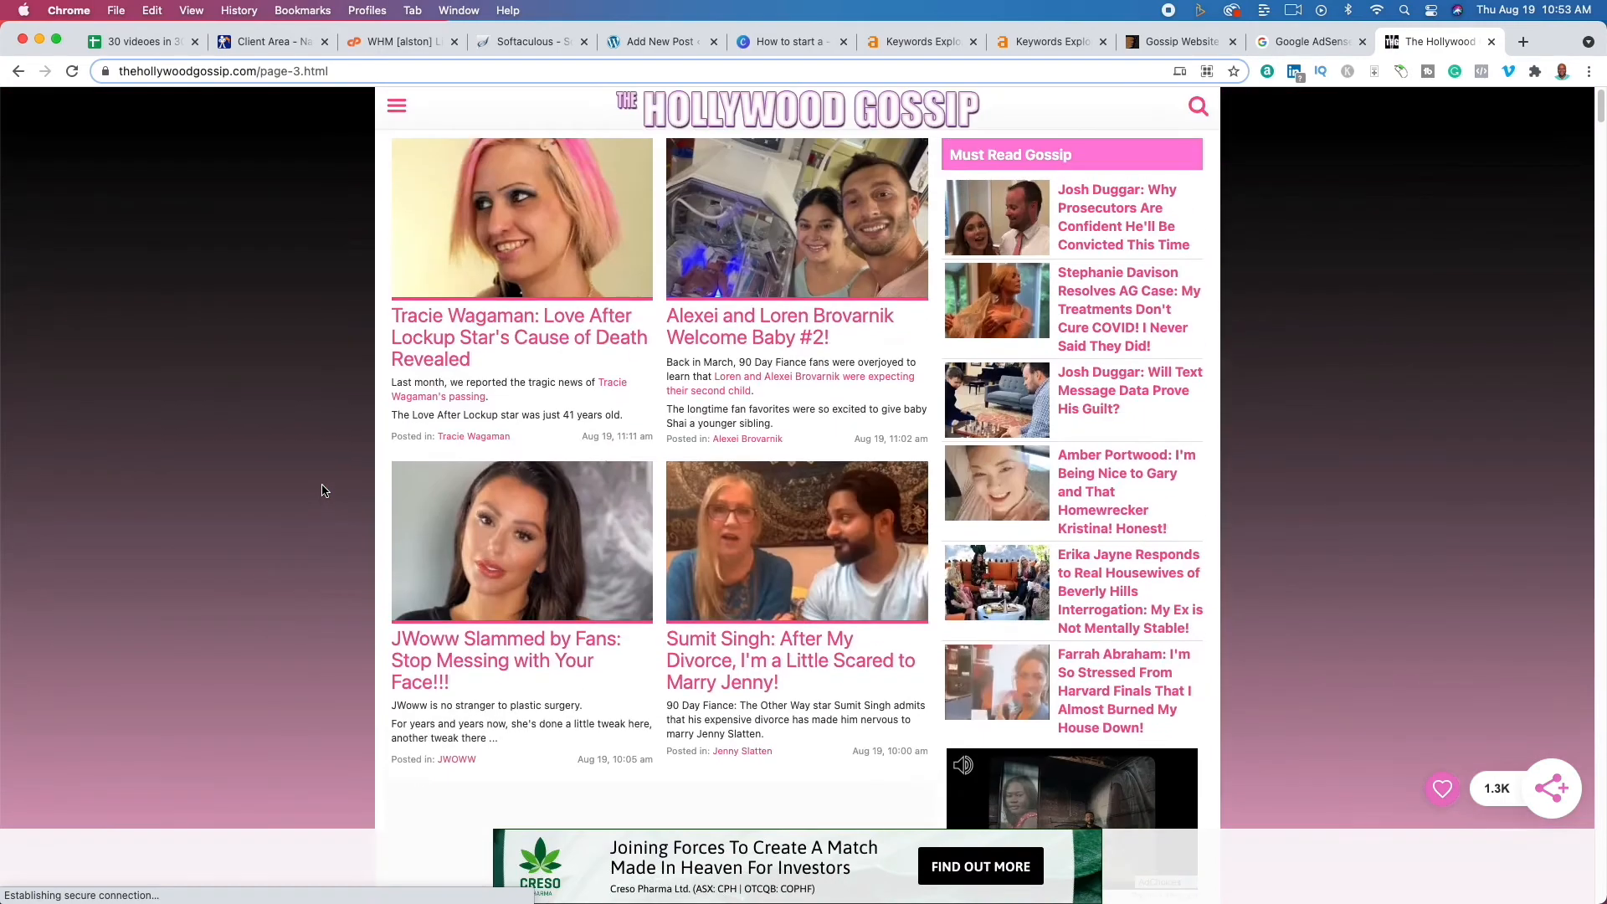
- Copy the keyword "jwoww net worth" from the Ahrefs matching terms and paste it as the title of the new WordPress post
{"action": "left_click", "coordinate": [1043, 43]}
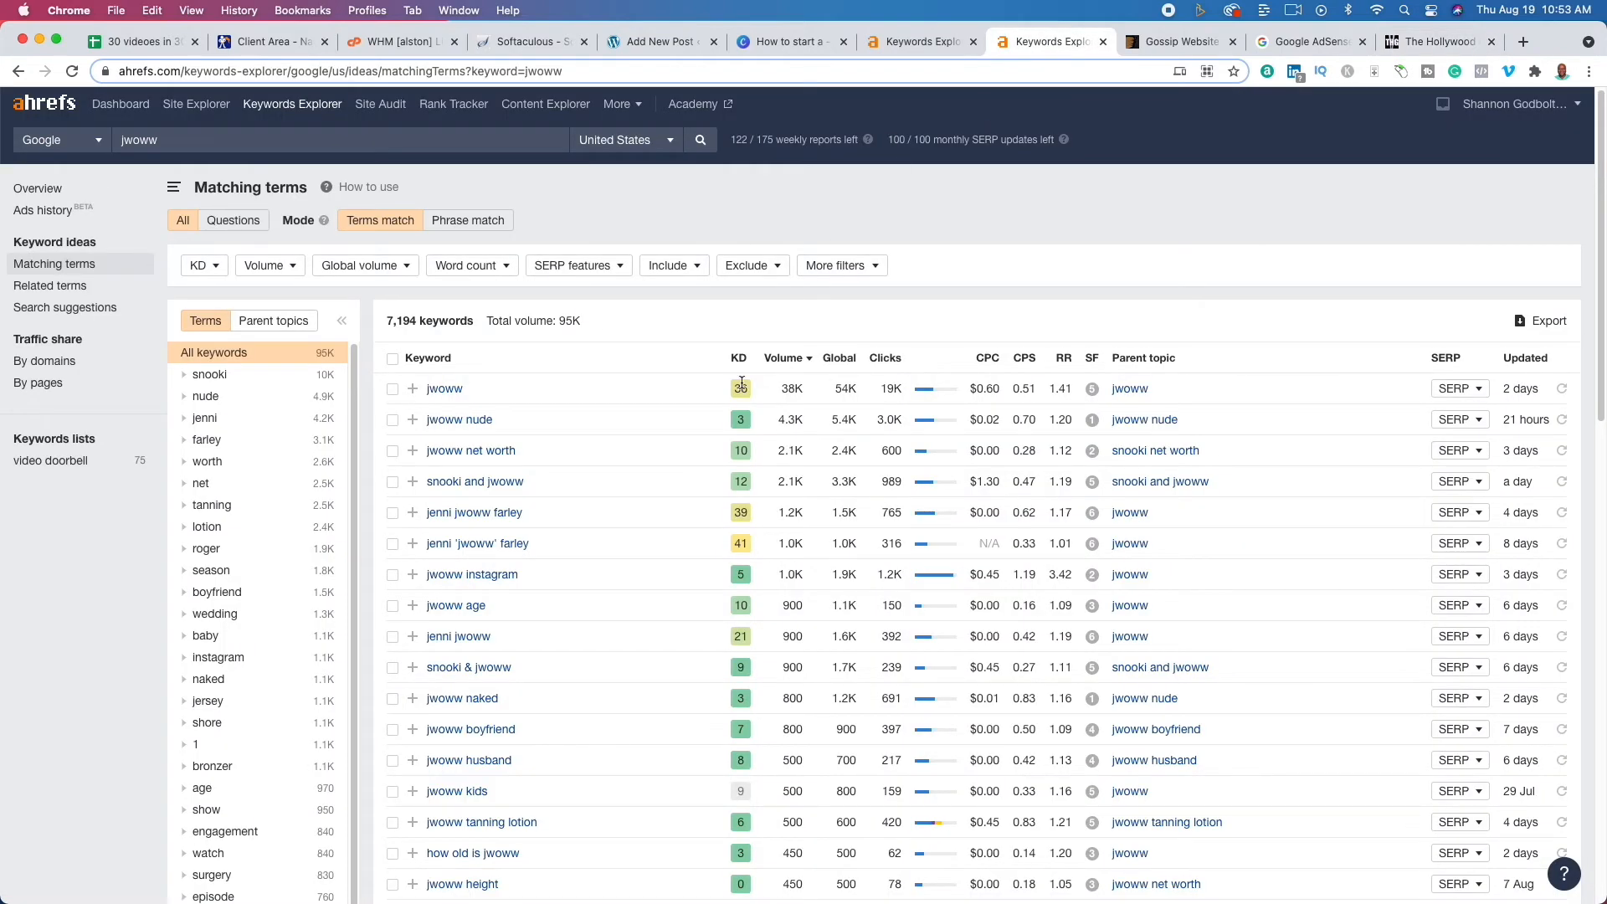
{"action": "left_click_drag", "start_coordinate": [559, 456], "coordinate": [416, 453]}
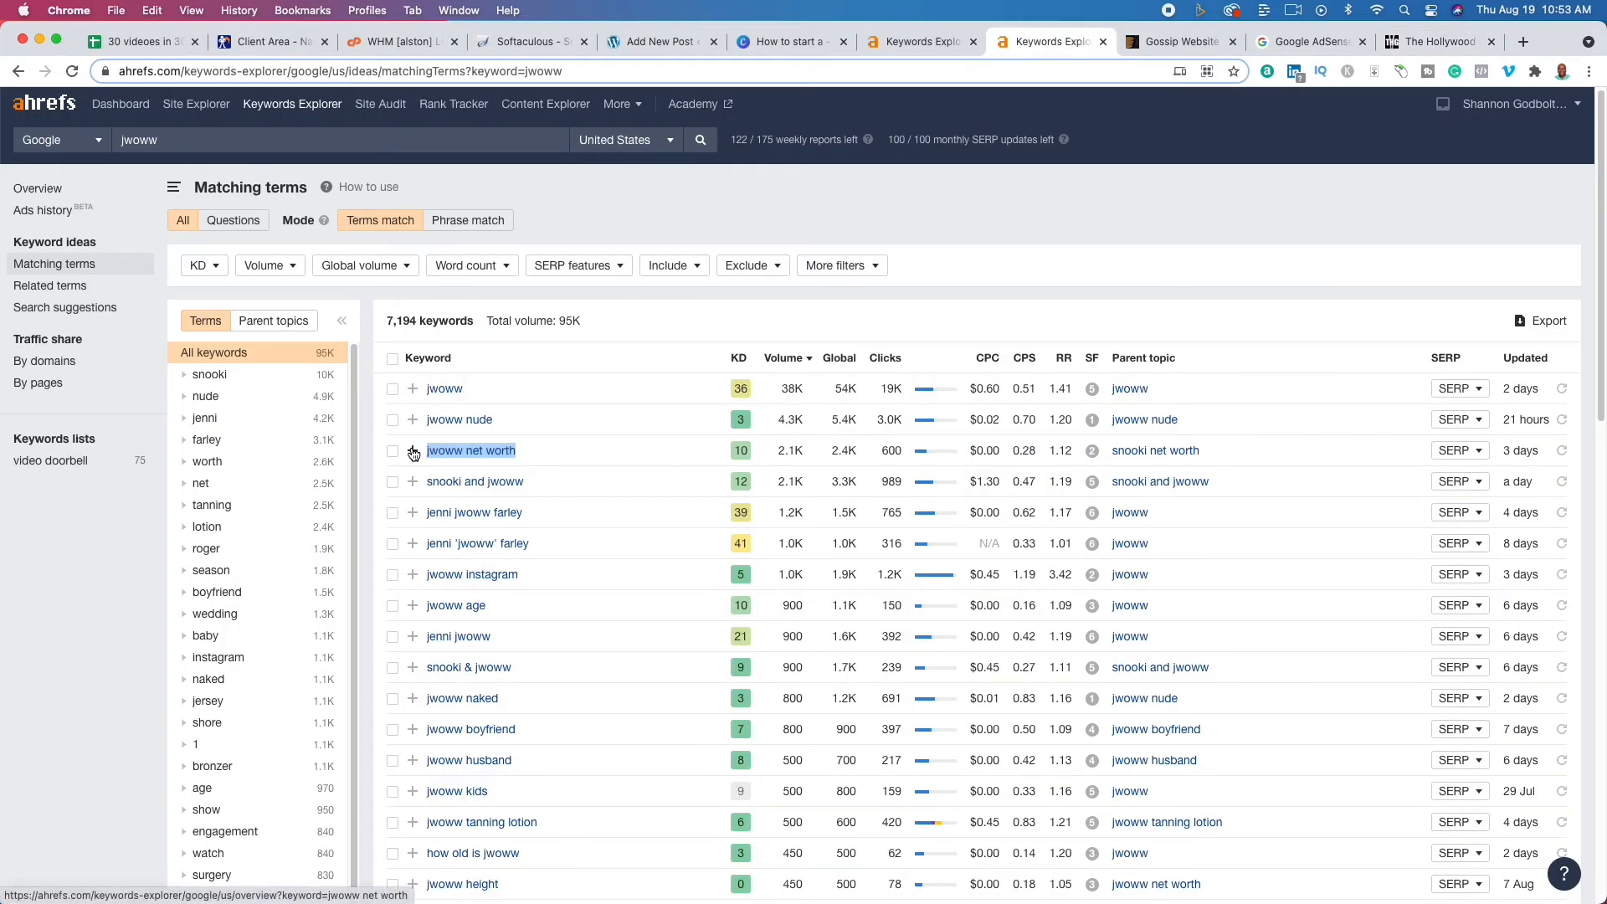
{"action": "key", "text": "super+c"}
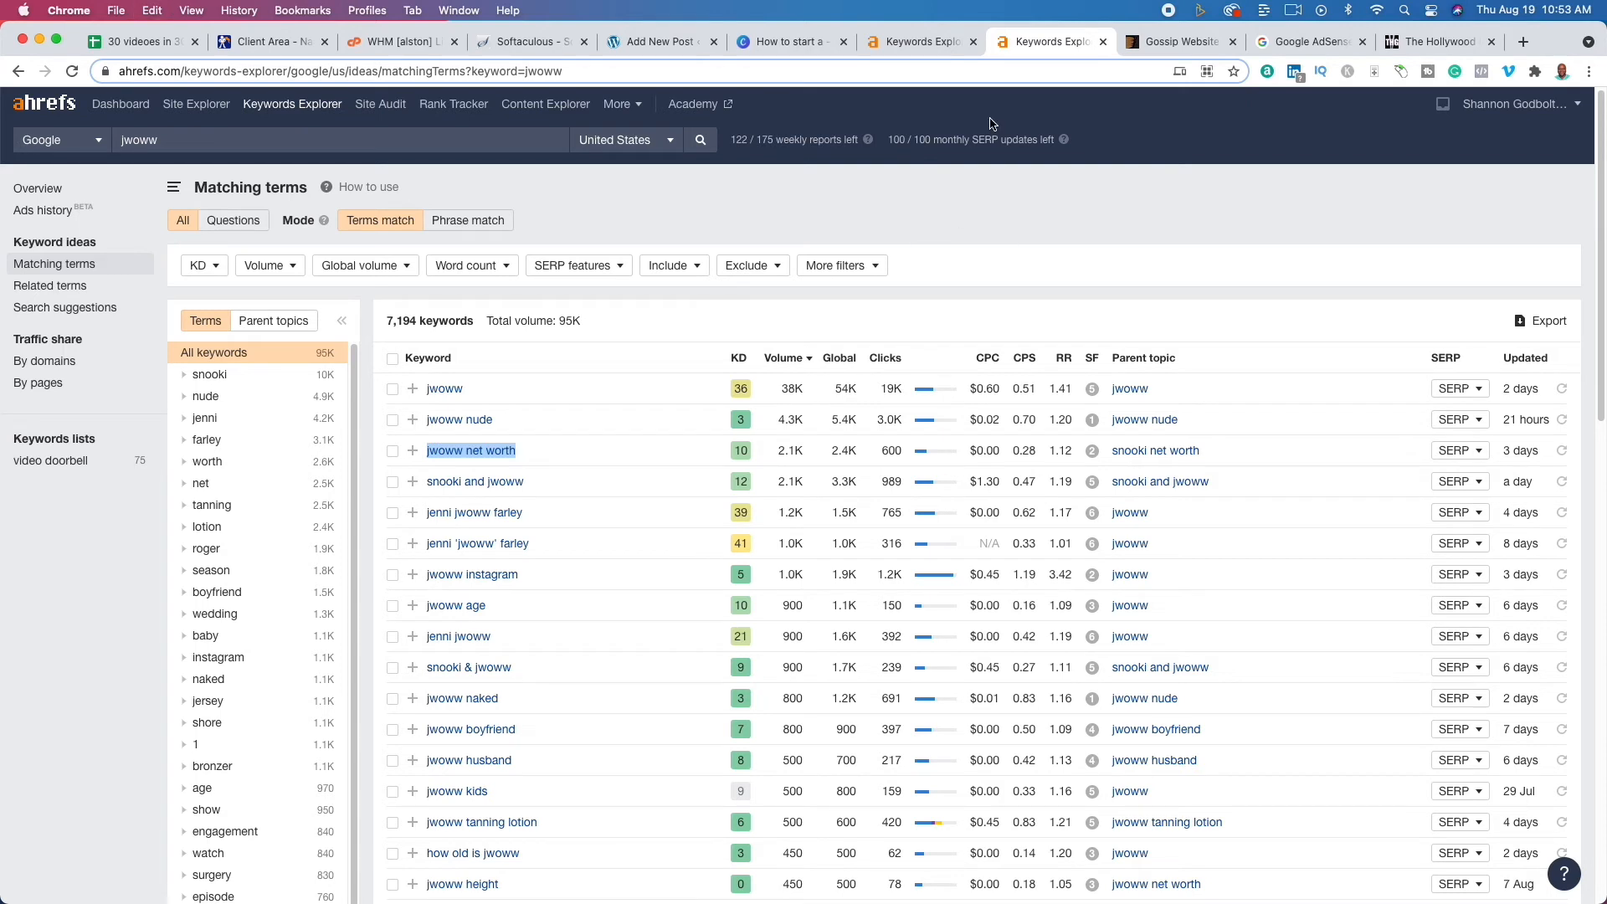
{"action": "left_click", "coordinate": [637, 44]}
{"action": "left_click", "coordinate": [470, 240]}
{"action": "key", "text": "super+v"}
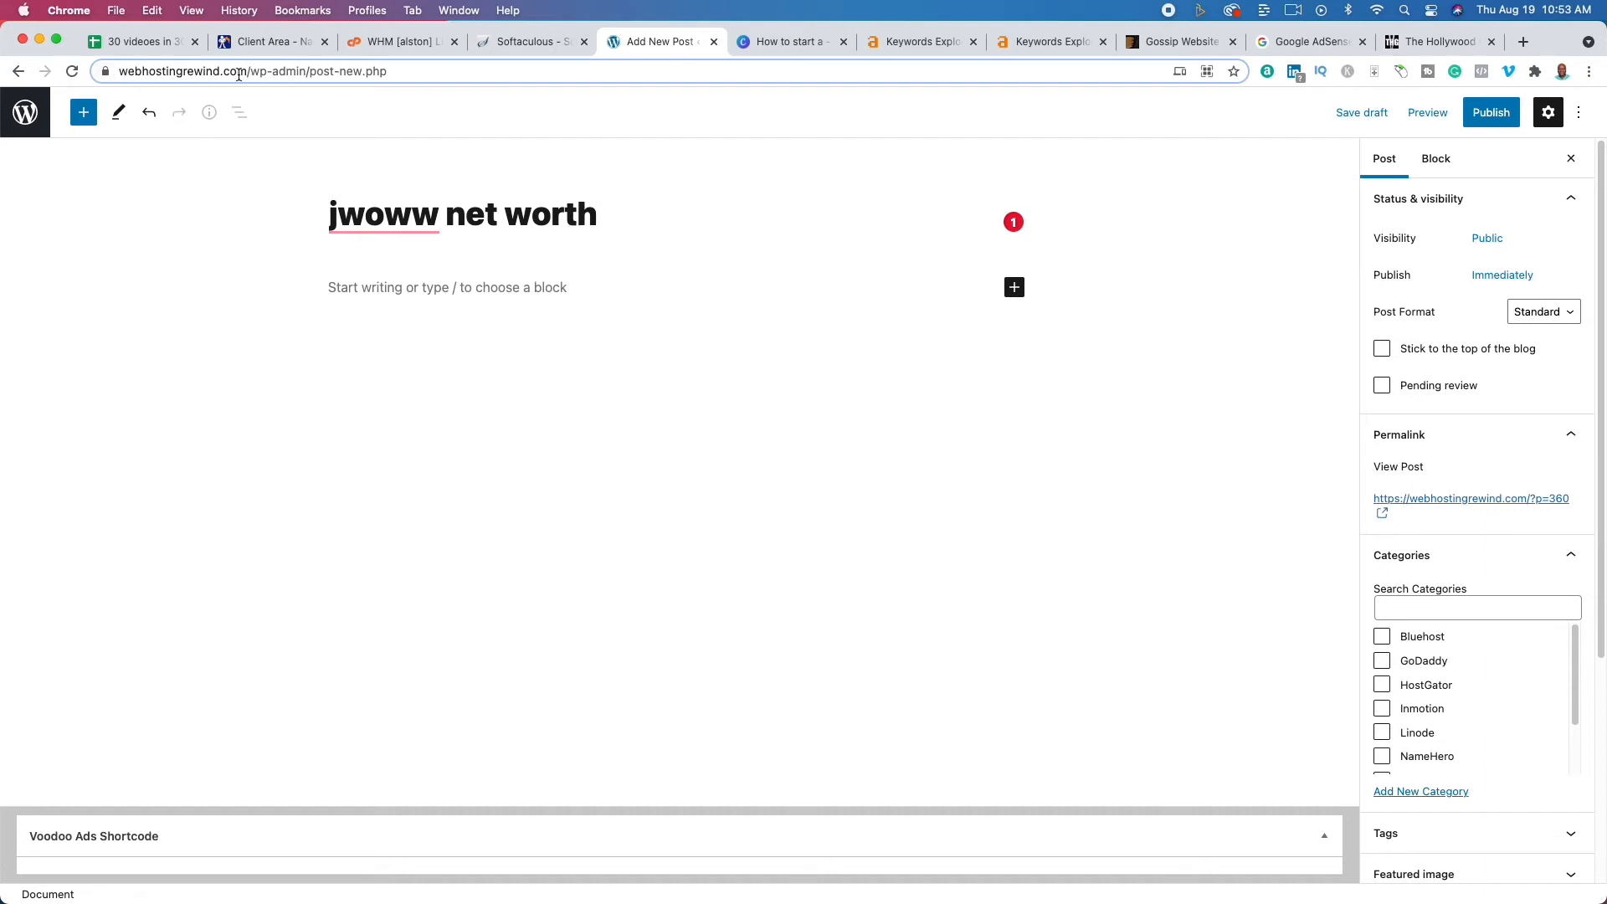
{"action": "mouse_move", "coordinate": [387, 203]}
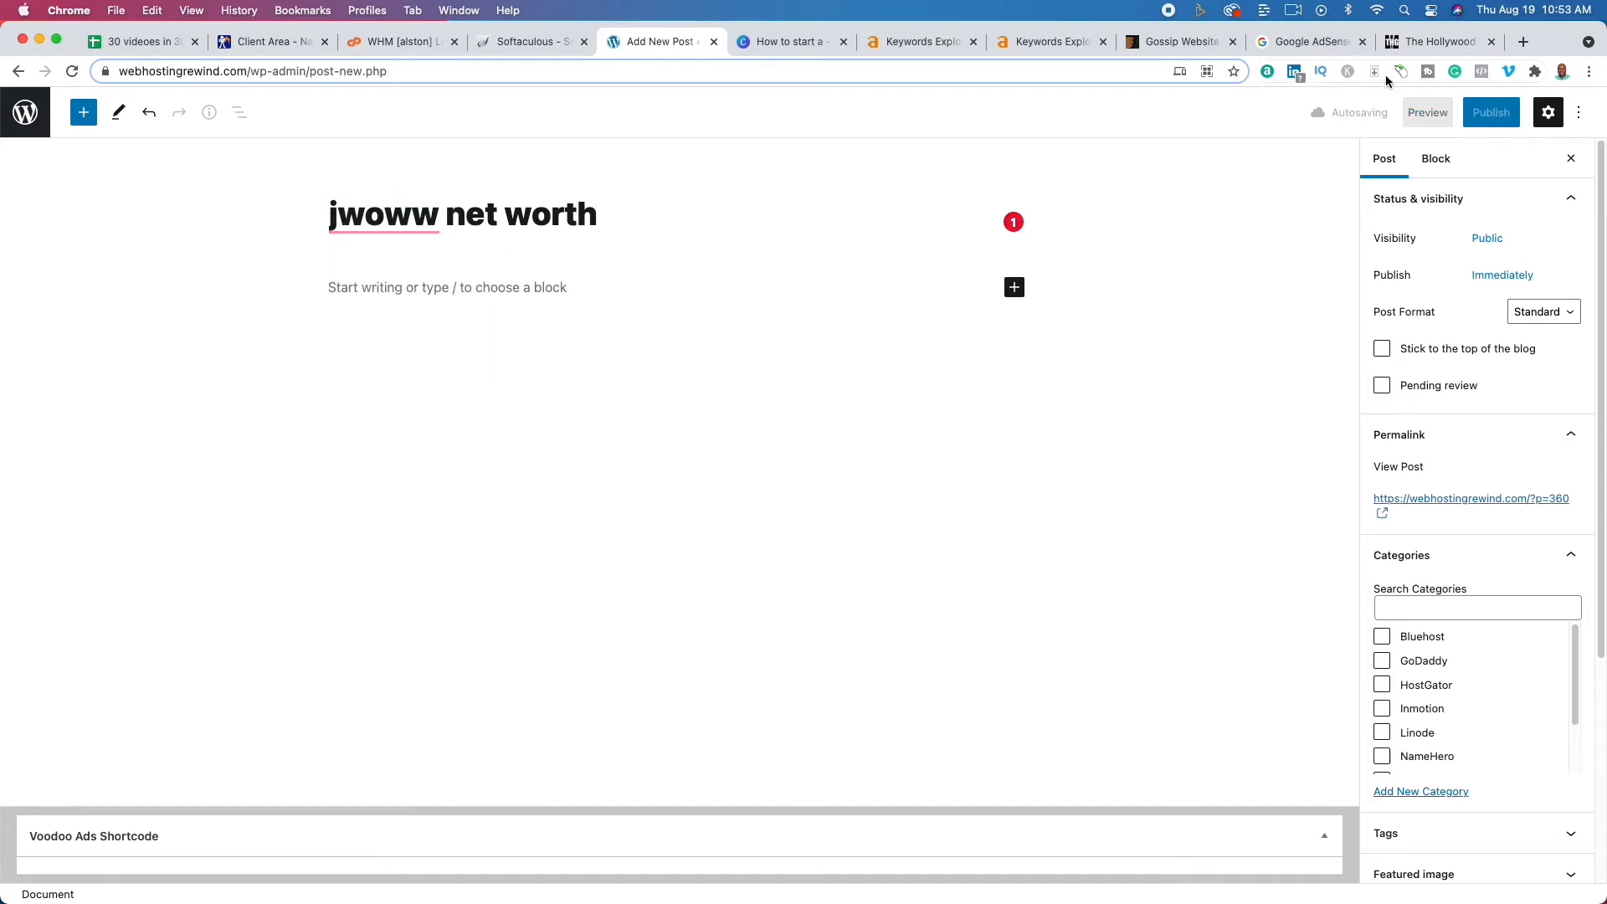
- Switch to The Hollywood Gossip and open the article on the Love After Lockup star's cause of death as a writing example
{"action": "left_click", "coordinate": [1433, 41]}
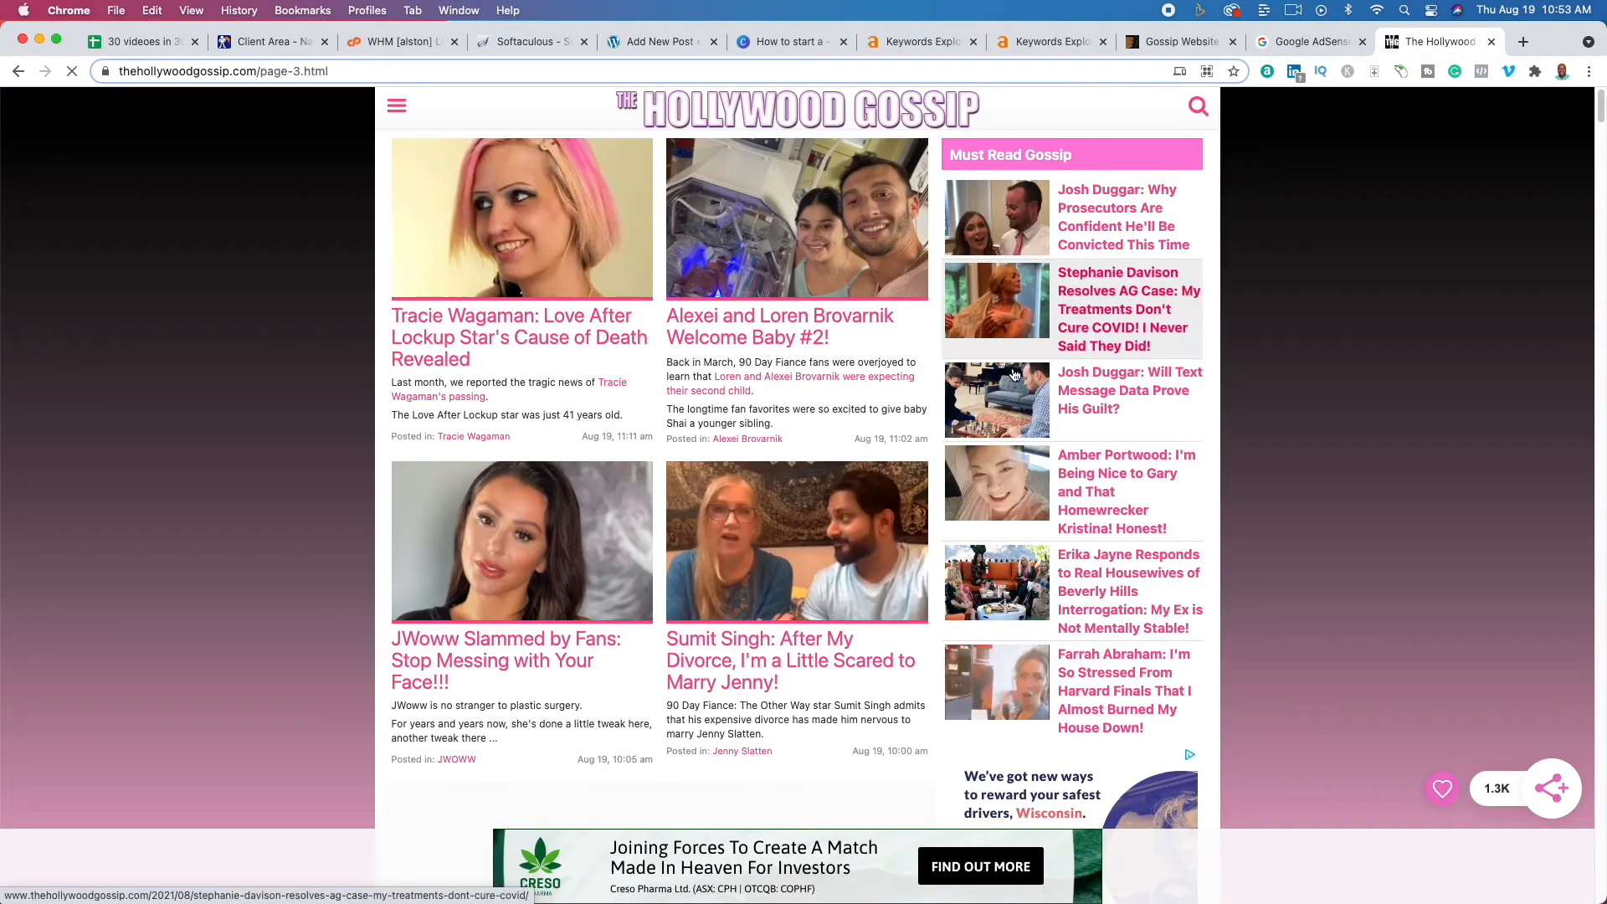
{"action": "left_click", "coordinate": [525, 329]}
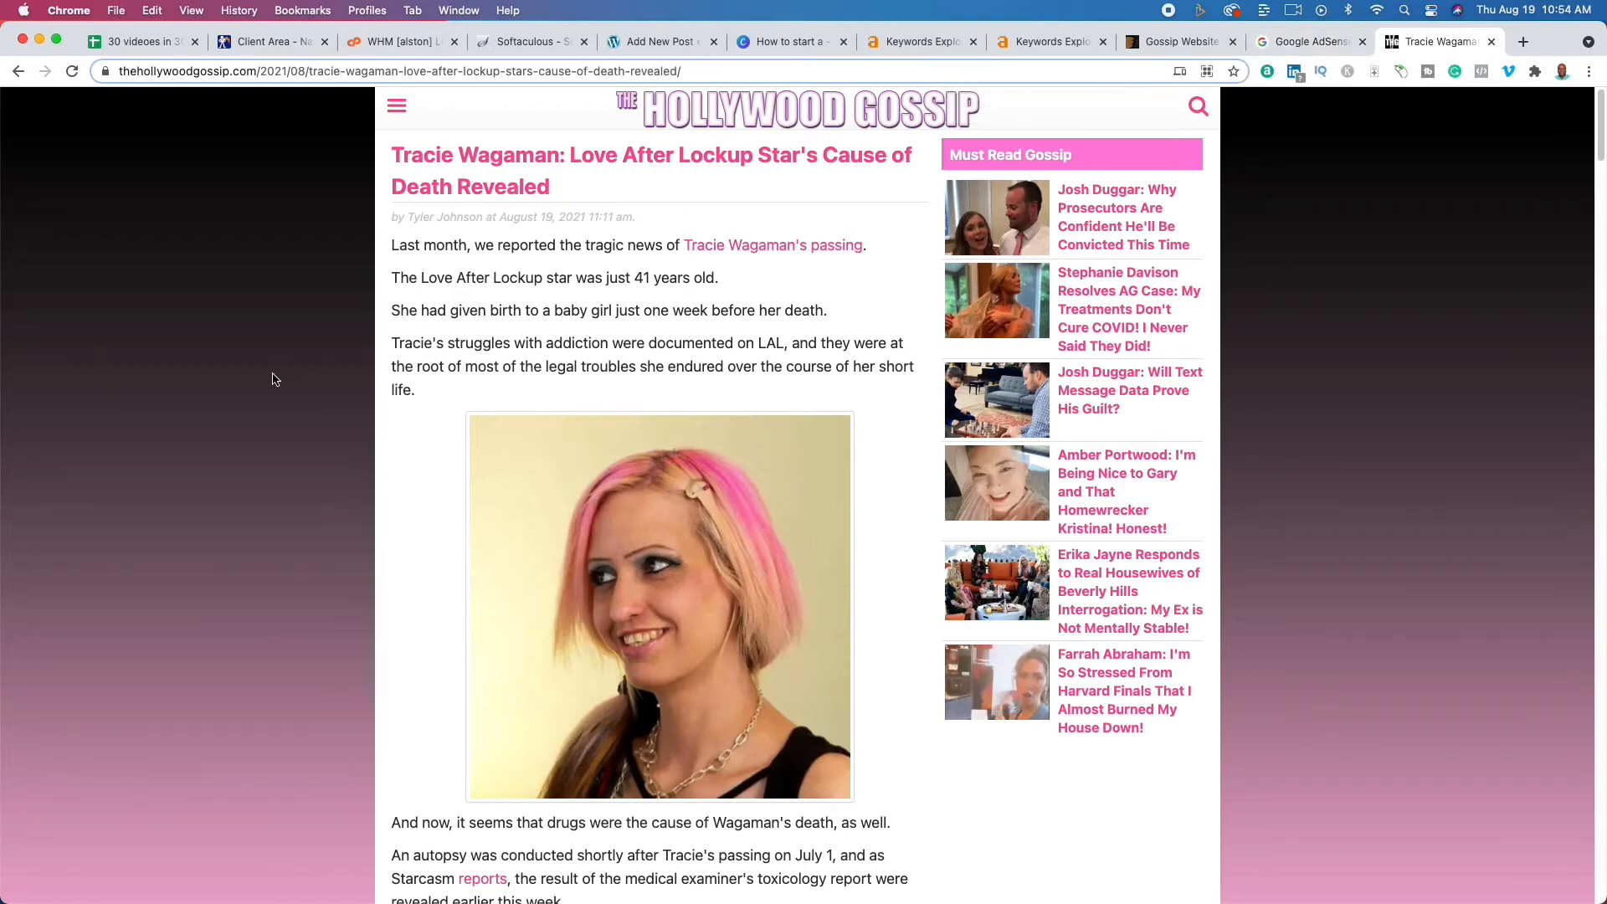
{"action": "left_click", "coordinate": [1281, 42]}
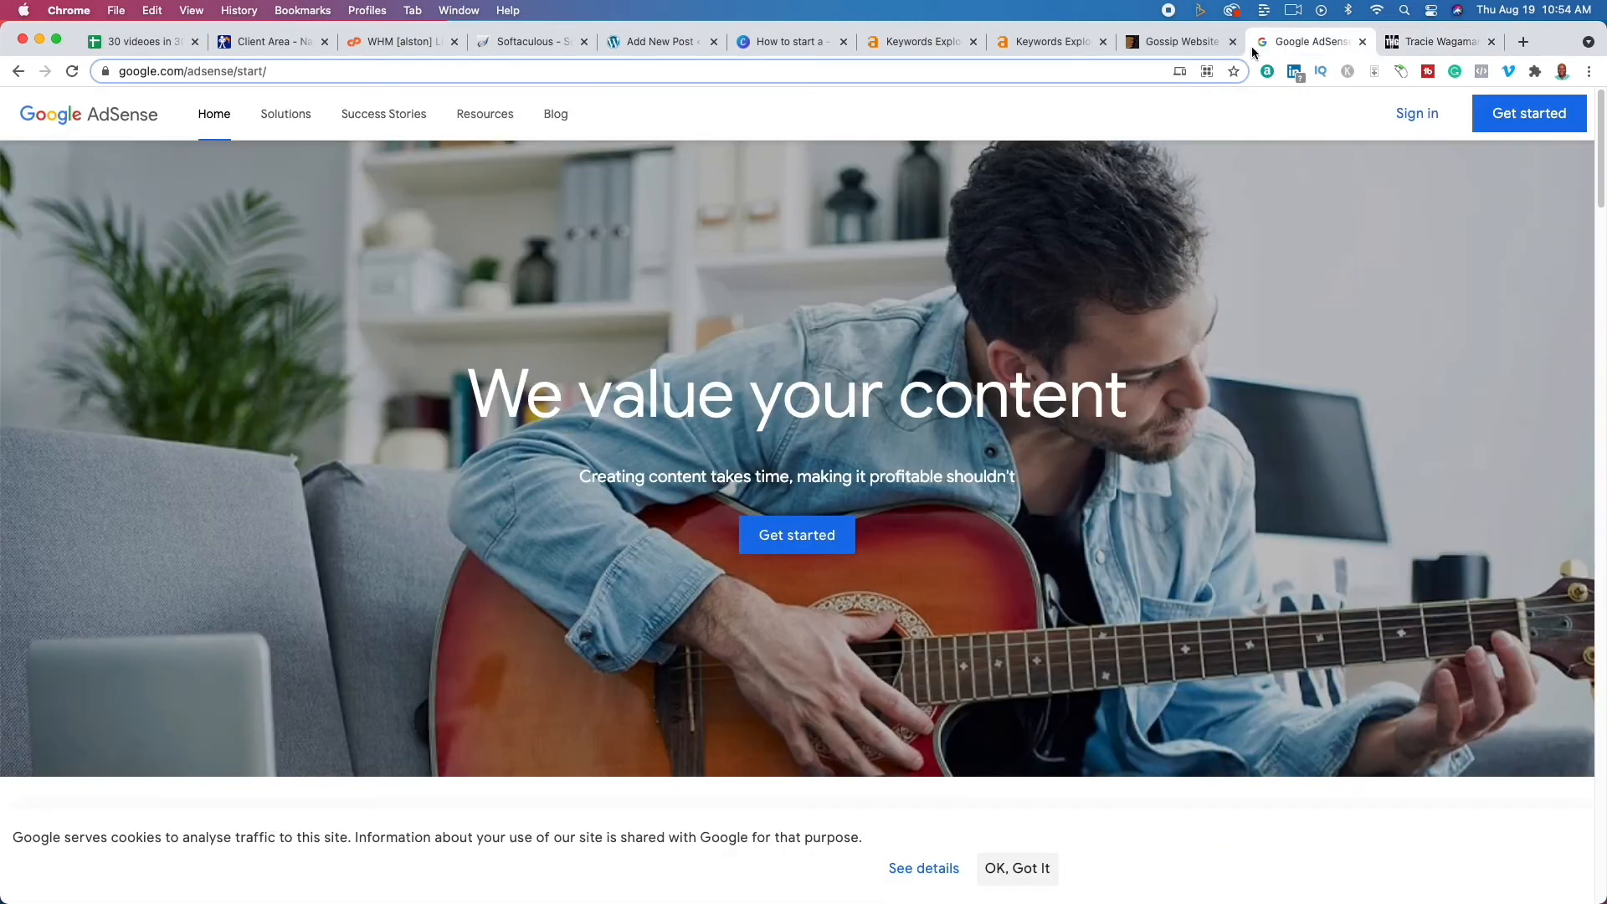
{"action": "left_click", "coordinate": [1154, 48]}
- Return to the WordPress post and capitalize each word of its title so it reads "Jwoww Net Worth"
{"action": "left_click", "coordinate": [653, 44]}
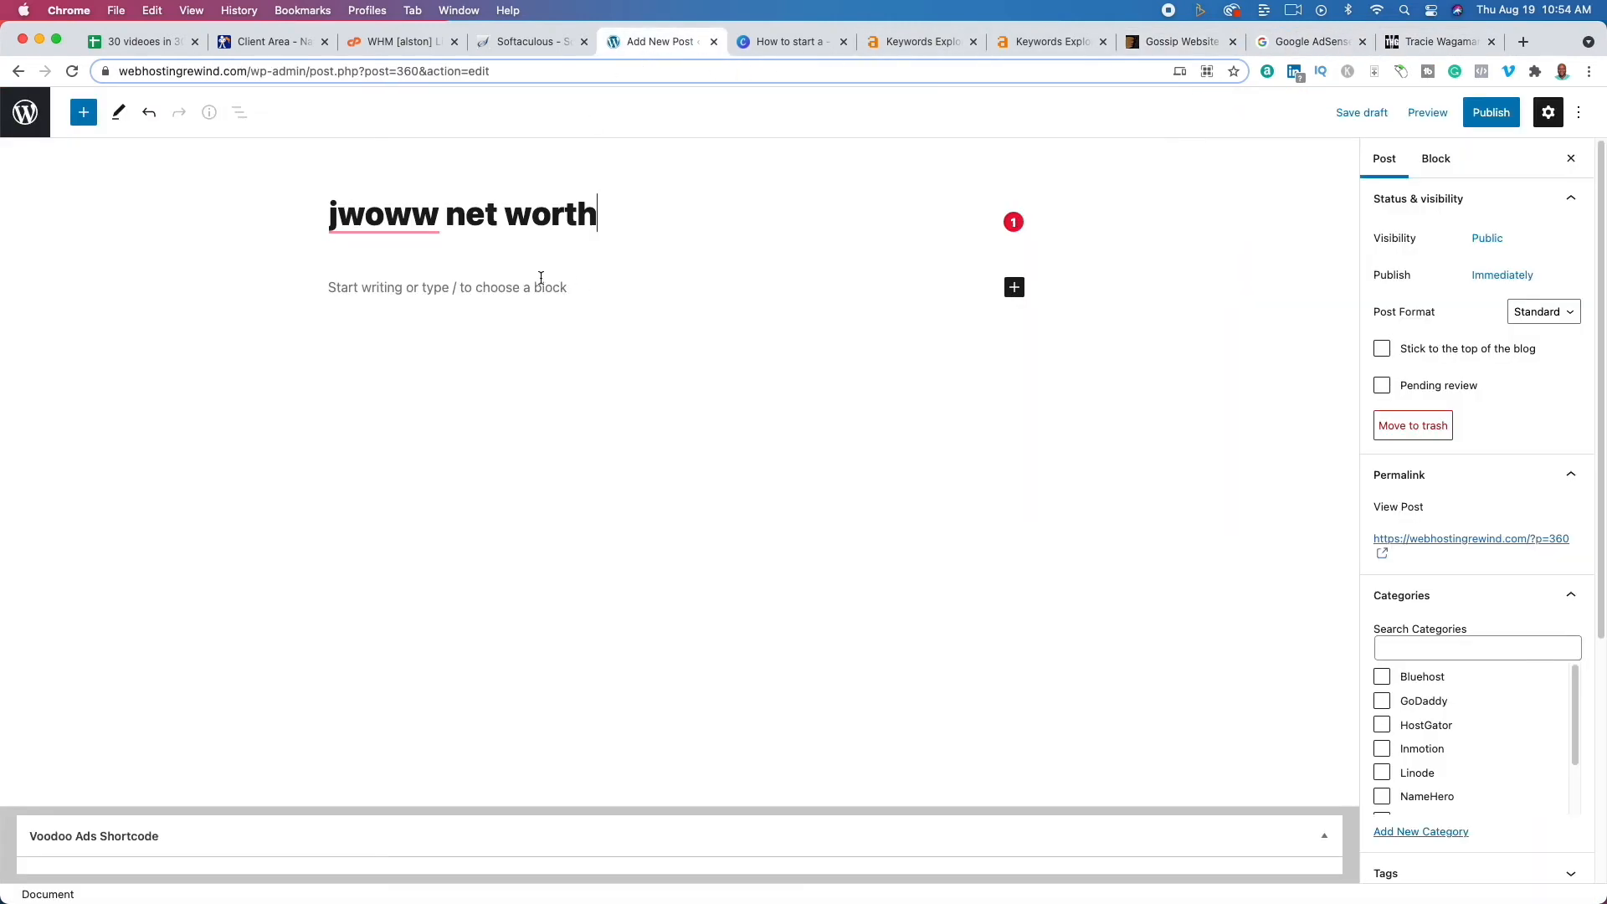
{"action": "left_click_drag", "start_coordinate": [339, 223], "coordinate": [327, 236]}
{"action": "type", "text": "J"}
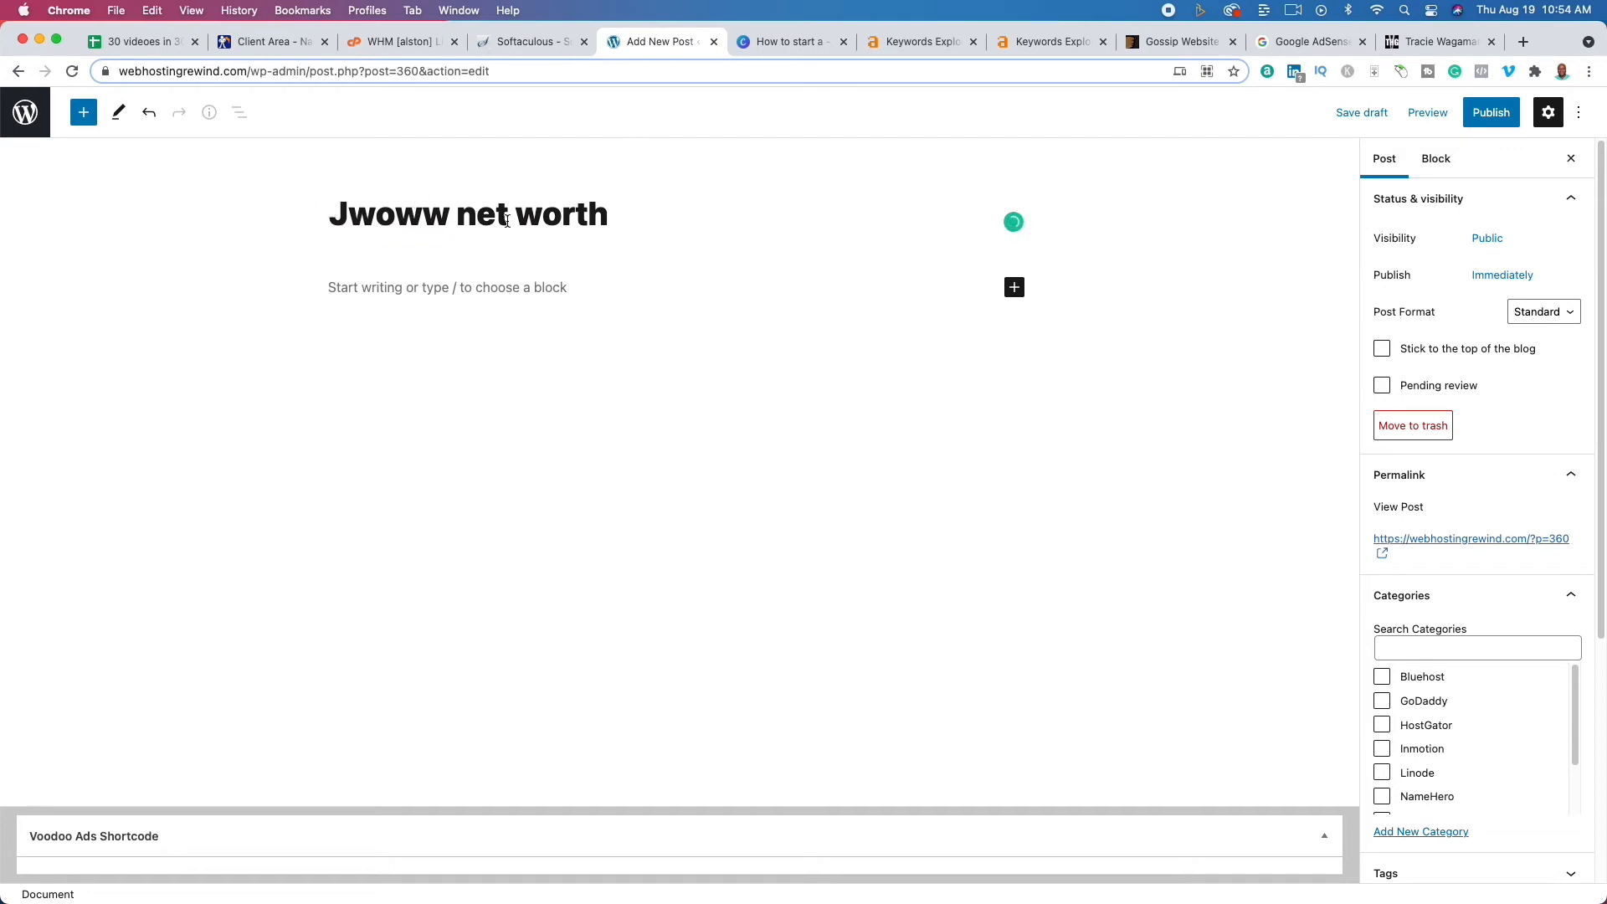
{"action": "left_click", "coordinate": [473, 223]}
{"action": "left_click_drag", "start_coordinate": [473, 224], "coordinate": [532, 226]}
{"action": "left_click", "coordinate": [475, 225]}
{"action": "type", "text": "Net "}
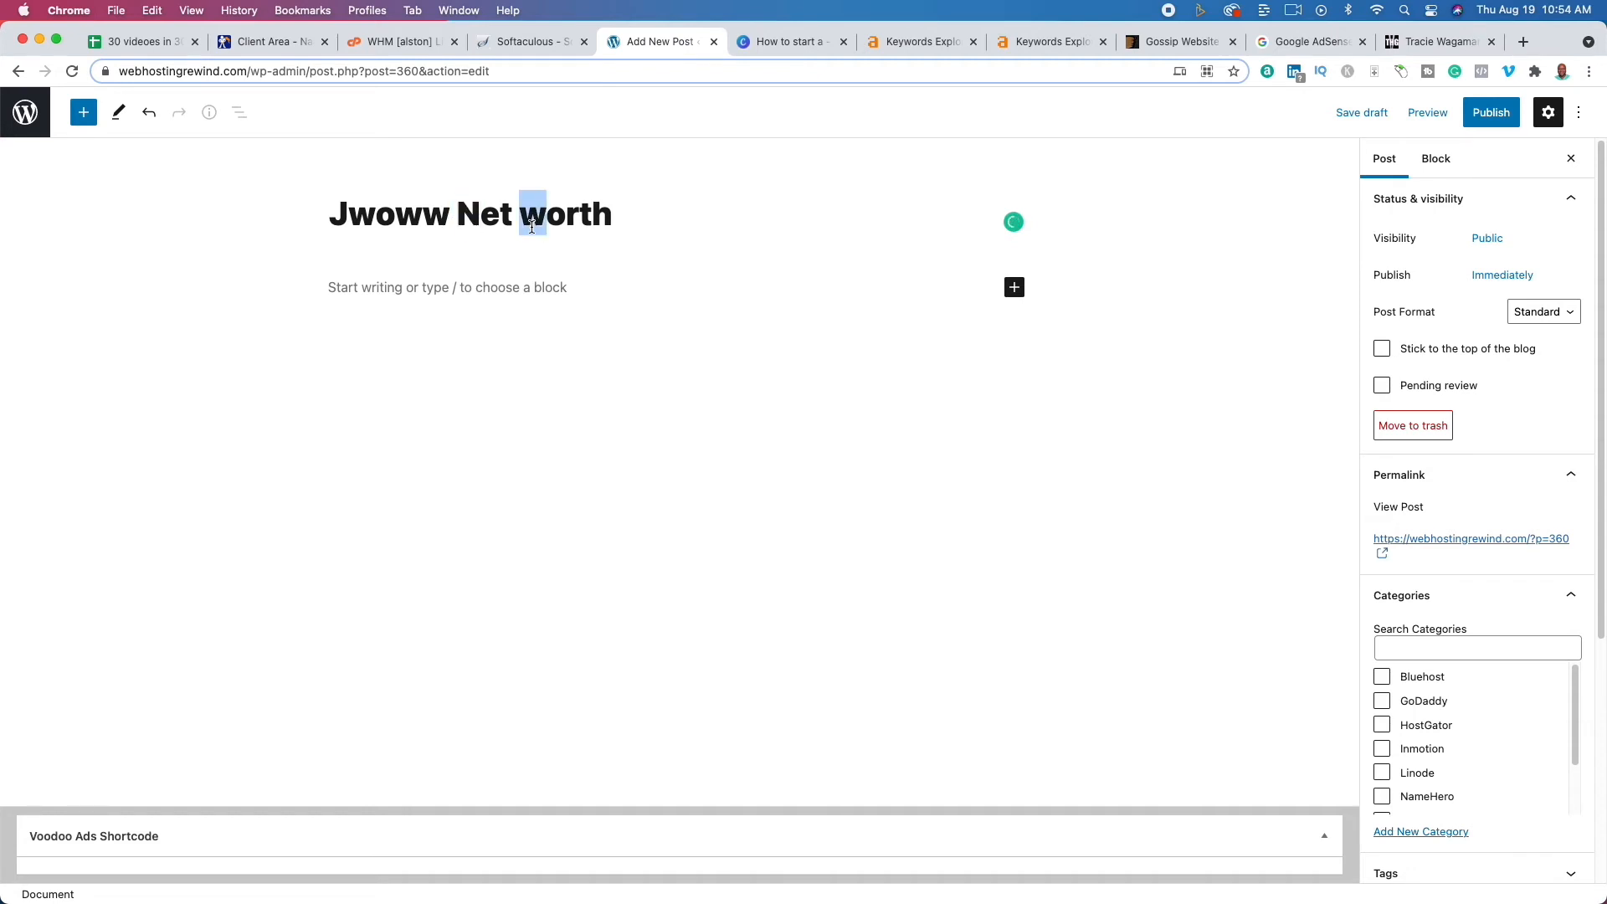
{"action": "type", "text": "W"}
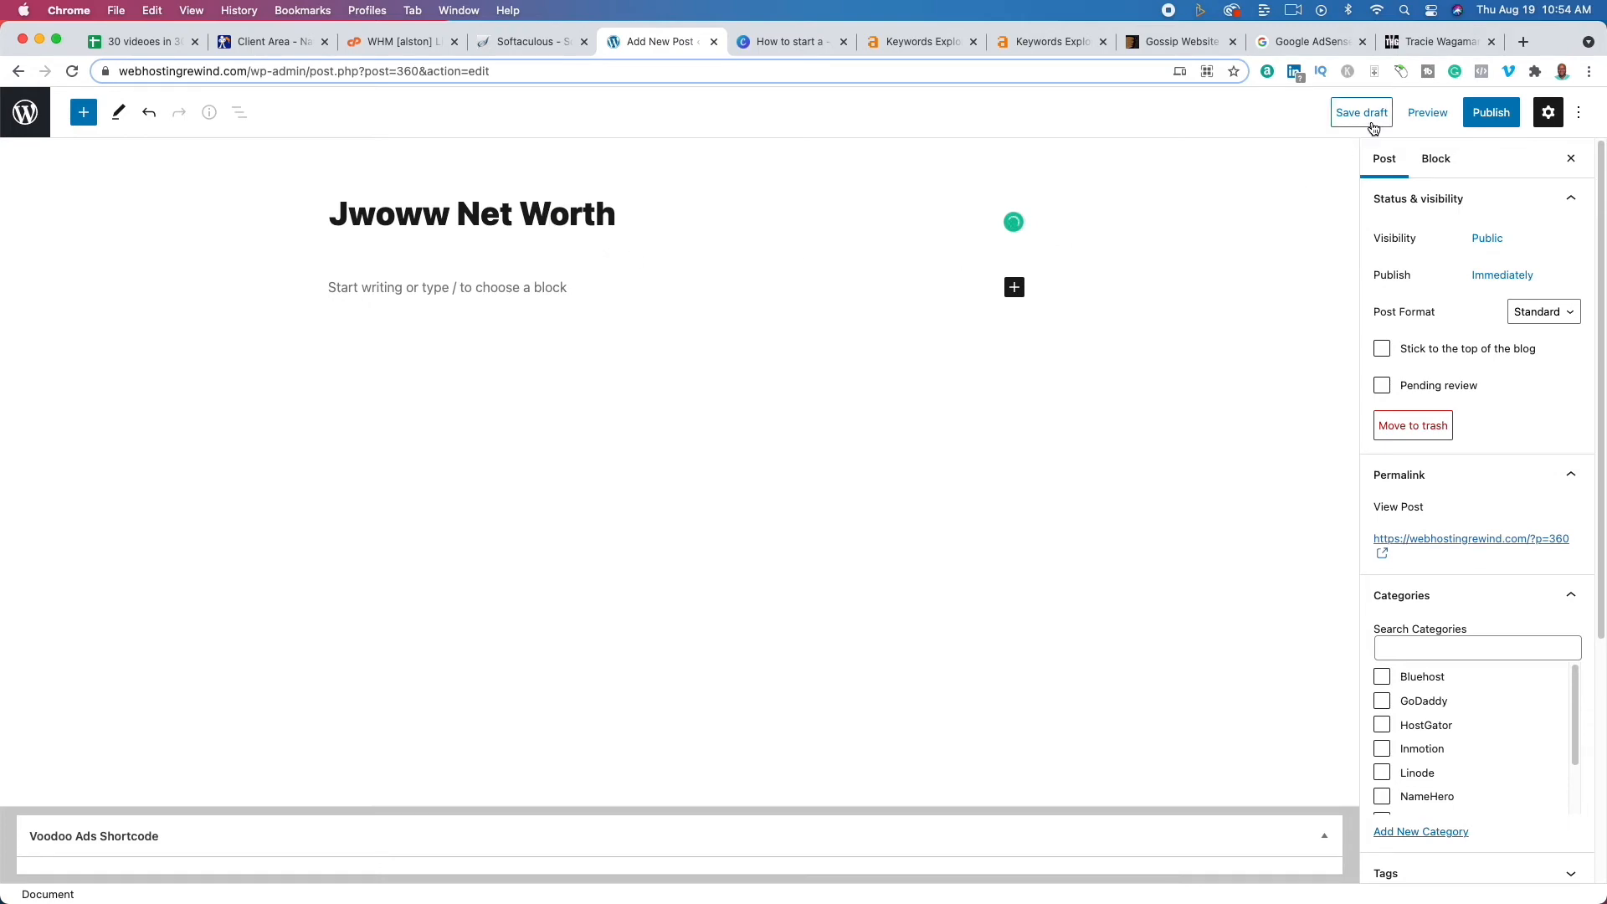
- Go back to The Hollywood Gossip's post listing, browse it and open the article about Jenelle Evans' health problems and daily drinking
{"action": "left_click", "coordinate": [1423, 44]}
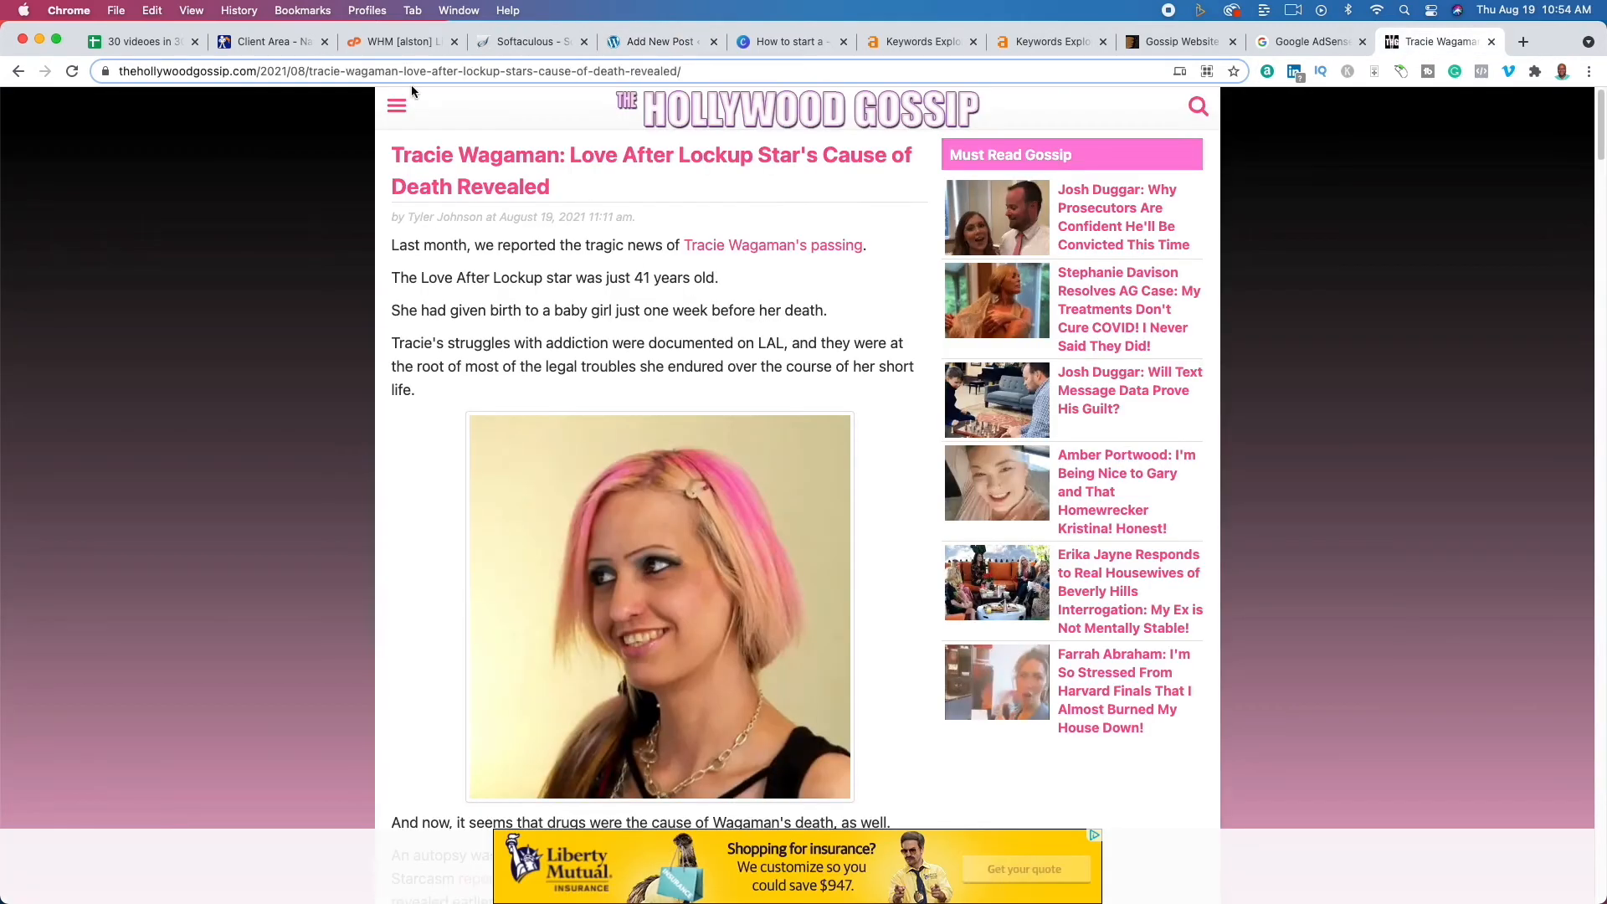
{"action": "left_click", "coordinate": [19, 71]}
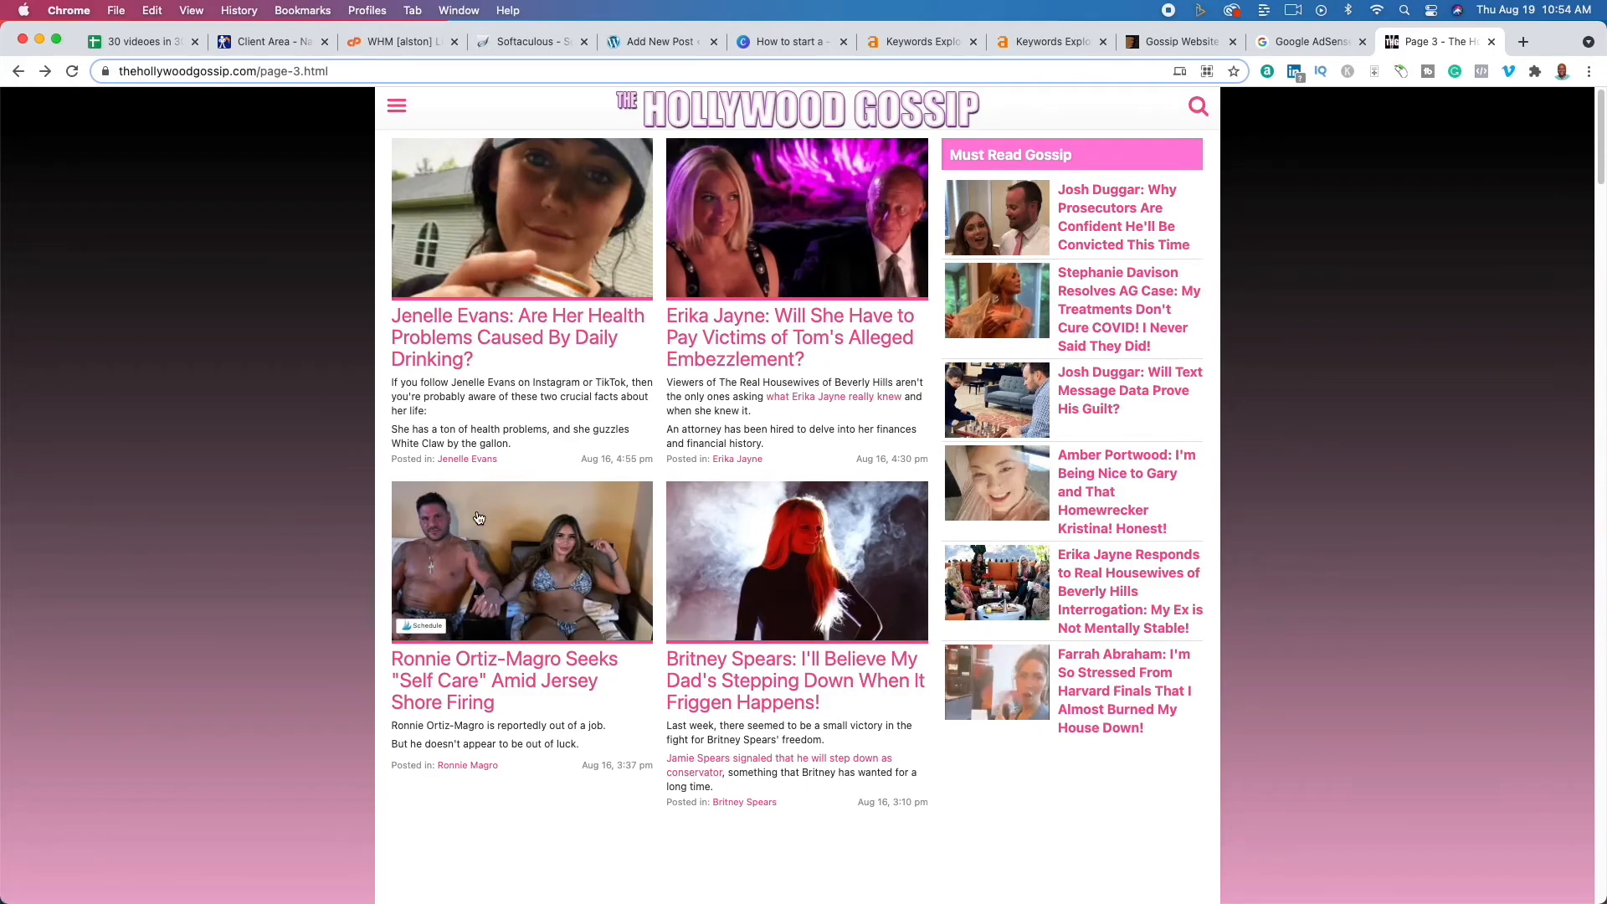
{"action": "scroll", "coordinate": [480, 518], "scroll_direction": "down", "scroll_amount": 20}
{"action": "scroll", "coordinate": [494, 519], "scroll_direction": "up", "scroll_amount": 20}
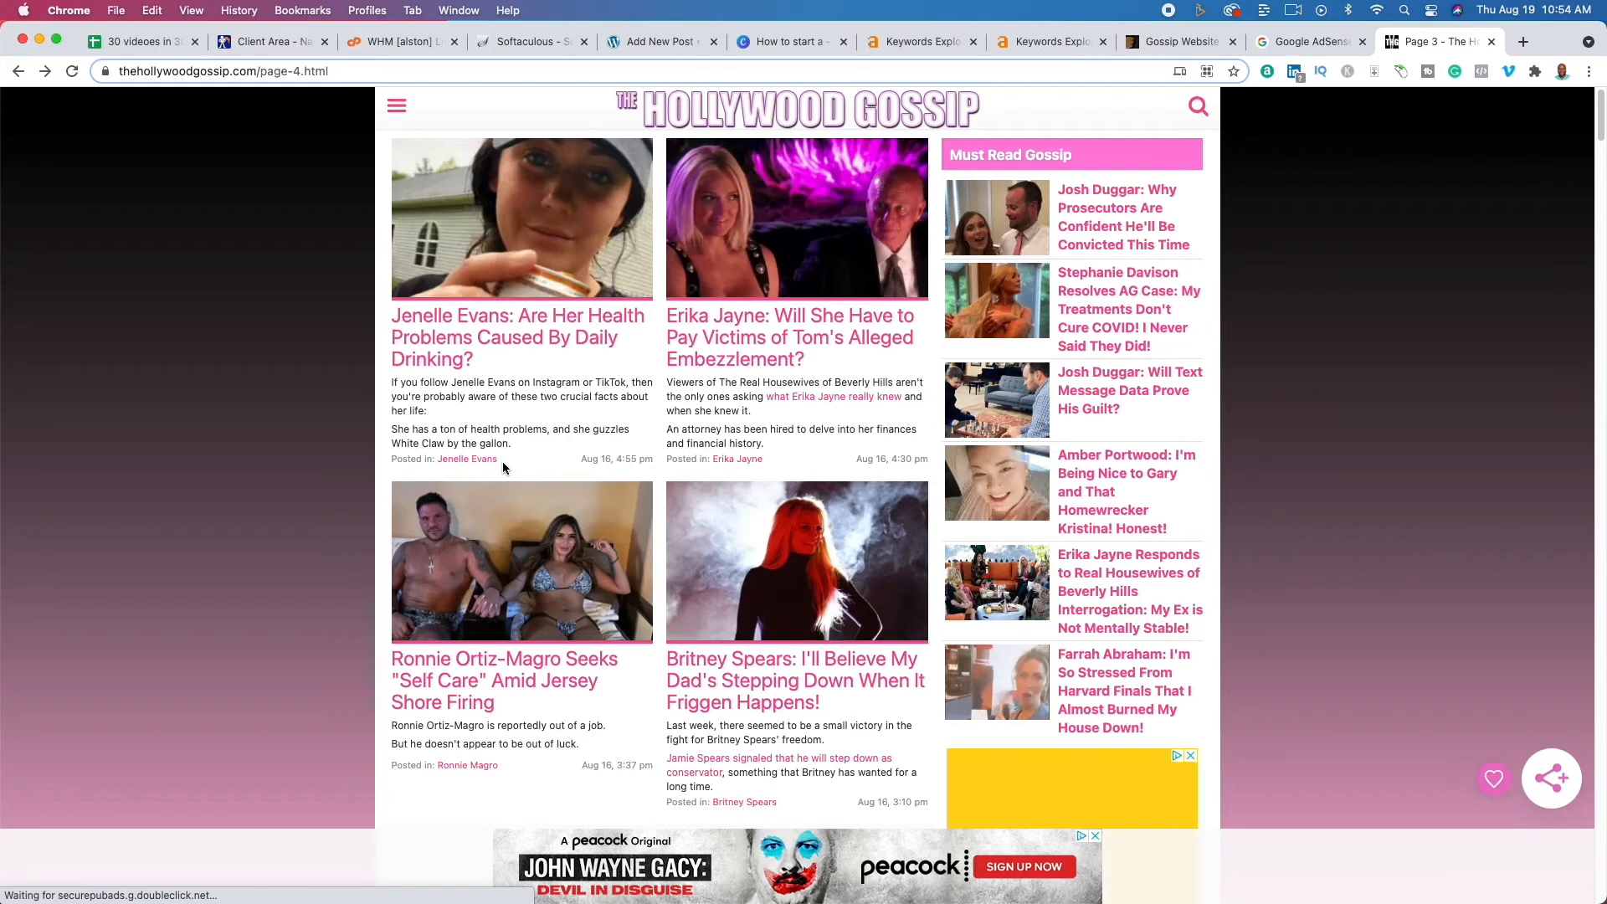
{"action": "left_click", "coordinate": [474, 358]}
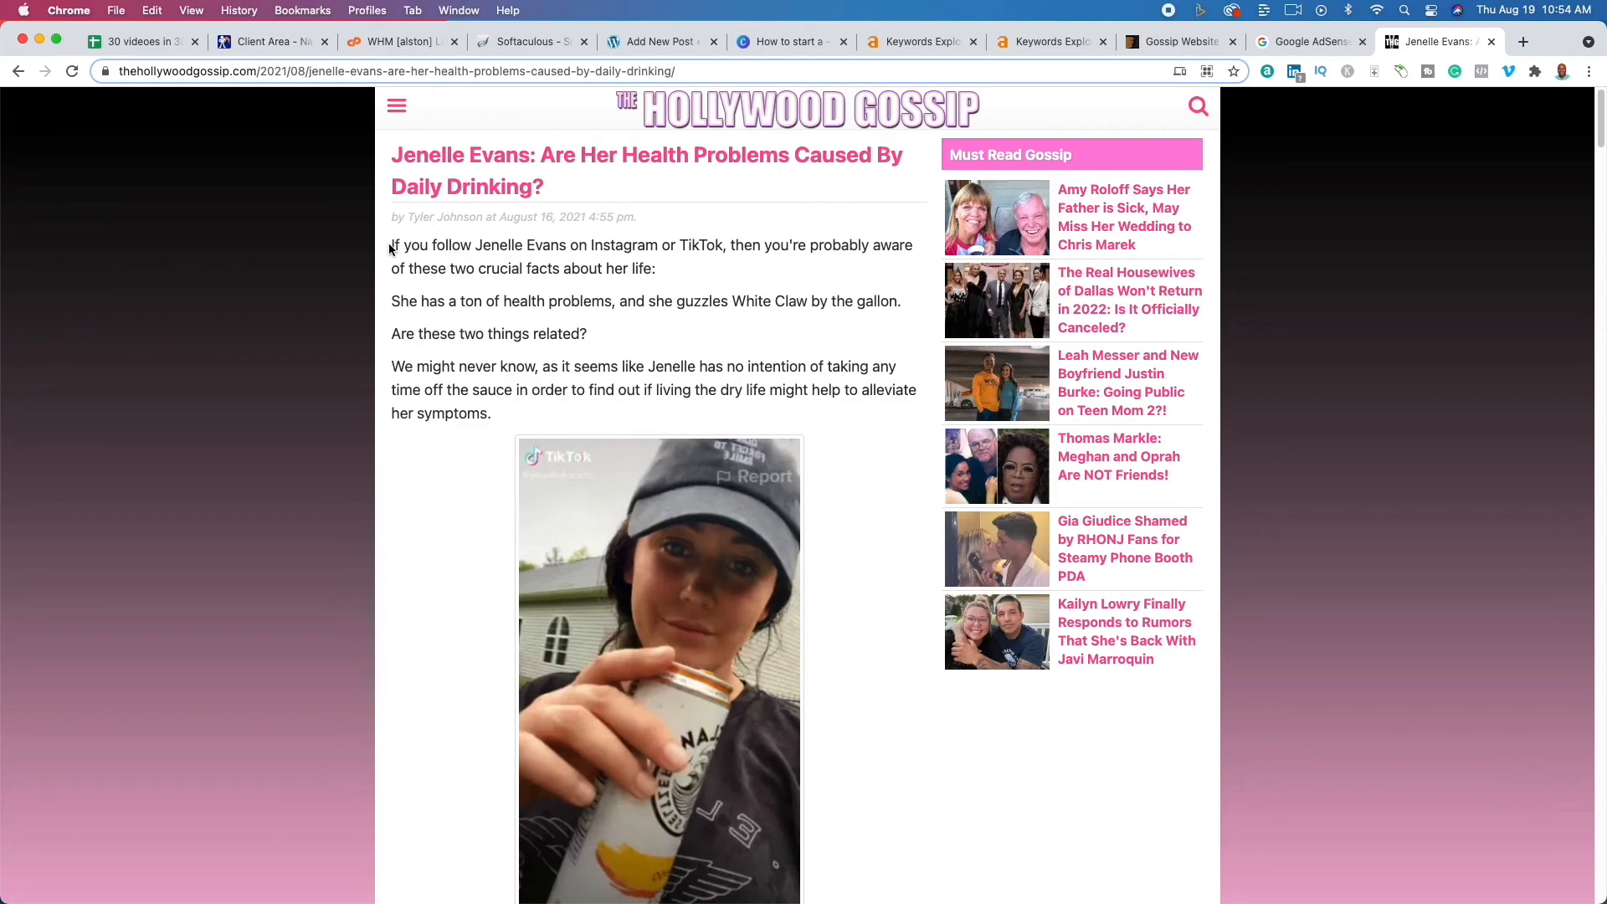
- Select the Jenelle Evans article text, count its words with Word Counter Plus and skim through the stories on the page
{"action": "left_click_drag", "start_coordinate": [391, 244], "coordinate": [580, 368]}
{"action": "scroll", "coordinate": [649, 363], "scroll_direction": "down", "scroll_amount": 15}
{"action": "scroll", "coordinate": [649, 363], "scroll_direction": "down", "scroll_amount": 15}
{"action": "scroll", "coordinate": [671, 375], "scroll_direction": "up", "scroll_amount": 5}
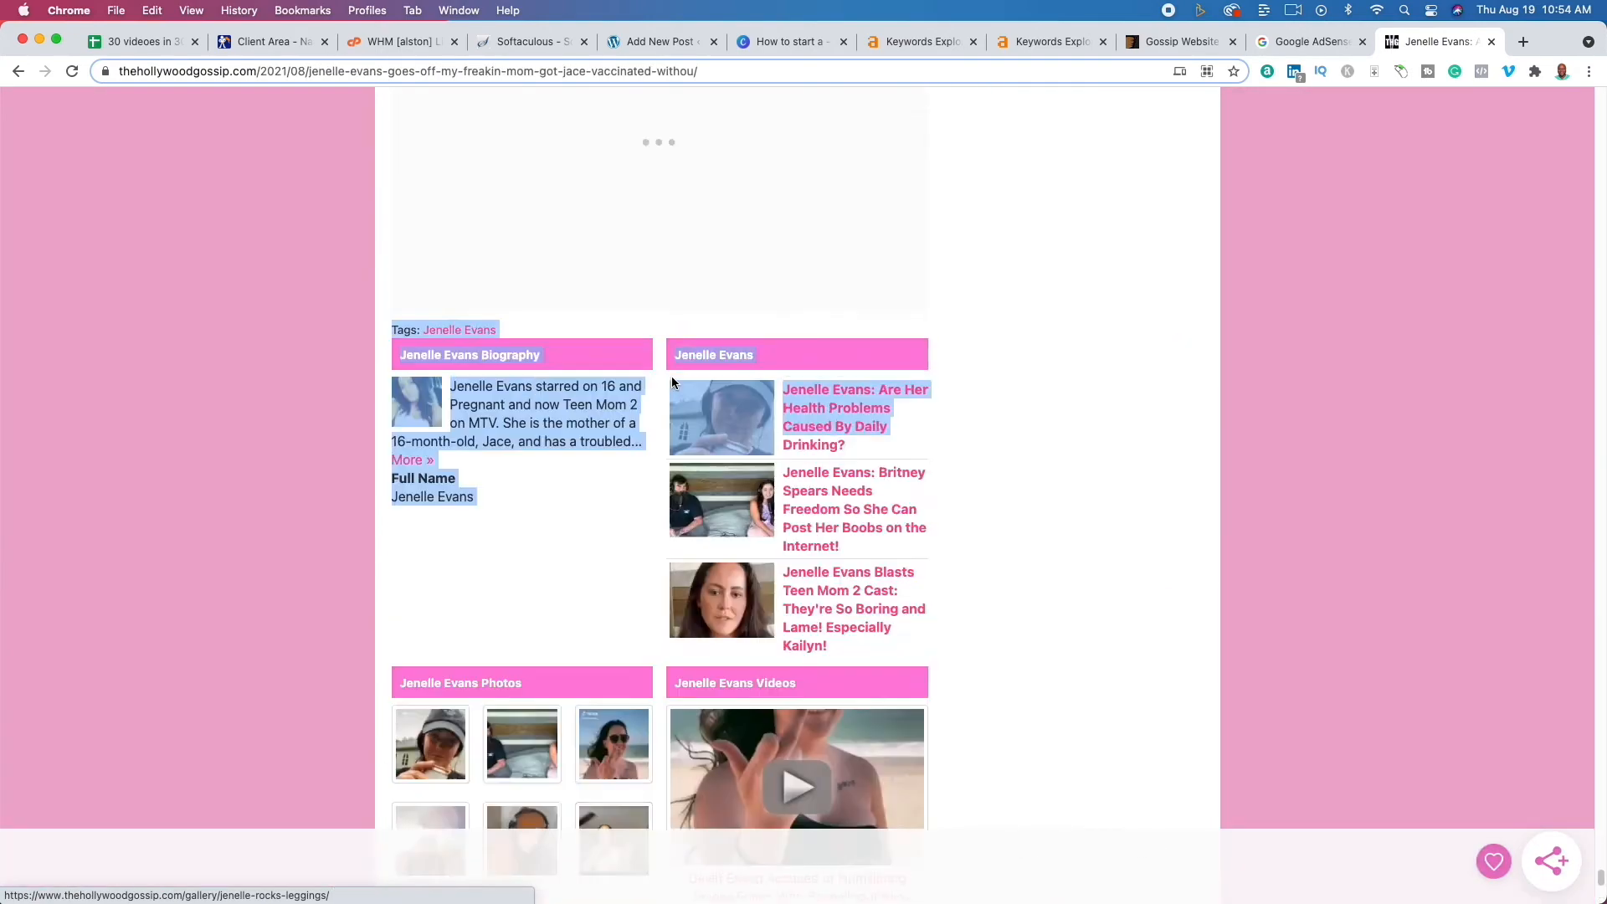
{"action": "left_click", "coordinate": [672, 376]}
{"action": "scroll", "coordinate": [681, 385], "scroll_direction": "down", "scroll_amount": 1}
{"action": "left_click_drag", "start_coordinate": [681, 386], "coordinate": [896, 529]}
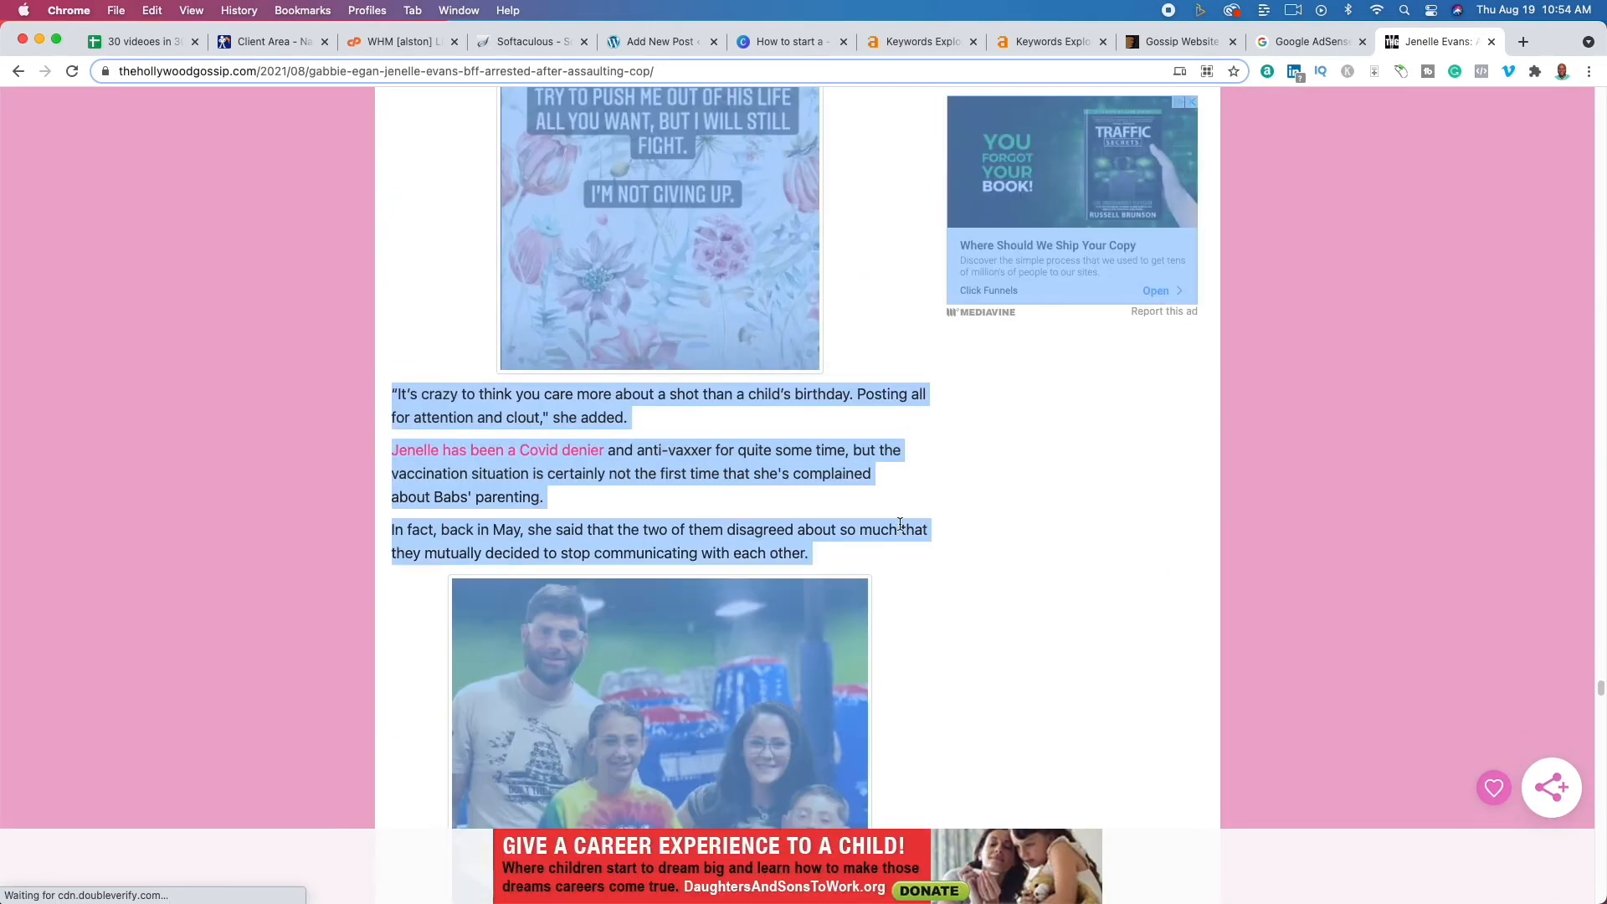
{"action": "right_click", "coordinate": [812, 475]}
{"action": "left_click", "coordinate": [921, 656]}
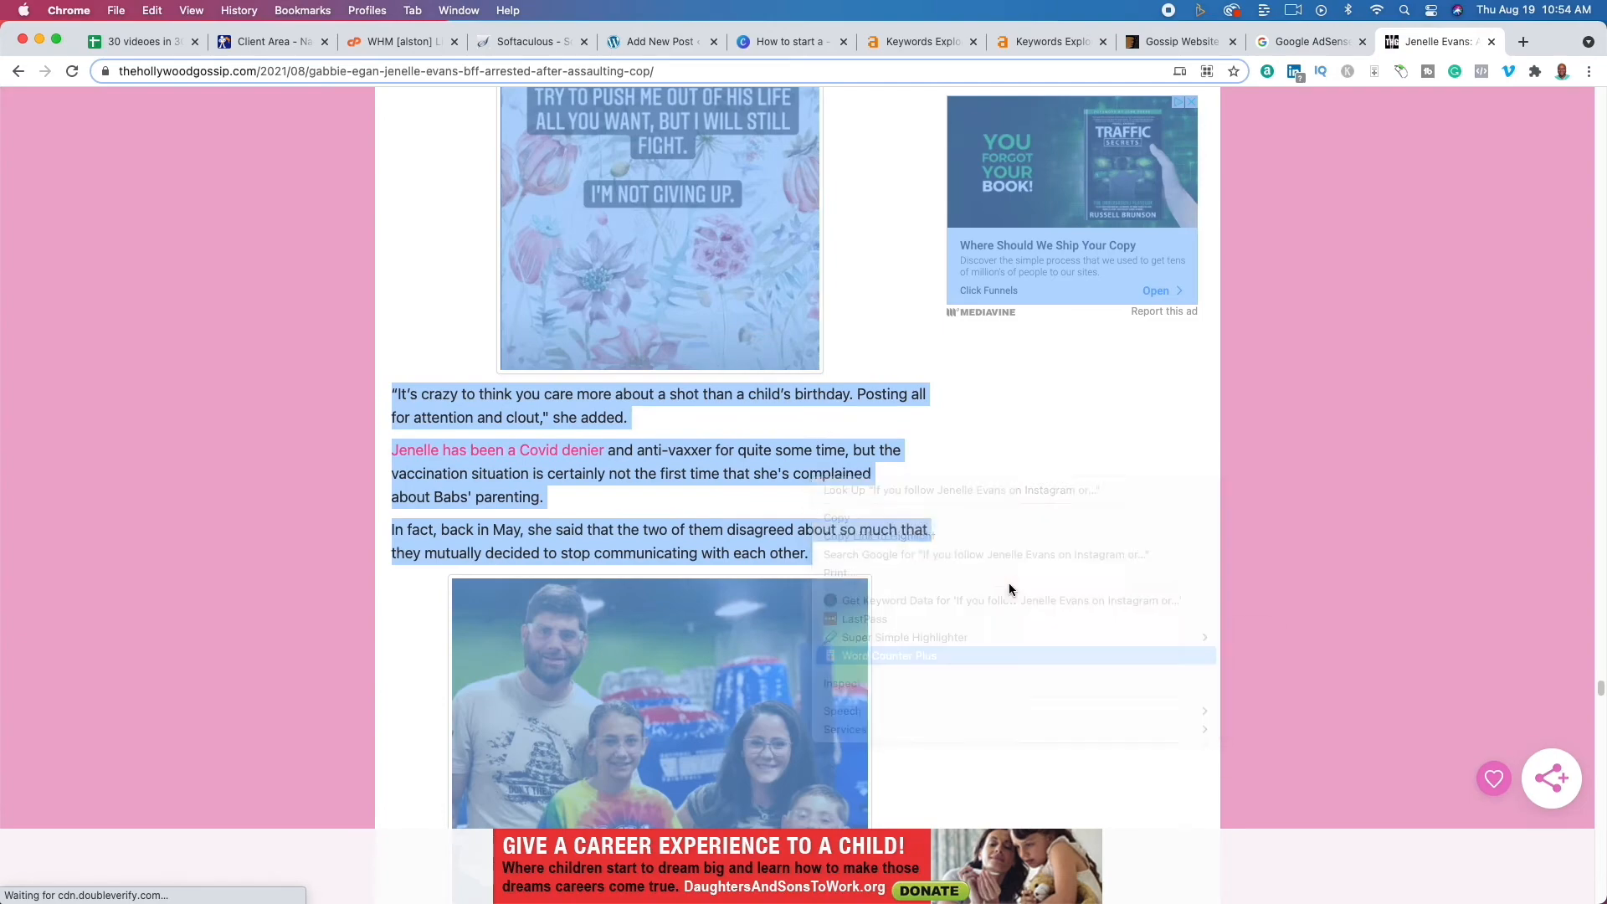
{"action": "left_click", "coordinate": [867, 379]}
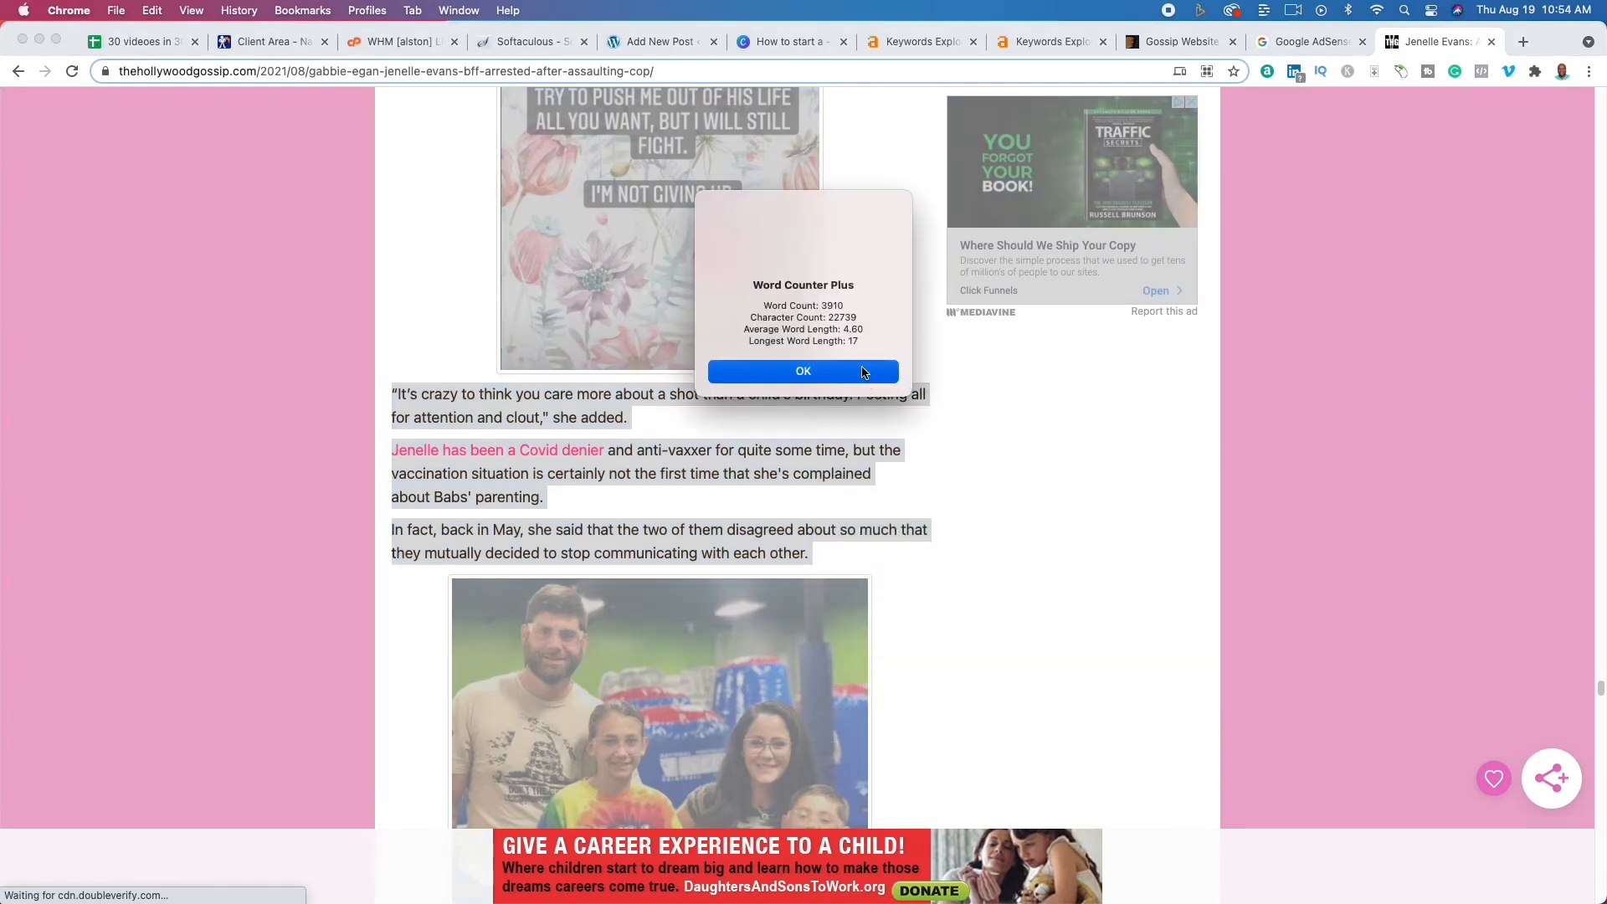
{"action": "scroll", "coordinate": [1023, 513], "scroll_direction": "up", "scroll_amount": 4}
{"action": "scroll", "coordinate": [1022, 510], "scroll_direction": "down", "scroll_amount": 20}
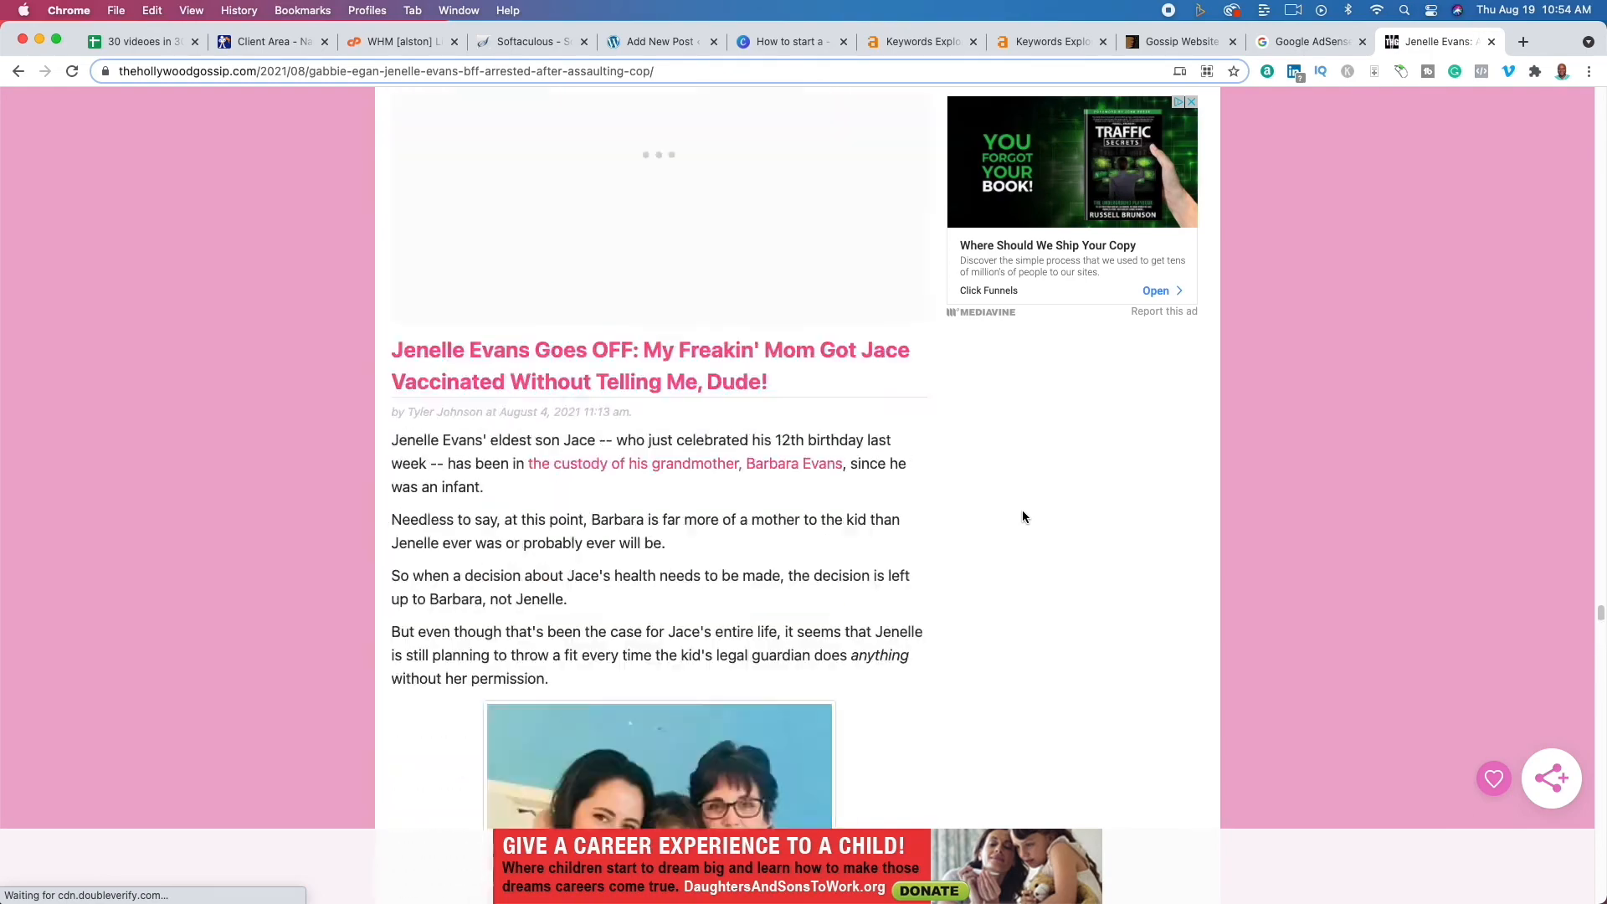
{"action": "scroll", "coordinate": [1023, 512], "scroll_direction": "down", "scroll_amount": 20}
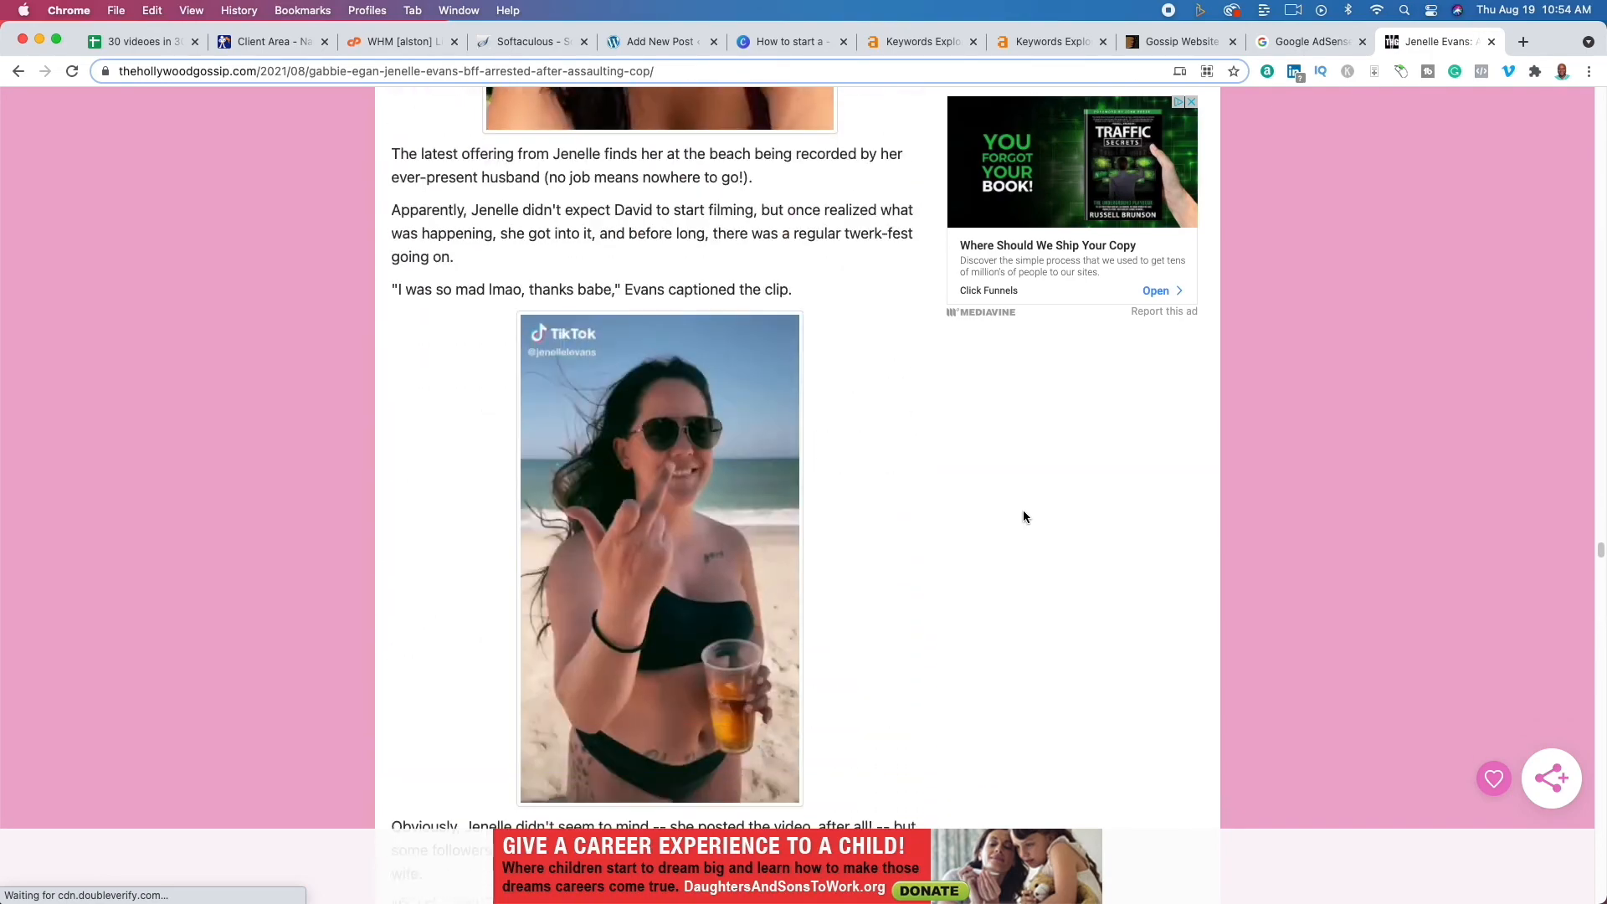
{"action": "scroll", "coordinate": [1023, 513], "scroll_direction": "up", "scroll_amount": 8}
{"action": "scroll", "coordinate": [1023, 512], "scroll_direction": "up", "scroll_amount": 15}
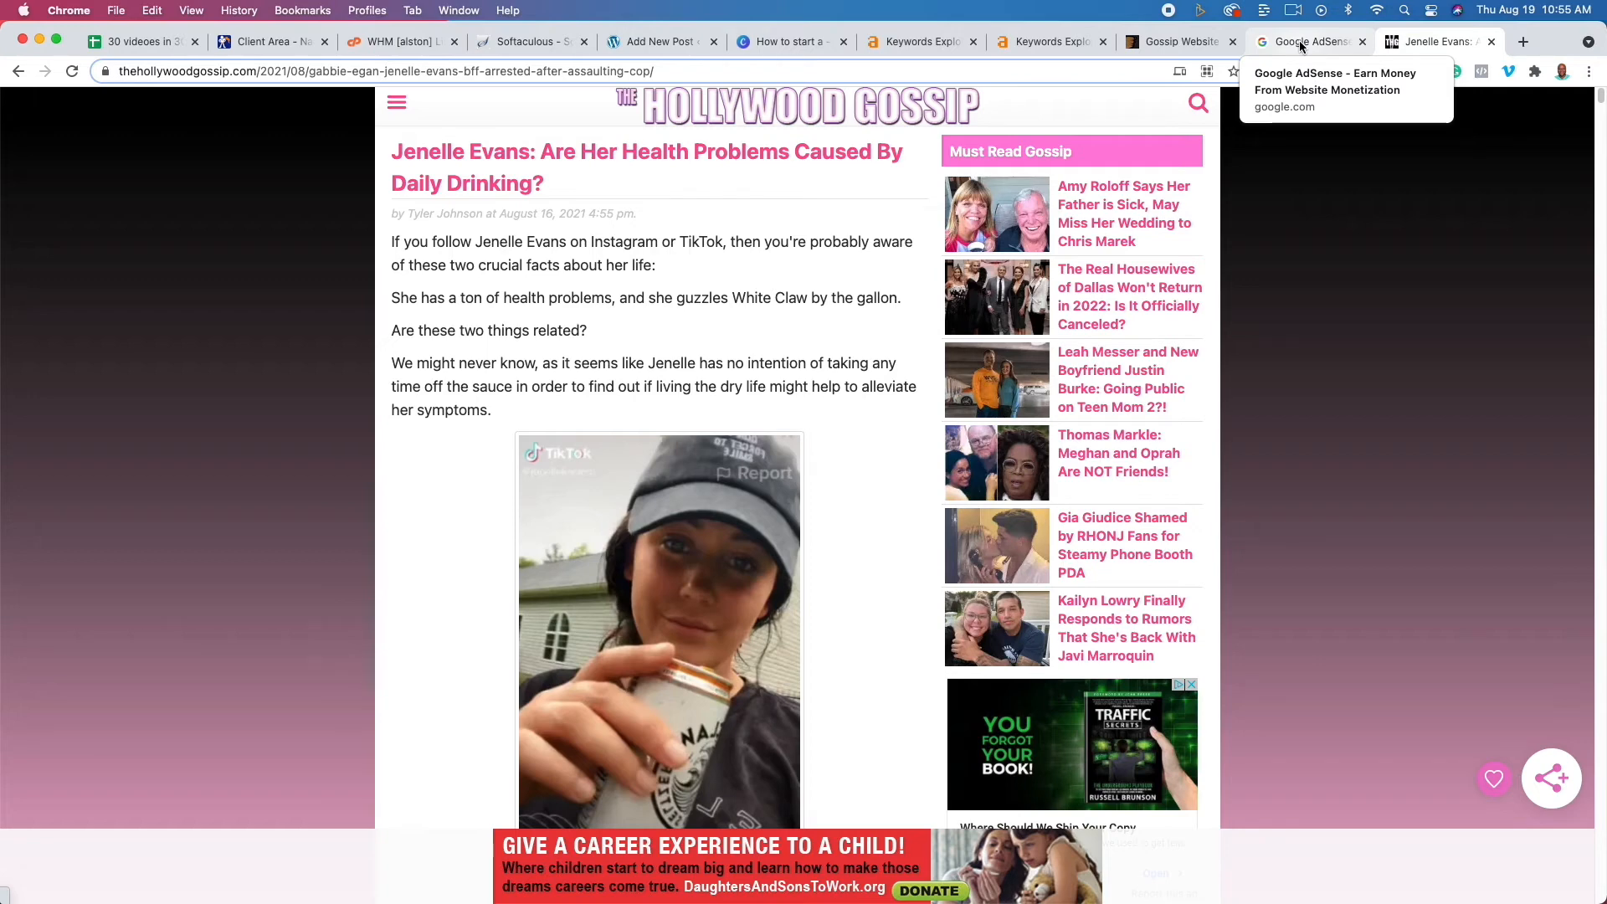
- Outline the body of the WordPress post with six separate paragraphs: "Who", "what", "when", "where", "why" and "how"
{"action": "left_click", "coordinate": [654, 43]}
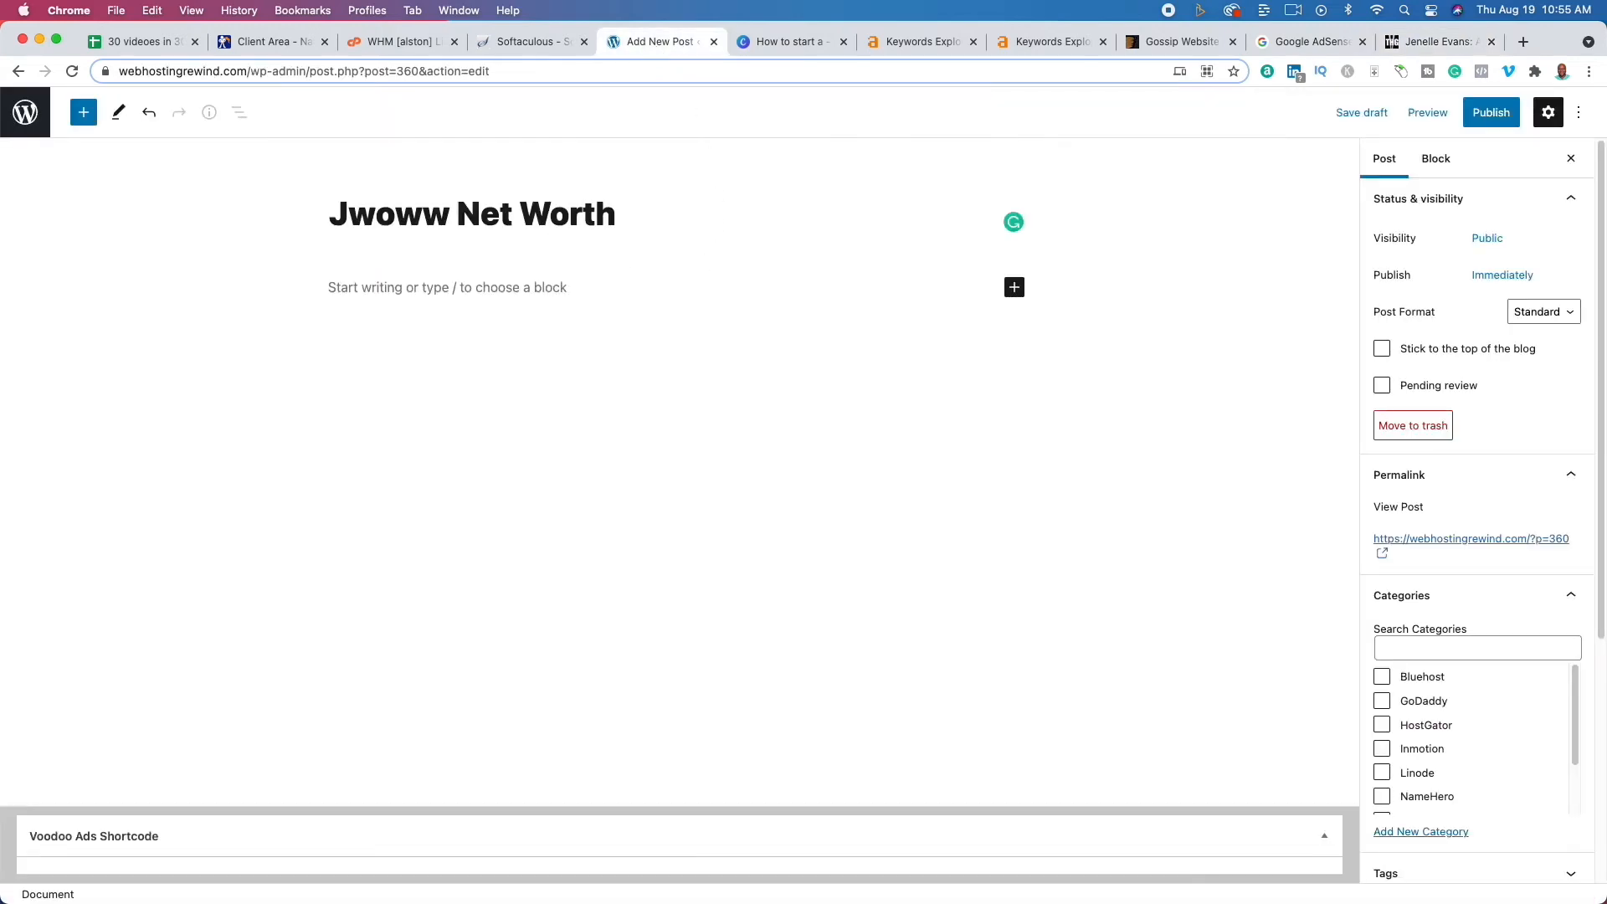
{"action": "left_click", "coordinate": [595, 277]}
{"action": "type", "text": "Who"}
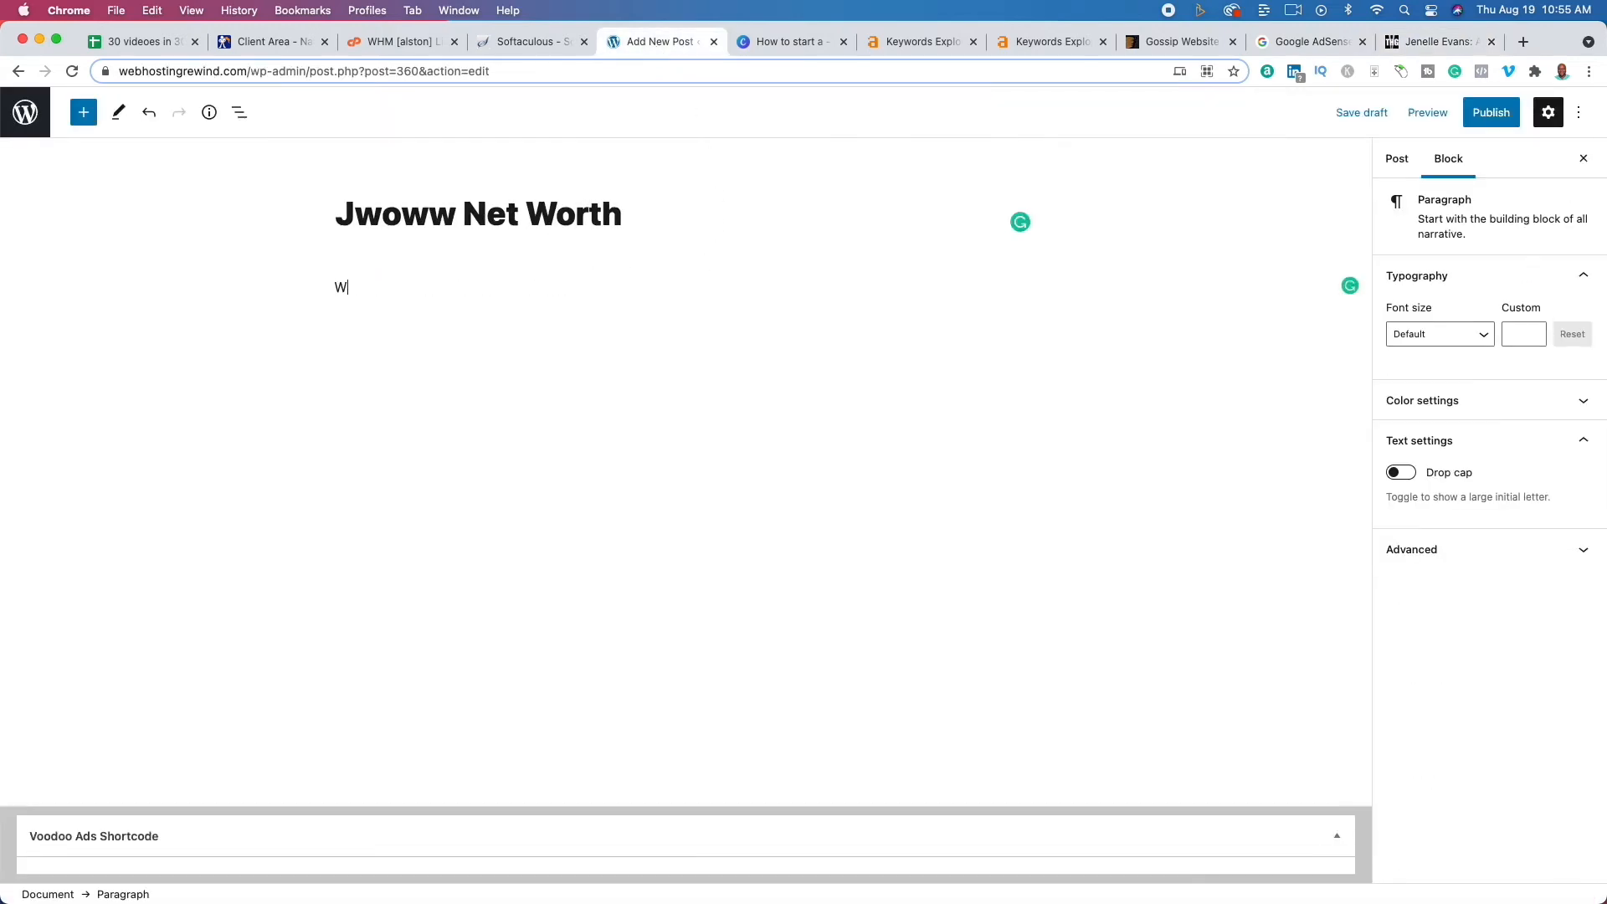
{"action": "key", "text": "Return"}
{"action": "type", "text": "what"}
{"action": "key", "text": "Return"}
{"action": "type", "text": "whe"}
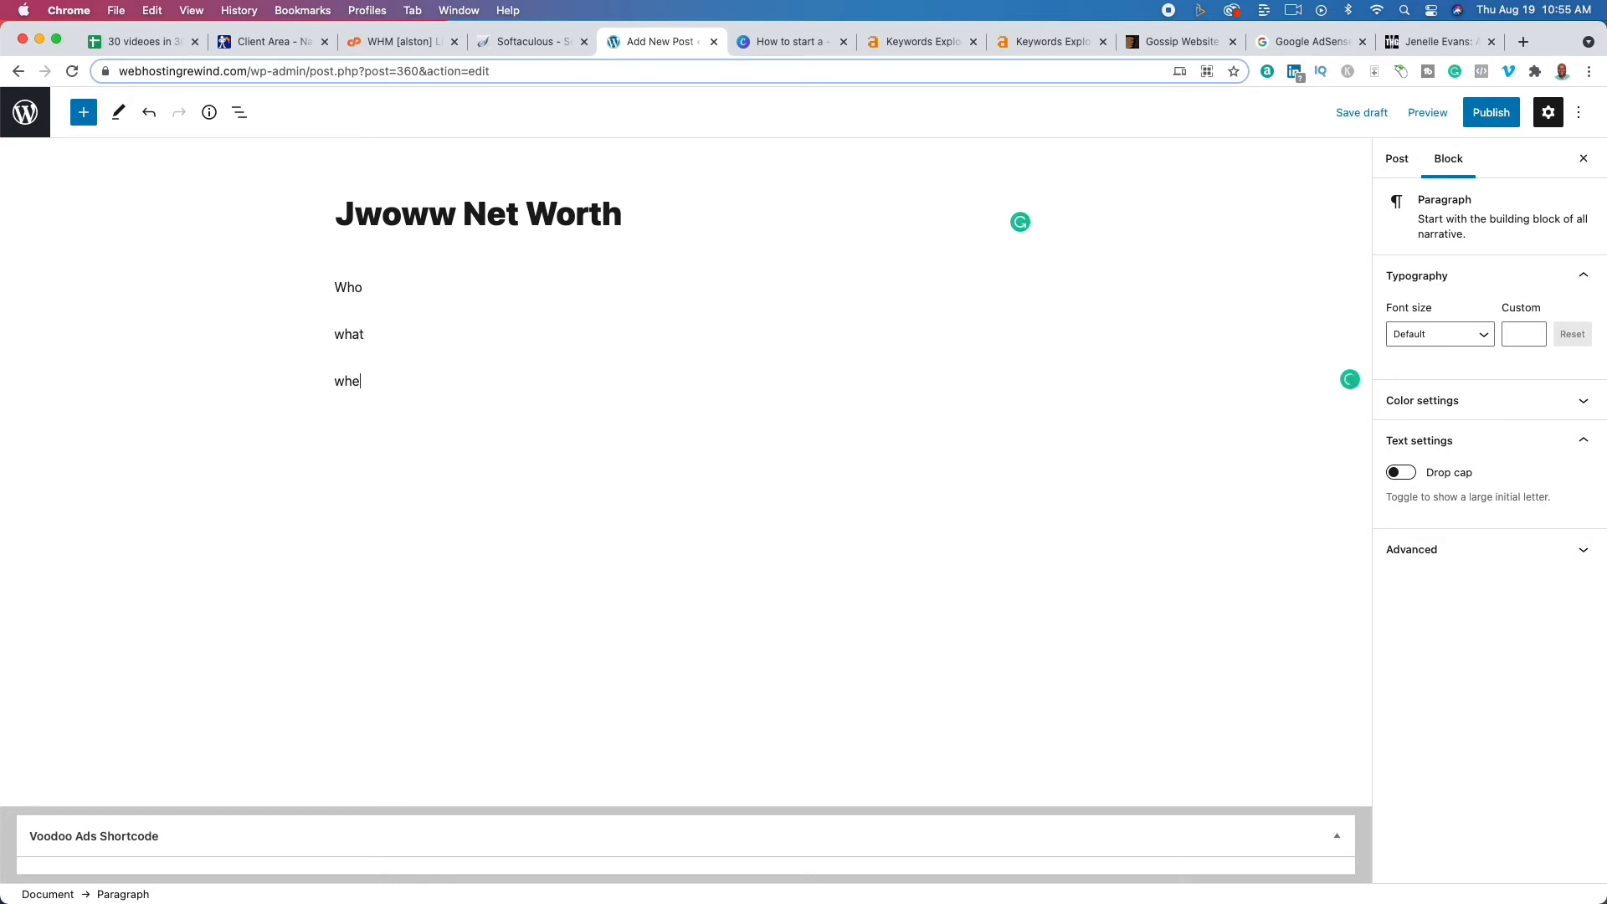
{"action": "type", "text": "n"}
{"action": "key", "text": "Return"}
{"action": "type", "text": "where"}
{"action": "key", "text": "Return"}
{"action": "type", "text": "why"}
{"action": "key", "text": "Return"}
{"action": "type", "text": "how"}
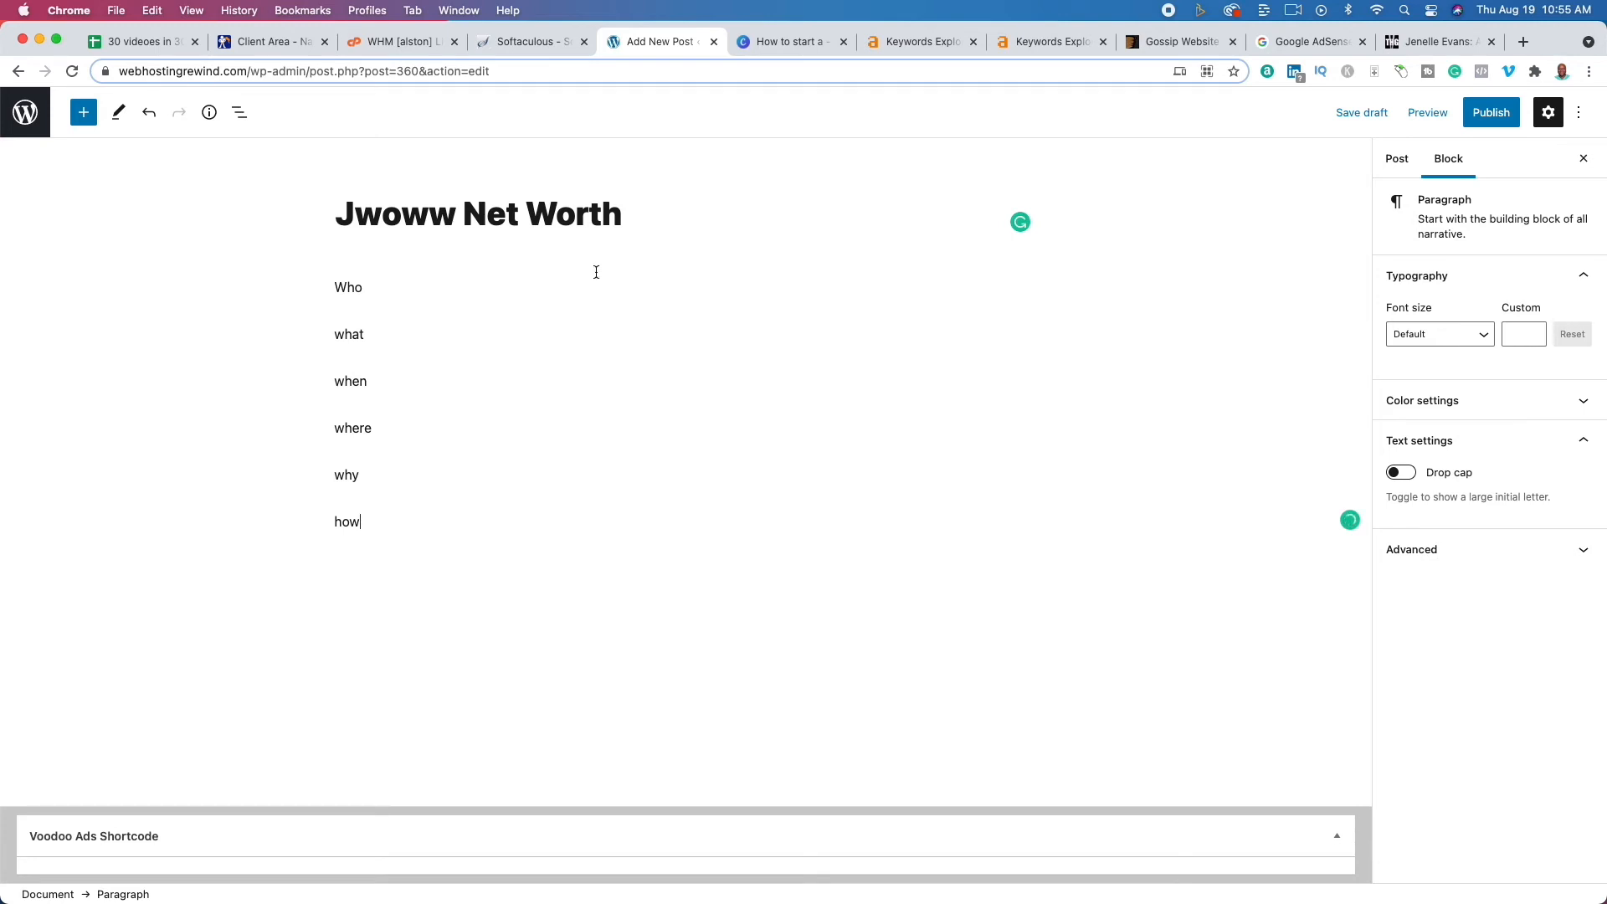
- Extend the first outline paragraph so it reads "Who is Jwoww"
{"action": "left_click", "coordinate": [485, 287]}
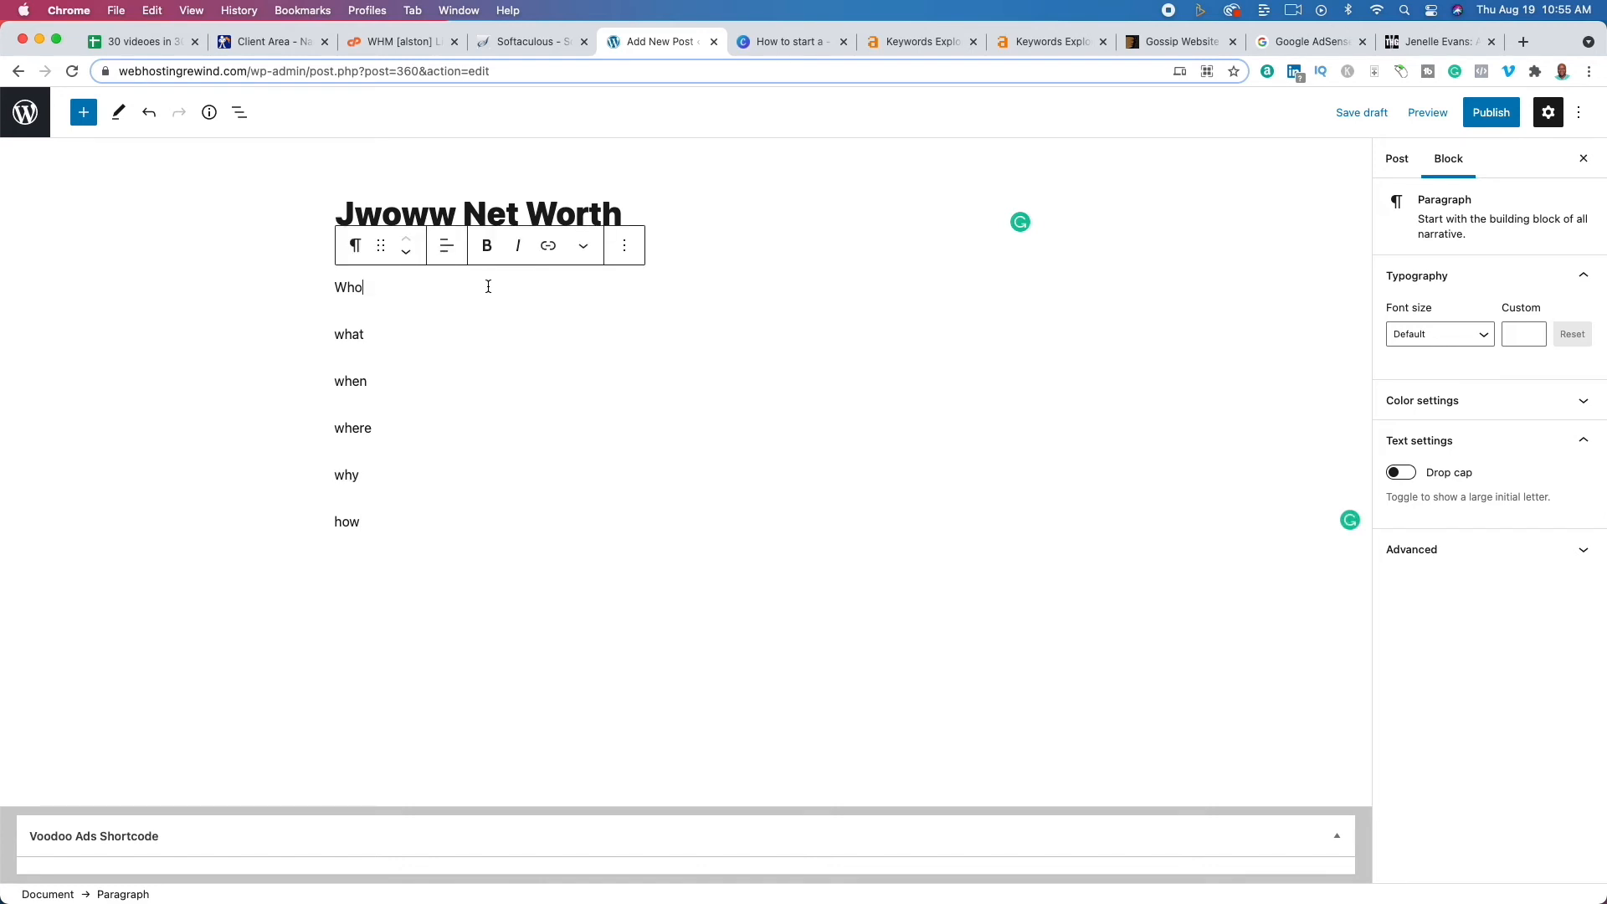
{"action": "type", "text": "is"}
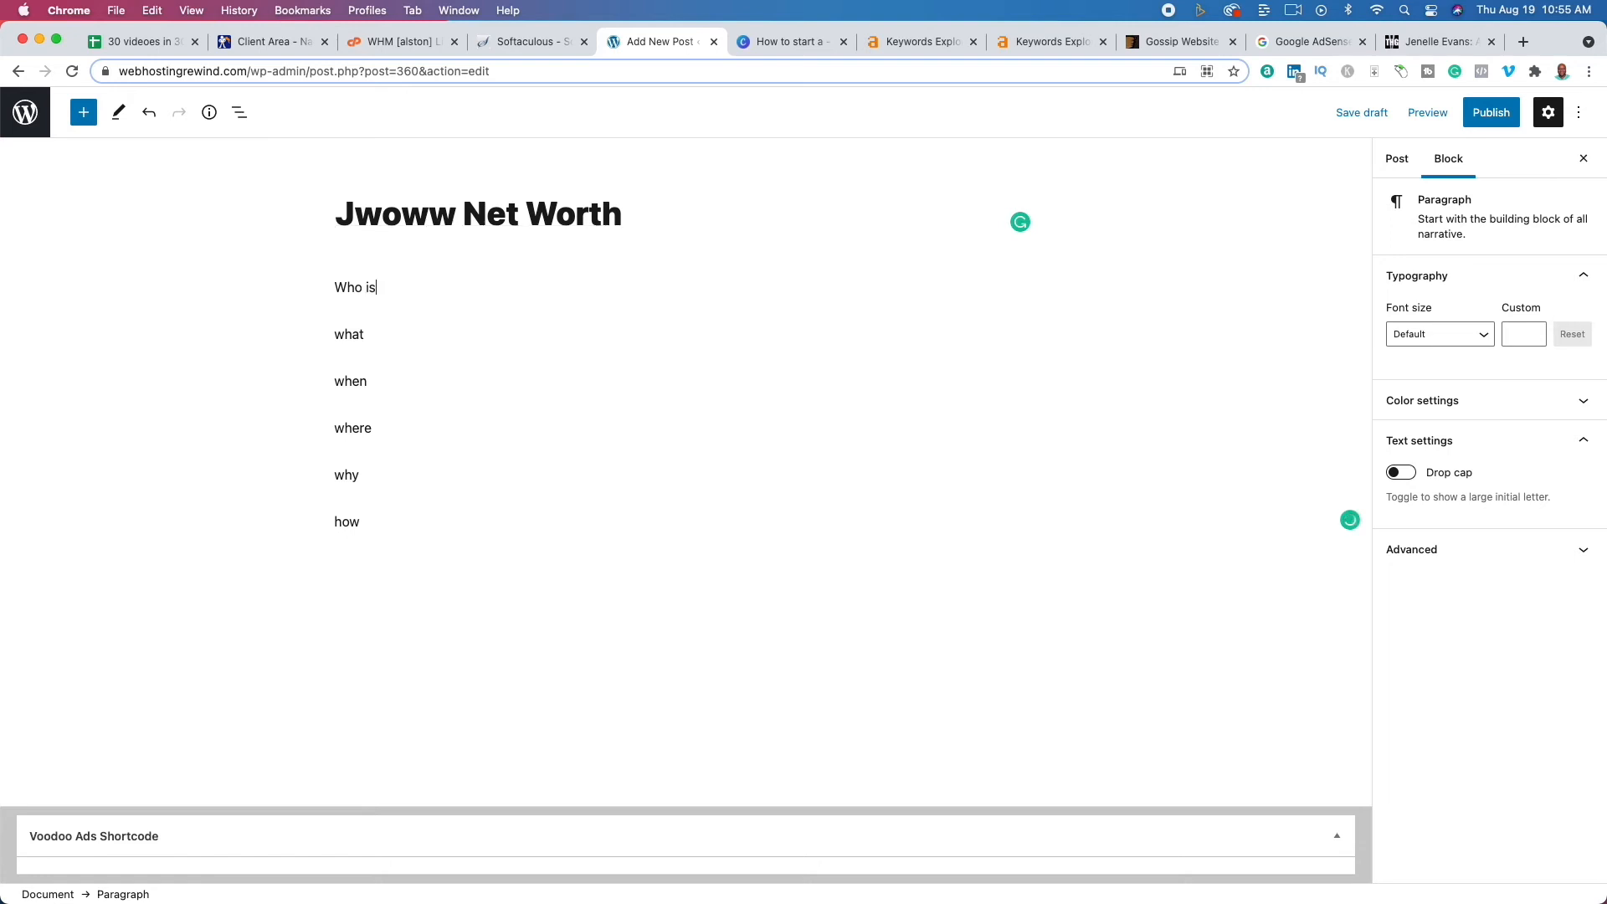
{"action": "type", "text": " Jwoww"}
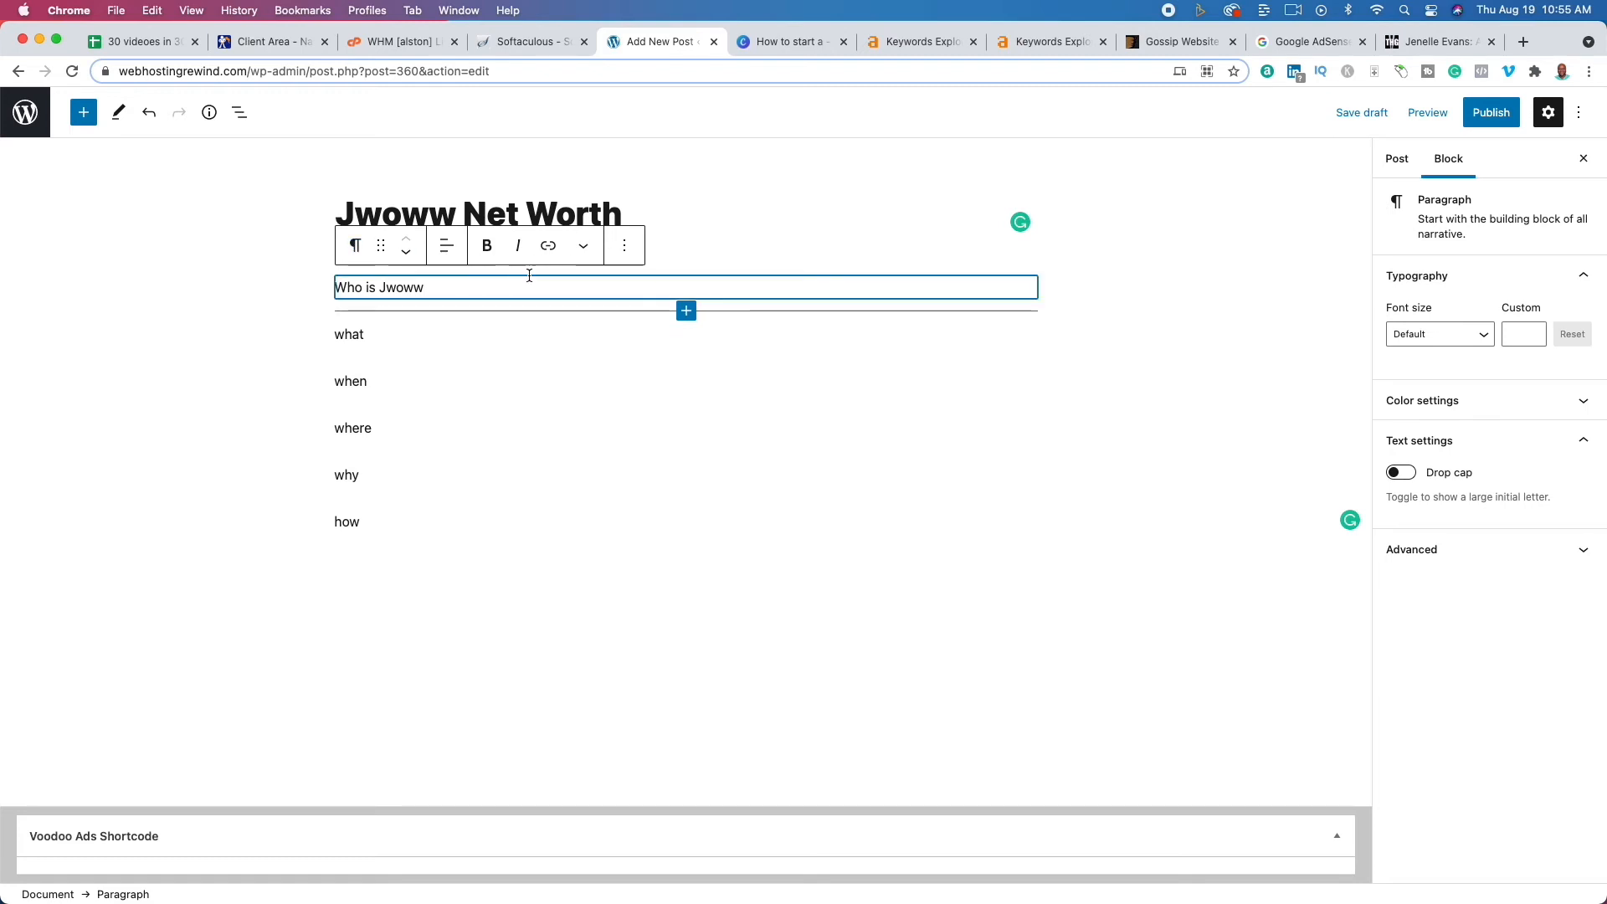
- Convert the "Who is Jwoww" paragraph to an H2 heading and start a paragraph below it with "Jwoww"
{"action": "triple_click", "coordinate": [401, 287]}
{"action": "left_click", "coordinate": [355, 246]}
{"action": "left_click", "coordinate": [394, 330]}
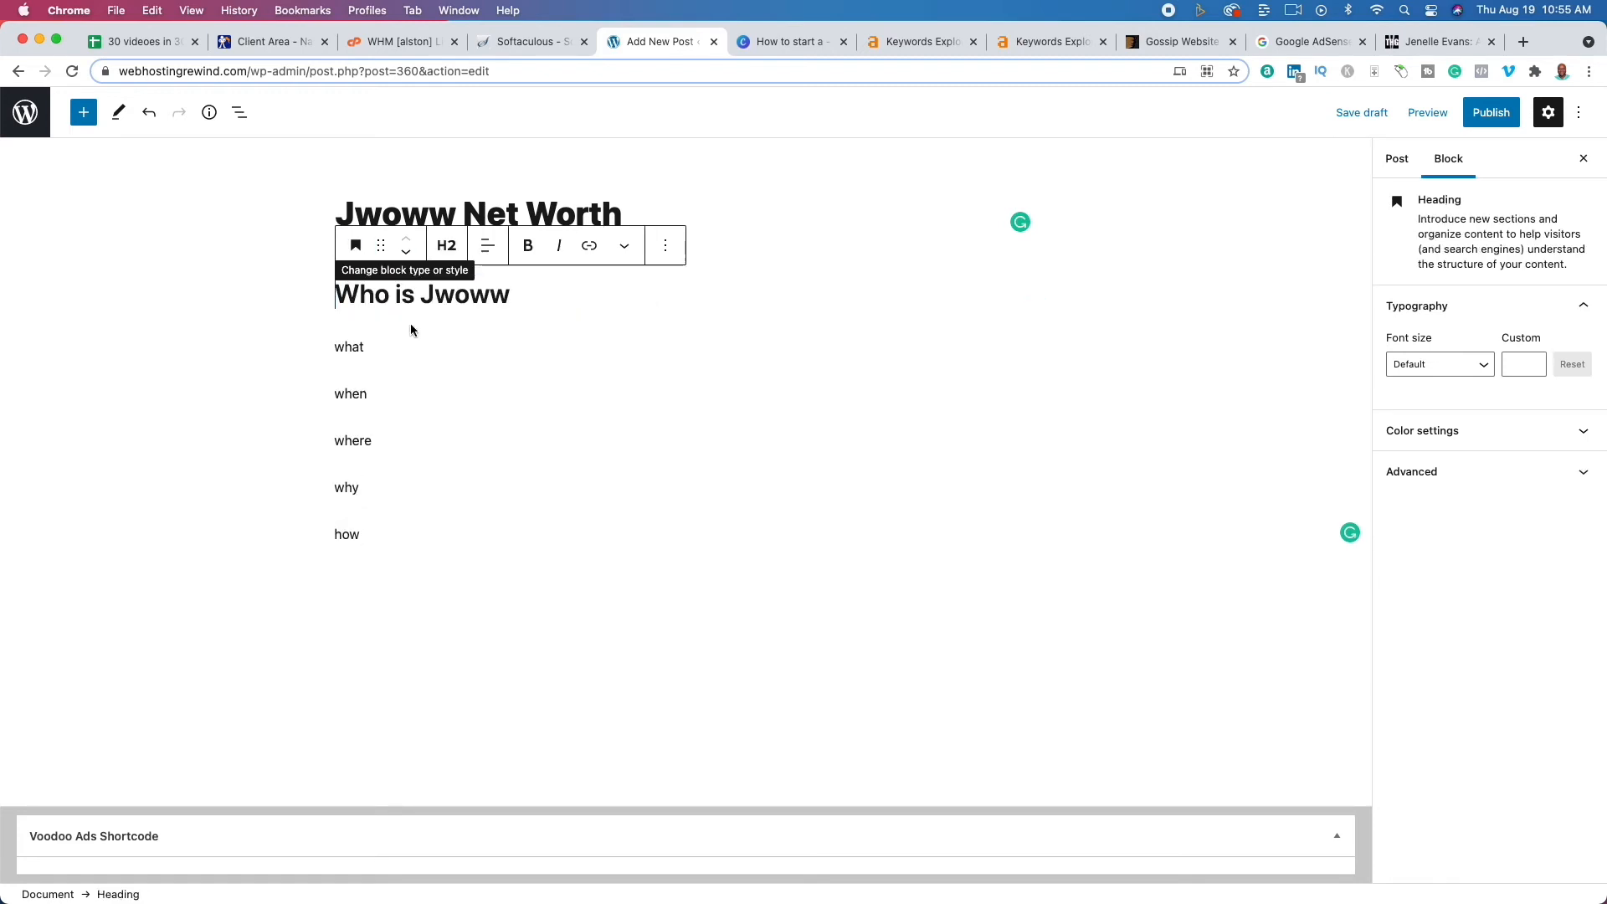
{"action": "key", "text": "Return"}
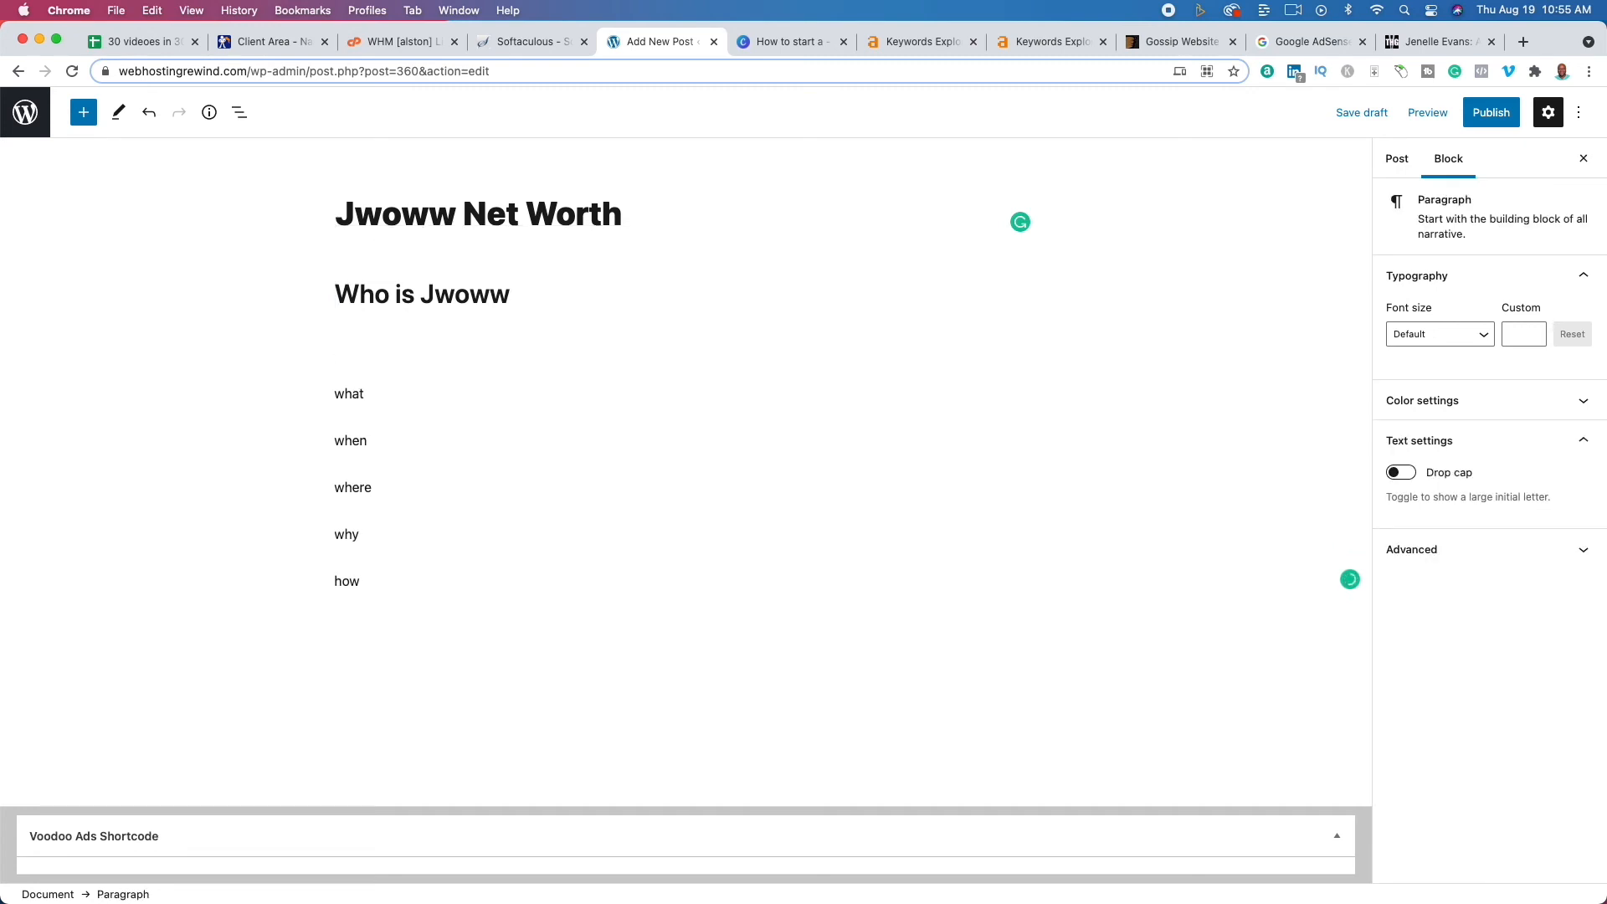
{"action": "type", "text": "Jwoww"}
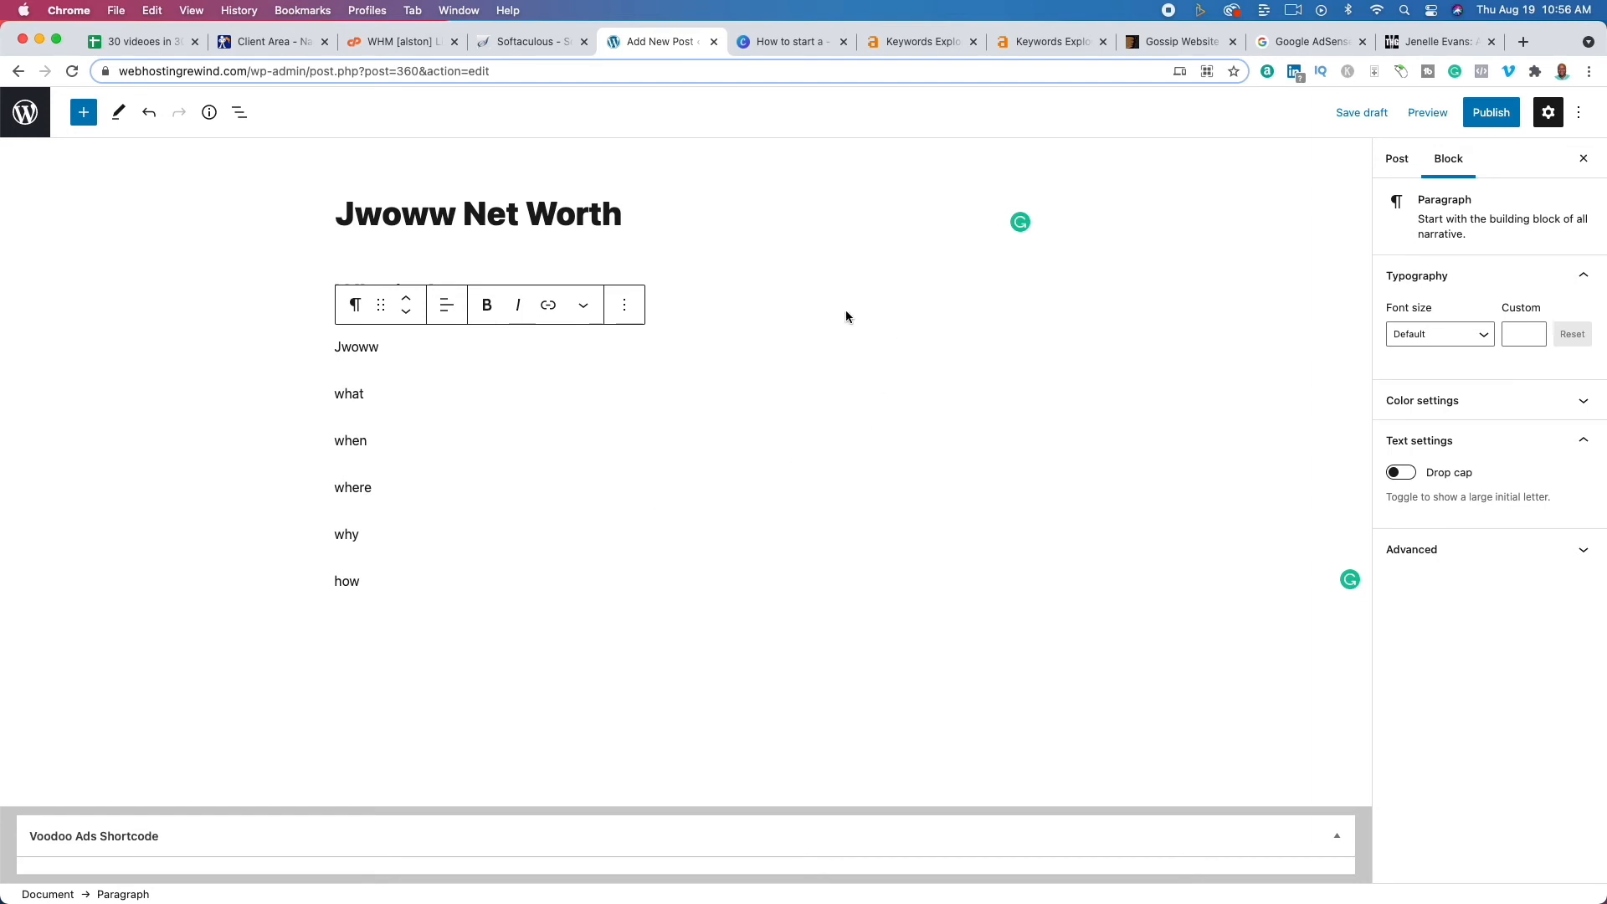
- Switch to the Canva presentation and look through its slides back to the Celebrity Gossip Blog title slide
{"action": "left_click", "coordinate": [778, 46]}
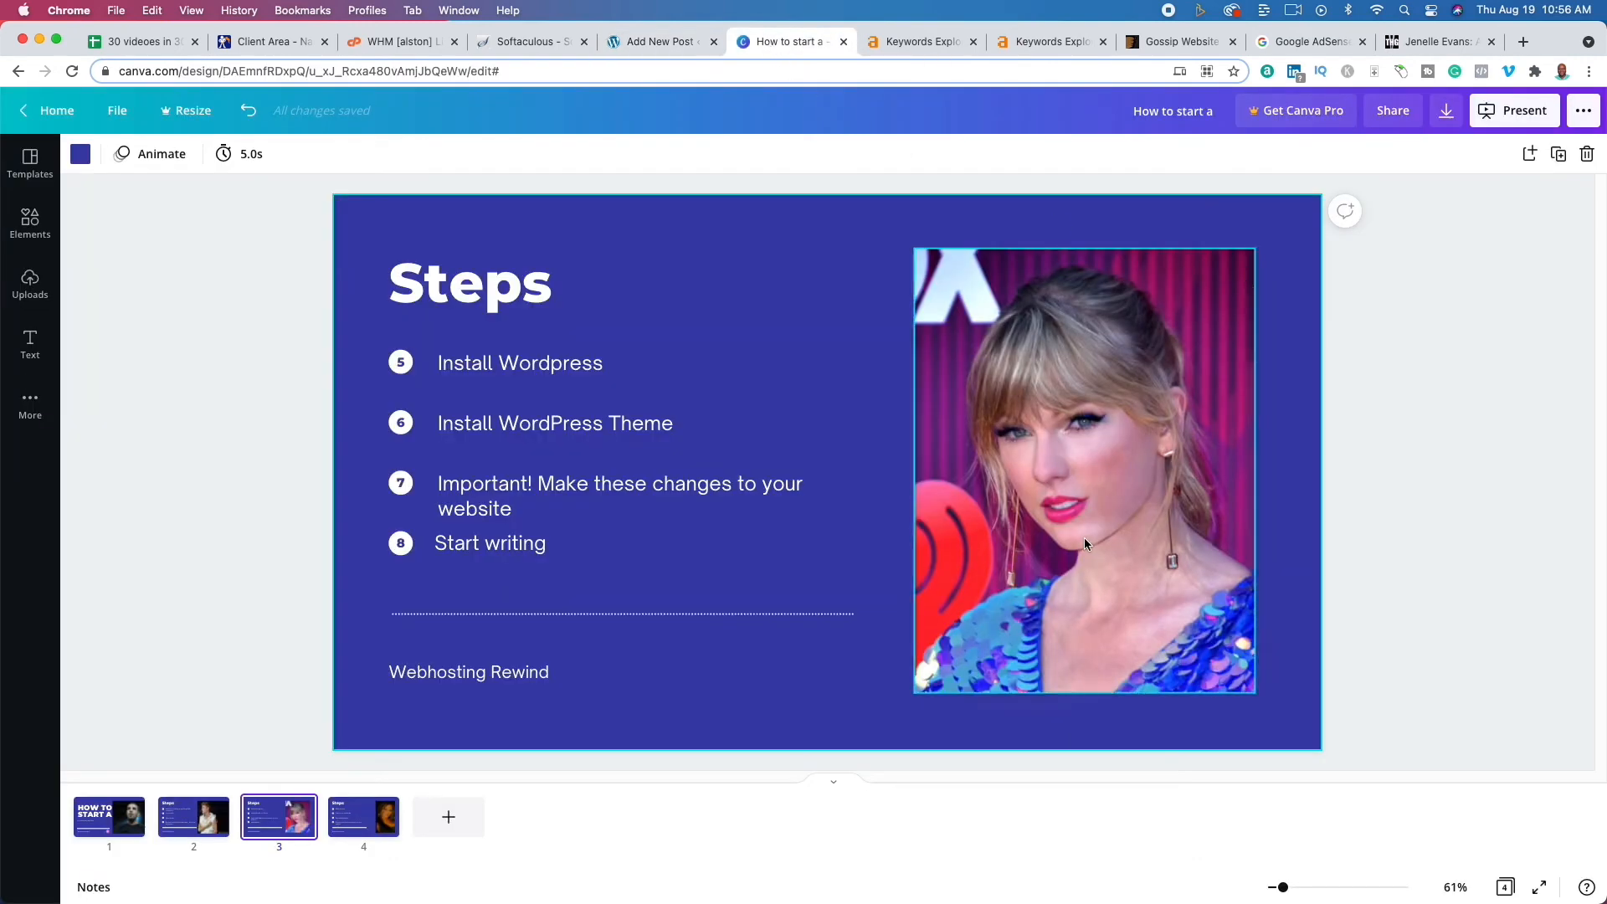
{"action": "left_click", "coordinate": [199, 833]}
{"action": "left_click", "coordinate": [139, 812]}
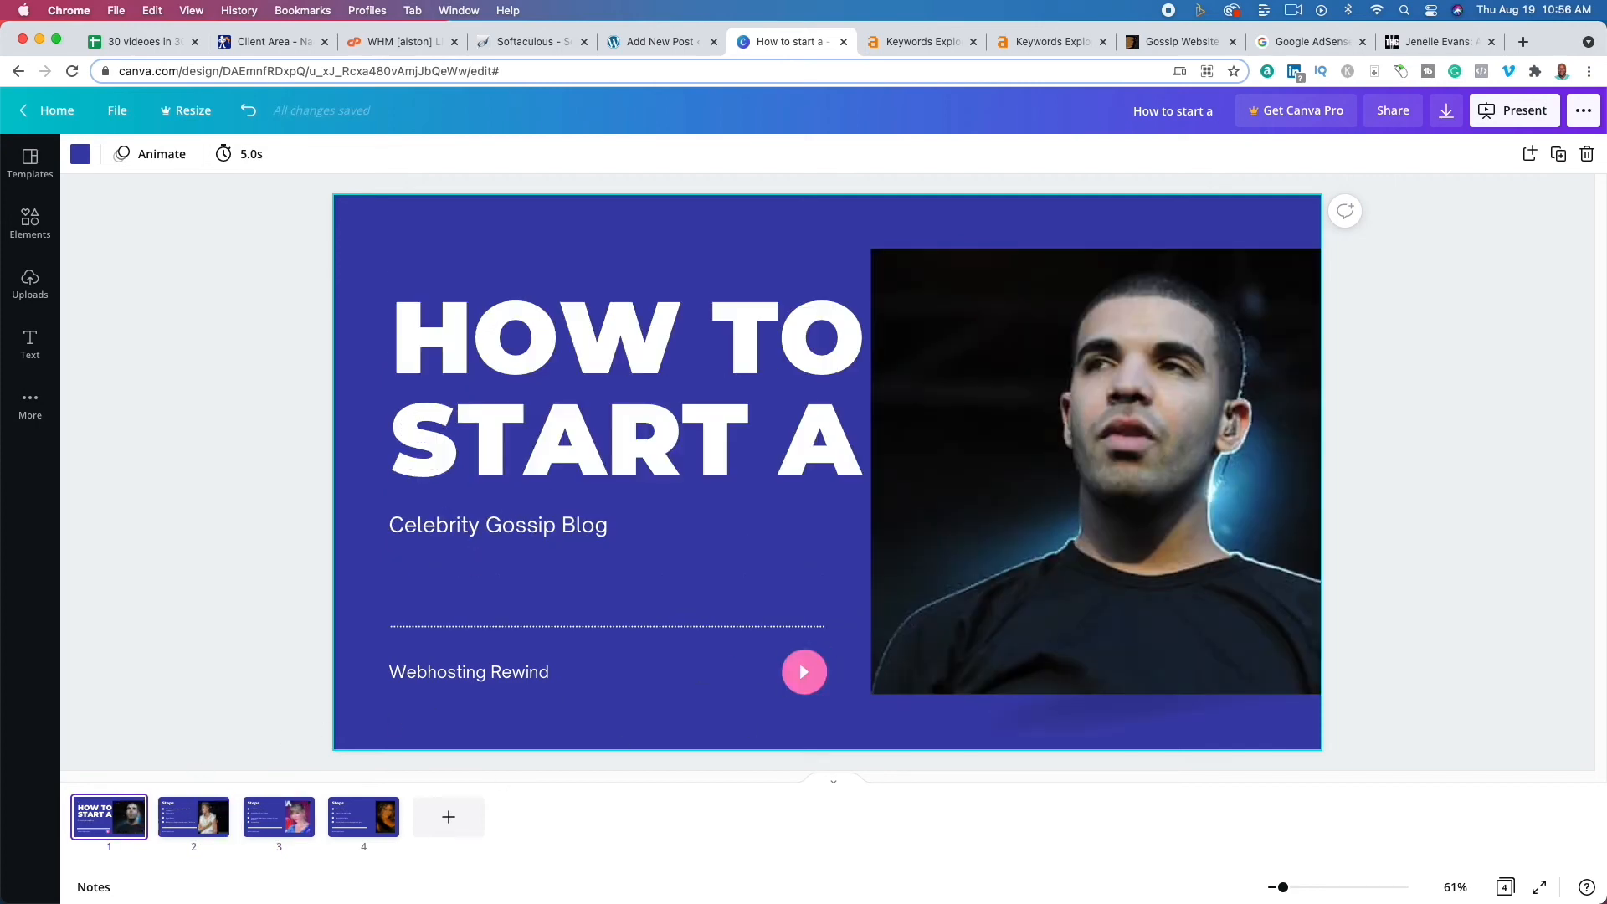
- Switch to the Google window and run a new search for "jwoww"
{"action": "left_click_drag", "start_coordinate": [1513, 9], "coordinate": [1123, 144]}
{"action": "double_click", "coordinate": [1048, 92]}
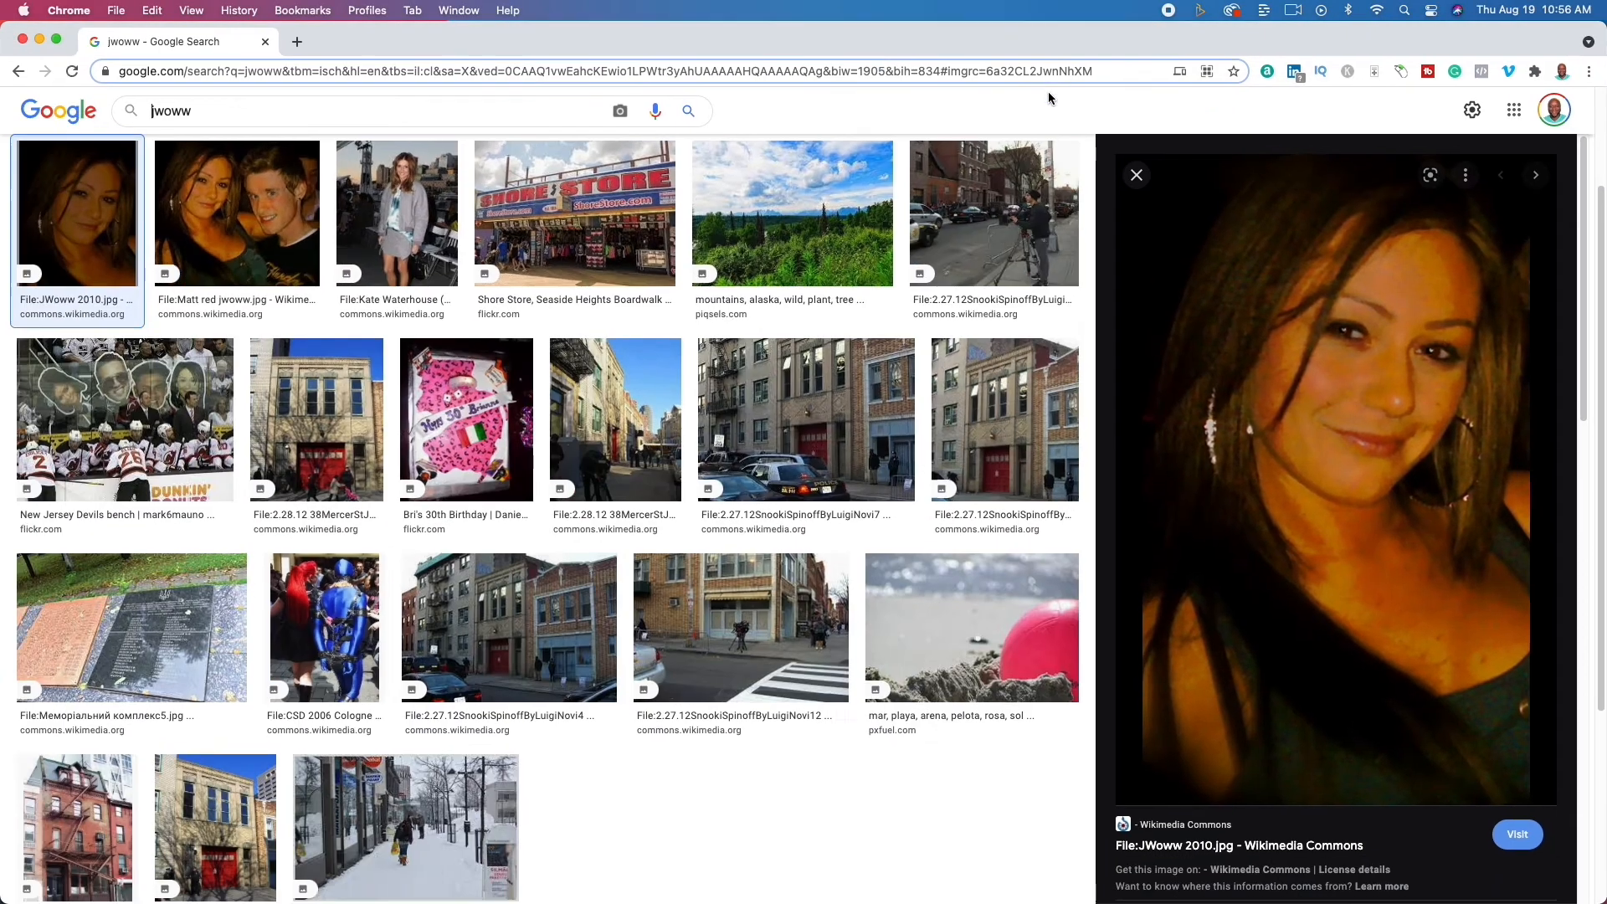
{"action": "left_click", "coordinate": [10, 112]}
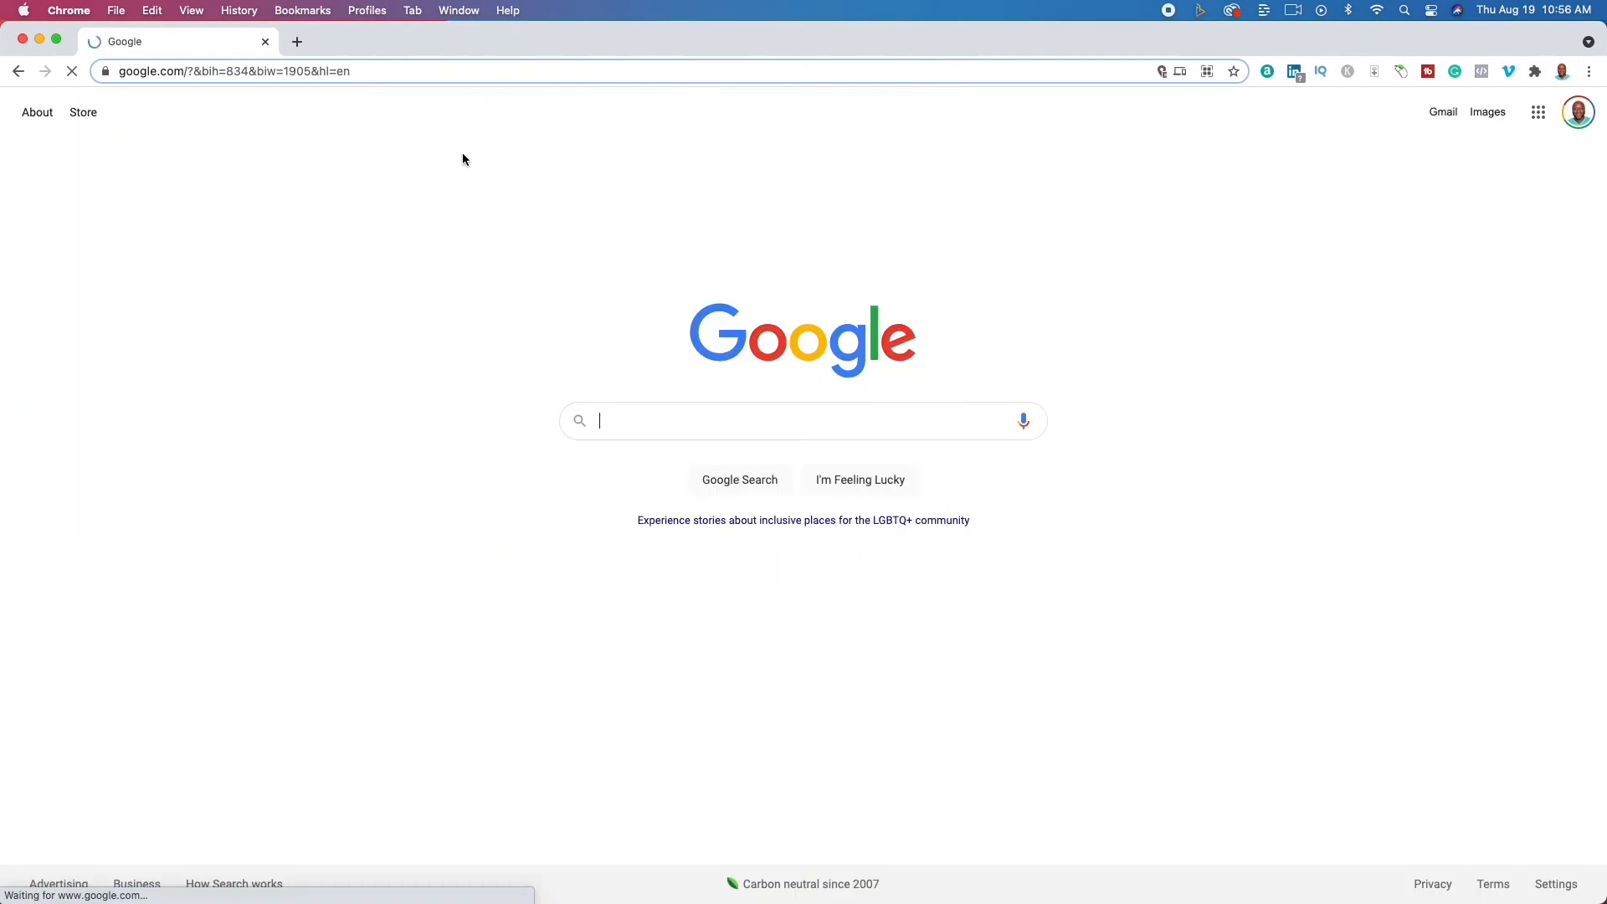
{"action": "type", "text": "j"}
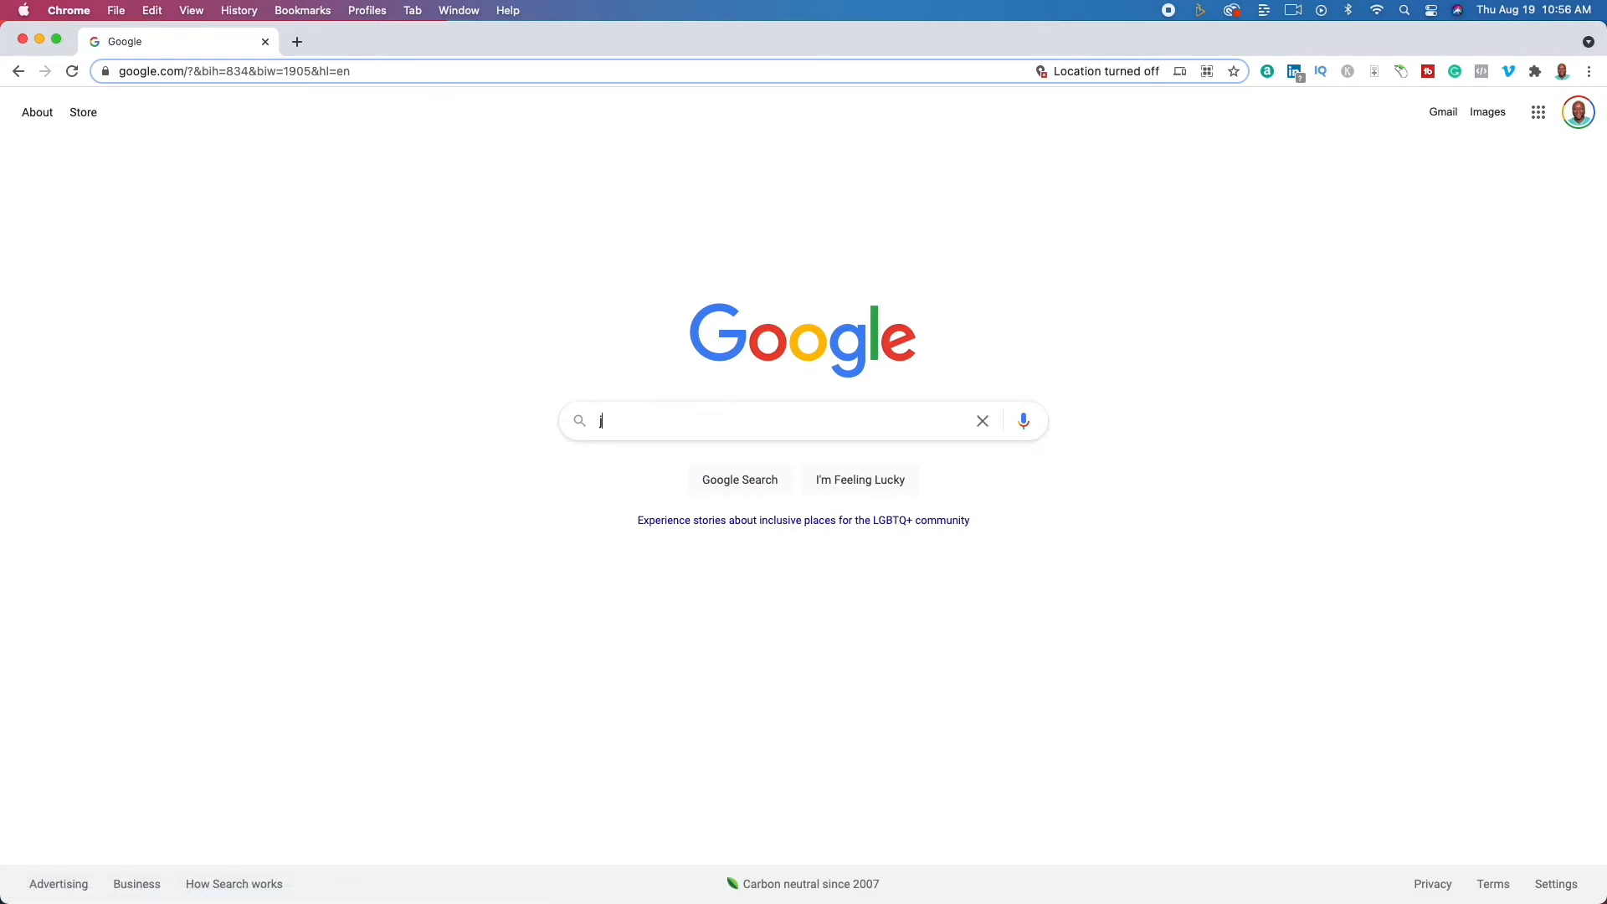
{"action": "type", "text": "woww"}
{"action": "key", "text": "Return"}
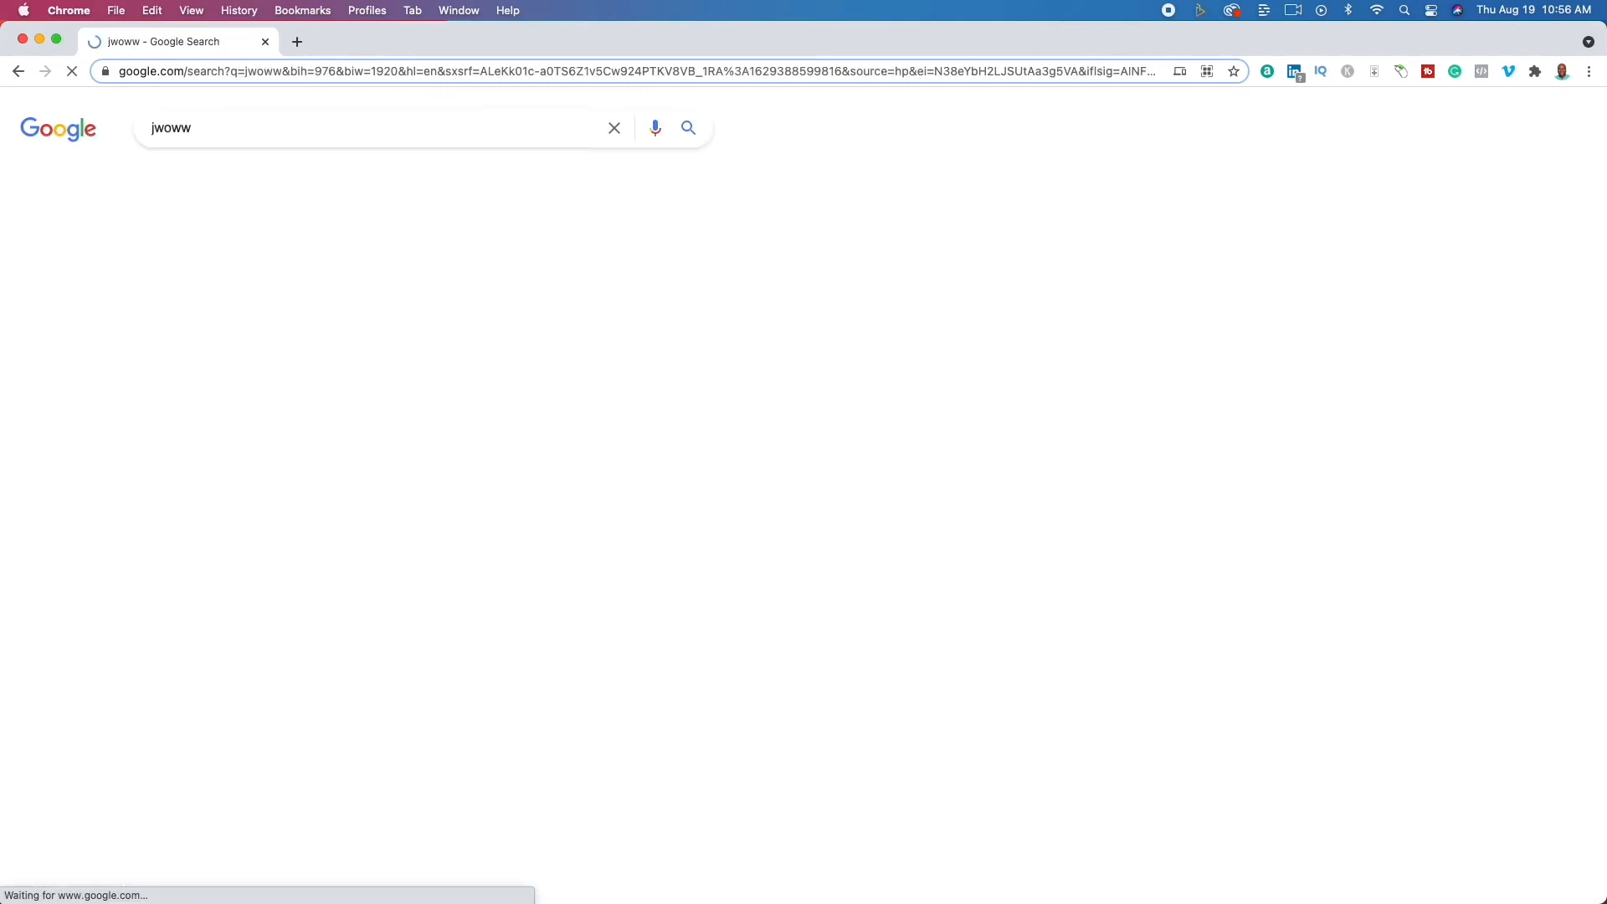
- Show the image results for "jwoww" and filter them by usage rights
{"action": "left_click", "coordinate": [277, 182]}
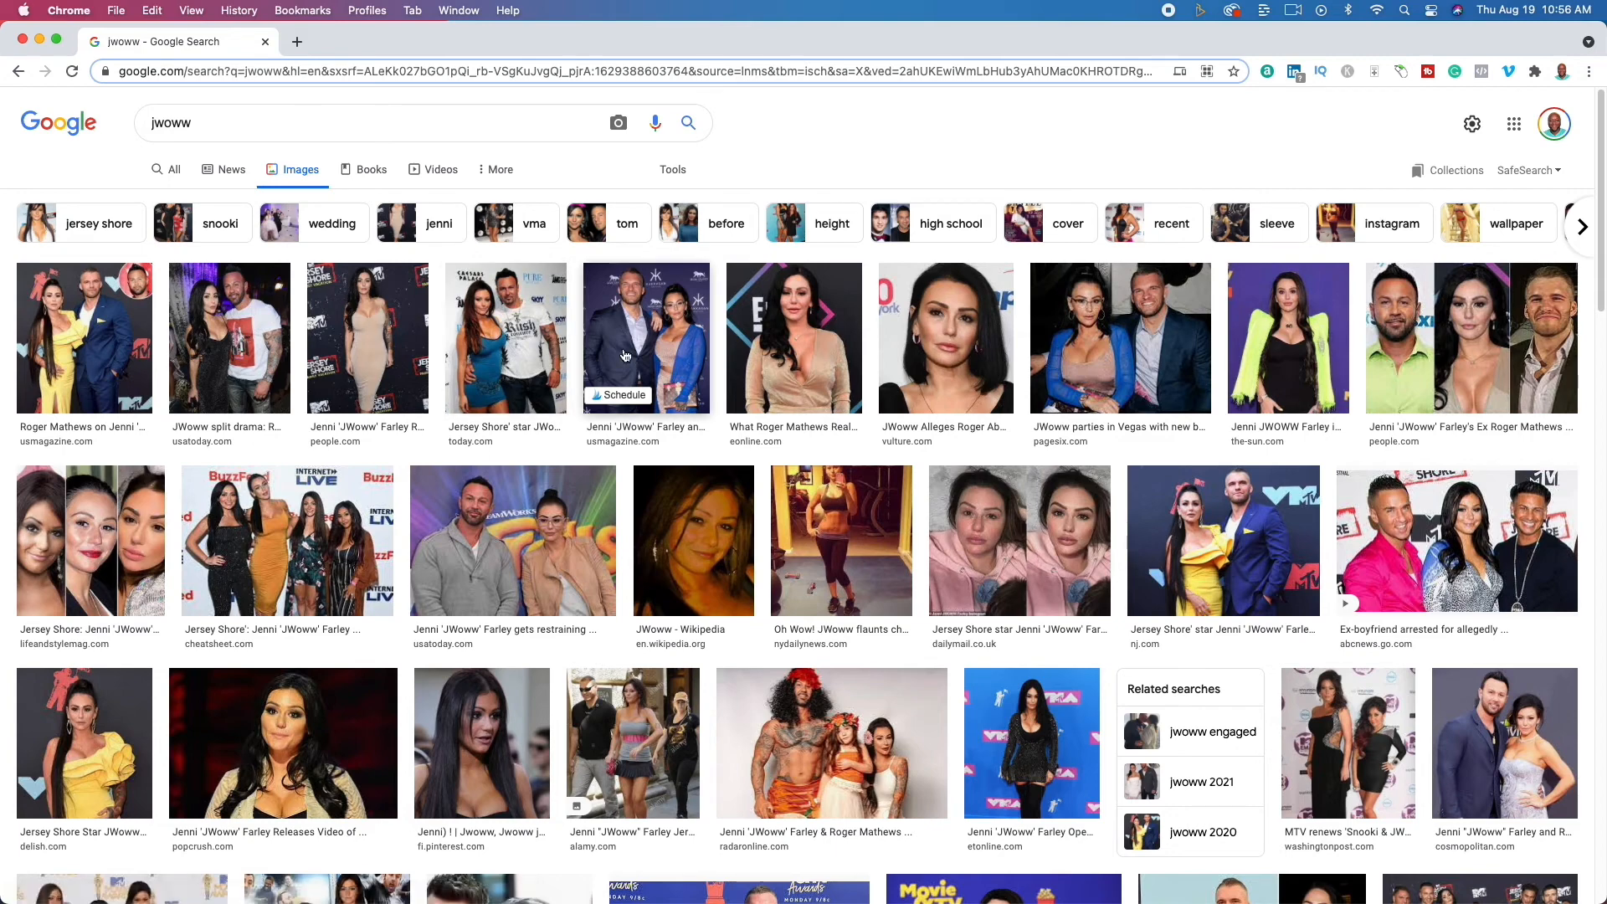
{"action": "left_click", "coordinate": [675, 171]}
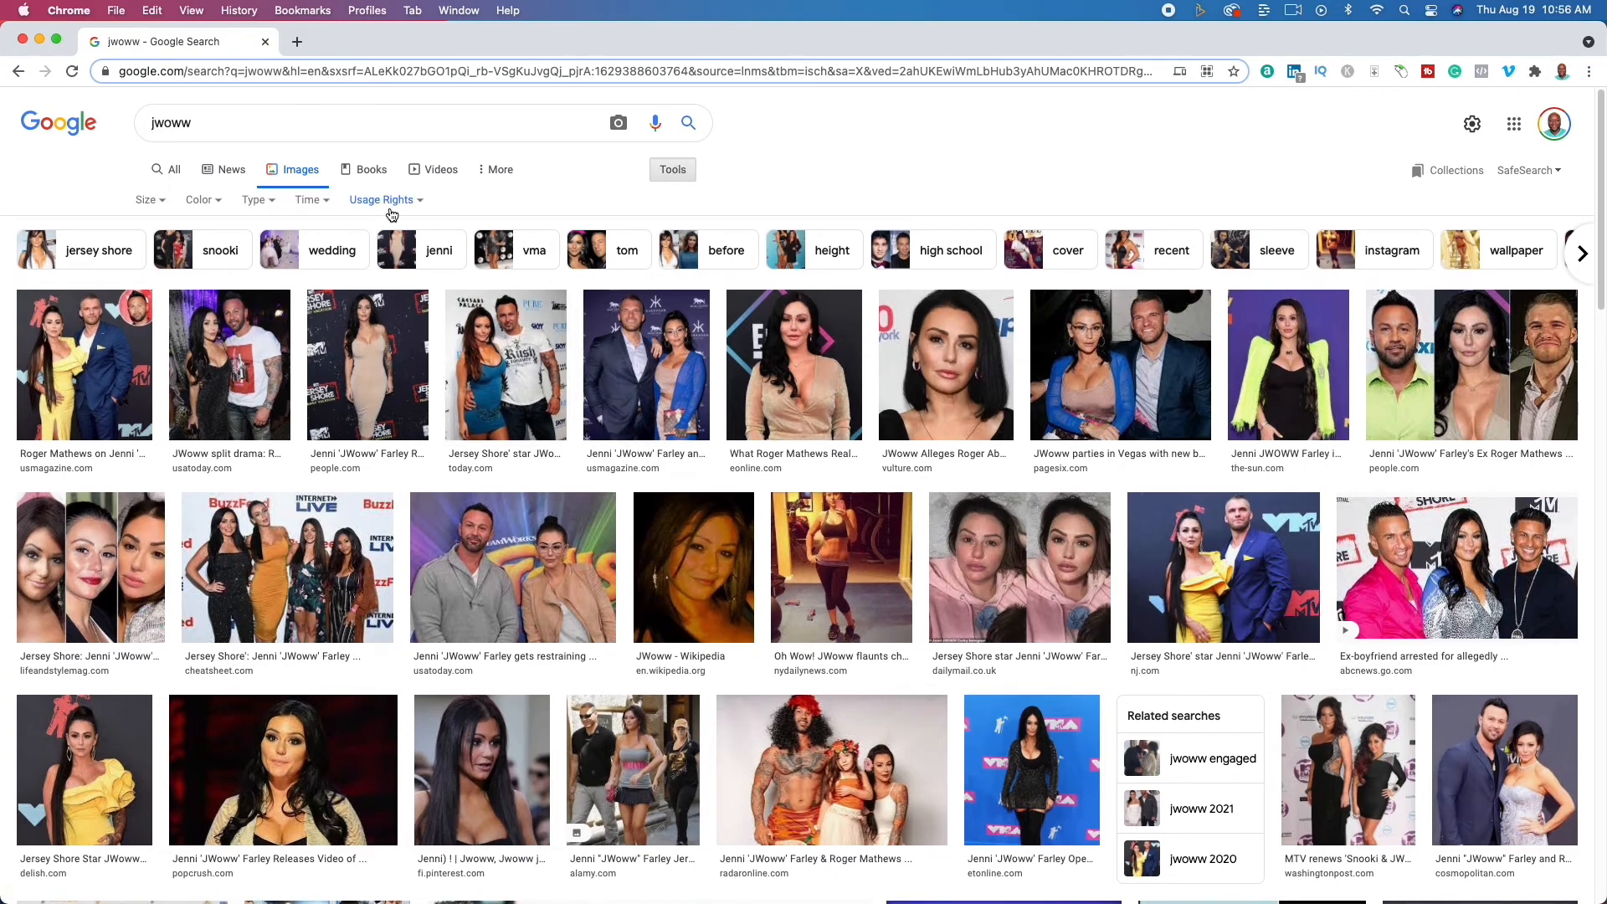
{"action": "left_click", "coordinate": [388, 209]}
{"action": "left_click", "coordinate": [369, 256]}
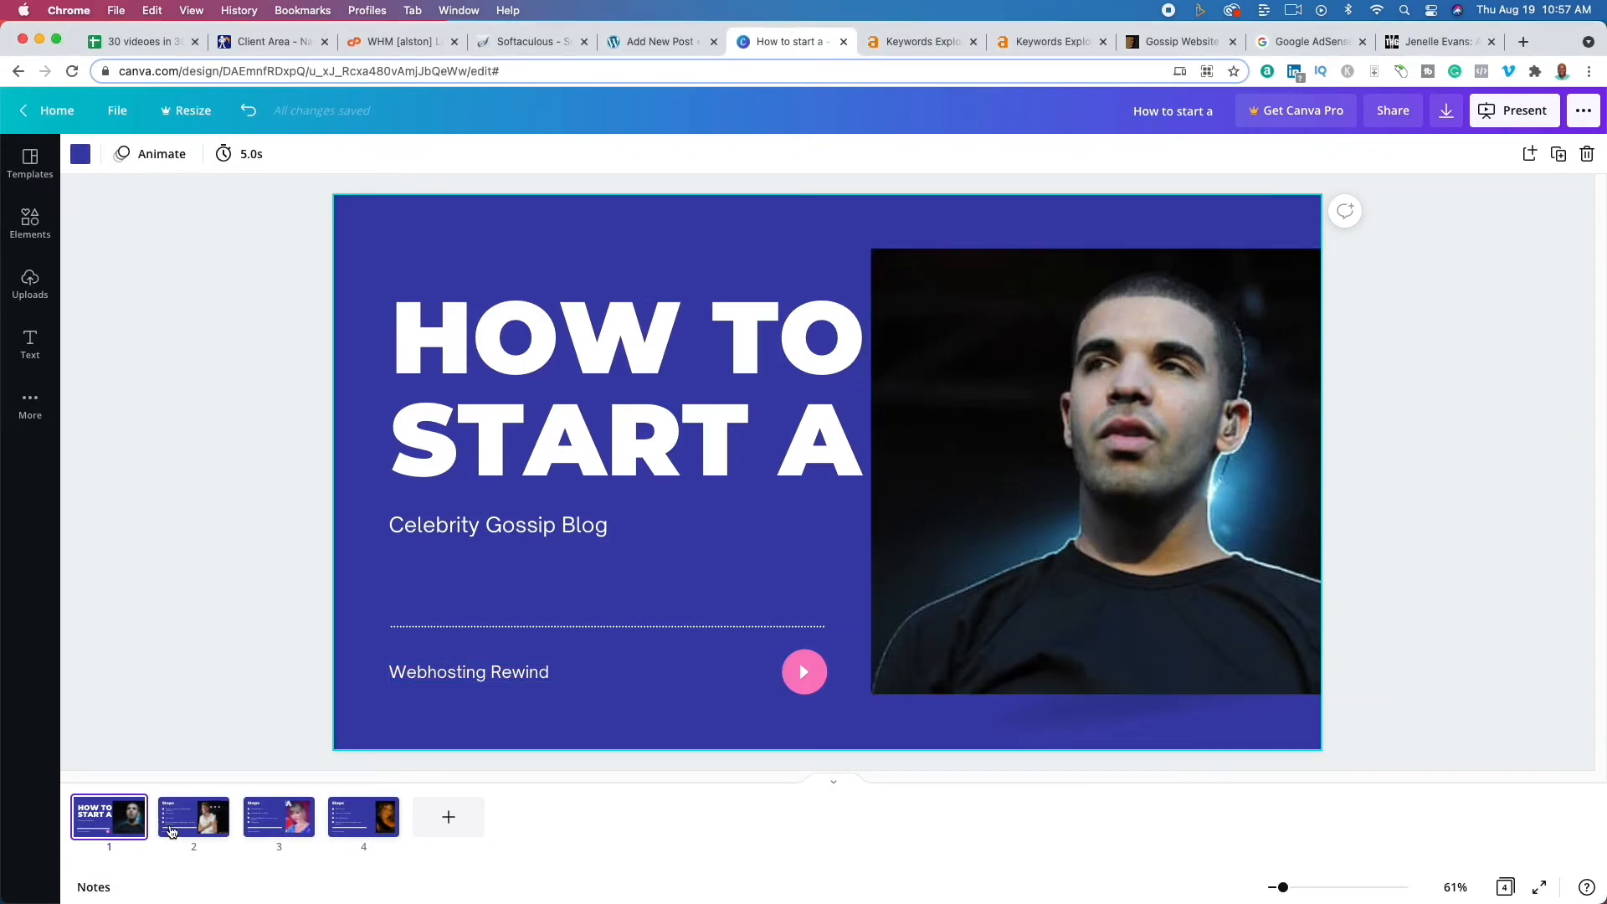
- Go through slides 2, 3 and 4 of the Canva presentation, ending on the slide with steps 9 to 12
{"action": "left_click", "coordinate": [174, 827]}
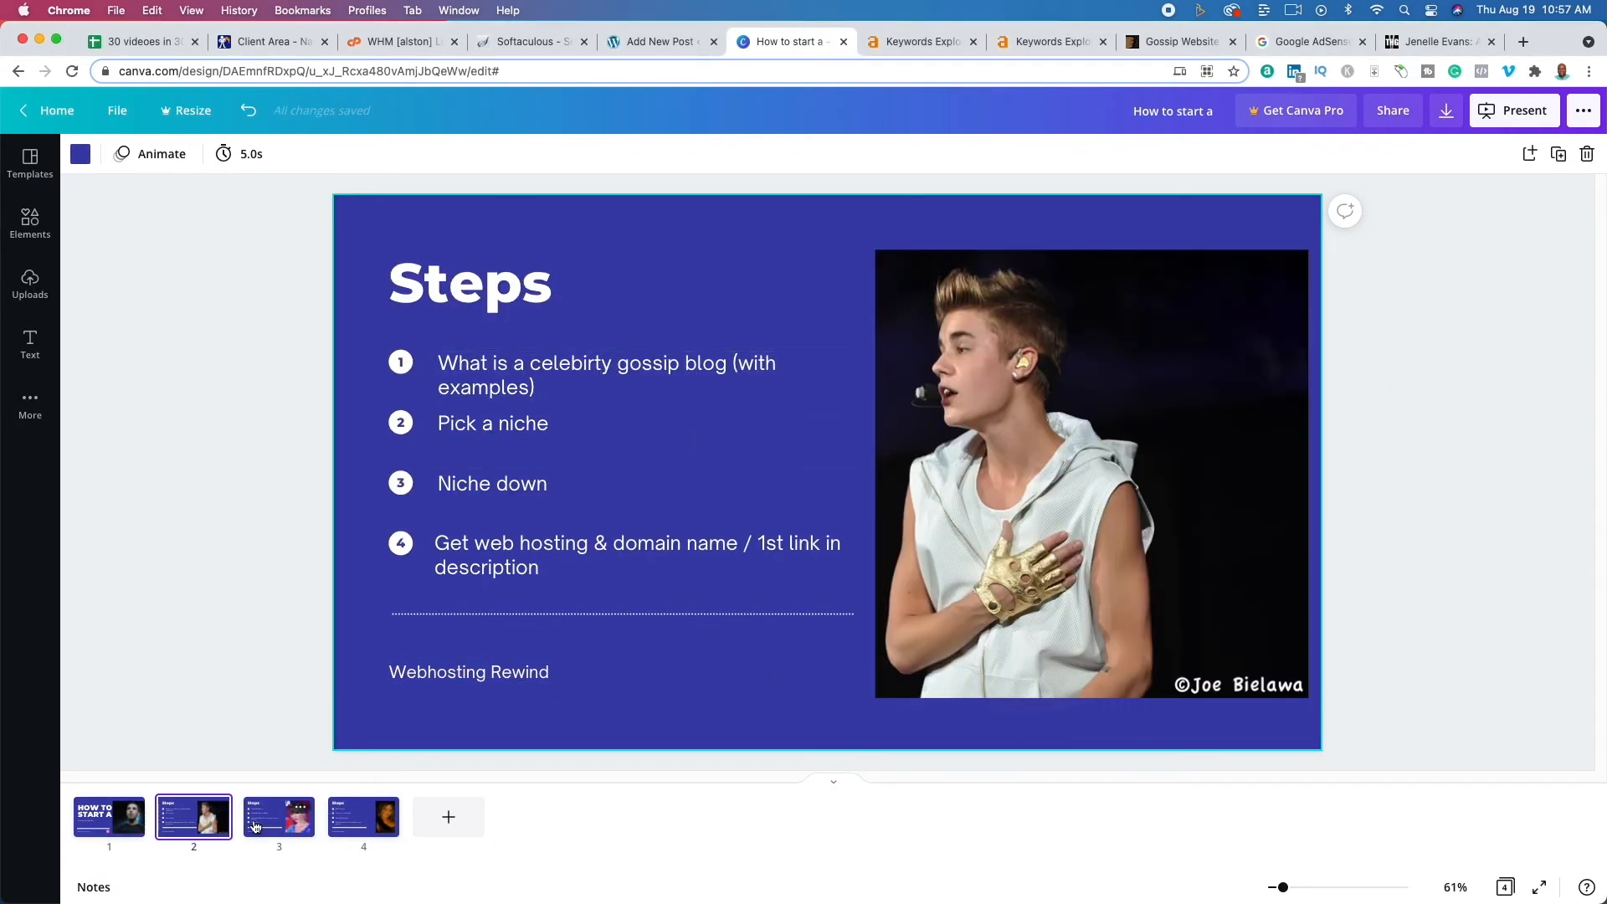
{"action": "left_click", "coordinate": [295, 806]}
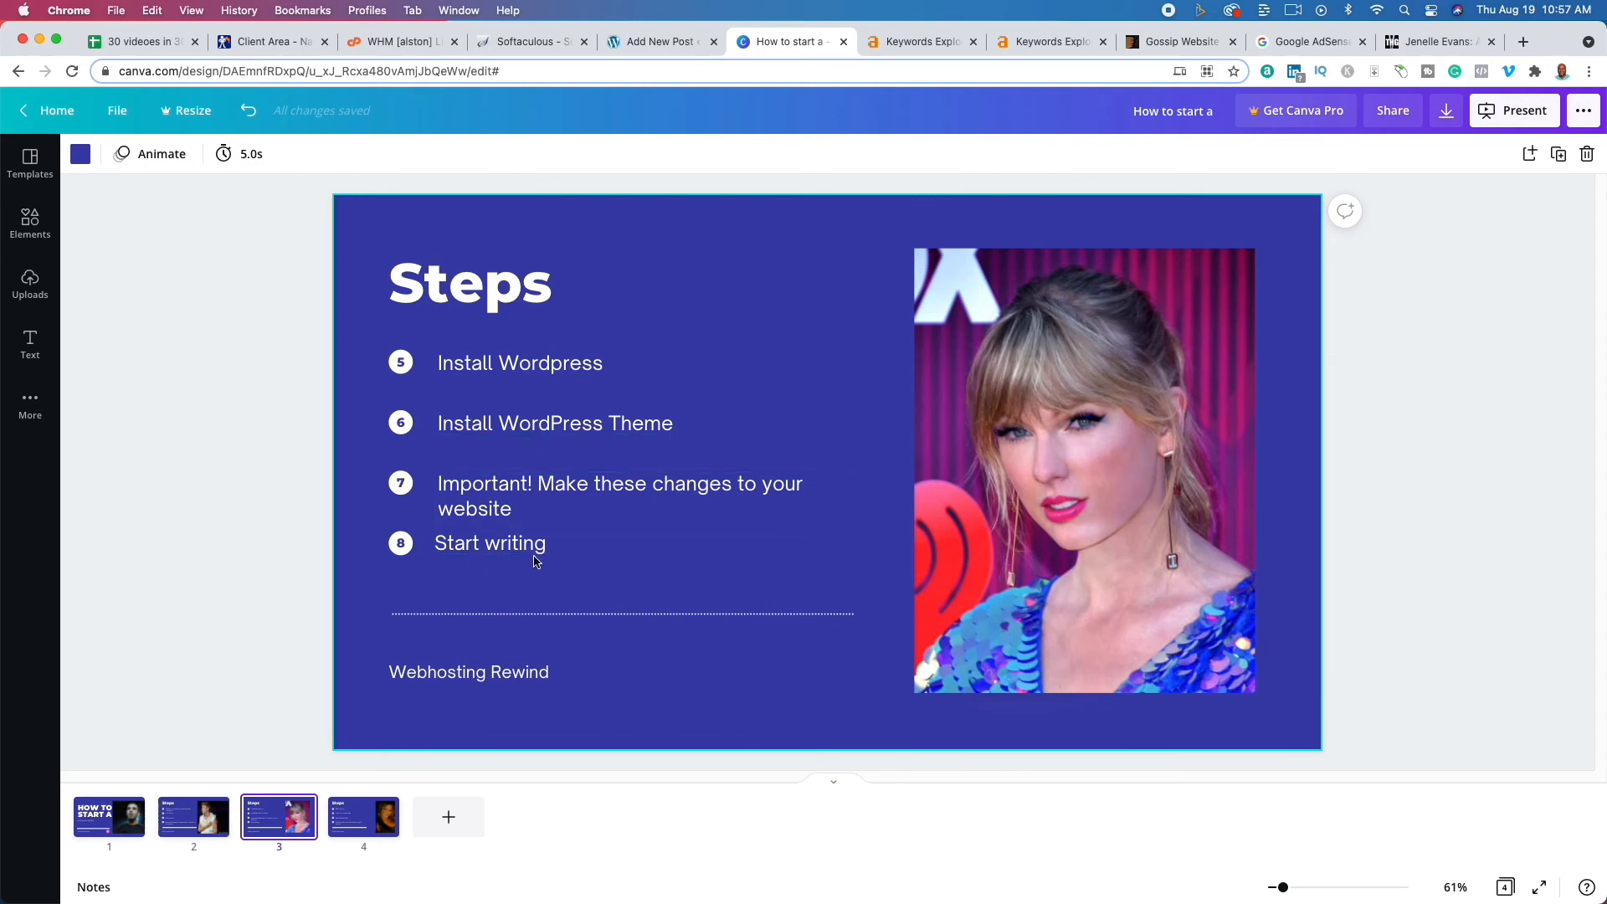
{"action": "left_click", "coordinate": [358, 816]}
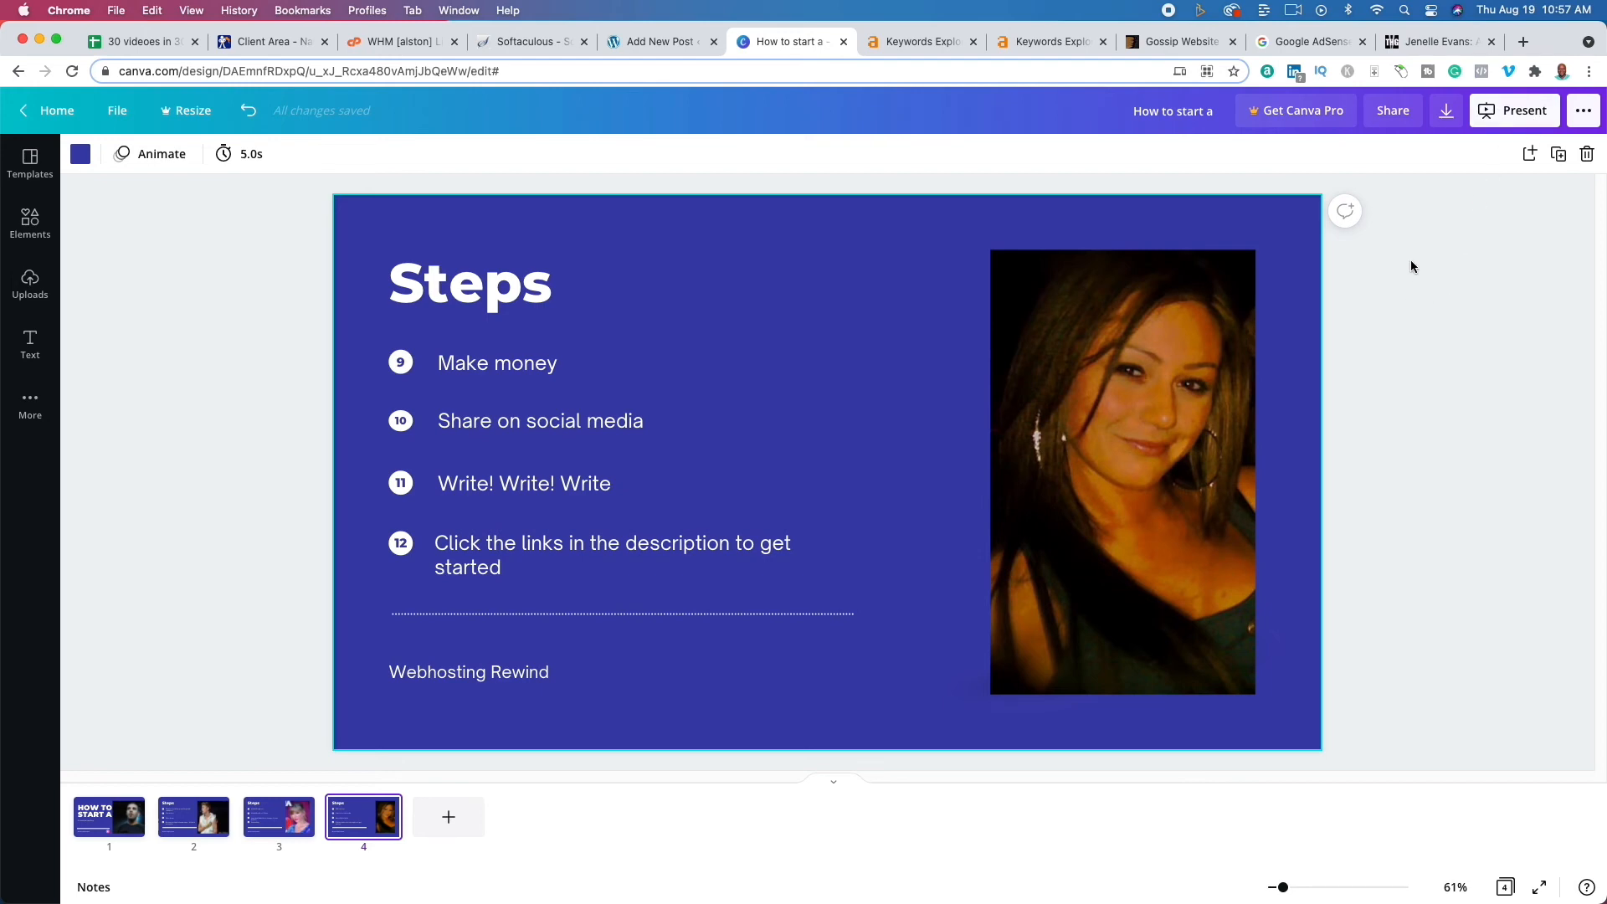
- Switch to The Hollywood Gossip article and examine the ads placed beside and within its text
{"action": "left_click", "coordinate": [1423, 44]}
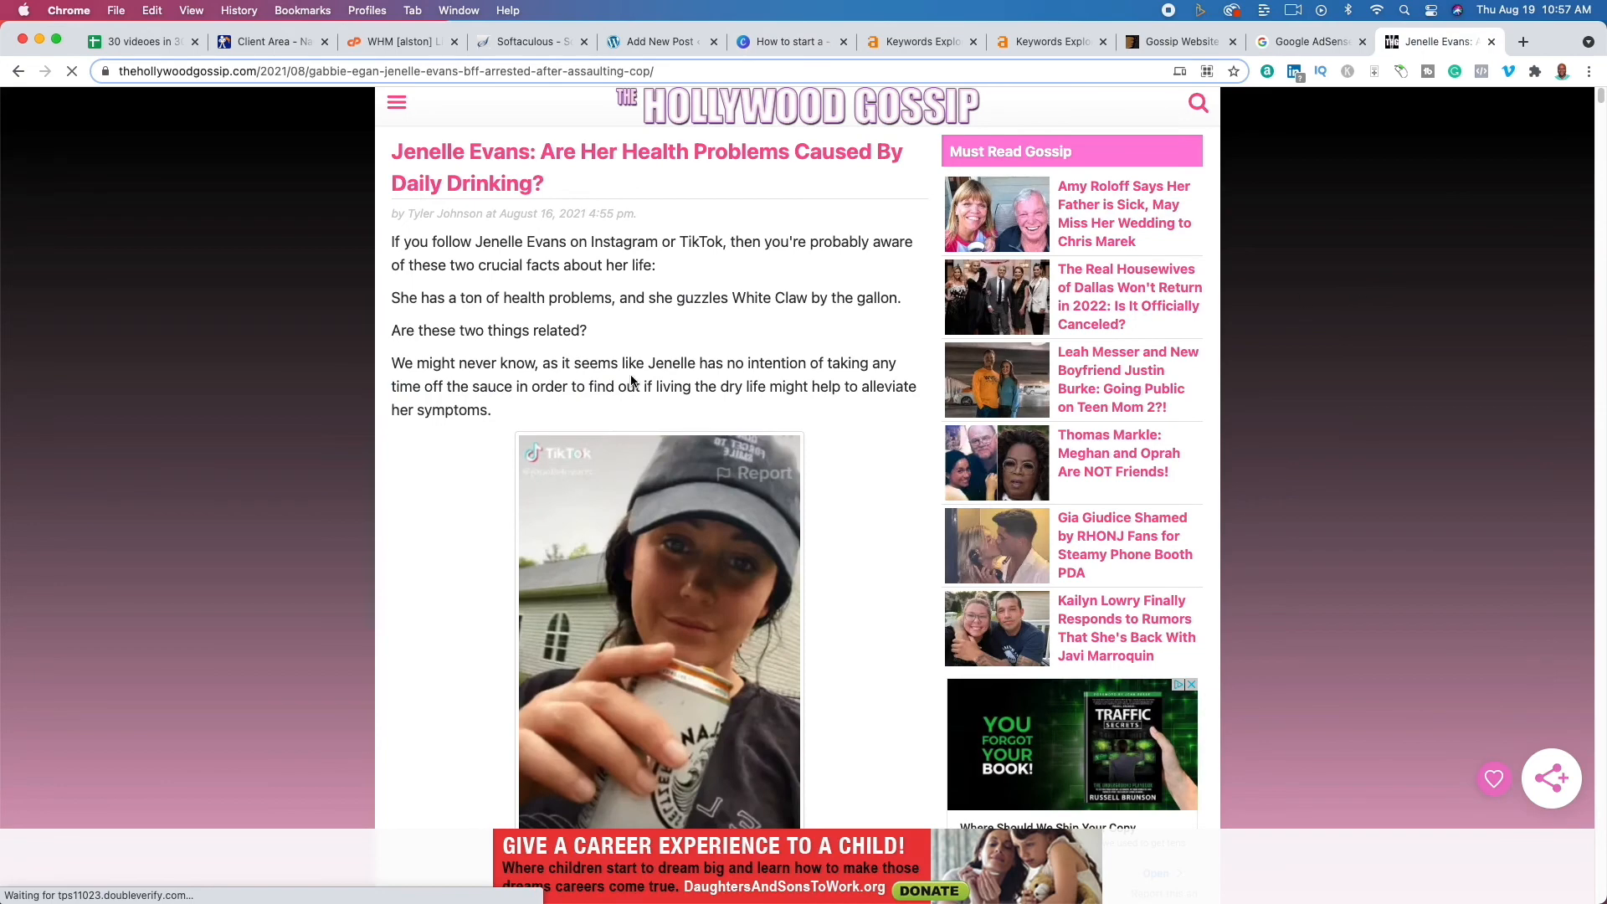
{"action": "scroll", "coordinate": [632, 381], "scroll_direction": "down", "scroll_amount": 5}
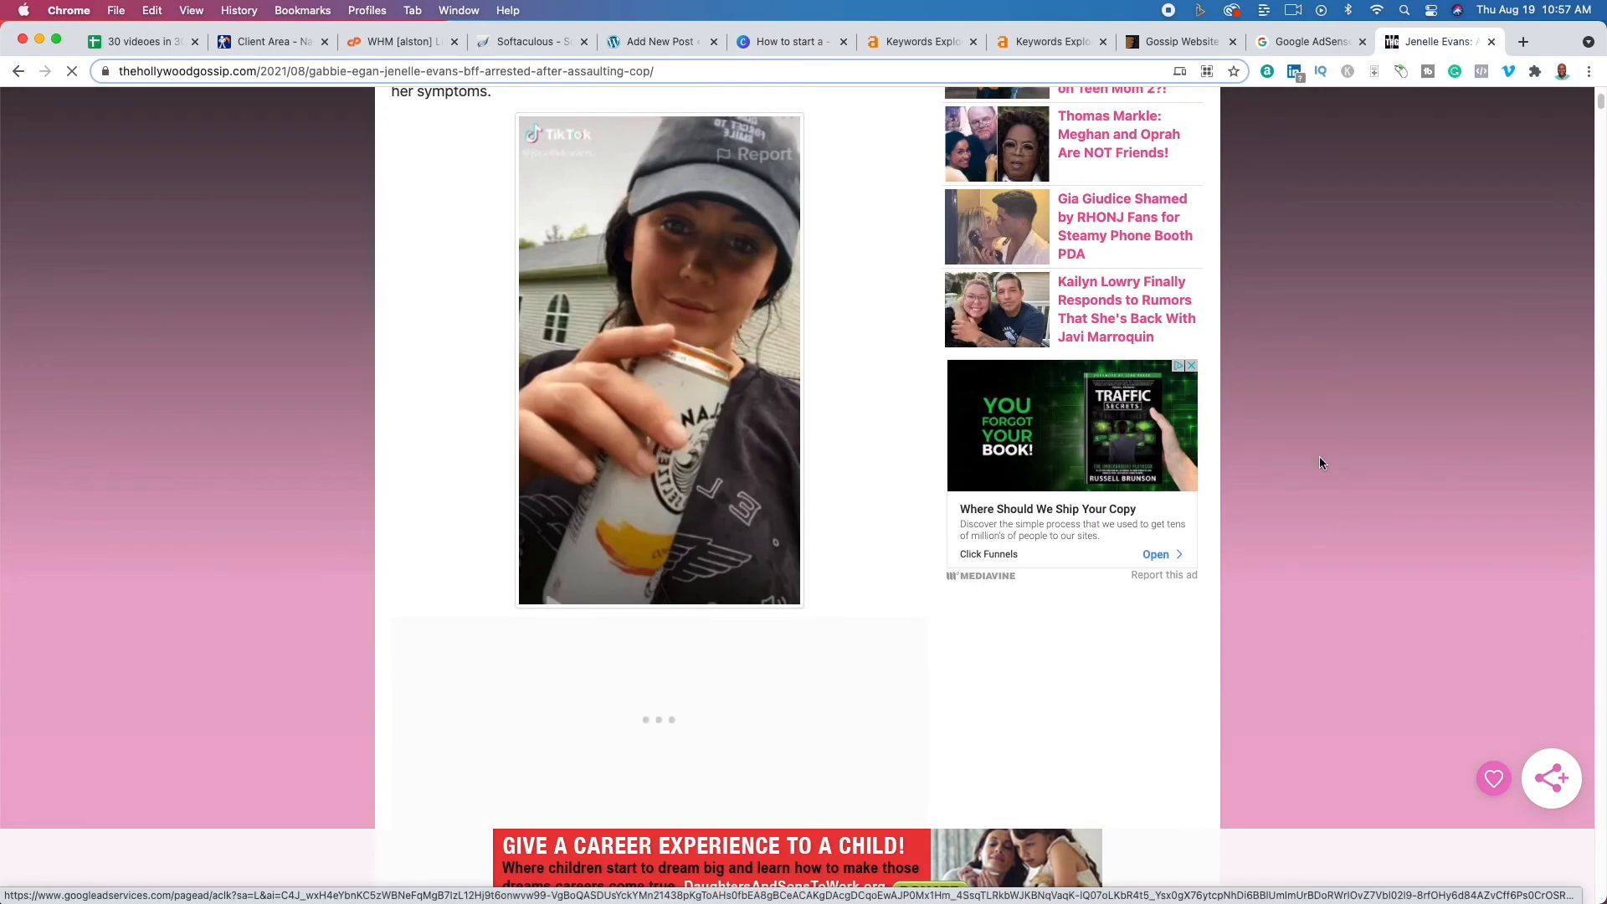
{"action": "scroll", "coordinate": [1278, 527], "scroll_direction": "down", "scroll_amount": 3}
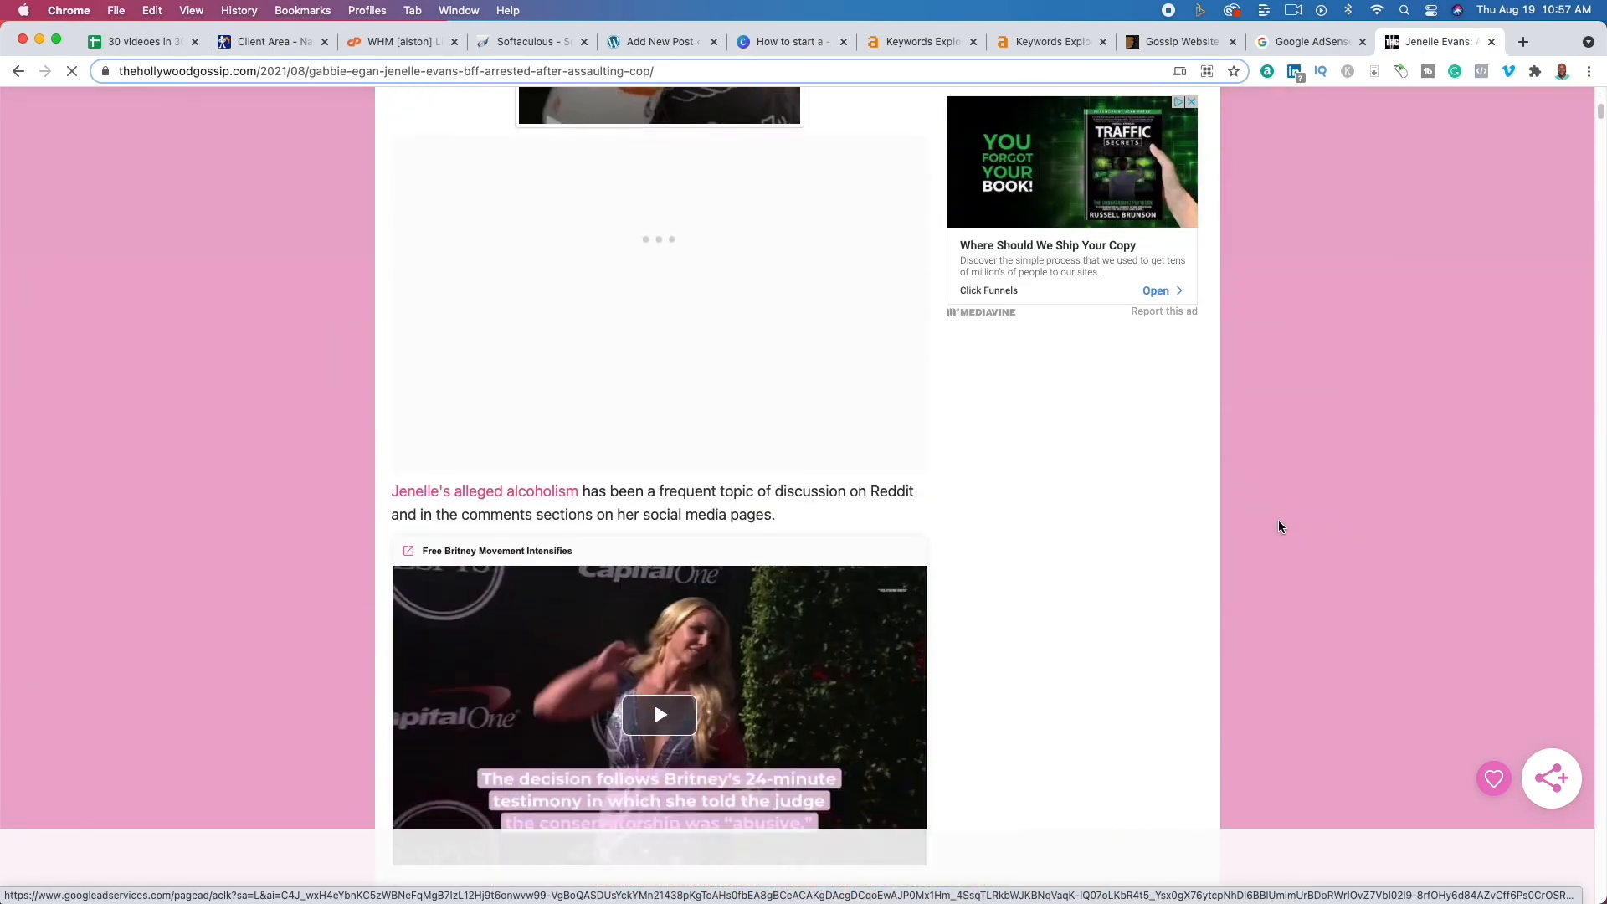
{"action": "scroll", "coordinate": [1105, 507], "scroll_direction": "up", "scroll_amount": 2}
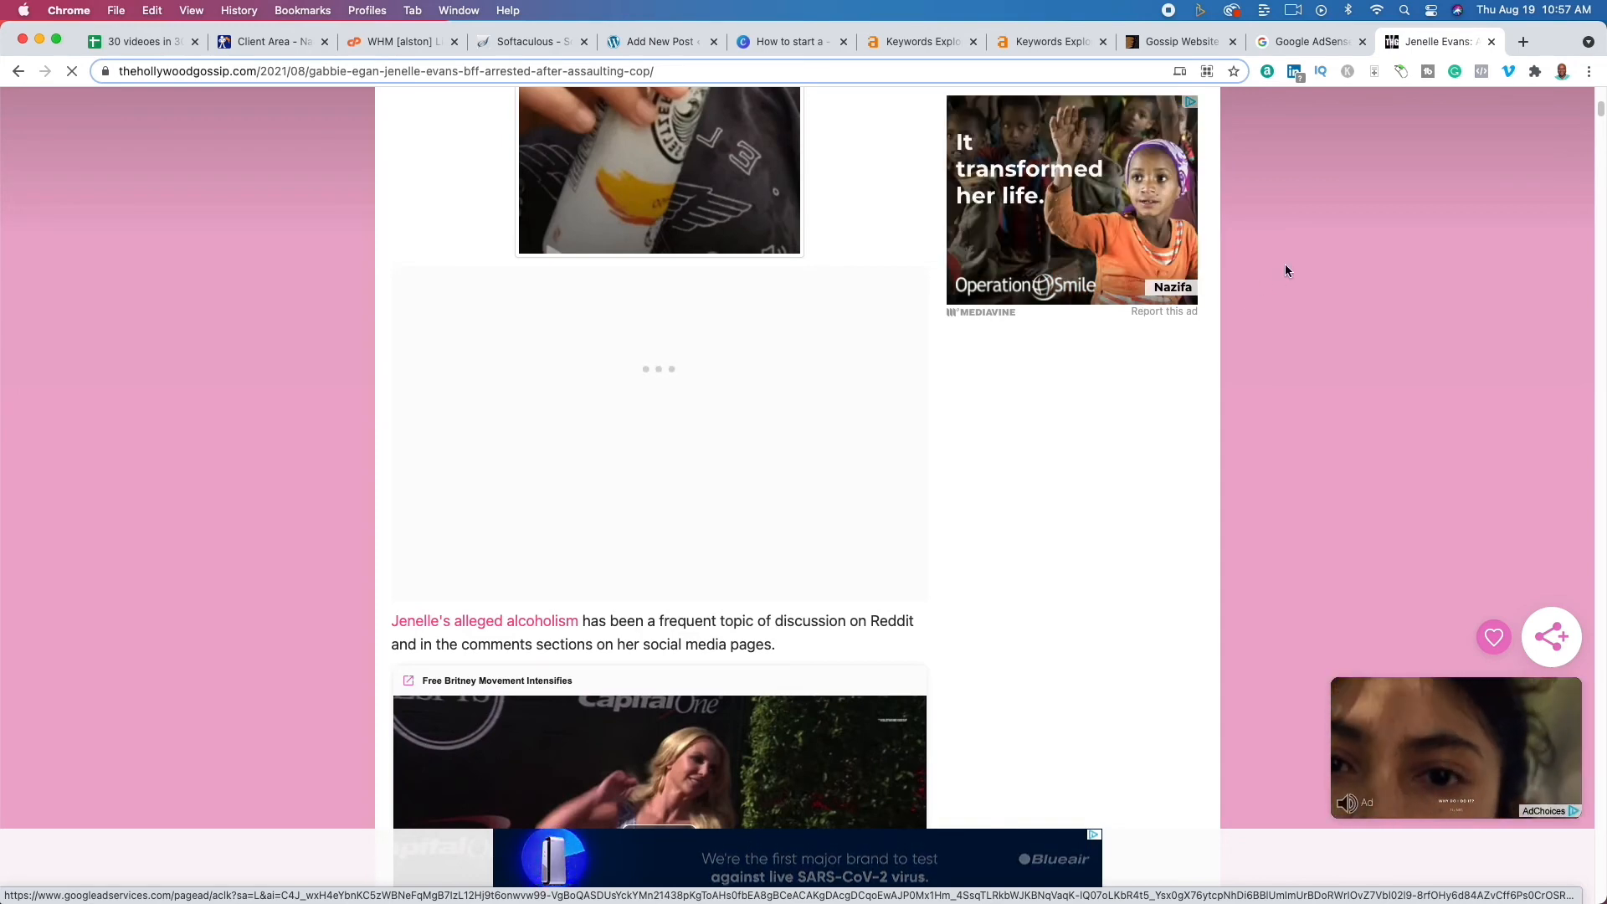
- View the Google AdSense start page and the Gossip Website page, and return to The Hollywood Gossip article
{"action": "left_click", "coordinate": [1310, 41]}
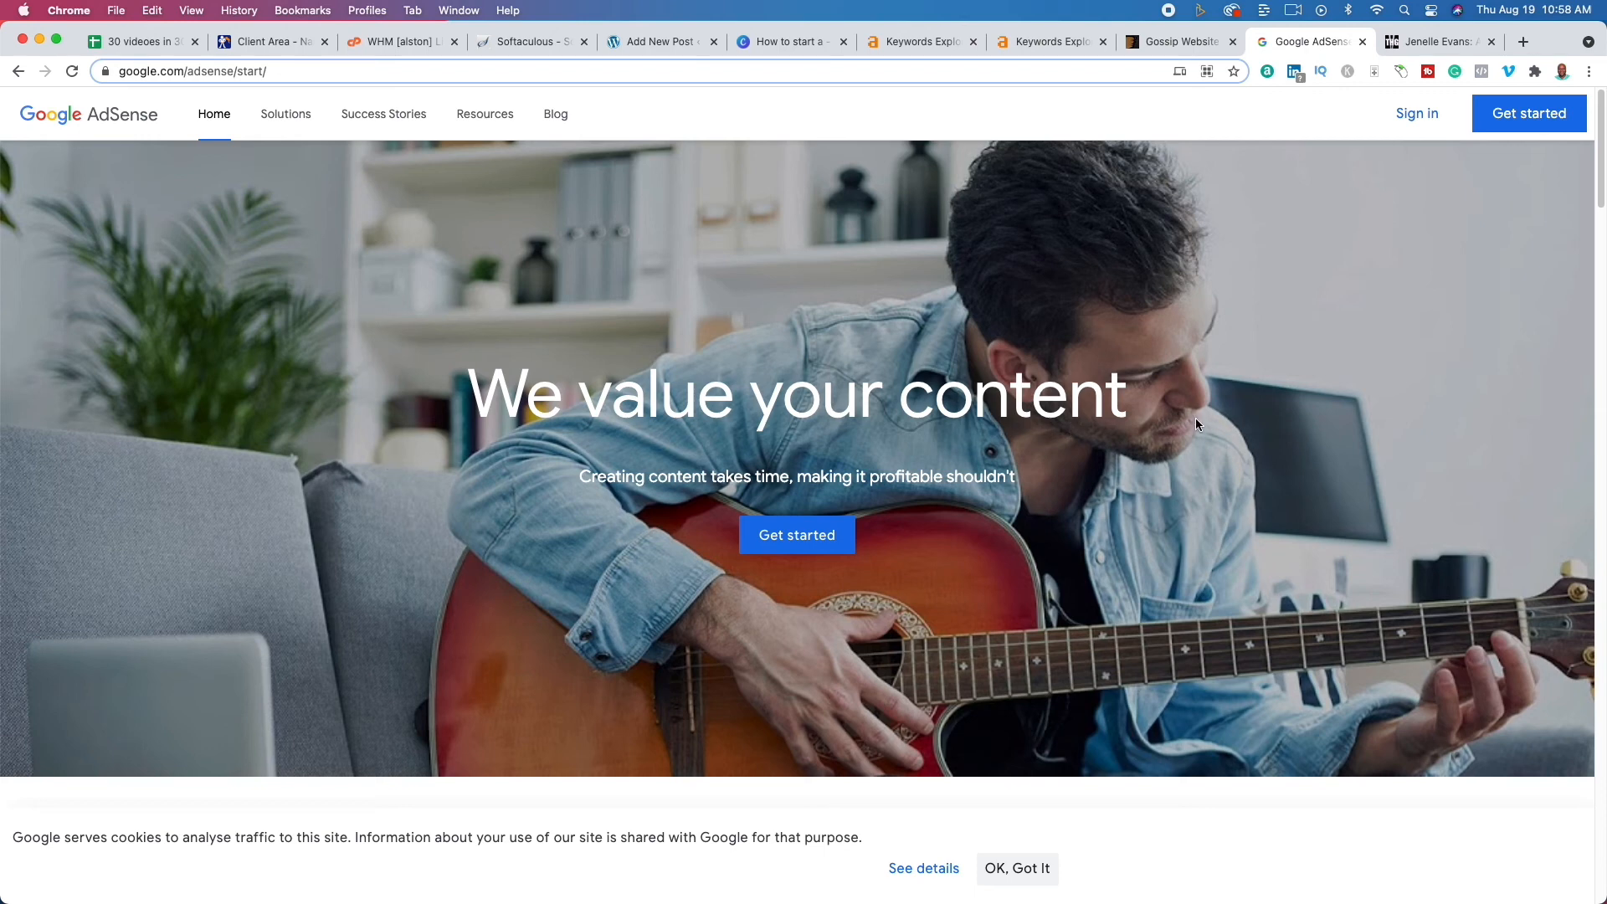
{"action": "left_click", "coordinate": [1167, 47]}
{"action": "left_click", "coordinate": [1422, 42]}
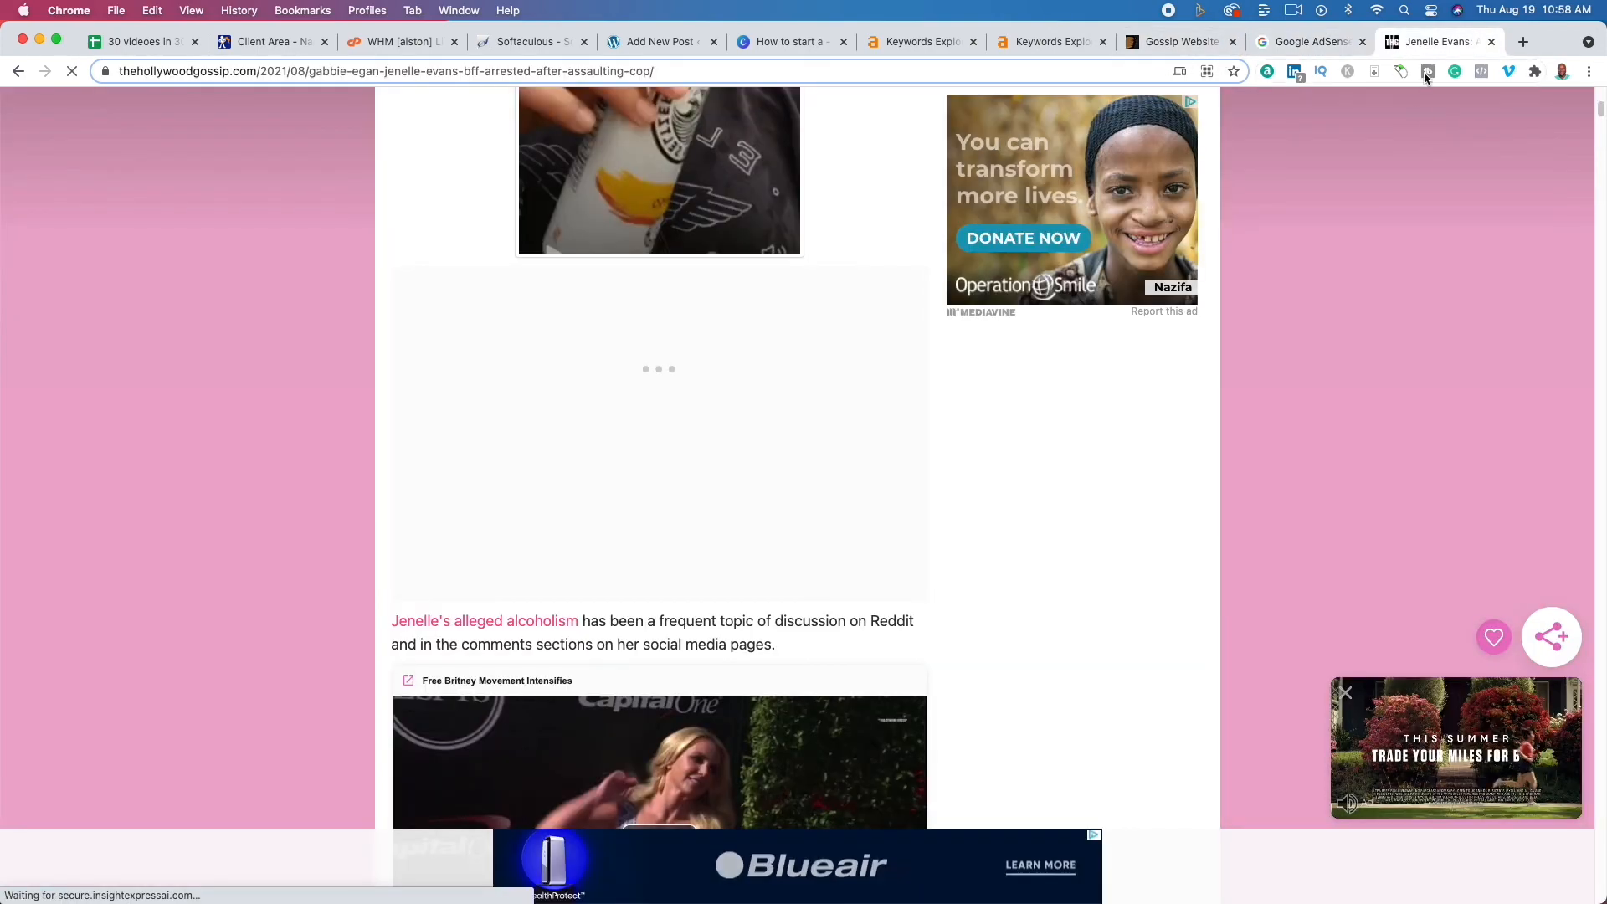
- Examine the article's text, photo and ad layout from its headline downward, and return to the Canva slide with steps 9 to 12
{"action": "scroll", "coordinate": [802, 612], "scroll_direction": "up", "scroll_amount": 8}
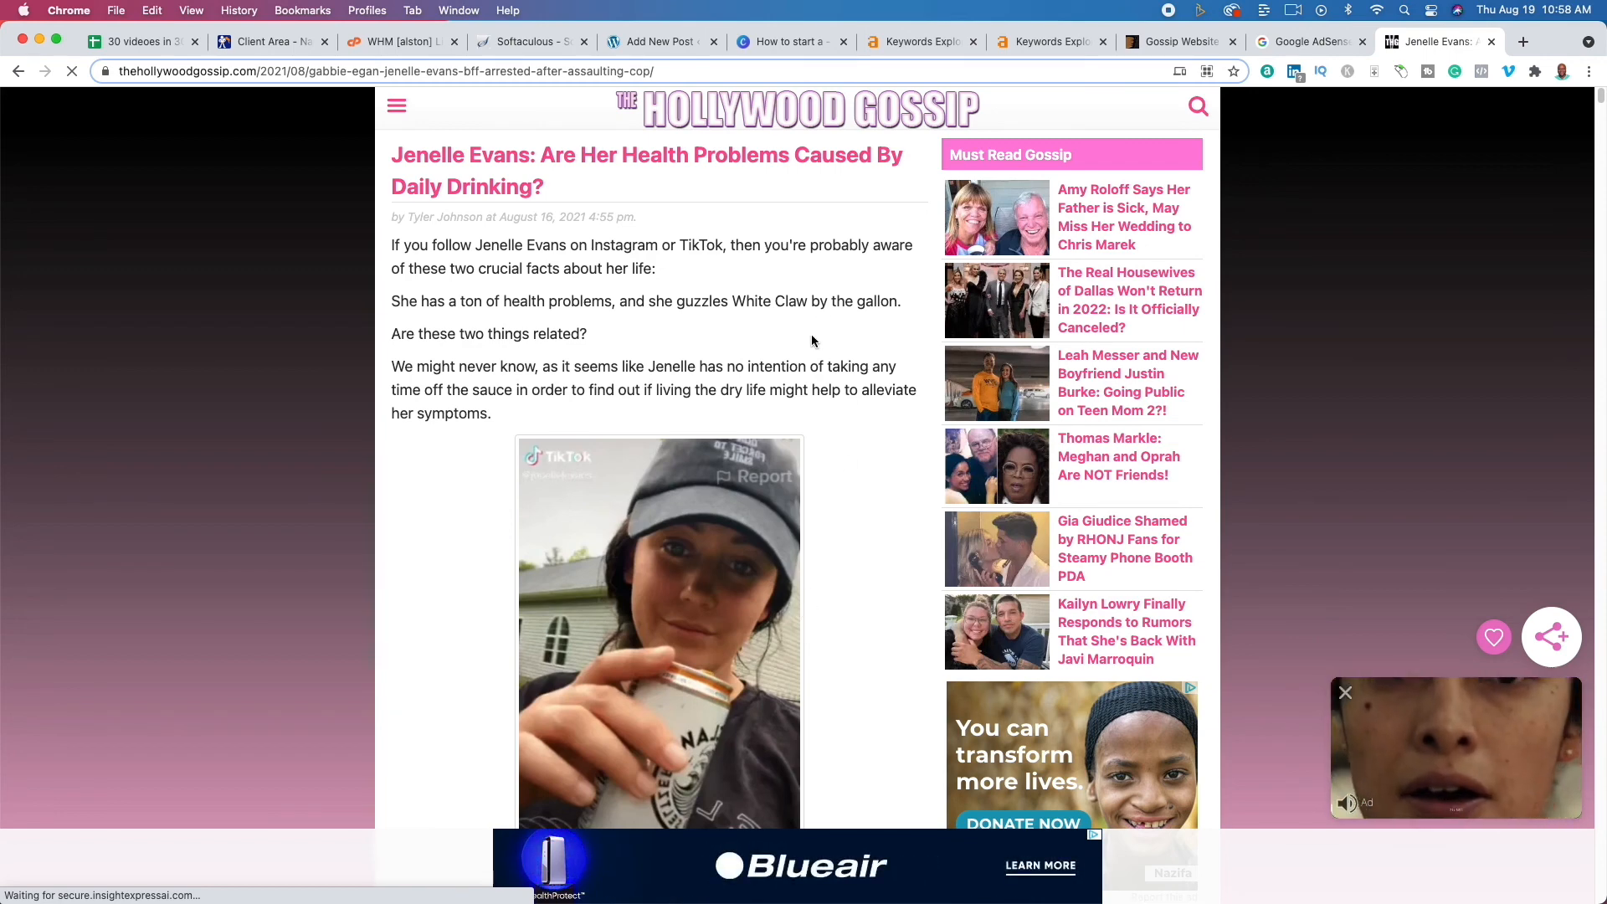
{"action": "scroll", "coordinate": [427, 420], "scroll_direction": "down", "scroll_amount": 15}
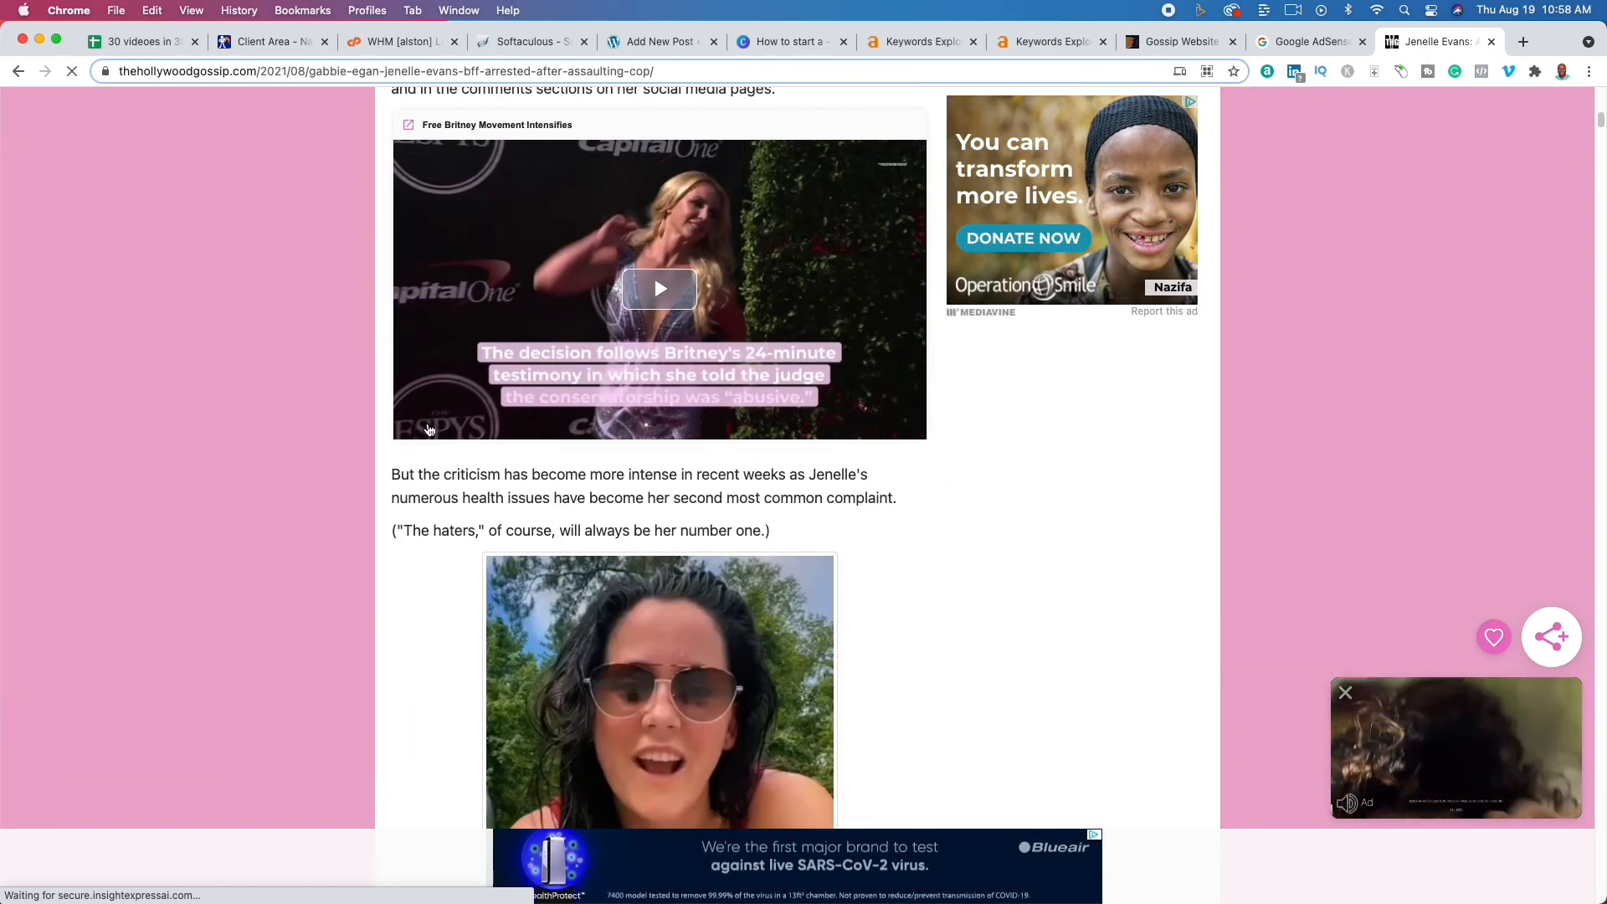
{"action": "scroll", "coordinate": [355, 506], "scroll_direction": "down", "scroll_amount": 5}
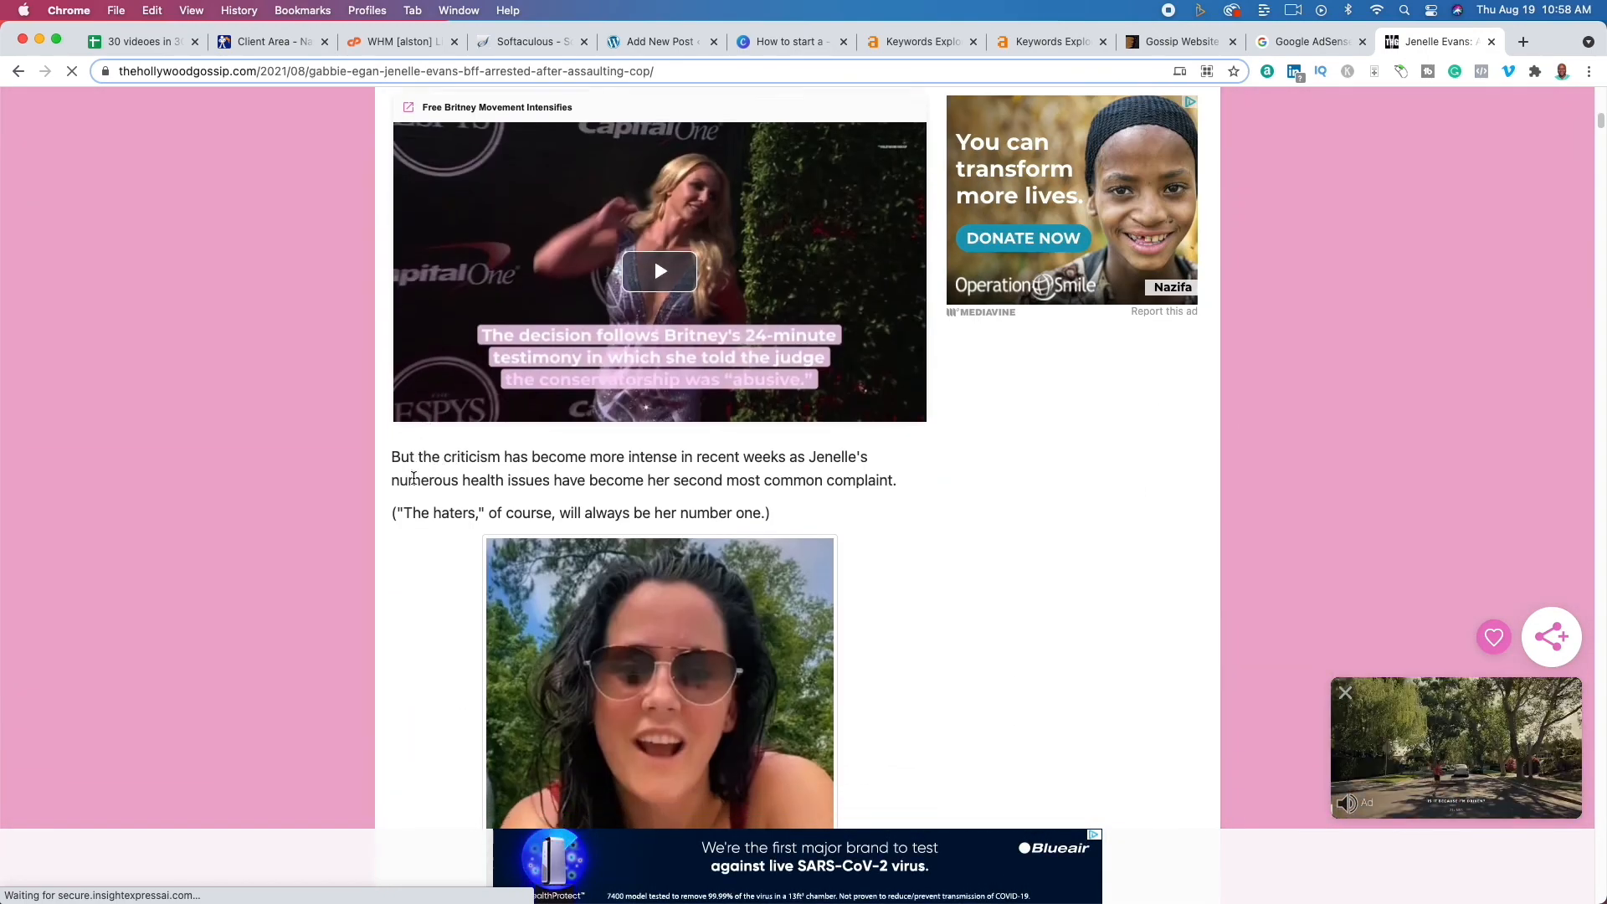
{"action": "scroll", "coordinate": [352, 510], "scroll_direction": "down", "scroll_amount": 7}
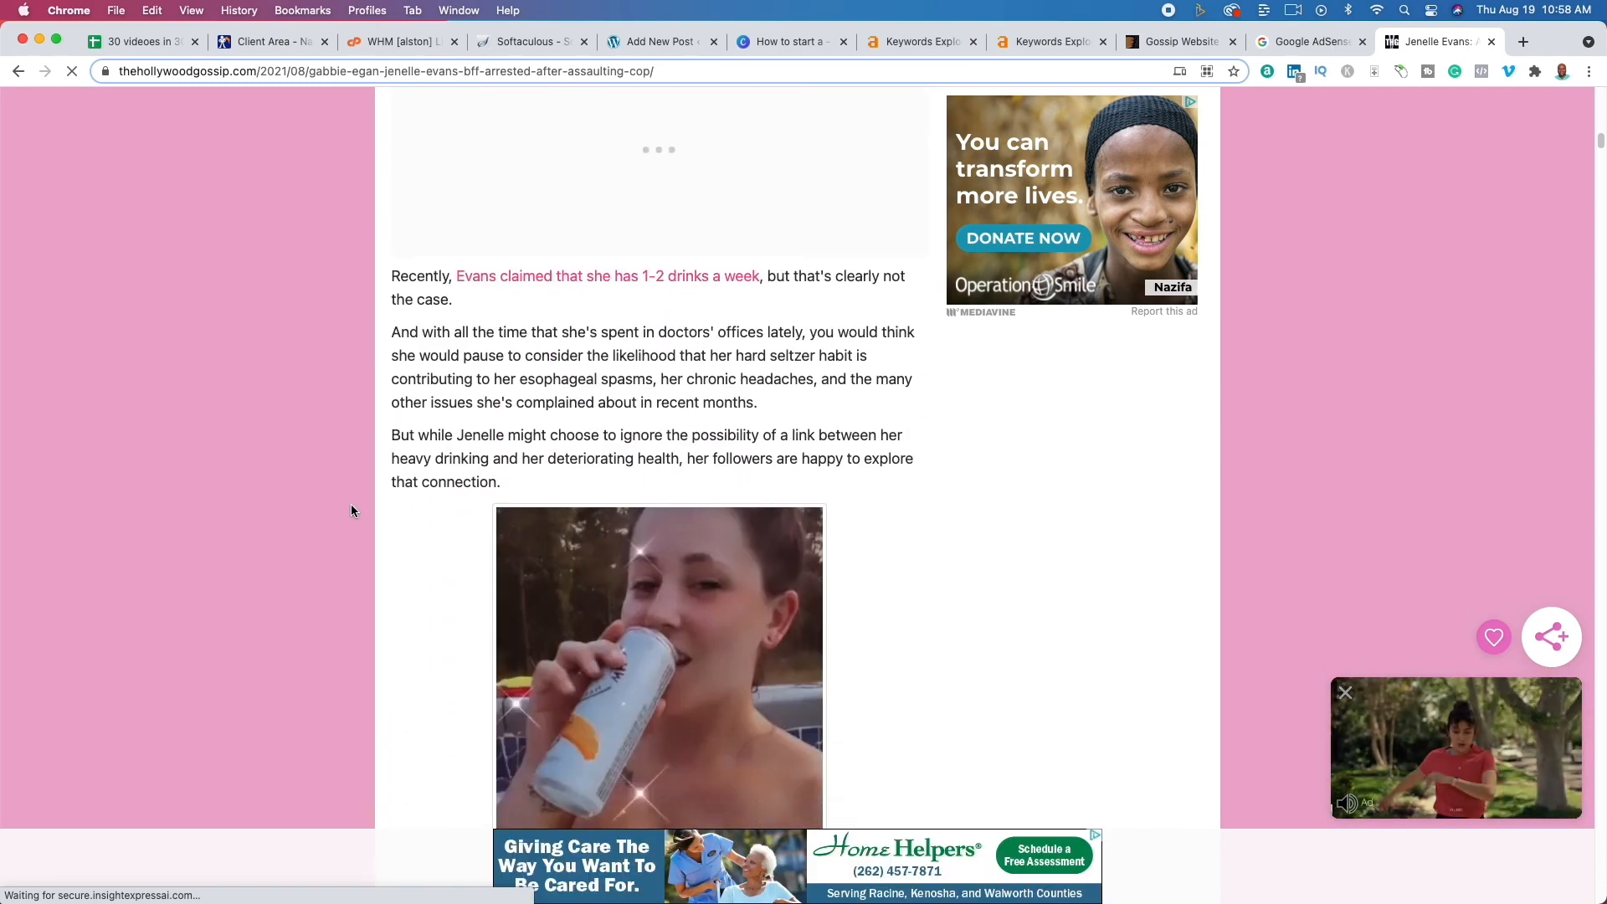
{"action": "scroll", "coordinate": [365, 507], "scroll_direction": "down", "scroll_amount": 10}
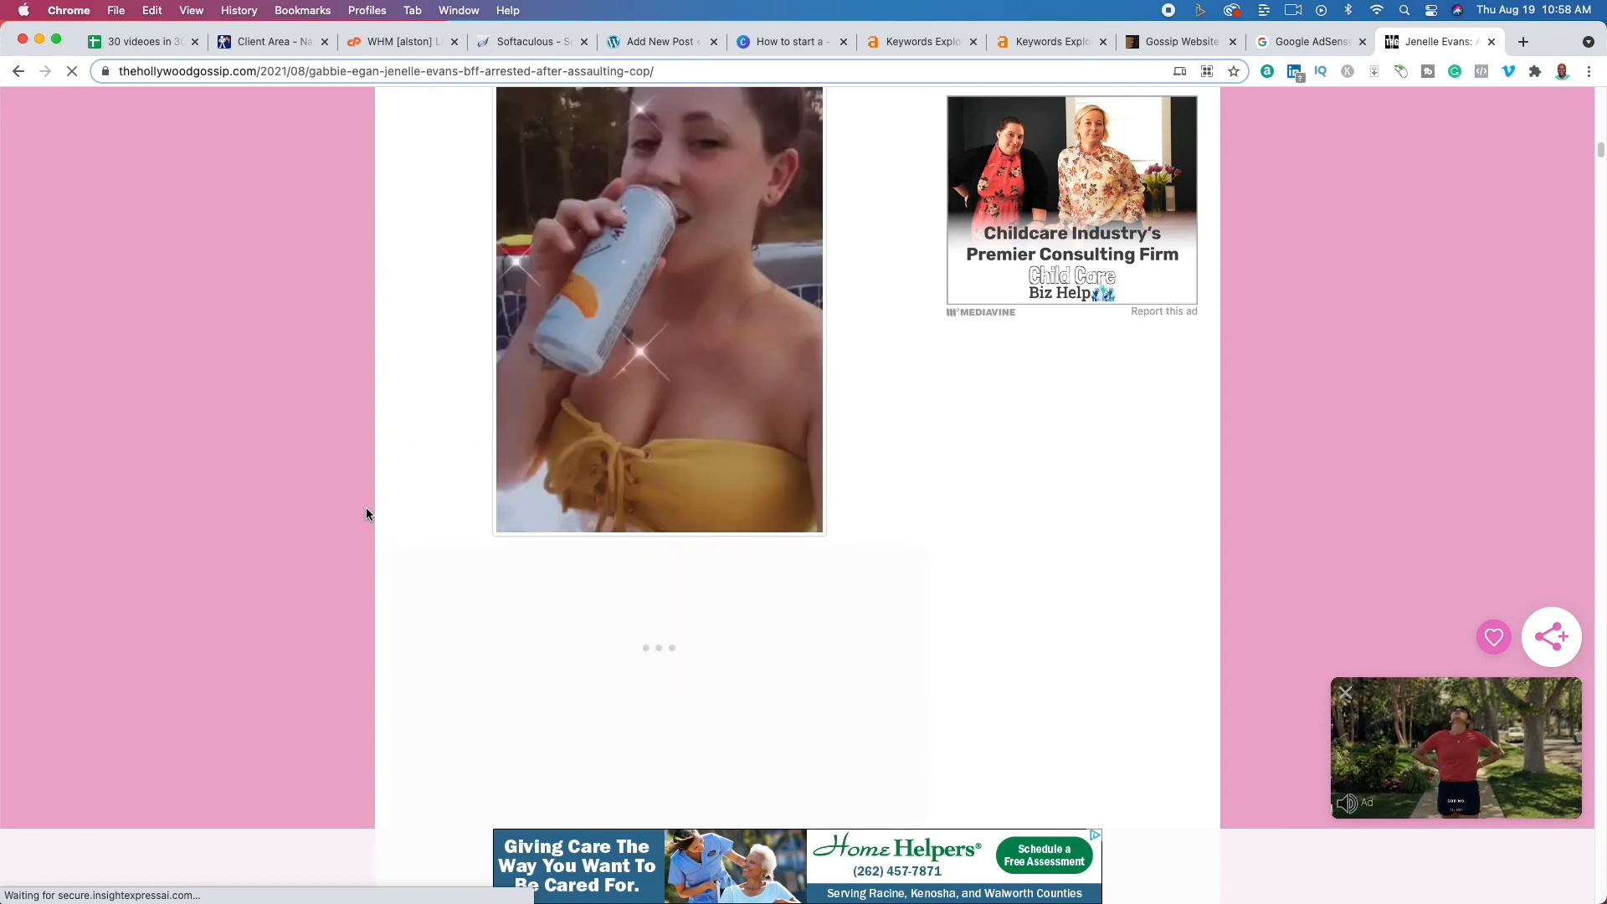
{"action": "scroll", "coordinate": [368, 517], "scroll_direction": "down", "scroll_amount": 3}
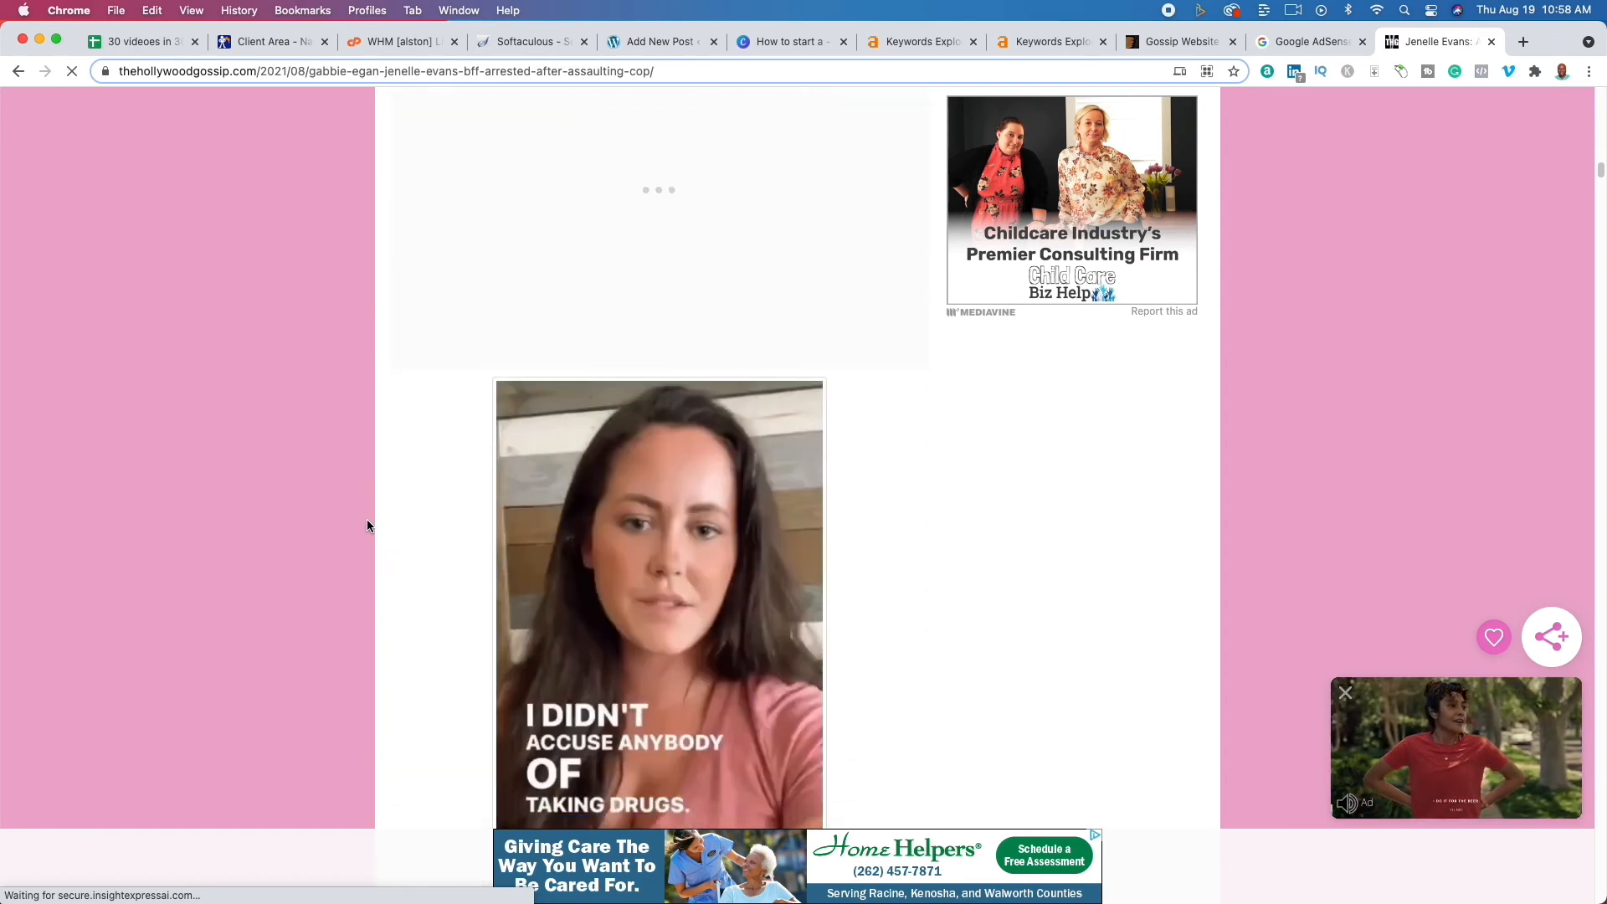
{"action": "scroll", "coordinate": [368, 515], "scroll_direction": "down", "scroll_amount": 5}
{"action": "scroll", "coordinate": [368, 521], "scroll_direction": "down", "scroll_amount": 4}
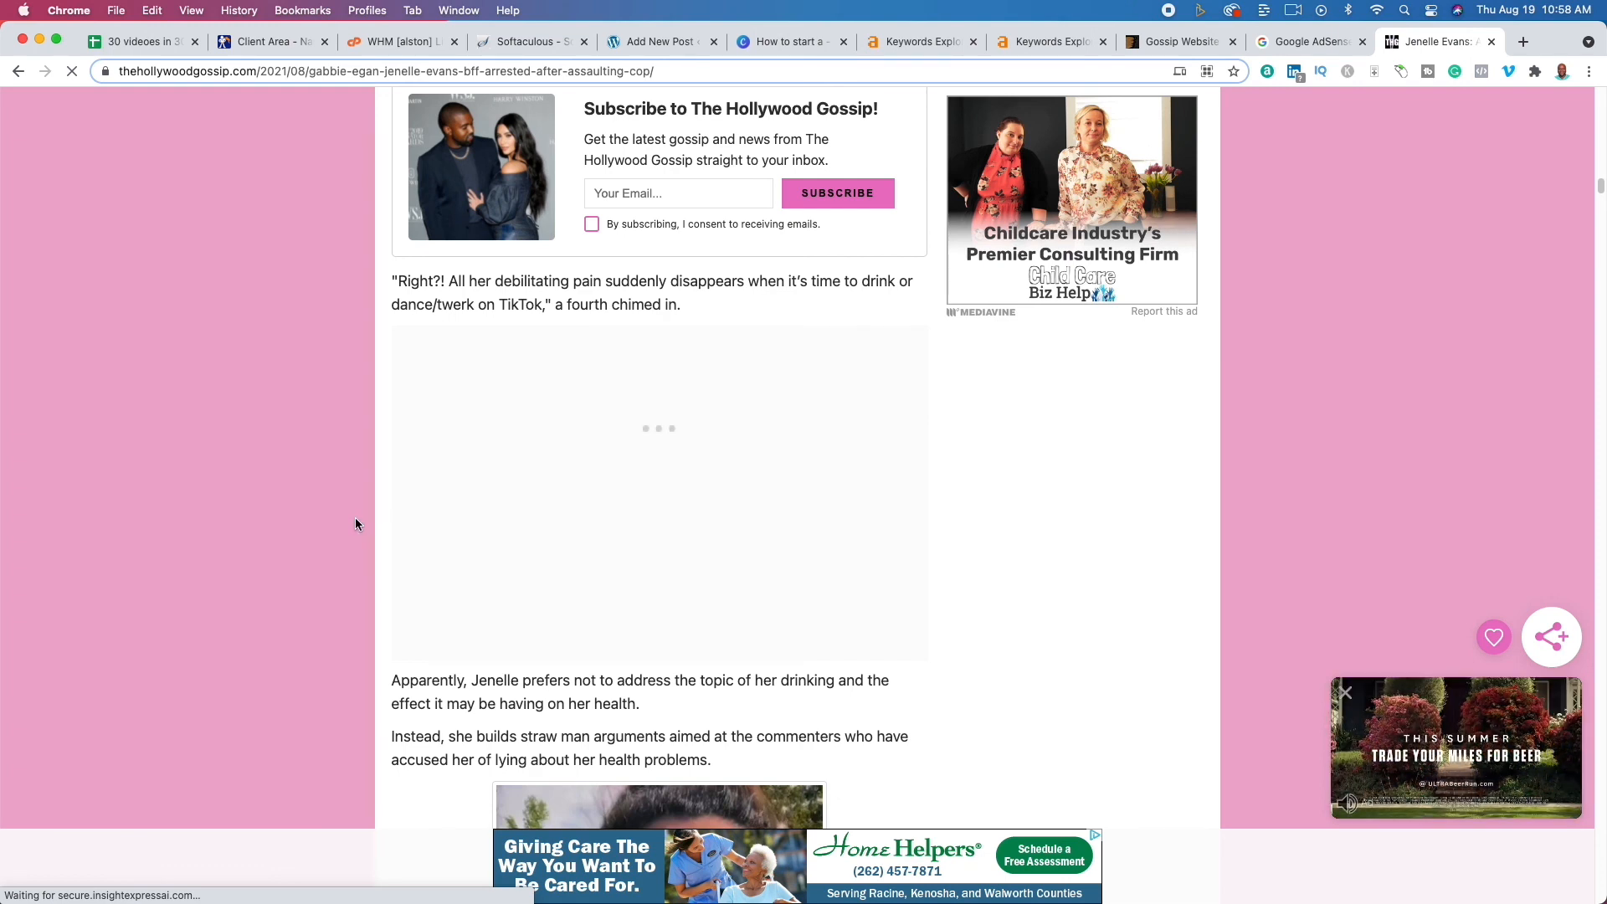
{"action": "scroll", "coordinate": [356, 524], "scroll_direction": "down", "scroll_amount": 12}
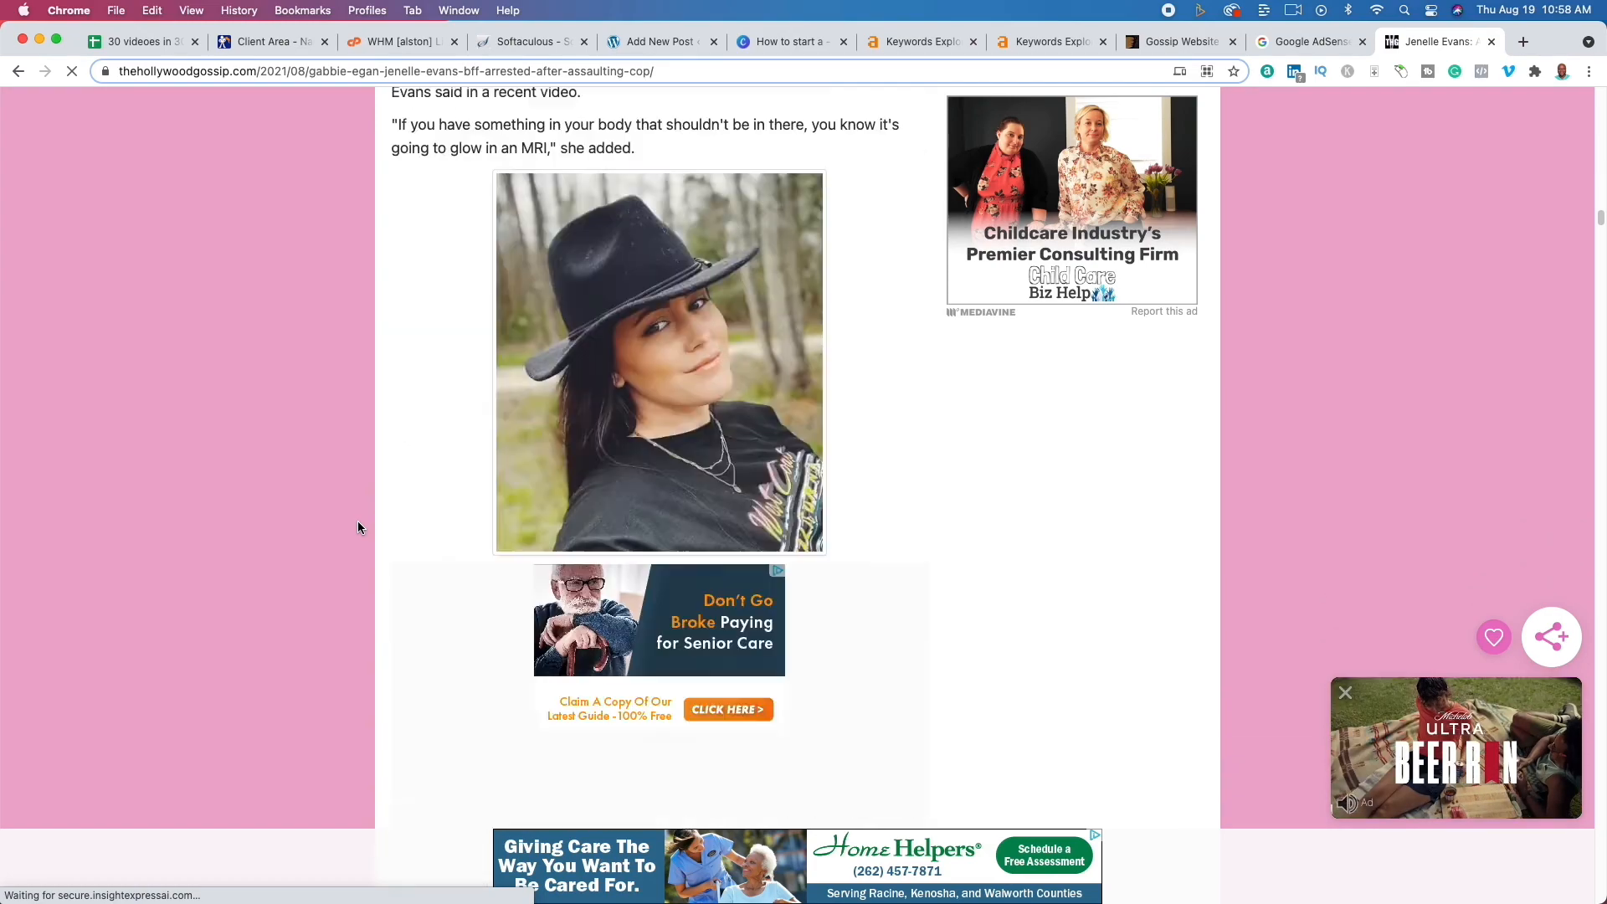
{"action": "scroll", "coordinate": [358, 527], "scroll_direction": "down", "scroll_amount": 20}
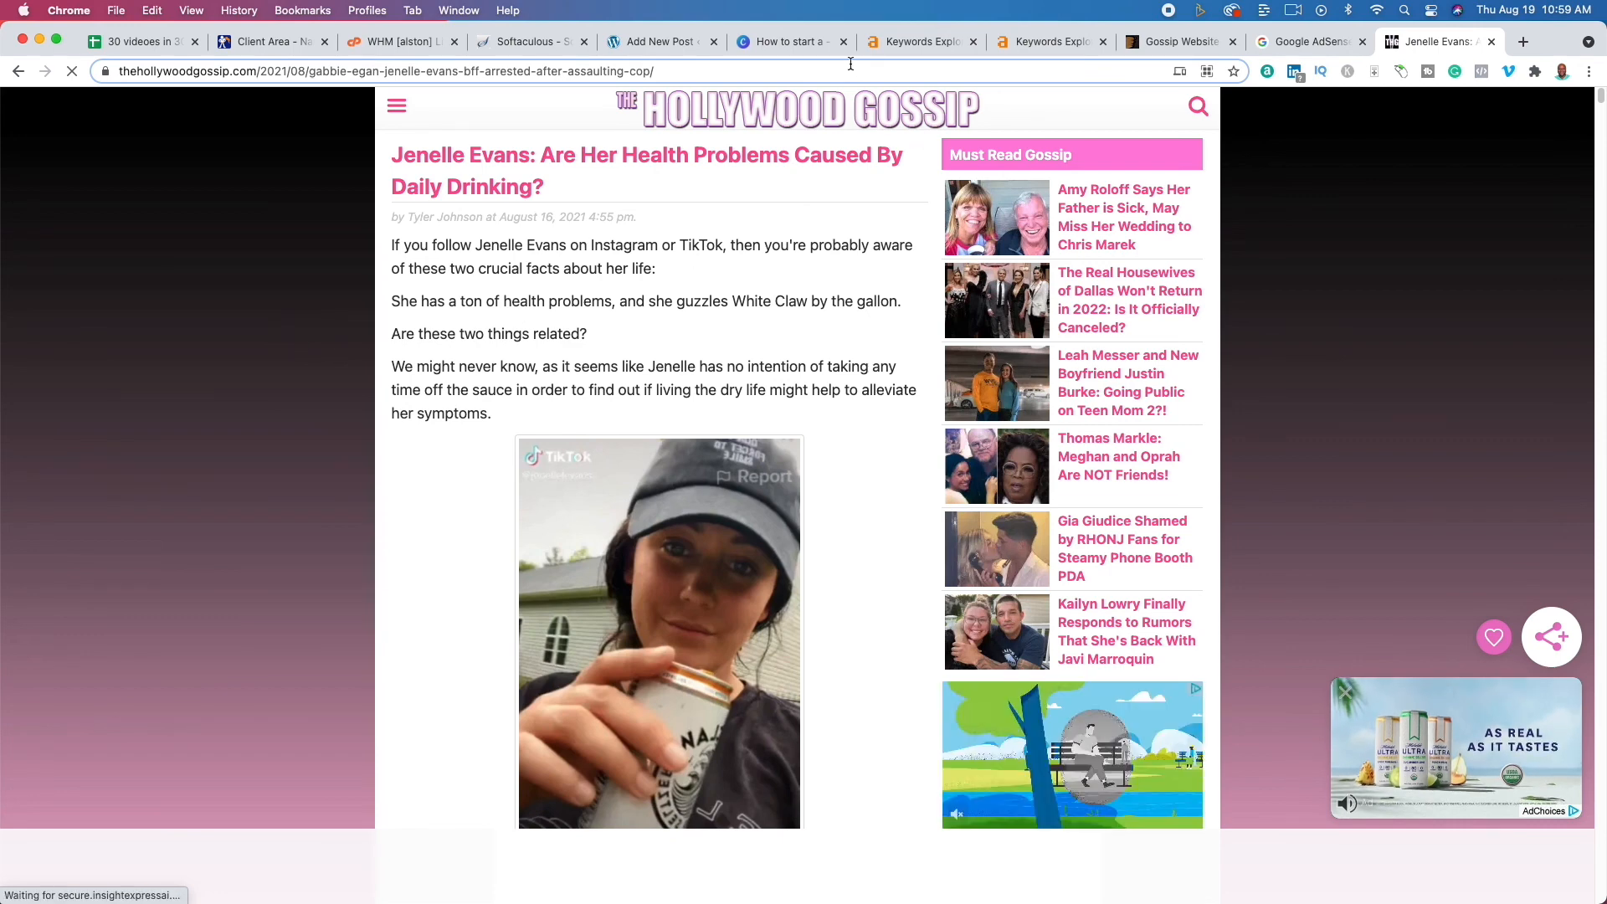
{"action": "left_click", "coordinate": [802, 43]}
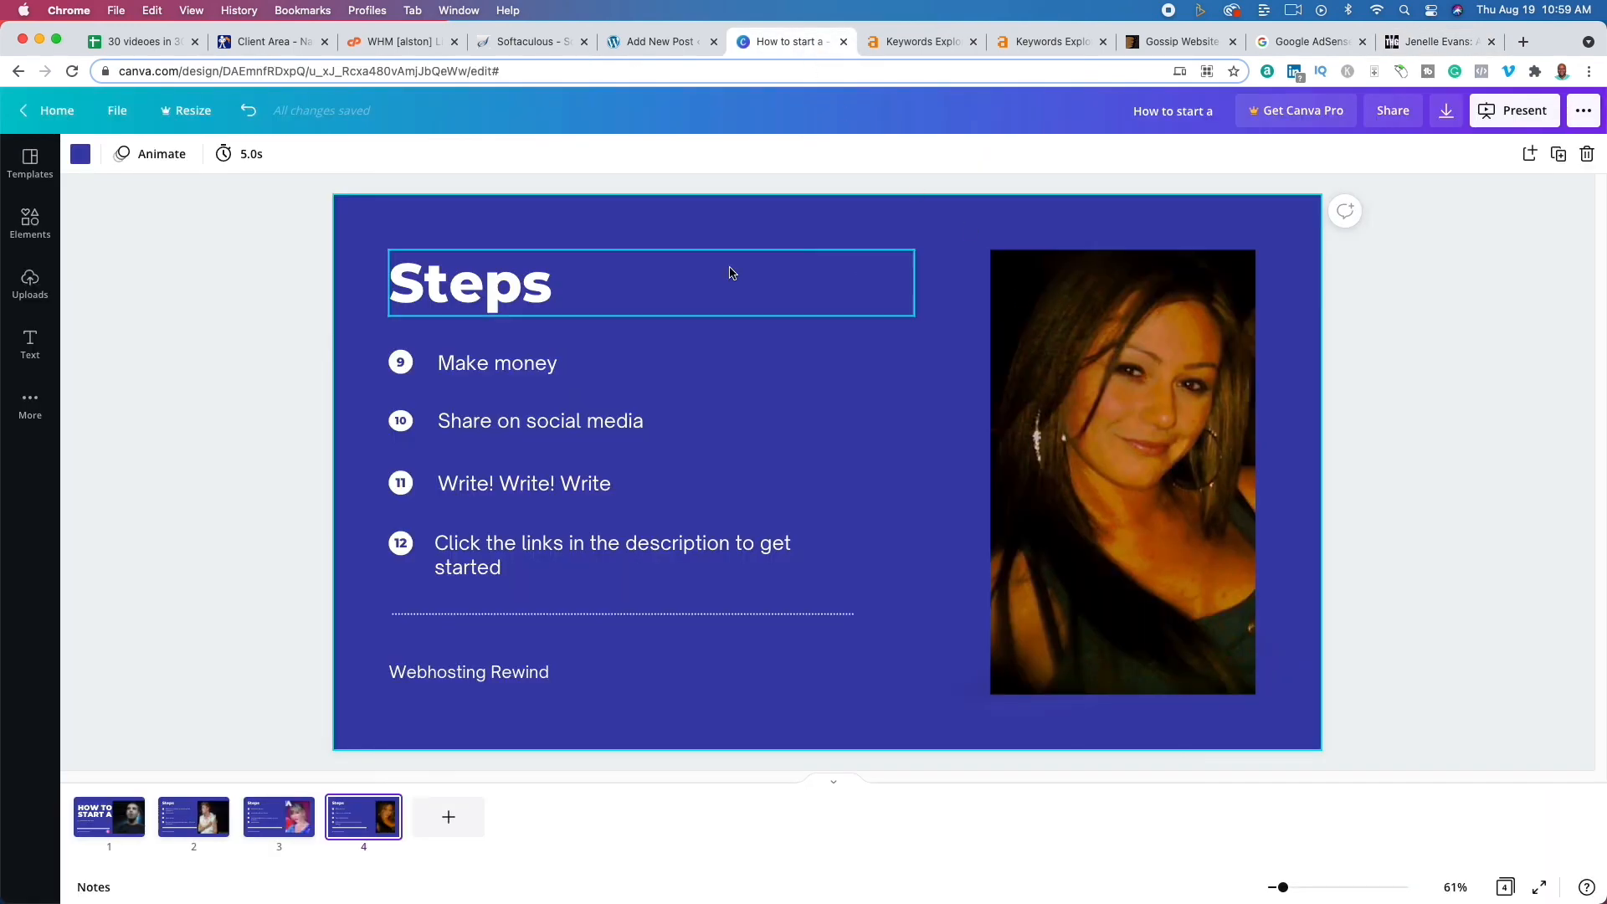